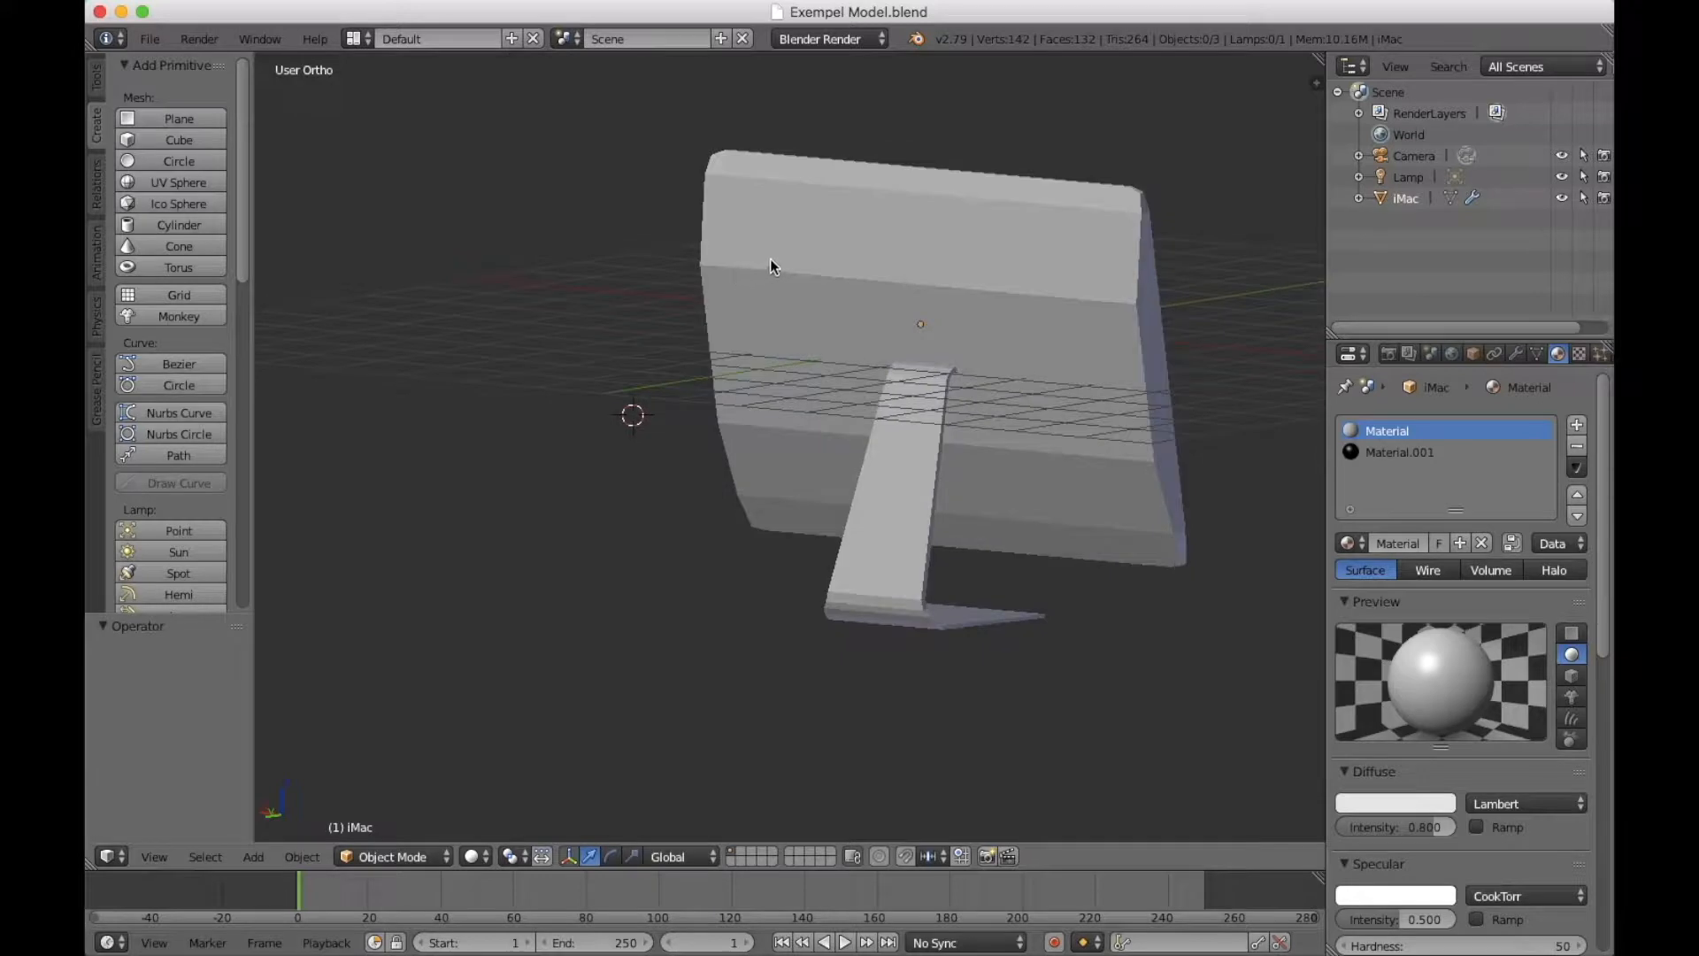
# Examine the finished iMac model from the back, the side and the front.
pyautogui.press('KP_3')
pyautogui.press('KP_6')
pyautogui.press('KP_6')
pyautogui.press('KP_6')
pyautogui.press('KP_6')
pyautogui.press('KP_6')
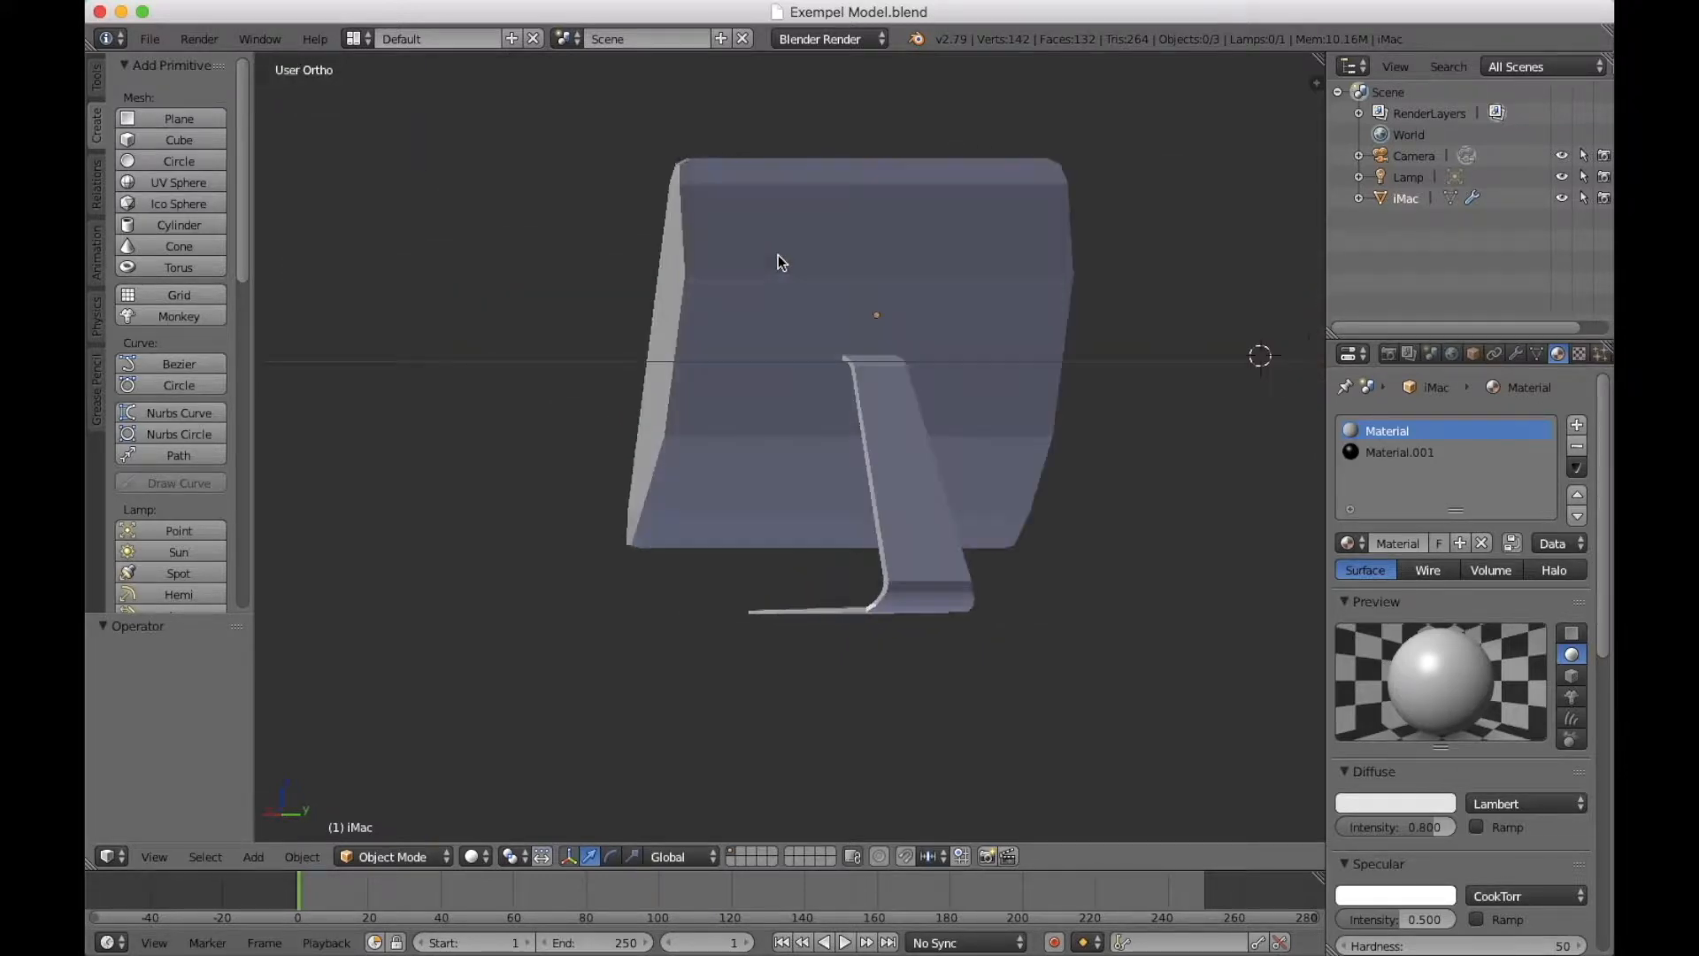
pyautogui.press('KP_6')
pyautogui.press('KP_6')
pyautogui.press('KP_6')
pyautogui.press('KP_6')
pyautogui.press('KP_6')
pyautogui.press('KP_6')
pyautogui.press('KP_6')
pyautogui.press('KP_6')
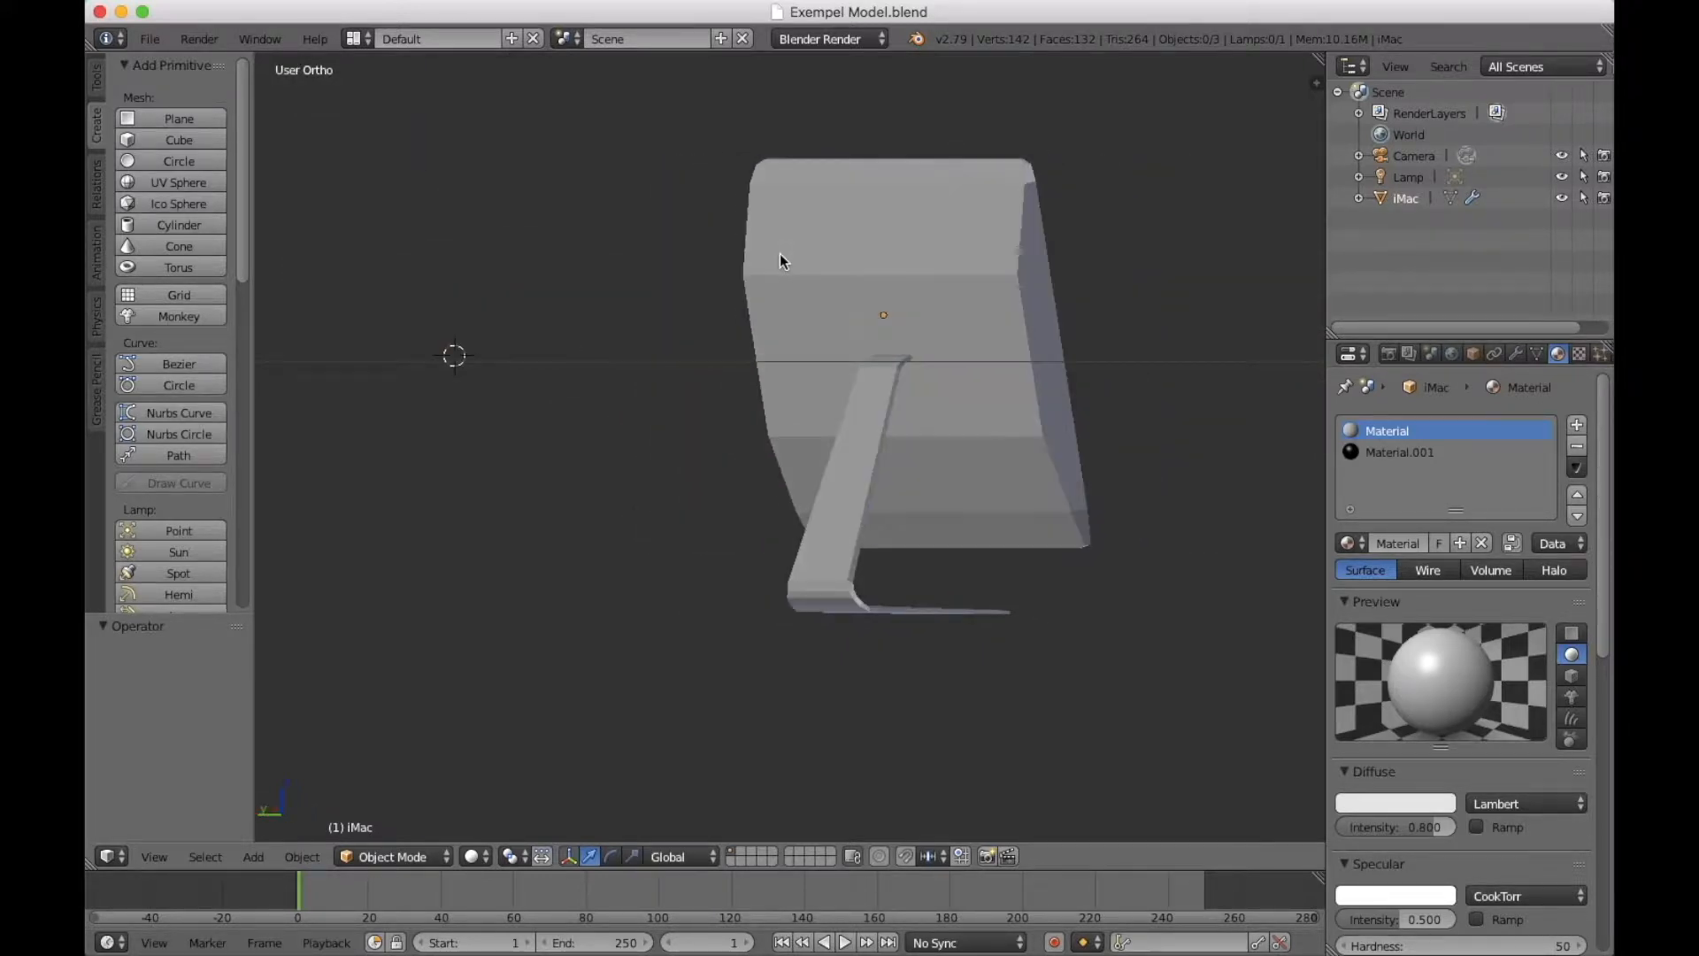
pyautogui.press('KP_6')
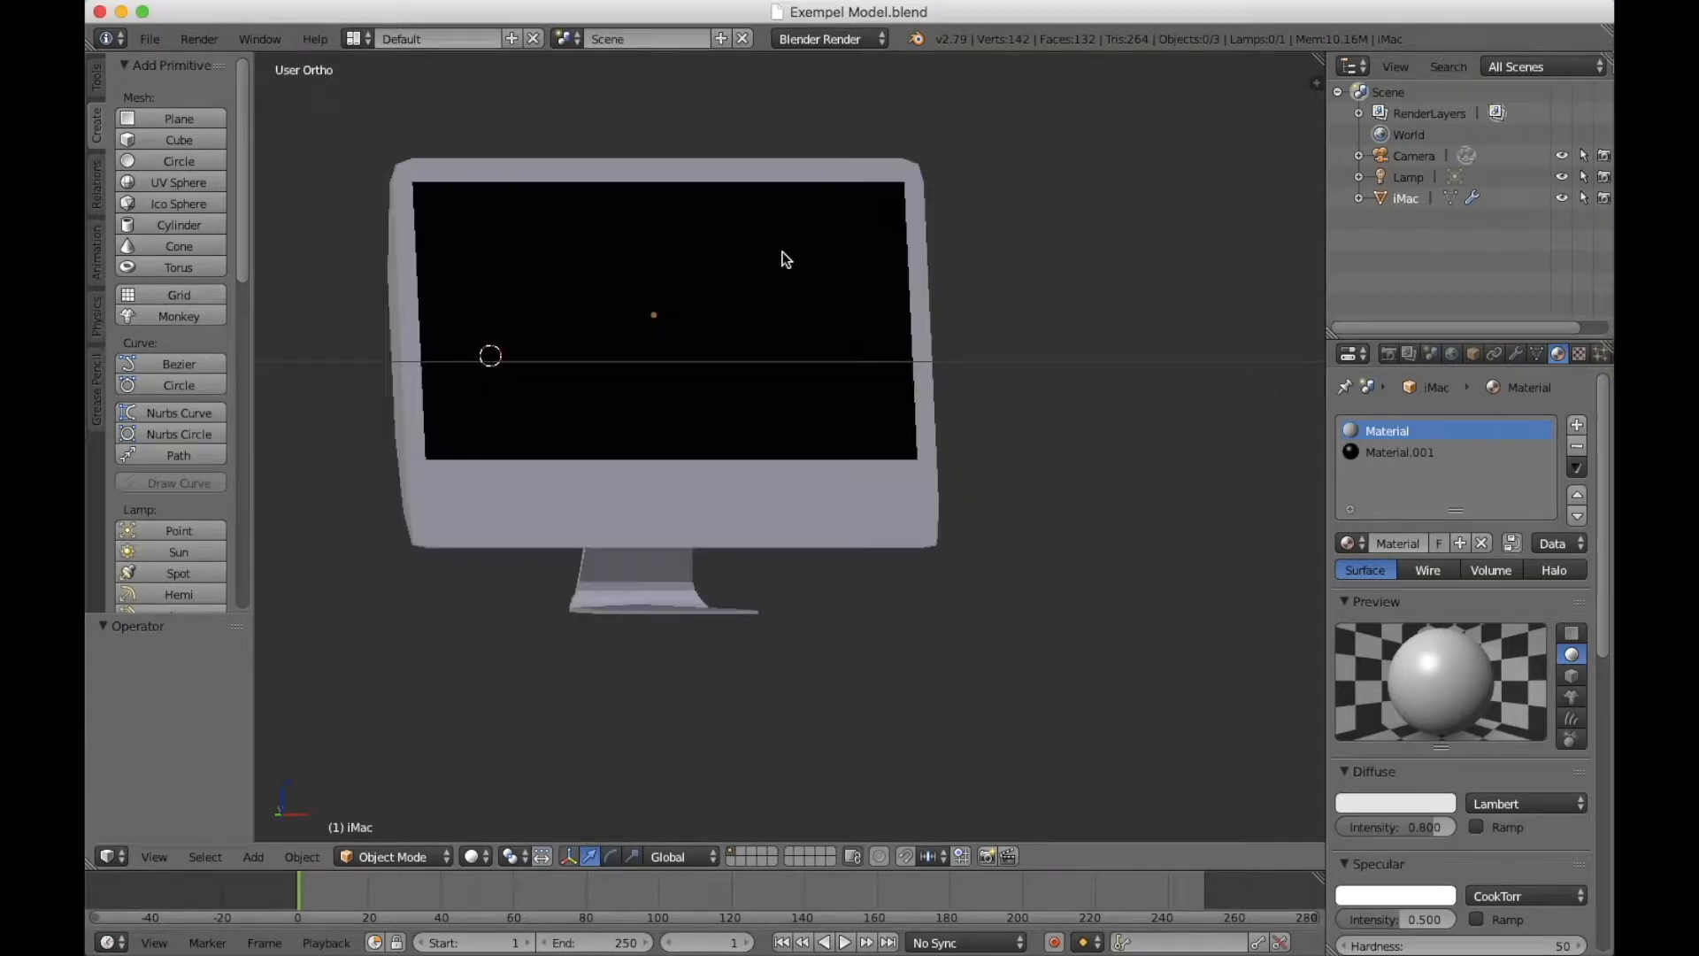
pyautogui.press('KP_6')
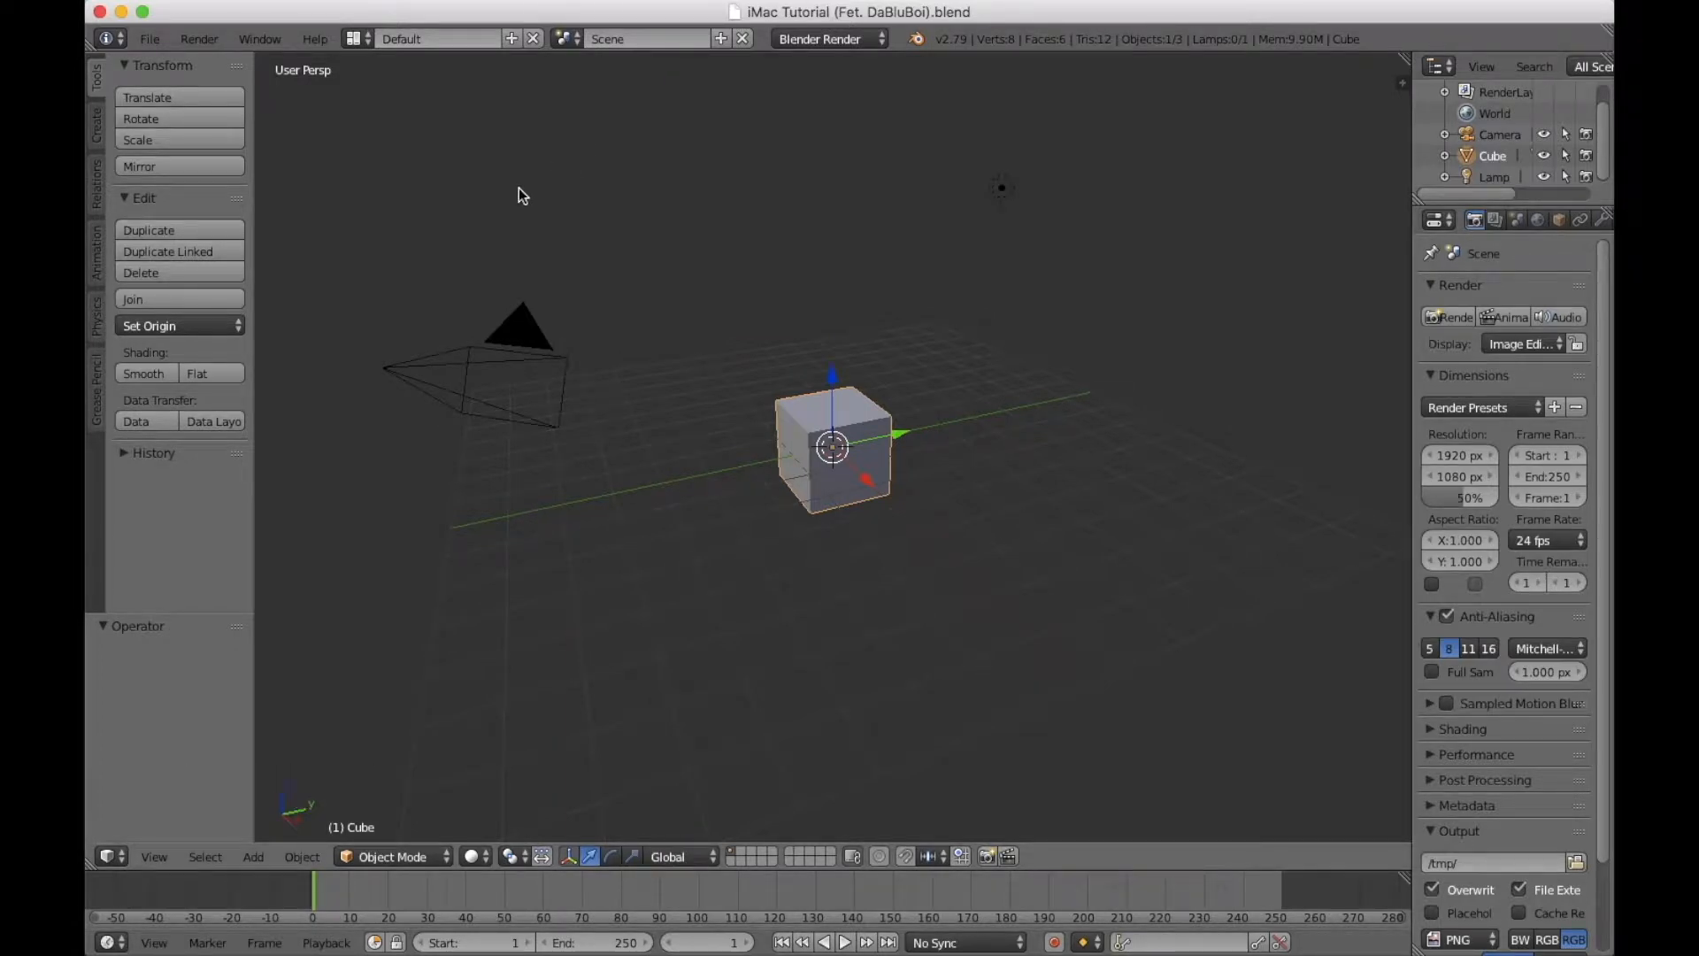
# Set the viewport to an orthographic front view of the default cube.
pyautogui.press('KP_5')
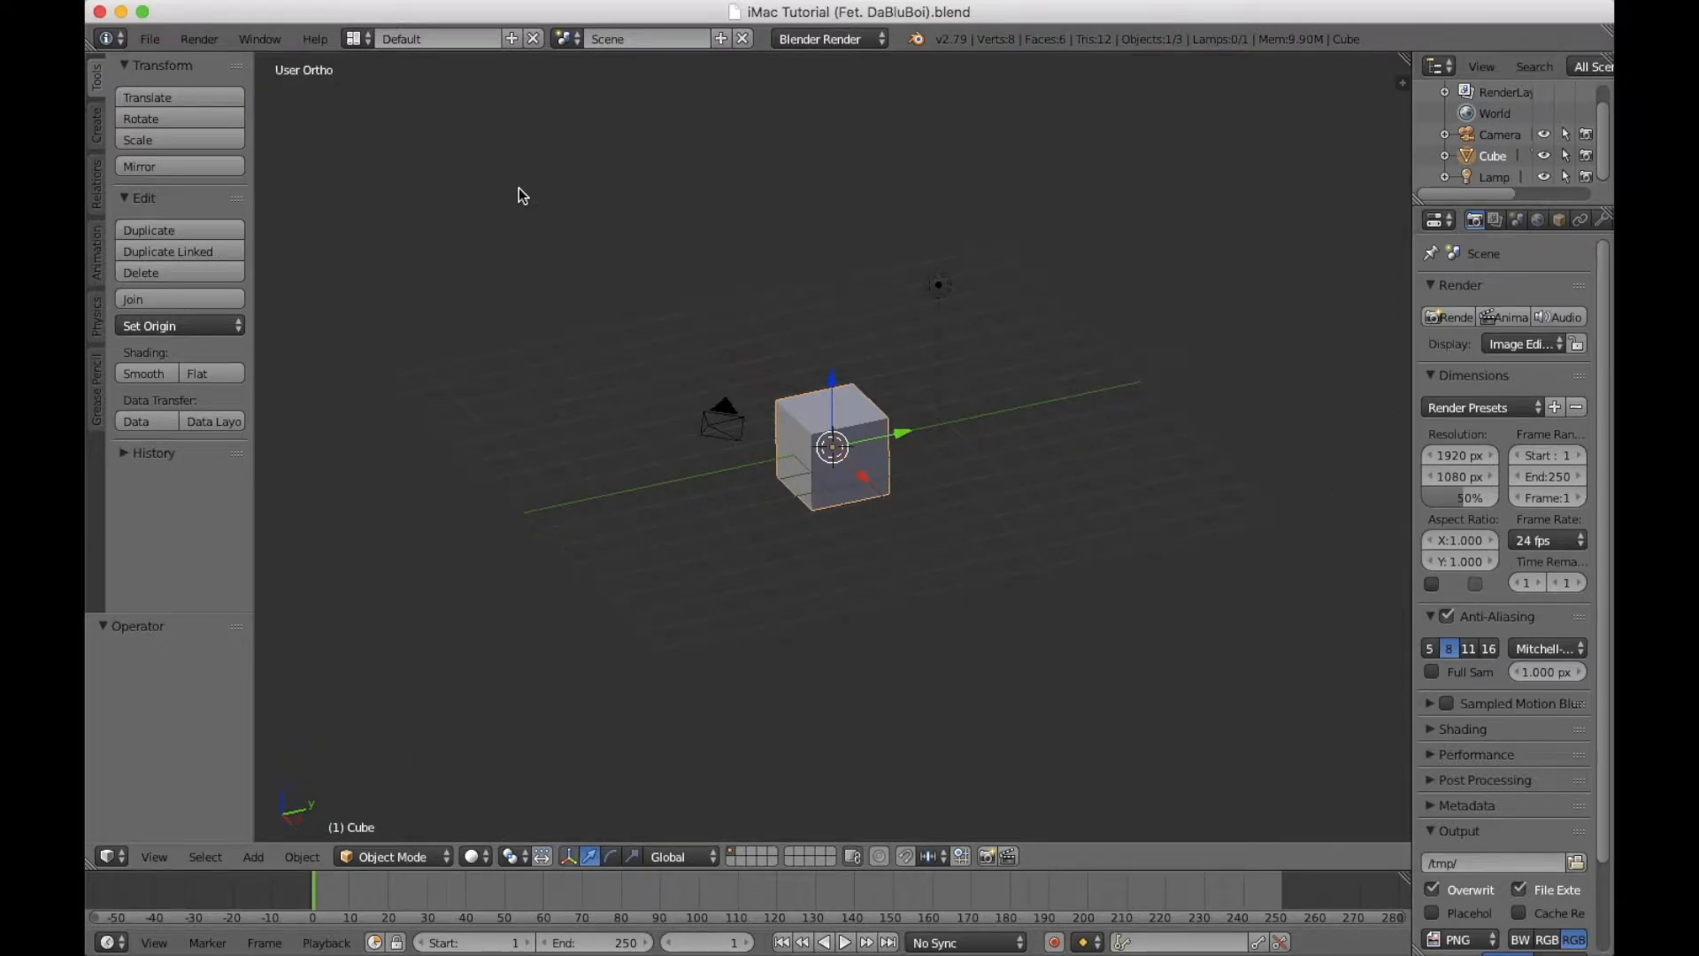
pyautogui.press('KP_1')
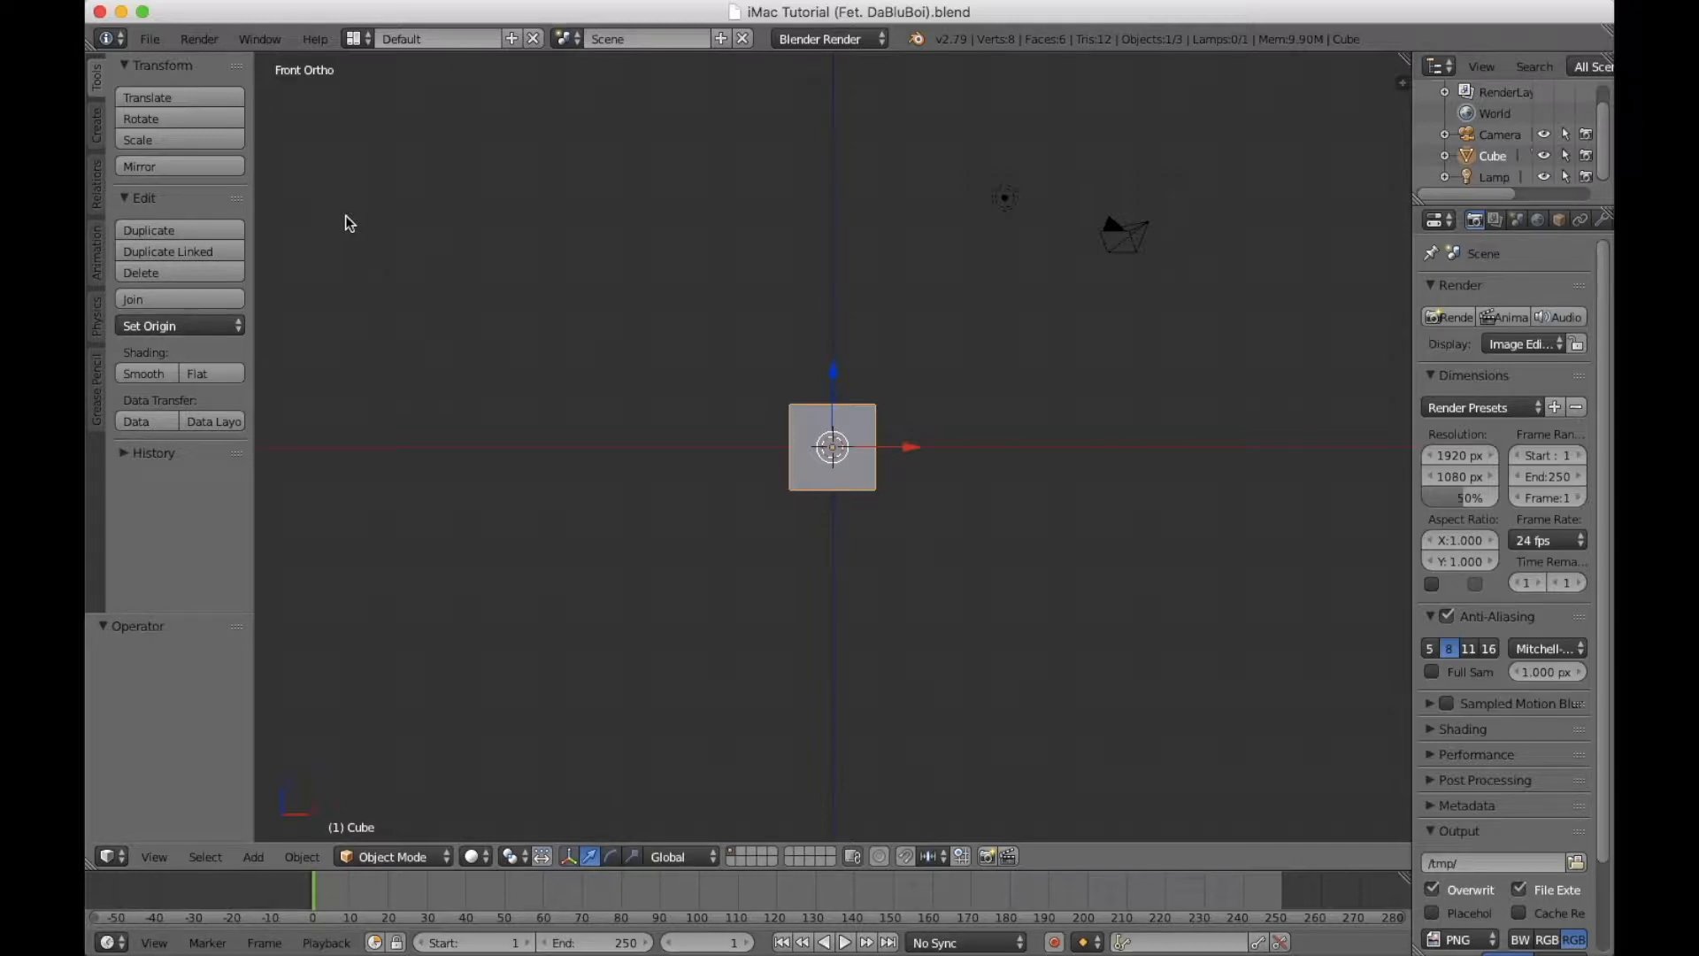
# Check the Emulate Numpad option in the input preferences.
pyautogui.click(150, 39)
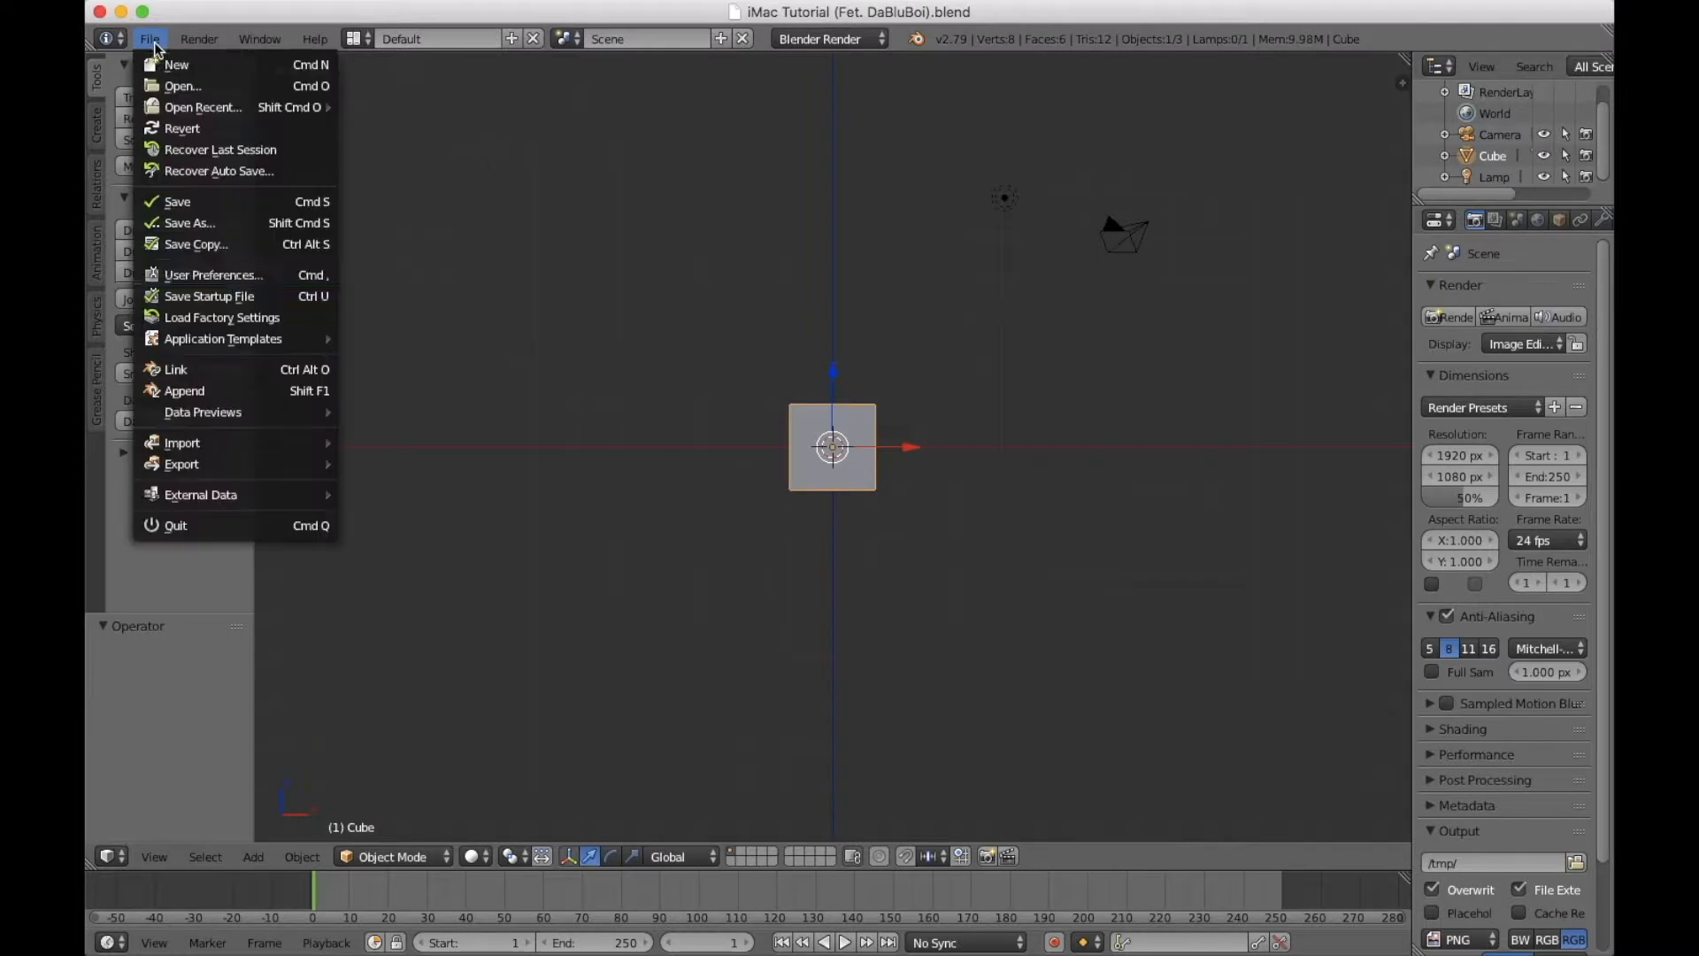
pyautogui.click(239, 280)
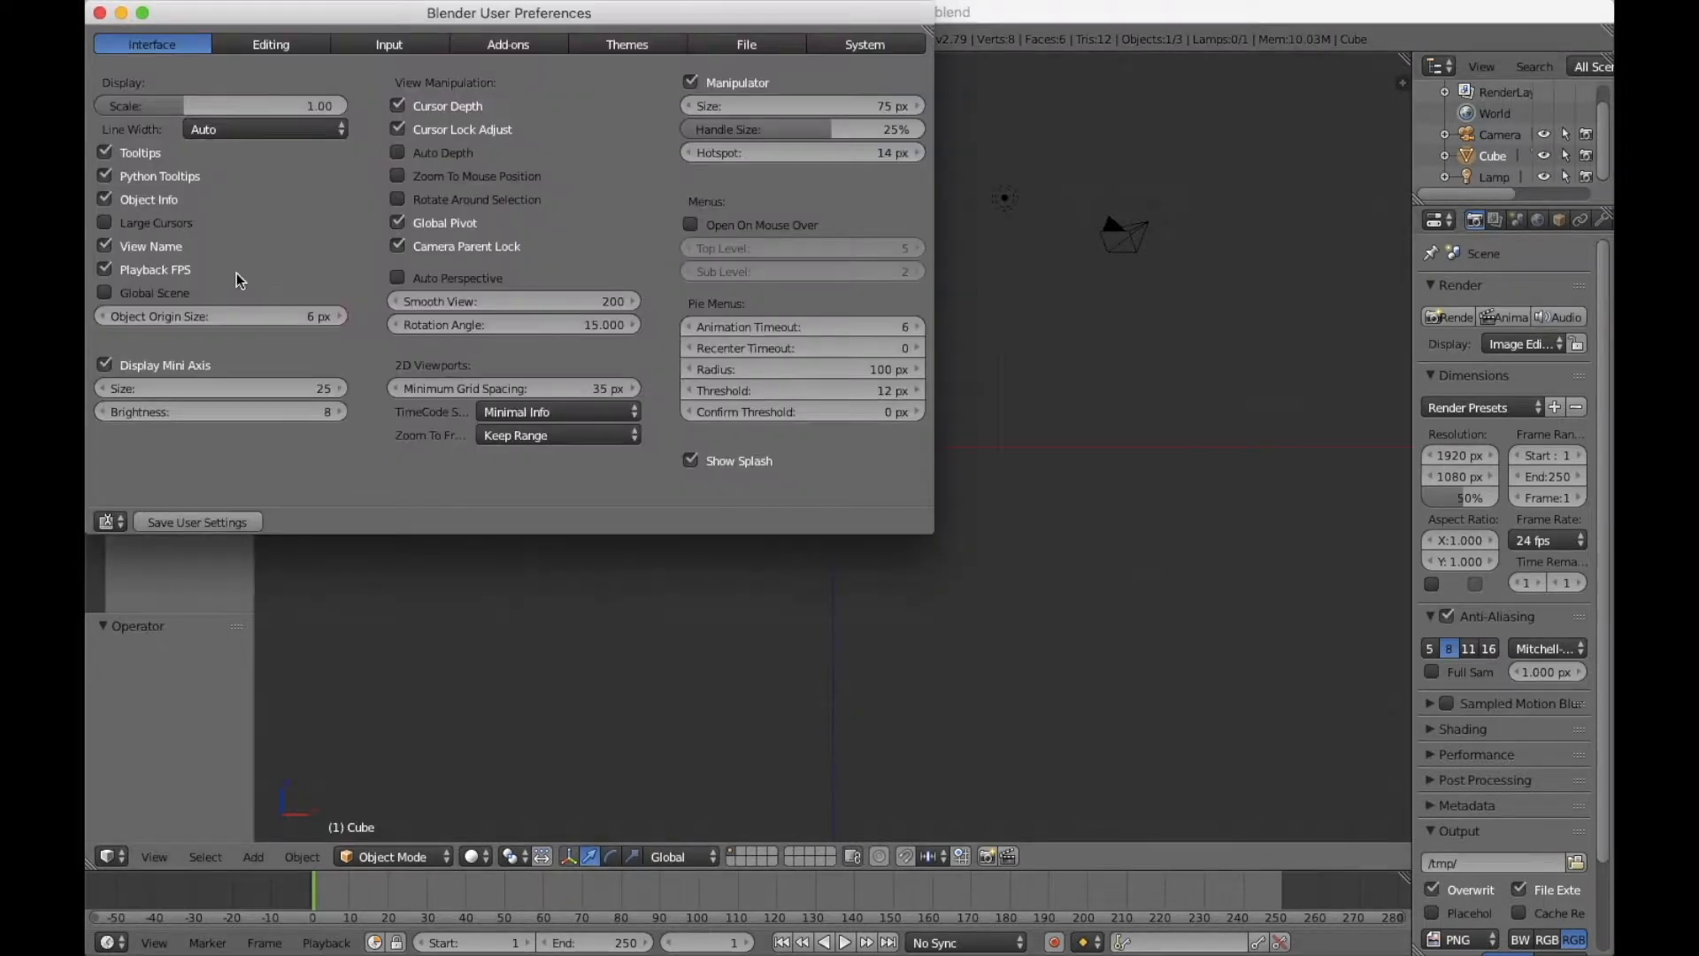
pyautogui.click(404, 44)
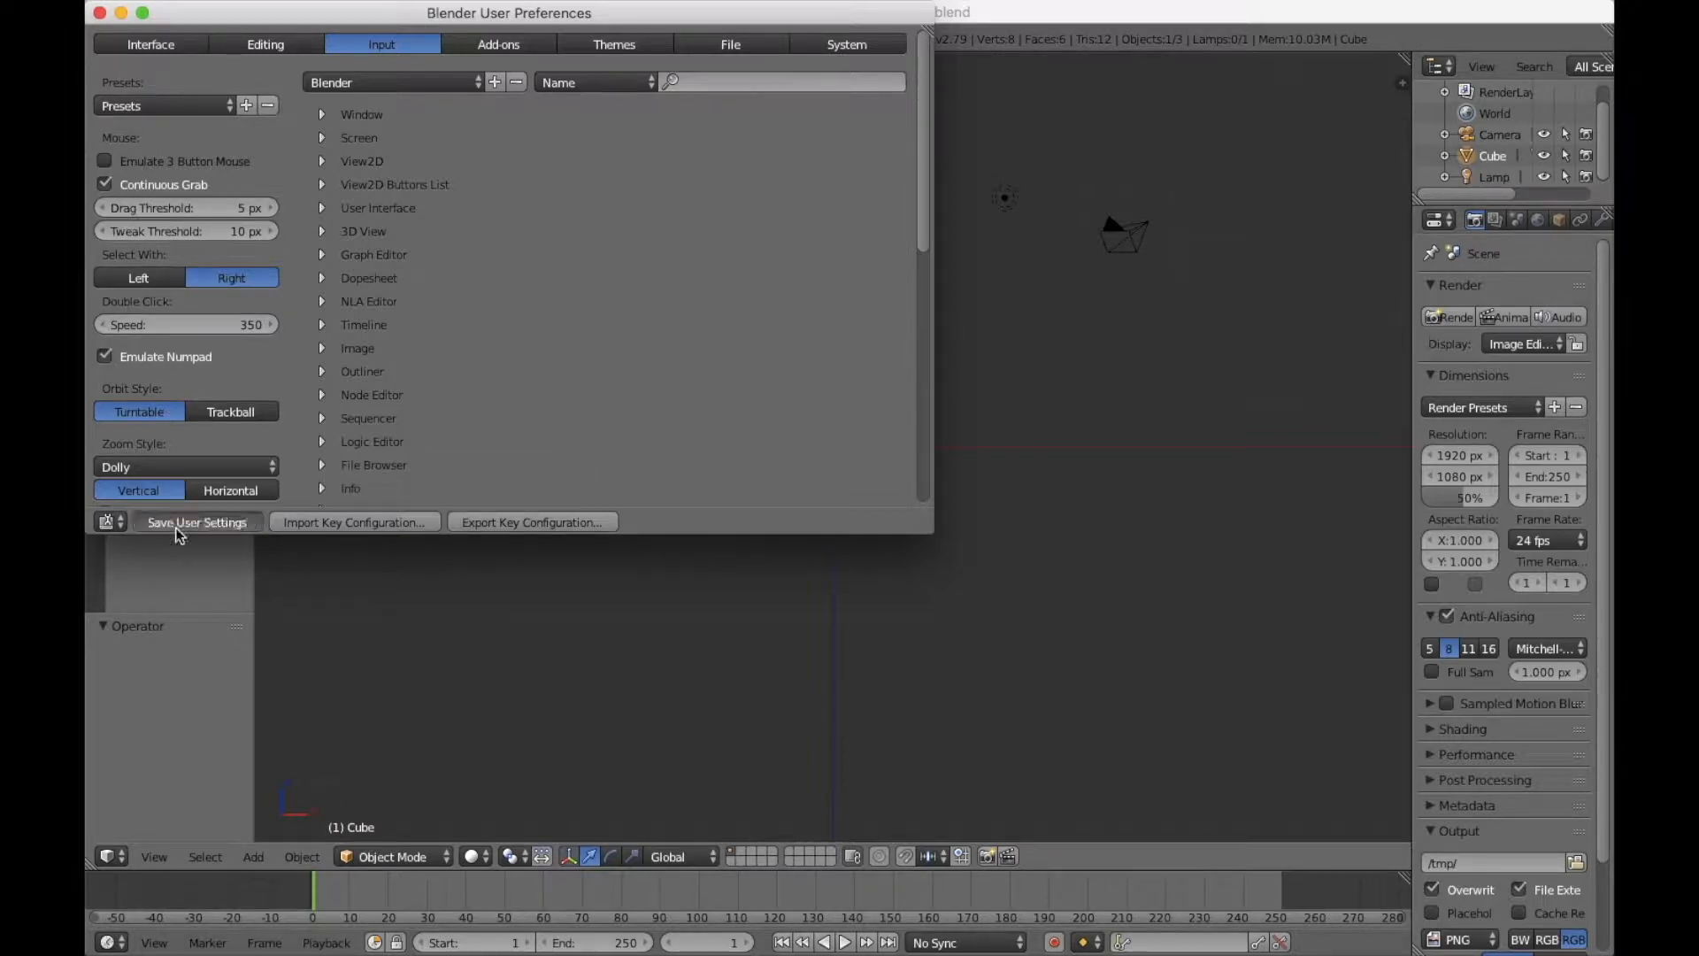
pyautogui.click(99, 16)
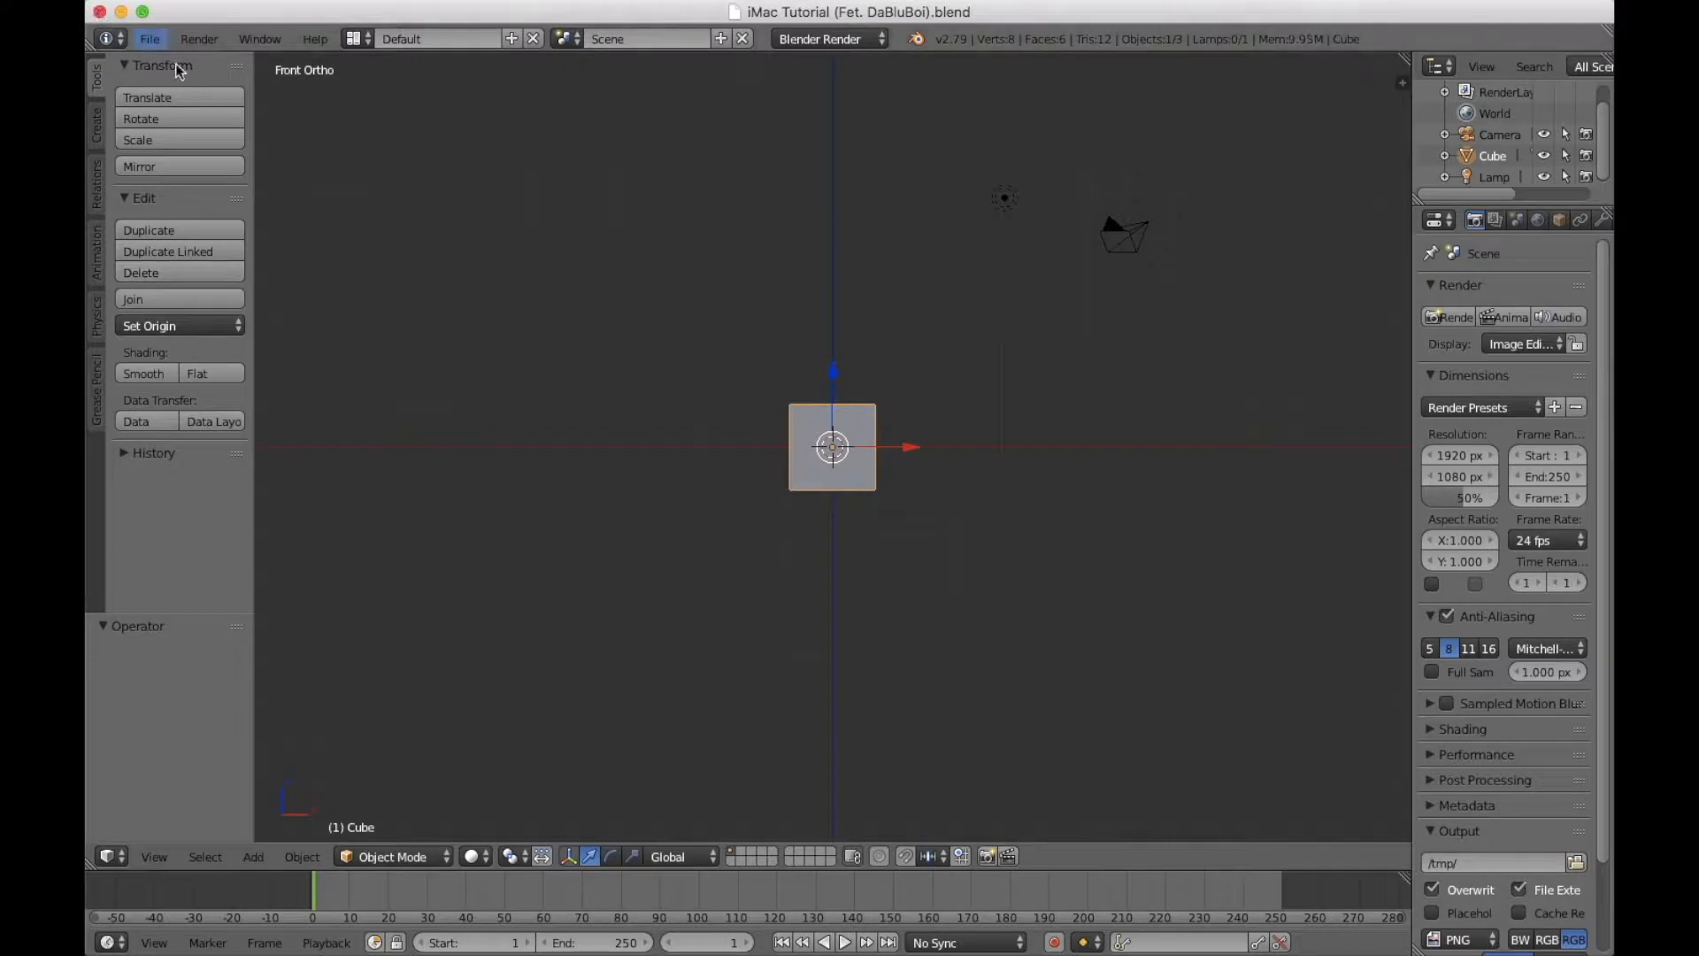
# Add the Apple iMac reference picture as a viewport background image for all views.
pyautogui.press('n')
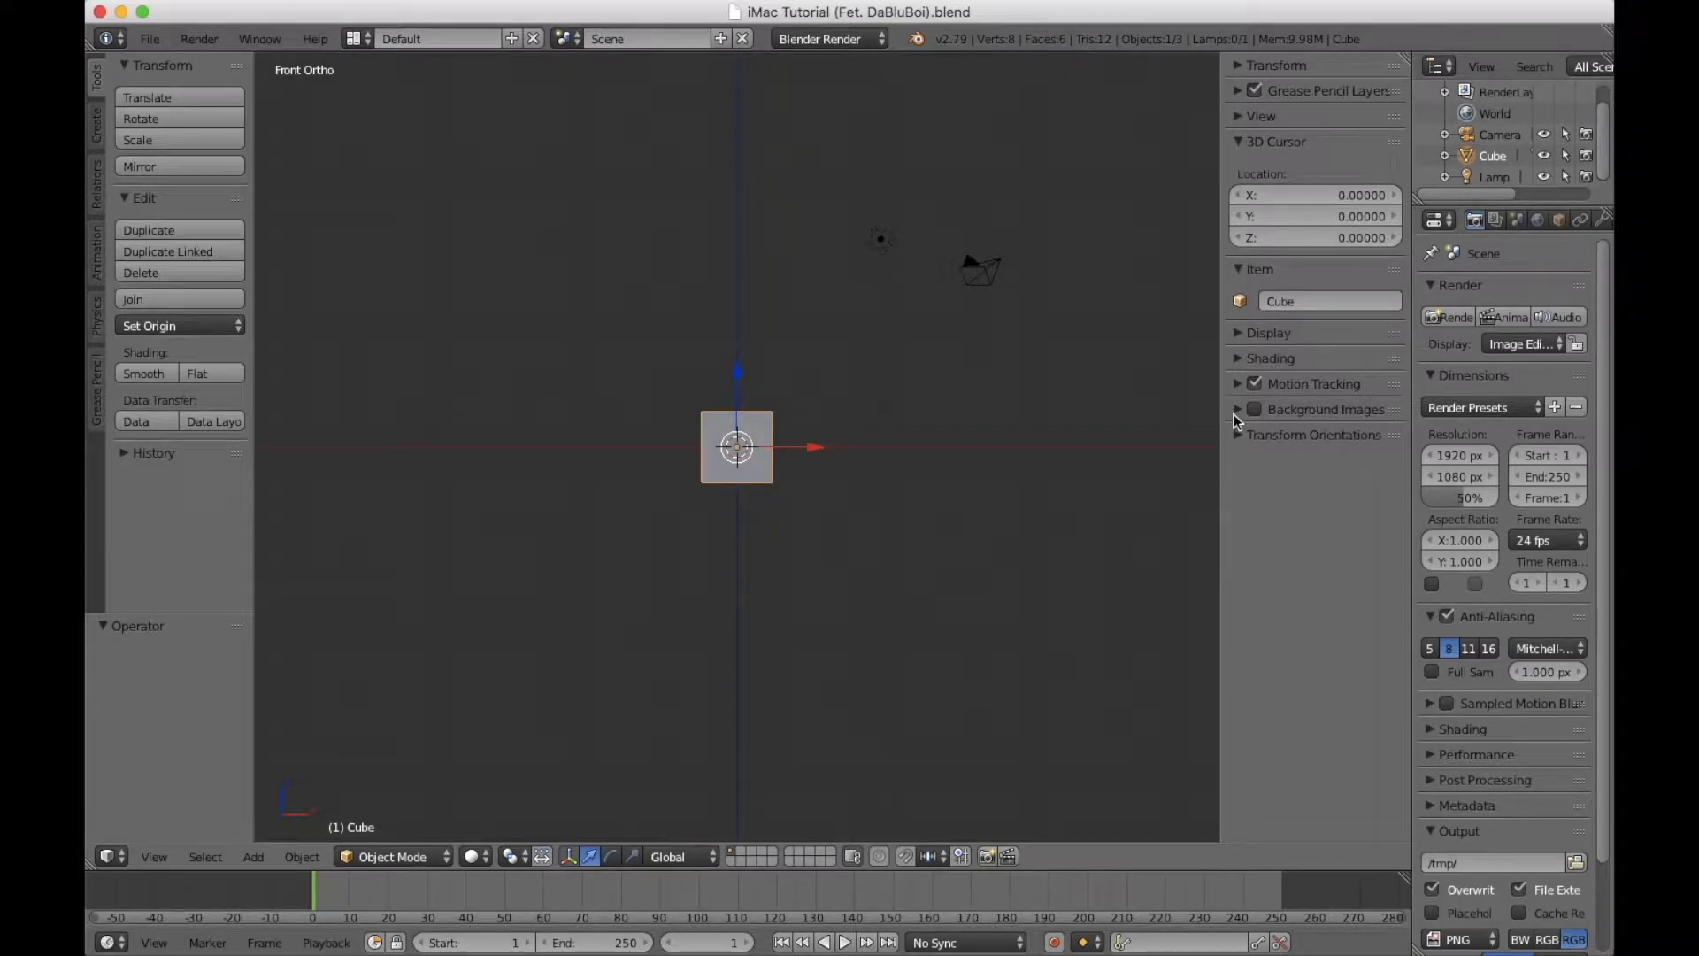
pyautogui.click(1235, 414)
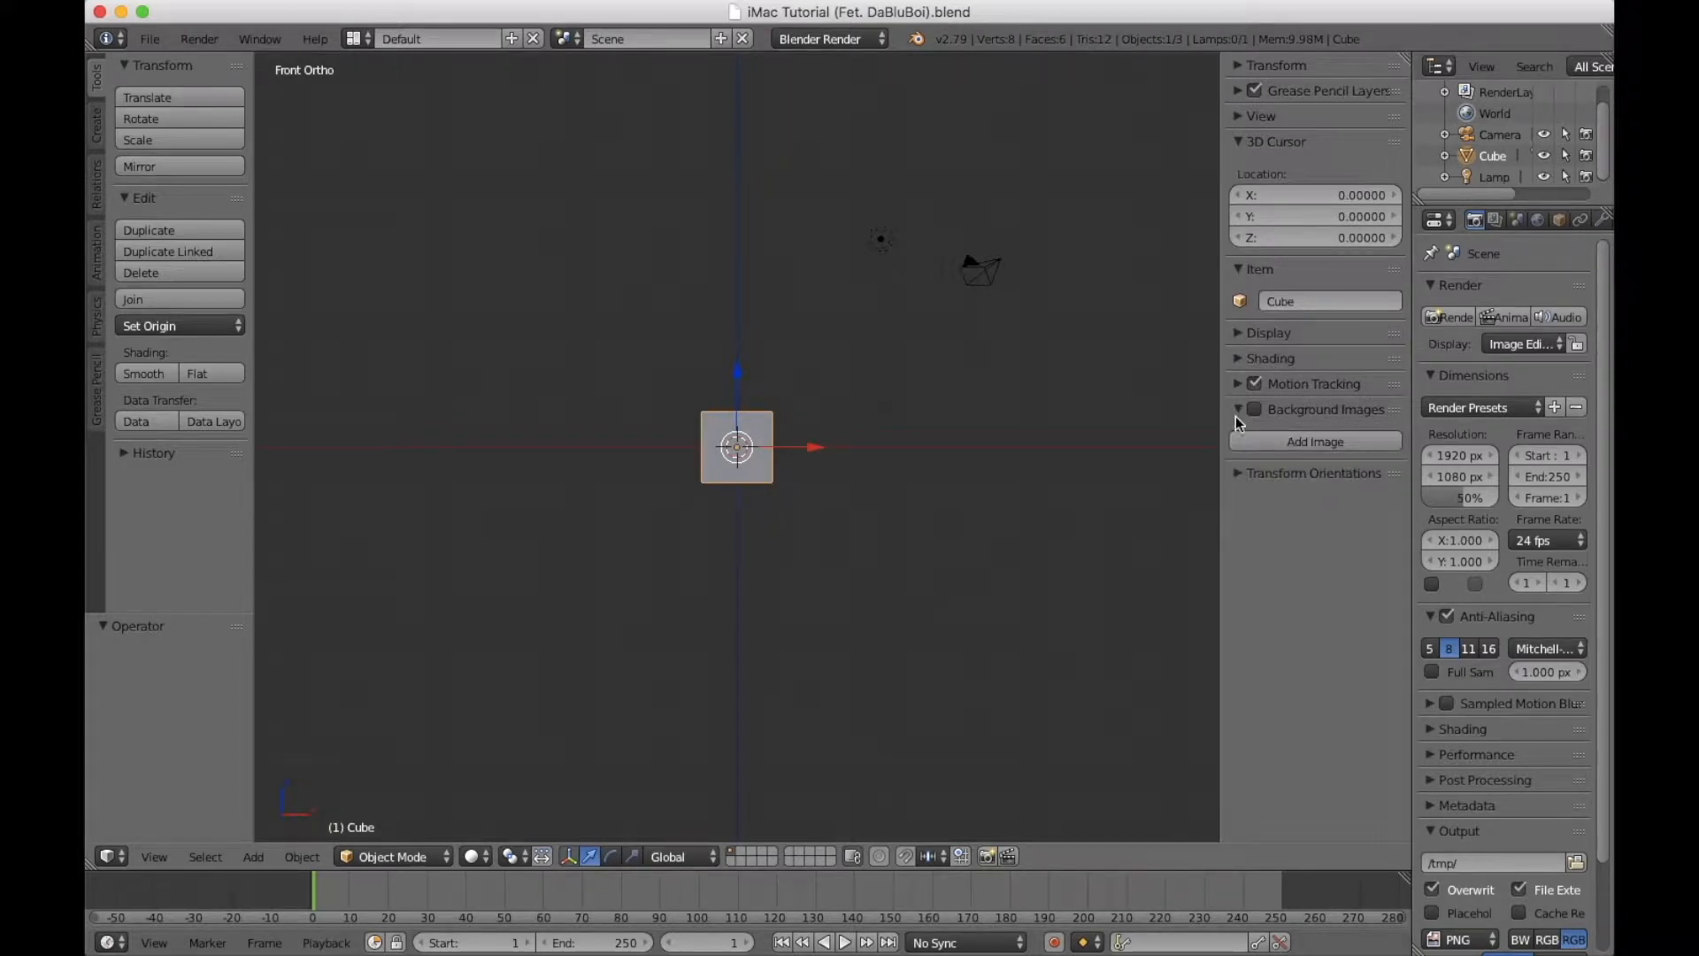
pyautogui.click(1264, 442)
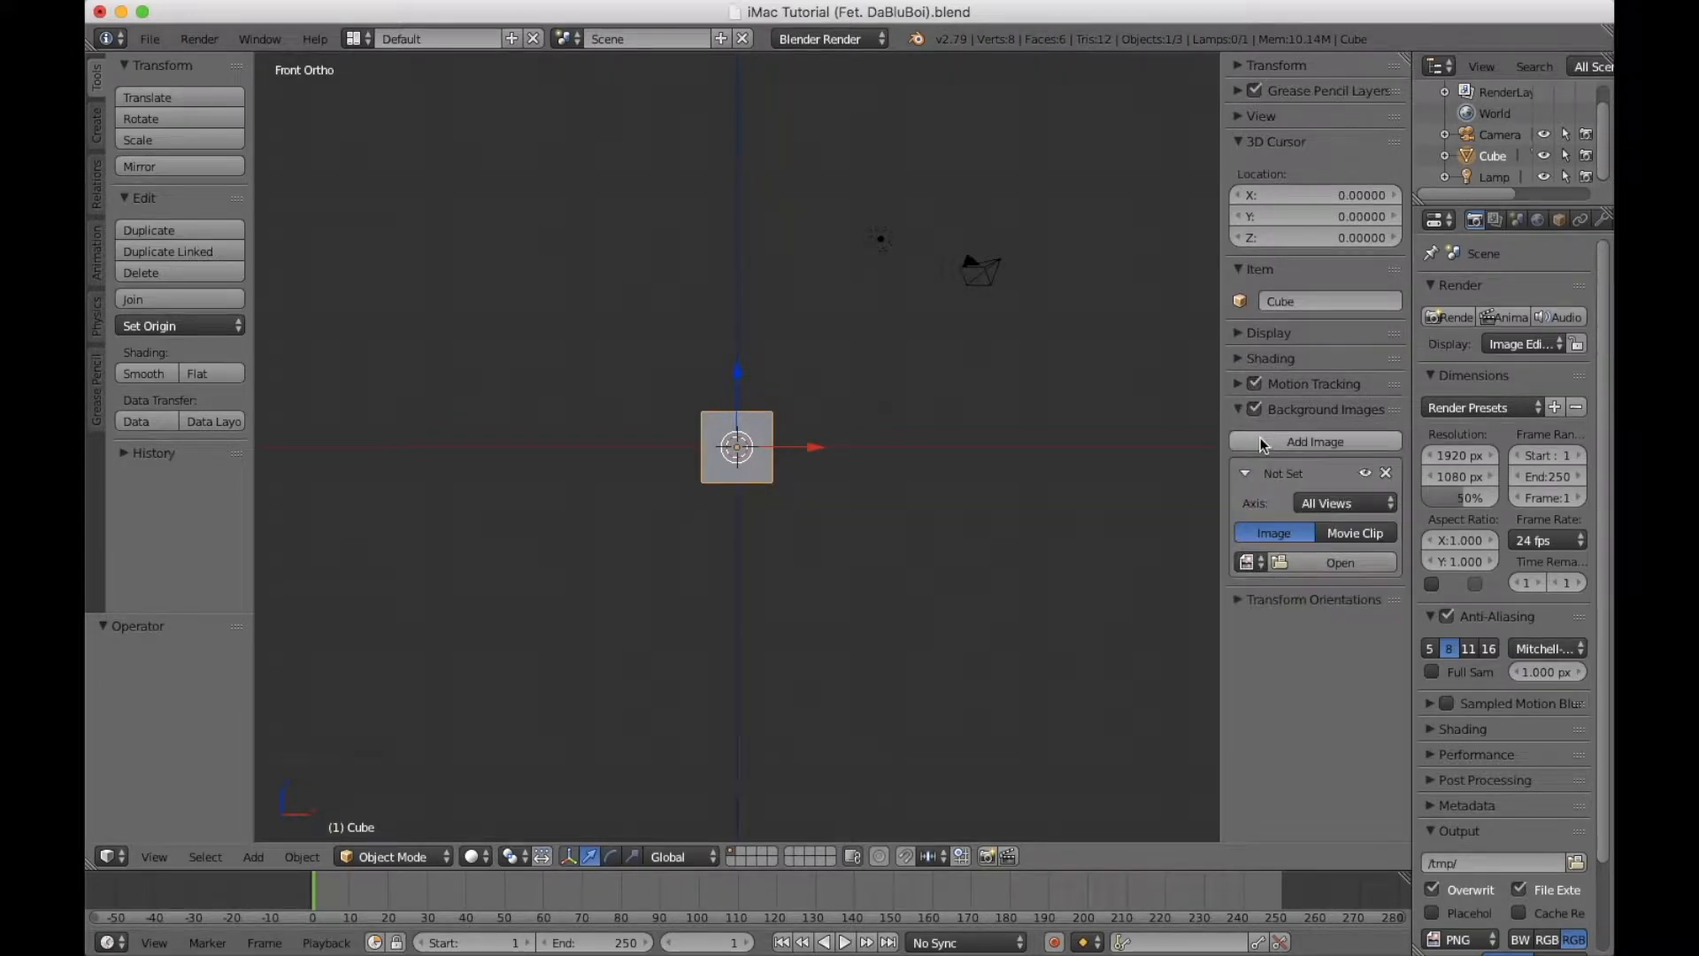
pyautogui.click(1330, 563)
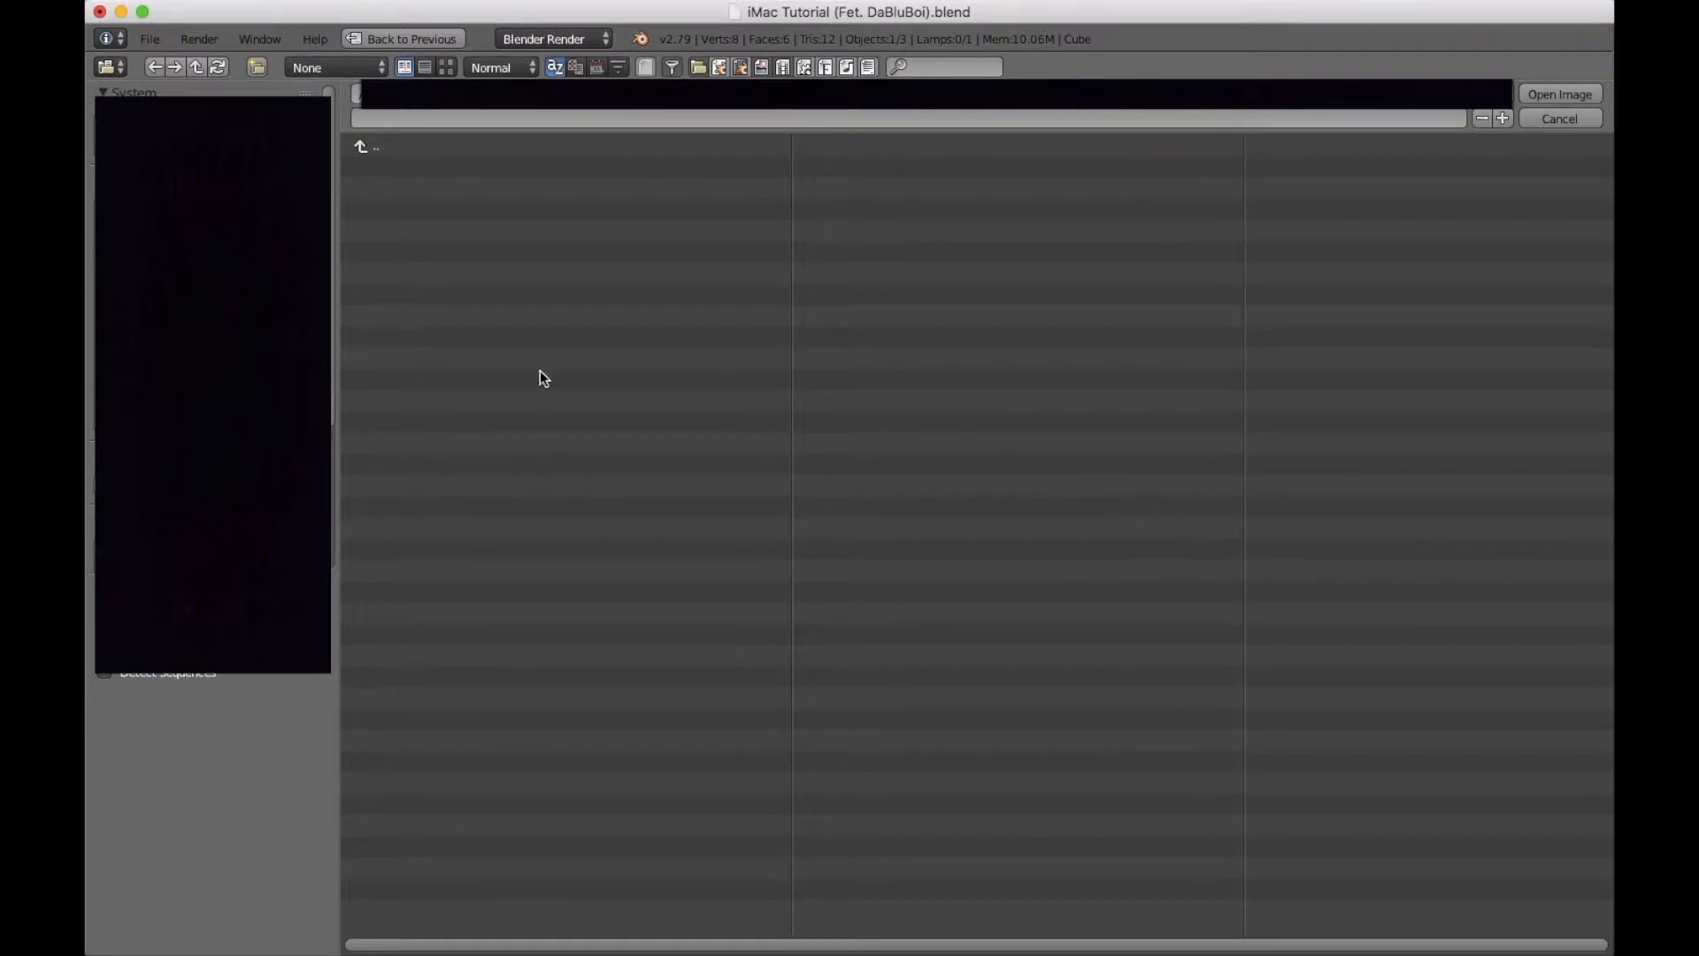
pyautogui.click(371, 144)
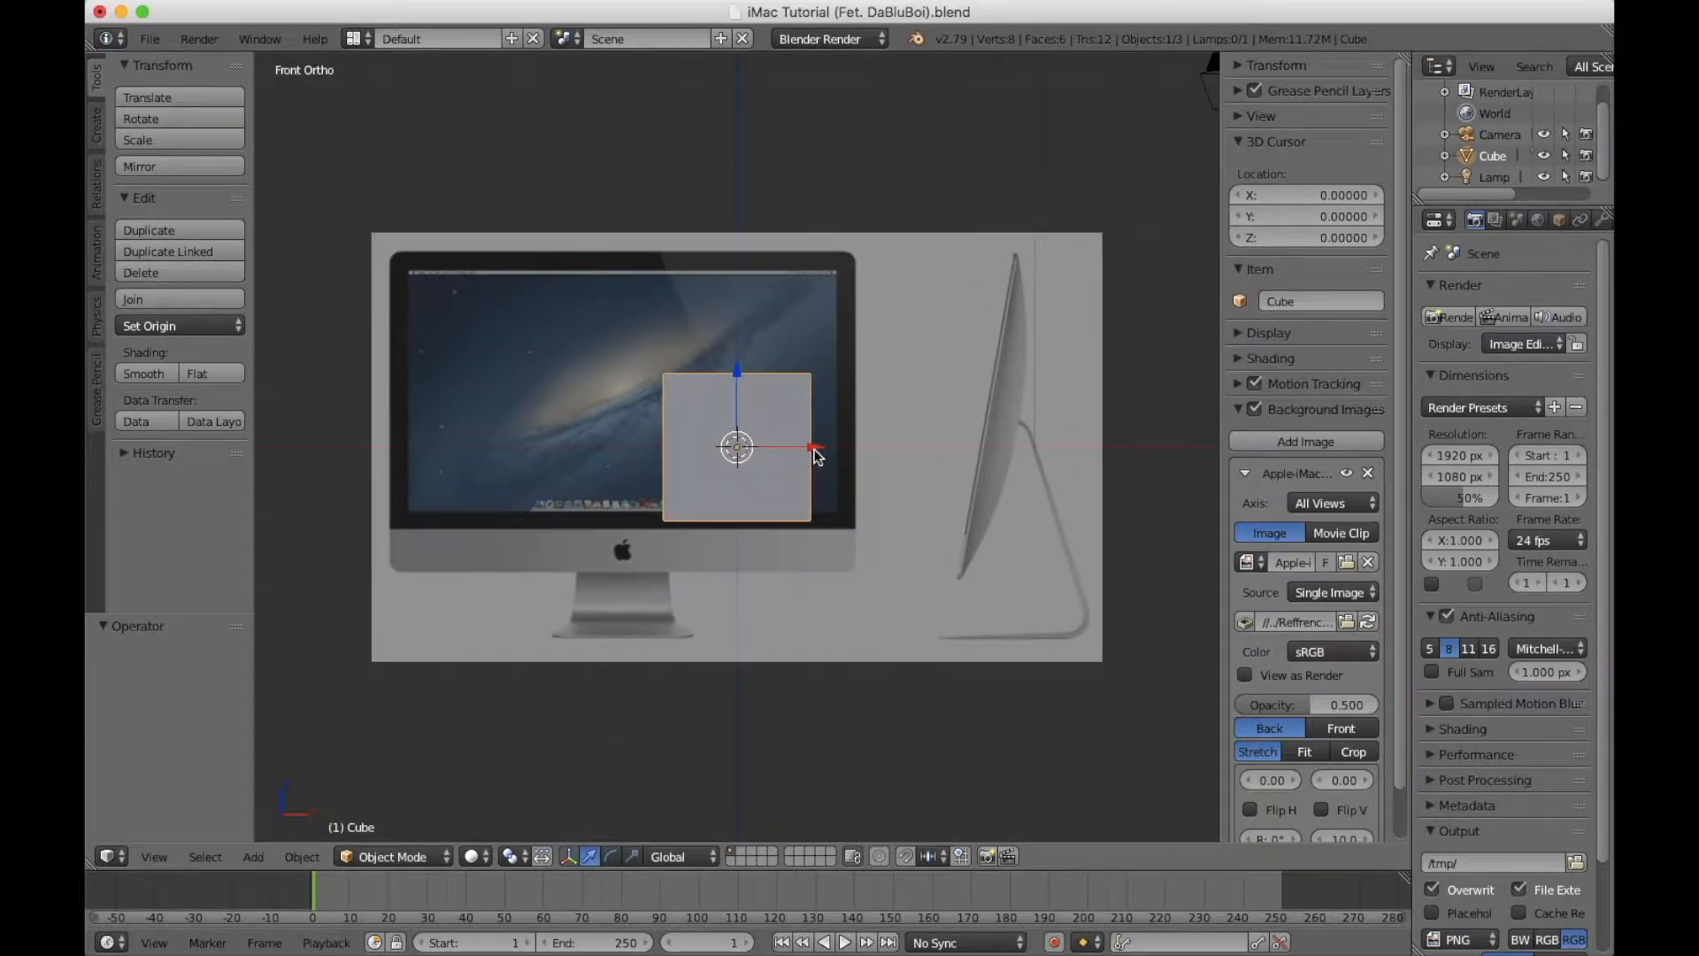
# Display the cube in wireframe over the reference picture and put it in Edit Mode with the properties sidebar hidden.
pyautogui.press('z')
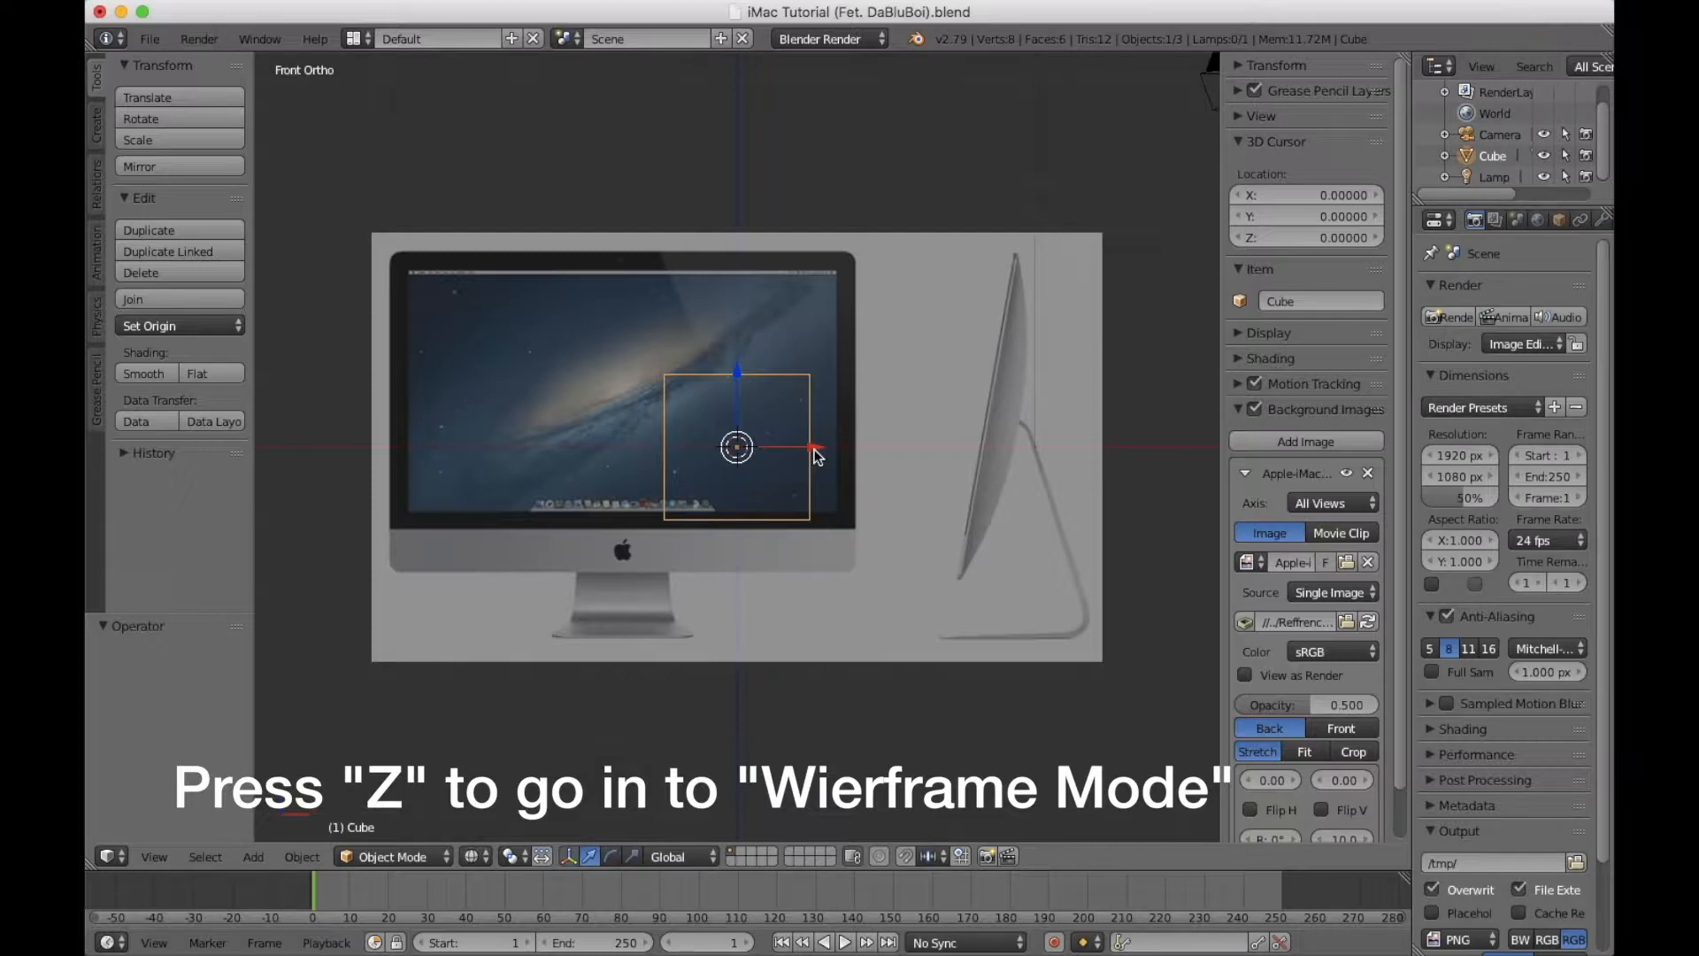
pyautogui.press('Tab')
pyautogui.press('n')
pyautogui.press('Tab')
pyautogui.press('Tab')
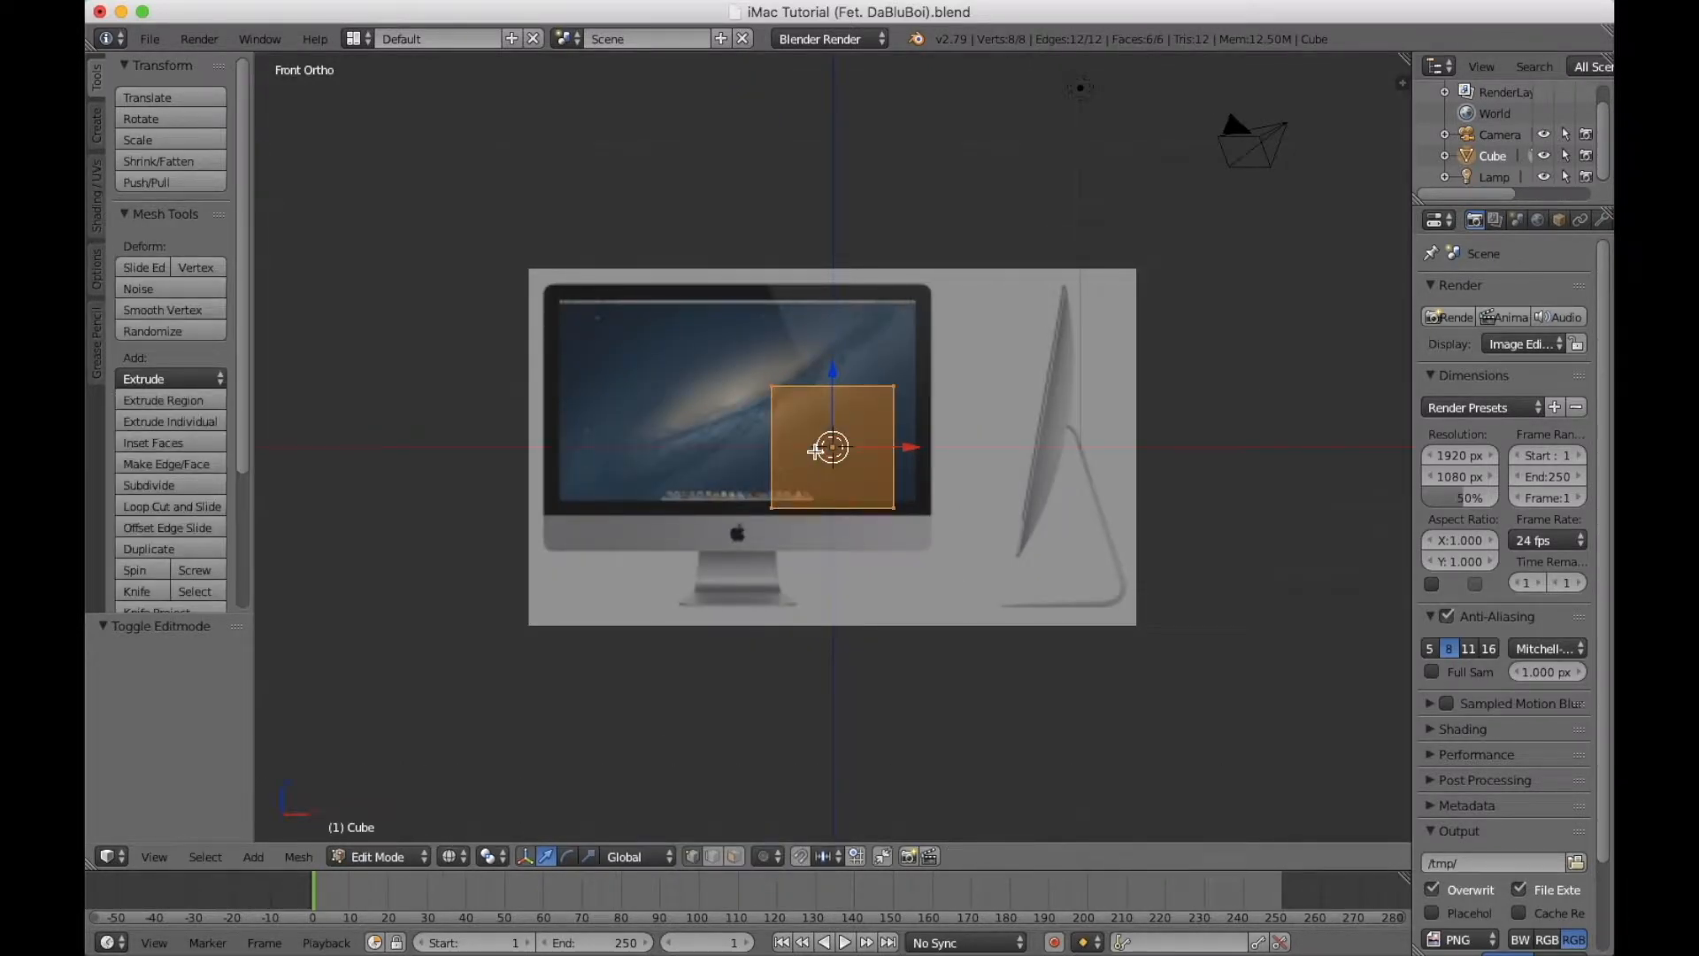
# Add one vertical loop cut through the exact centre of the cube, without sliding it.
pyautogui.scroll(2, 815, 451)
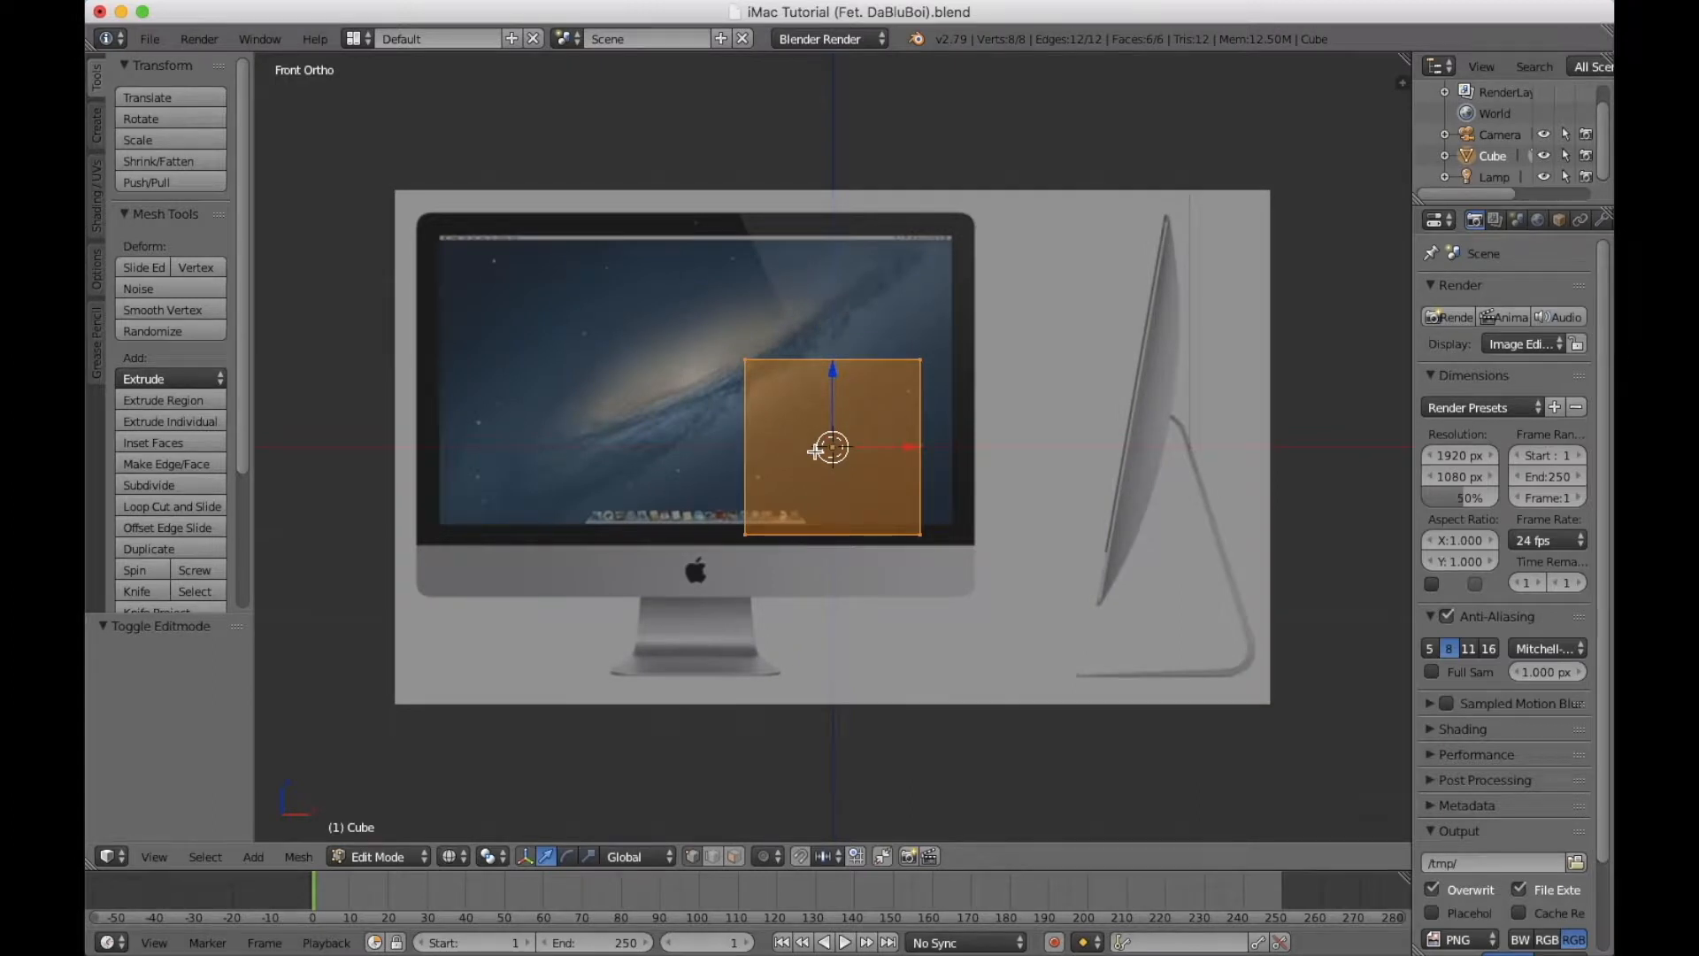
pyautogui.hotkey('ctrl', 'r')
pyautogui.click(828, 448)
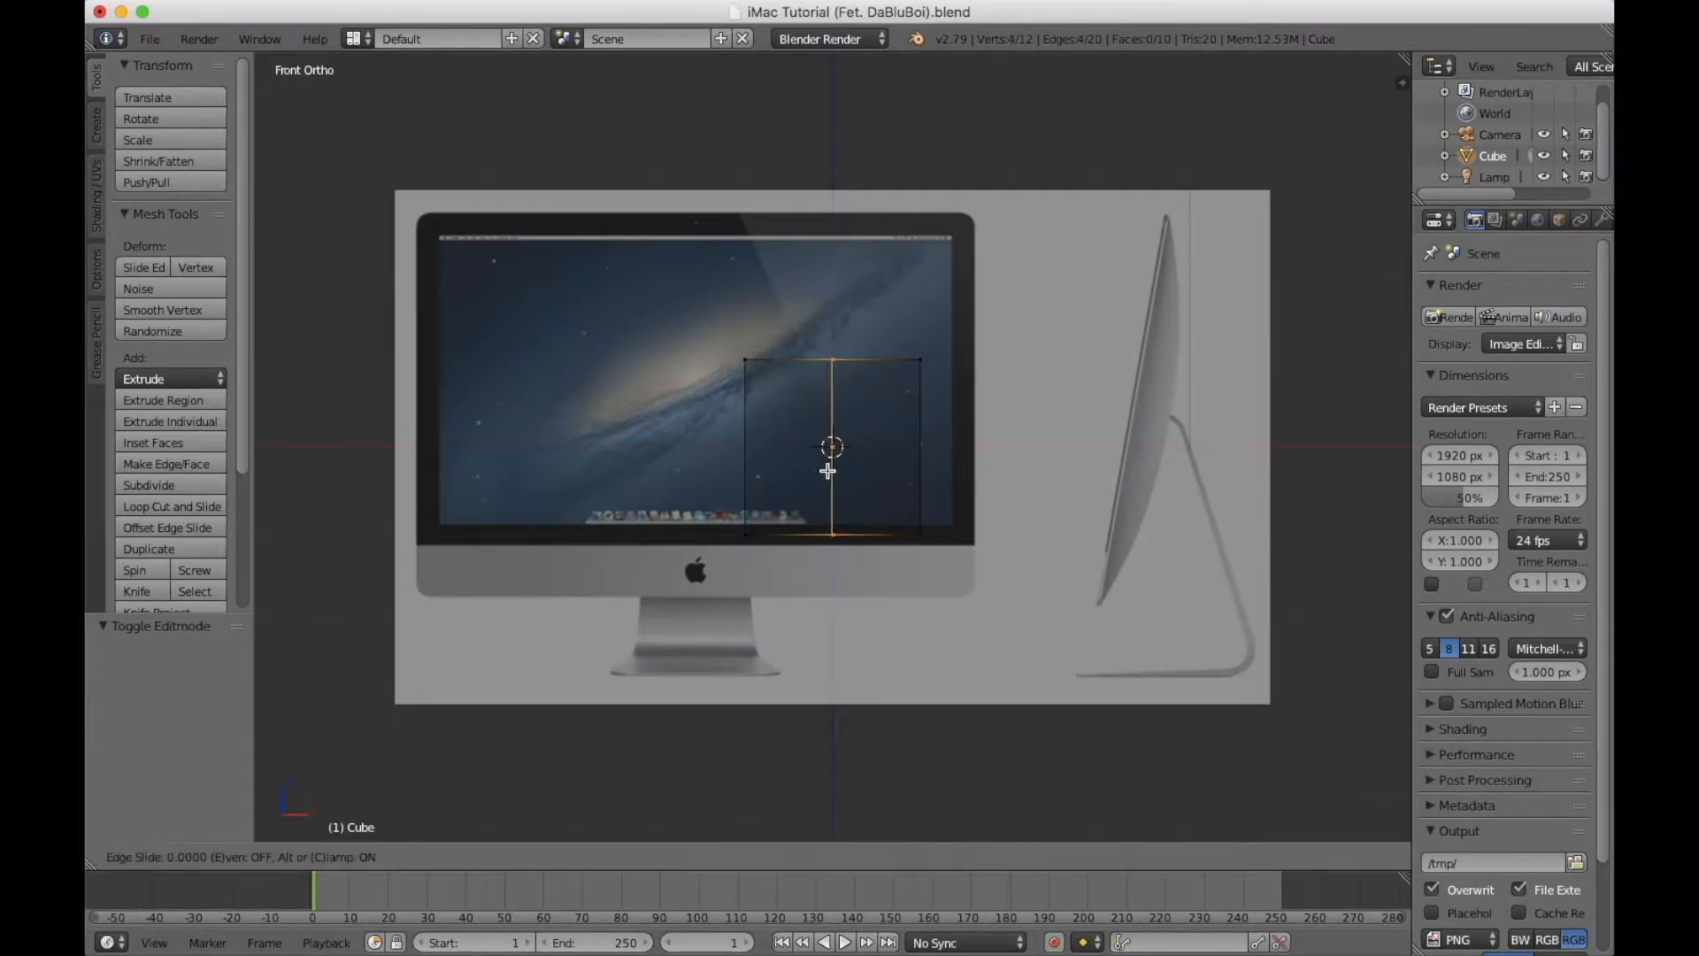
pyautogui.rightClick(827, 474)
# Delete the faces of the cube's half on the positive X side of the centre cut.
pyautogui.press('b')
pyautogui.moveTo(862, 329); pyautogui.dragTo(959, 555)
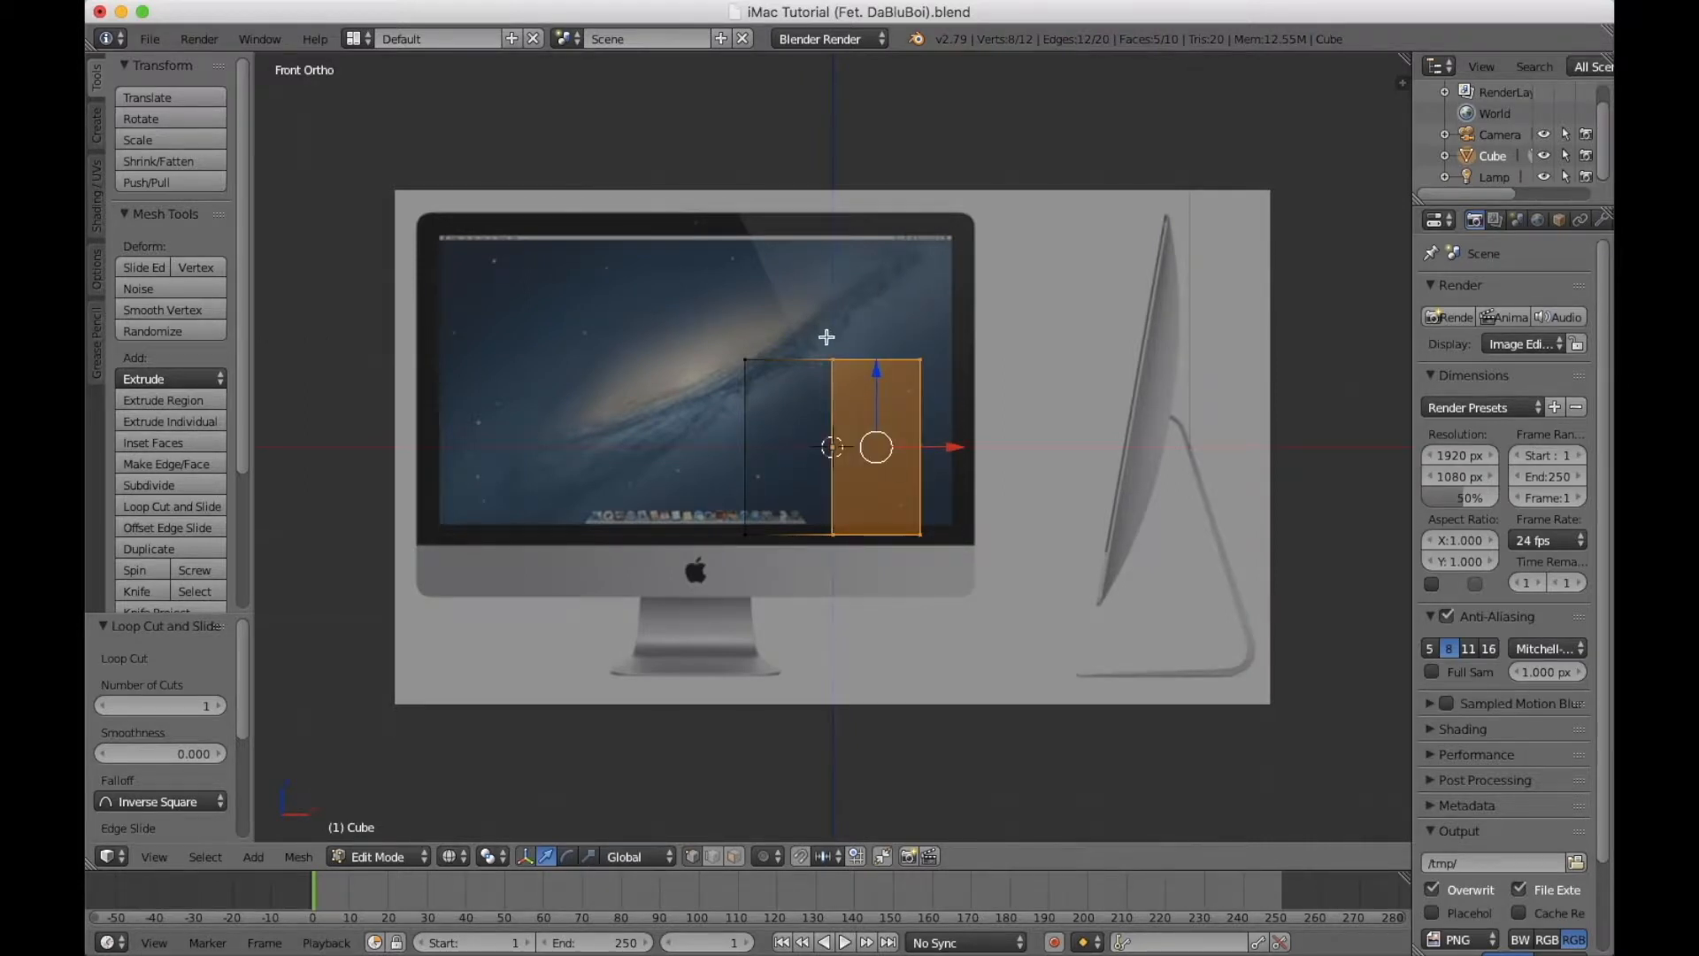
pyautogui.press('x')
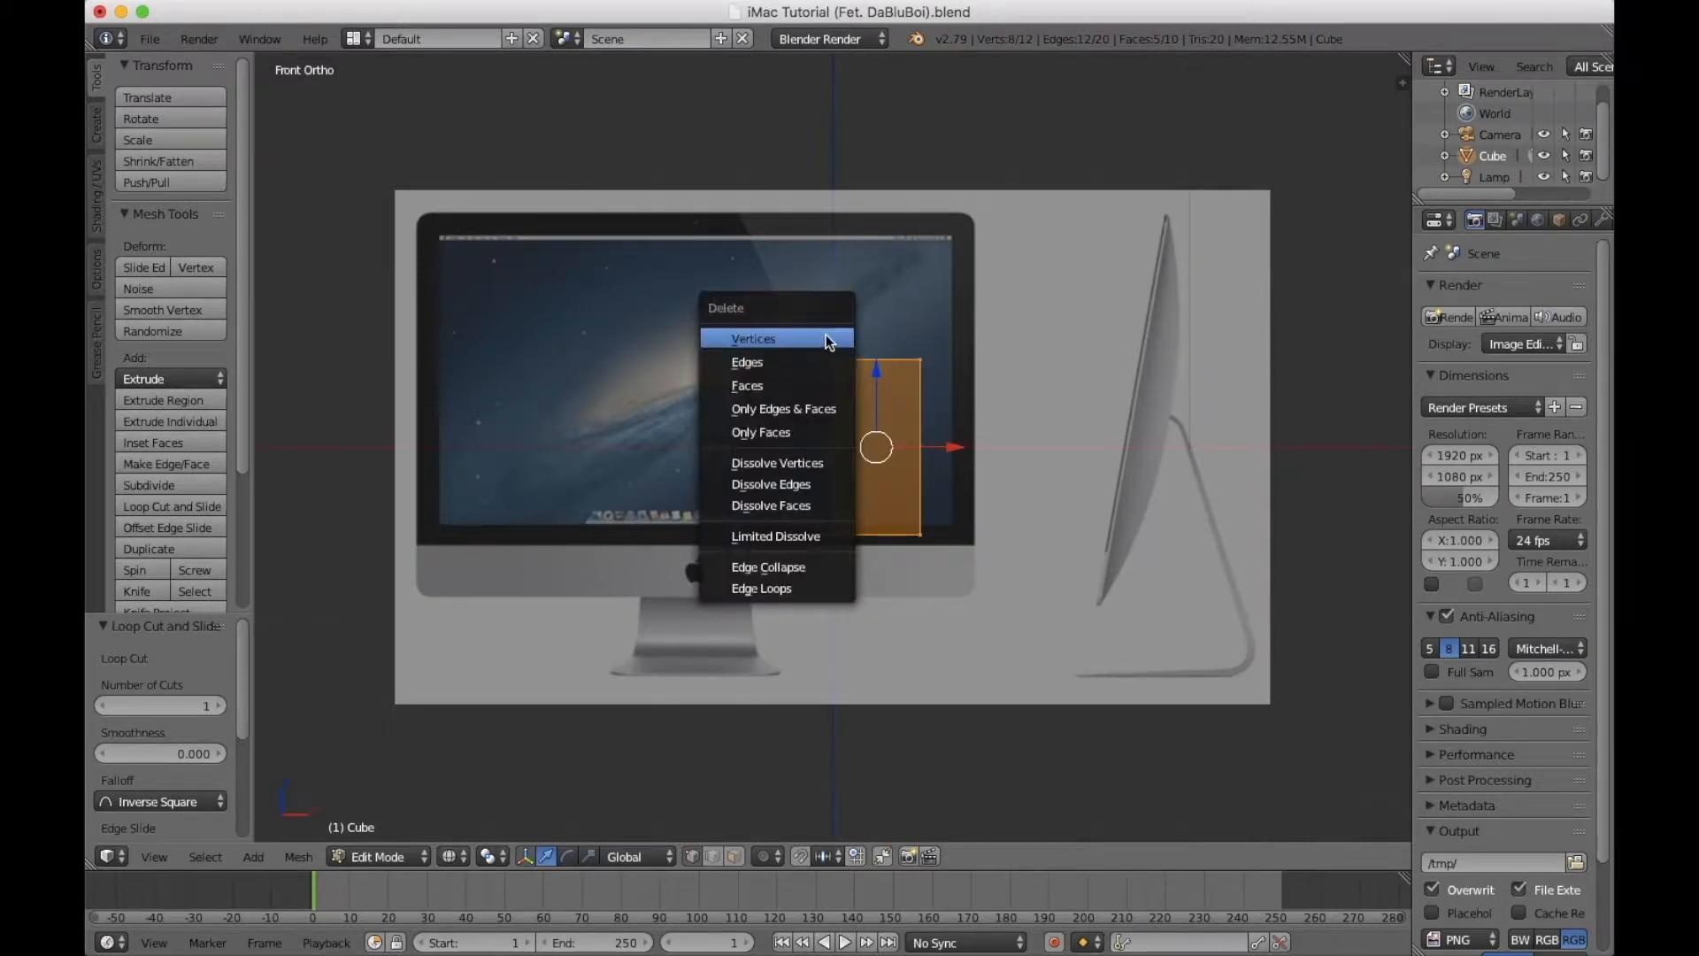
pyautogui.click(788, 386)
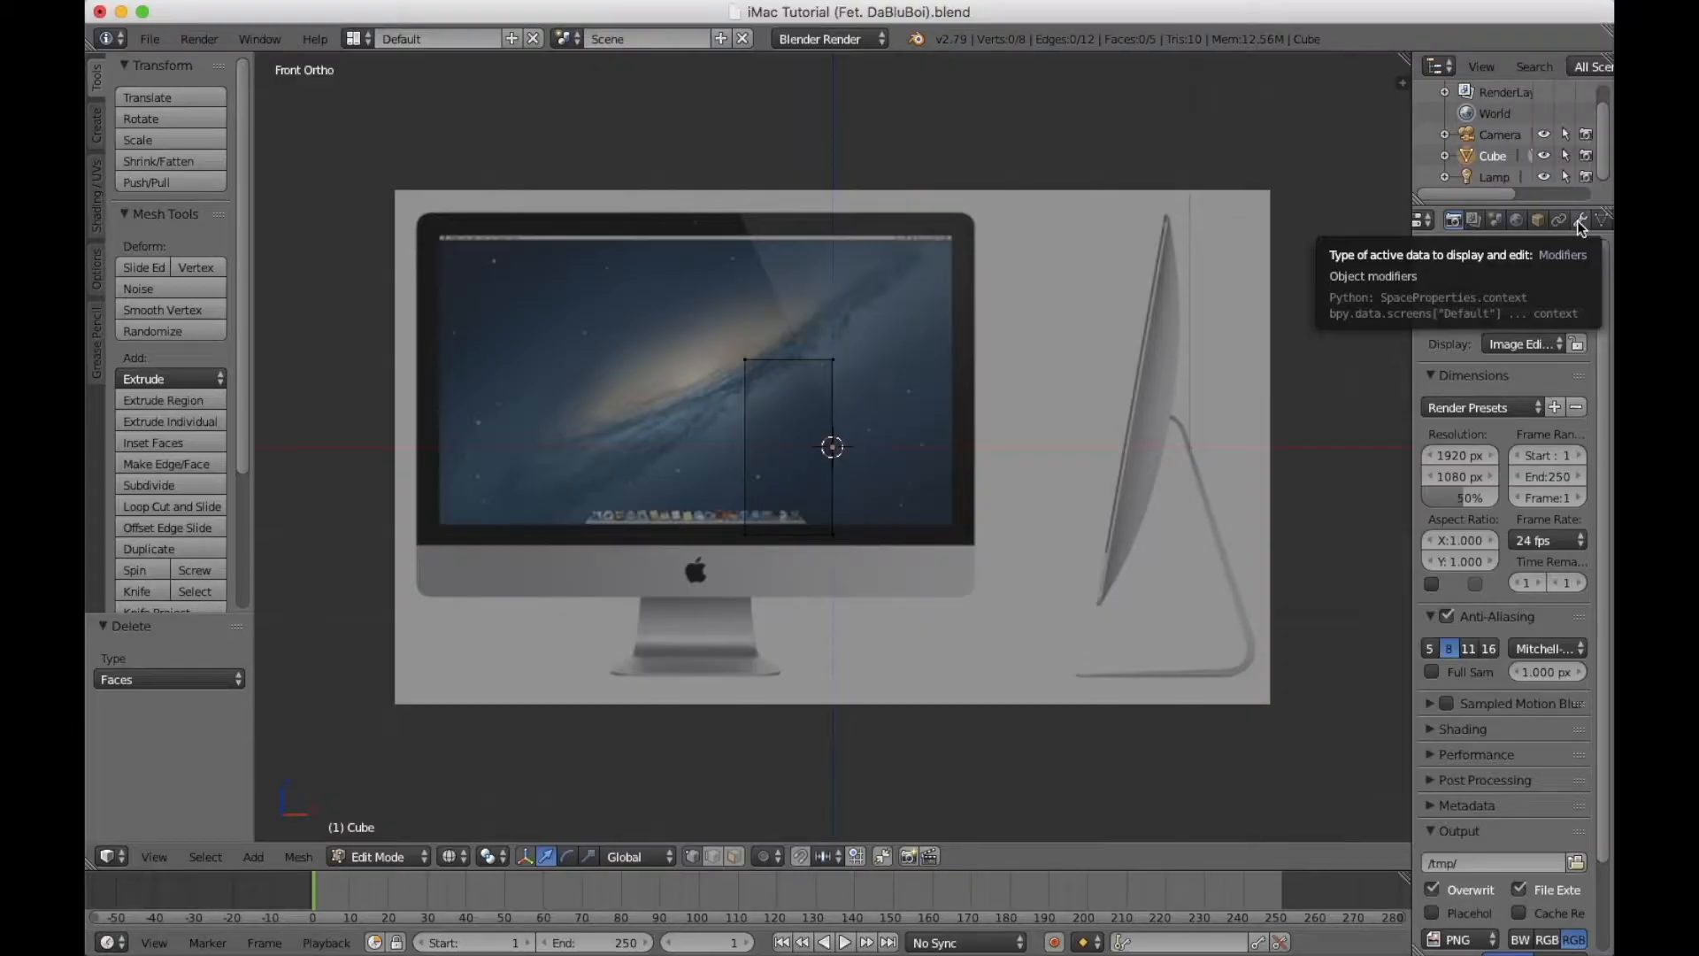
# Add a Mirror modifier to the half cube along X, with Clipping enabled.
pyautogui.click(1580, 221)
pyautogui.click(1512, 291)
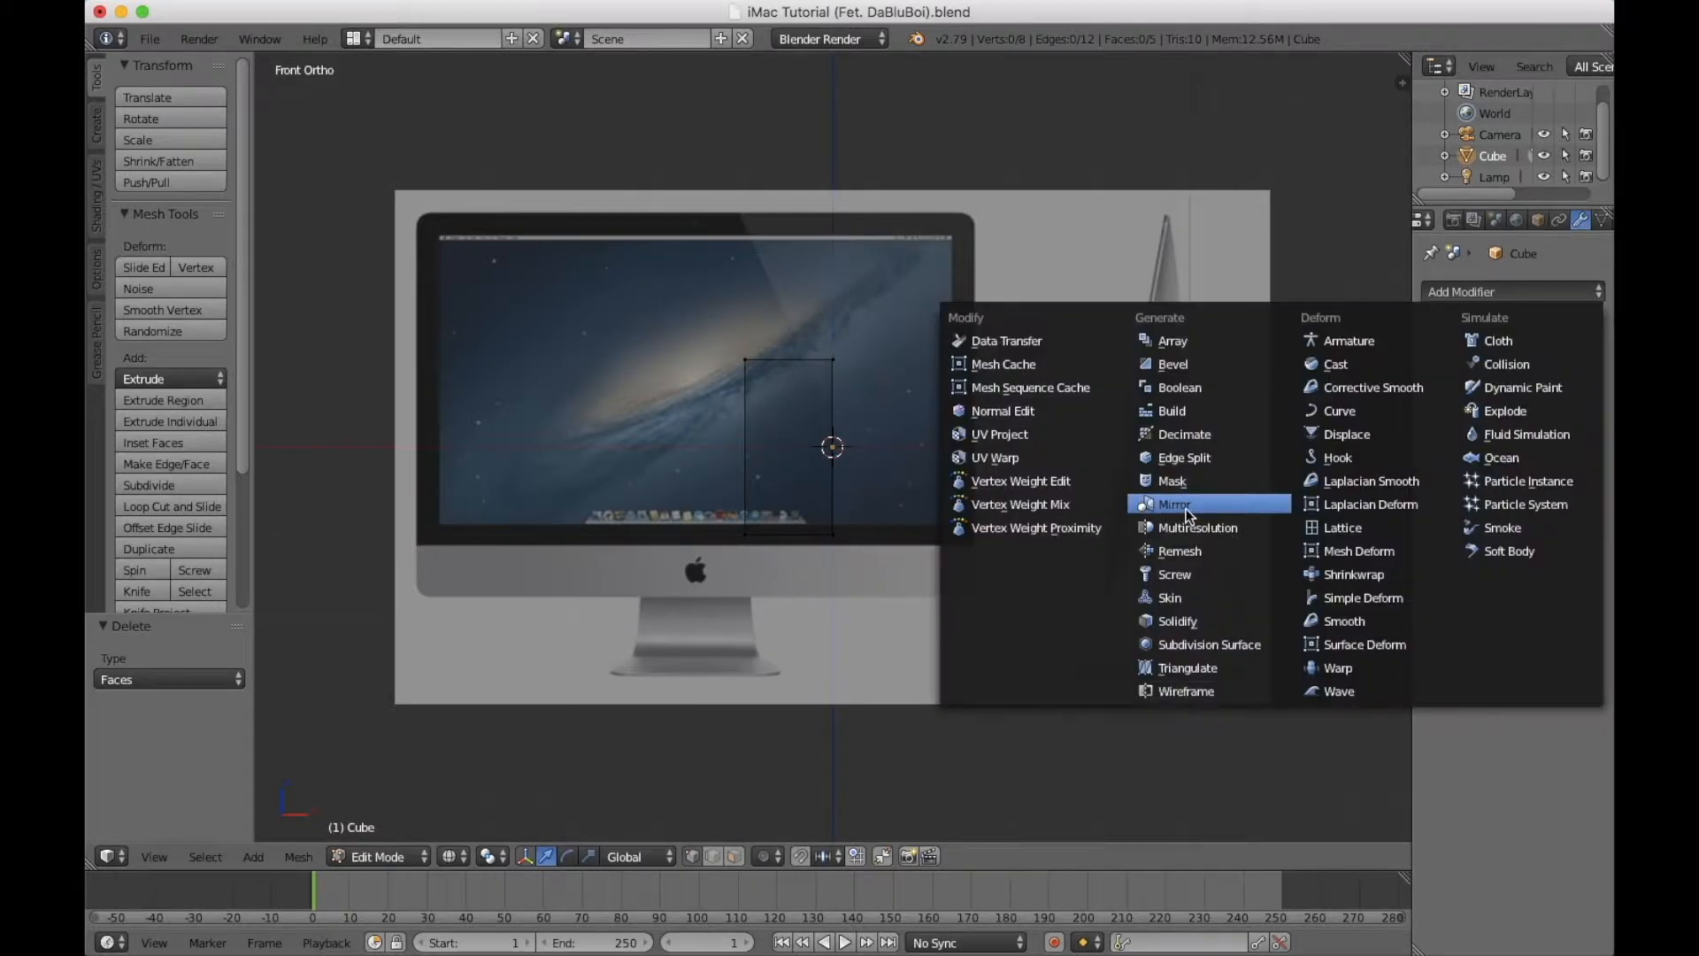
pyautogui.click(1184, 506)
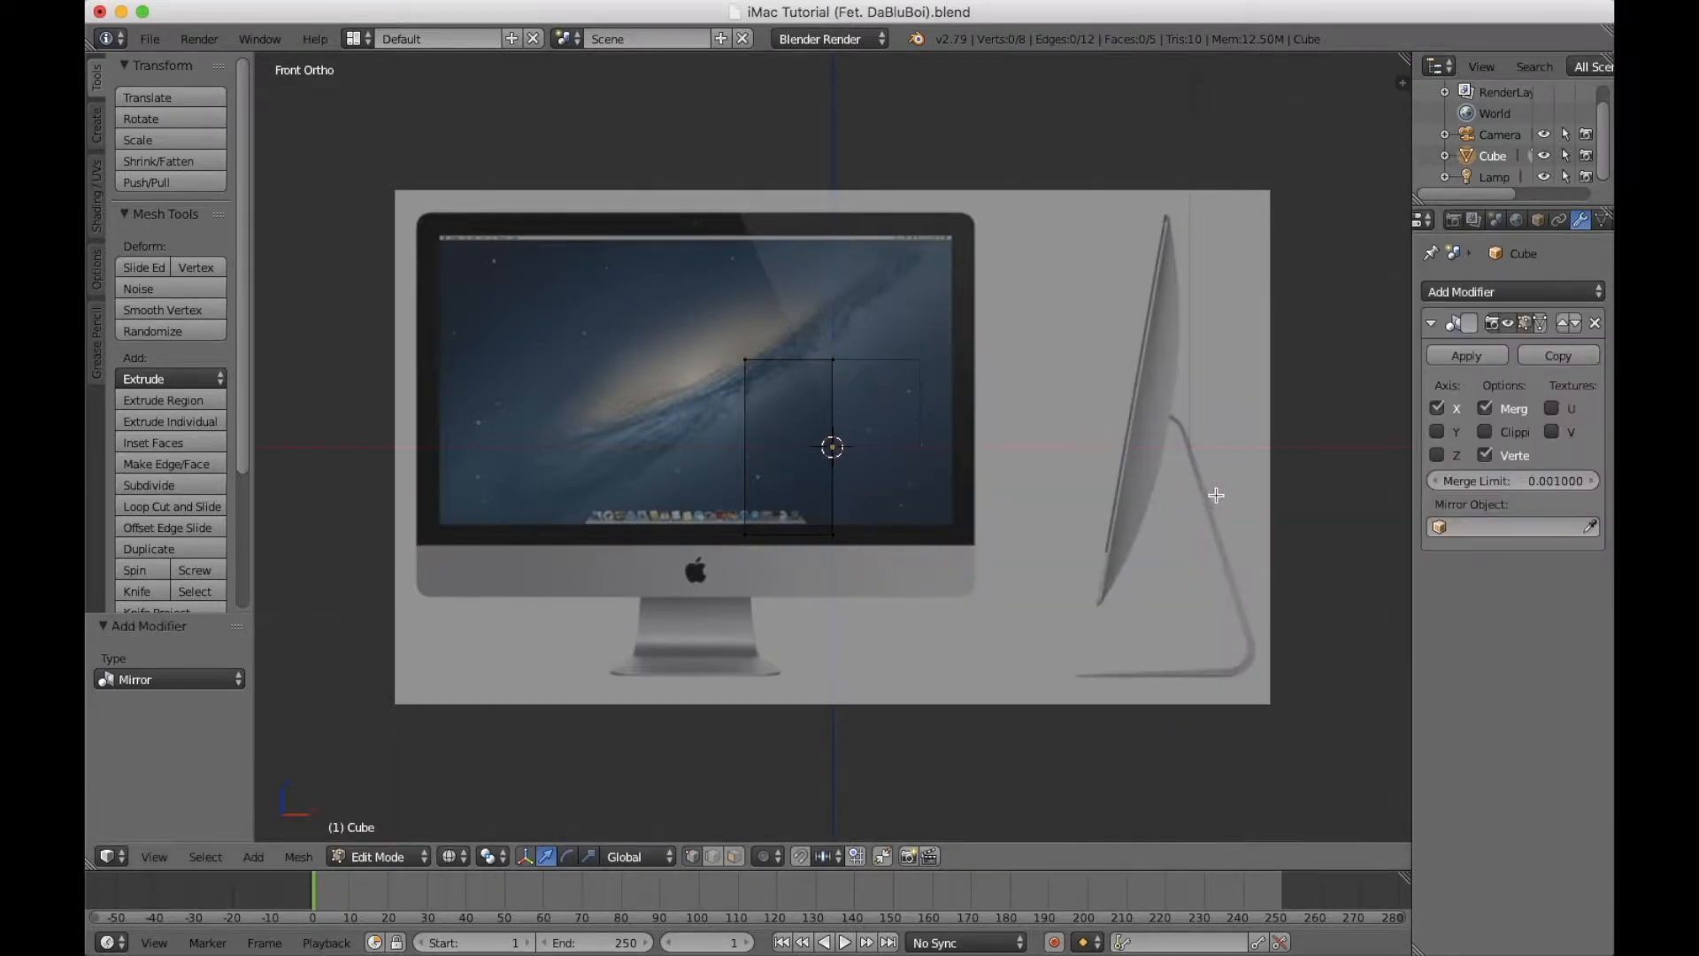
pyautogui.click(1484, 431)
# In Object Mode, move the cube 0.606 along Z and -1.528 along X to centre it on the front-view monitor picture.
pyautogui.press('Tab')
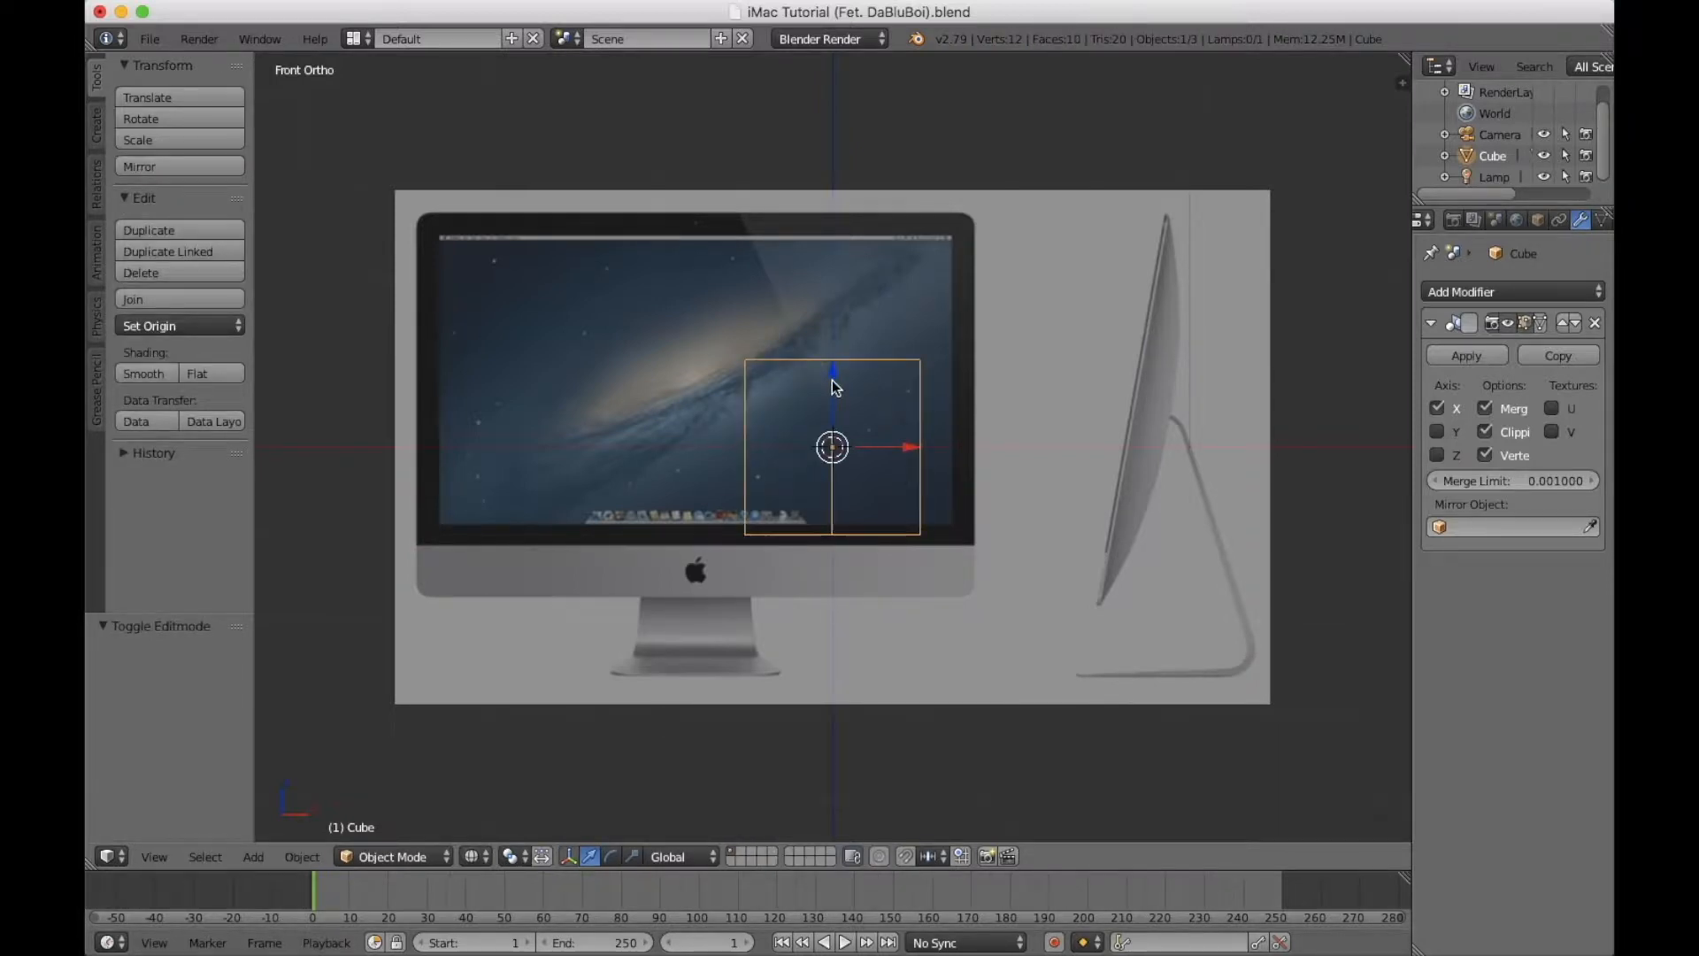
pyautogui.press('g')
pyautogui.press('z')
pyautogui.click(848, 340)
pyautogui.press('g')
pyautogui.press('x')
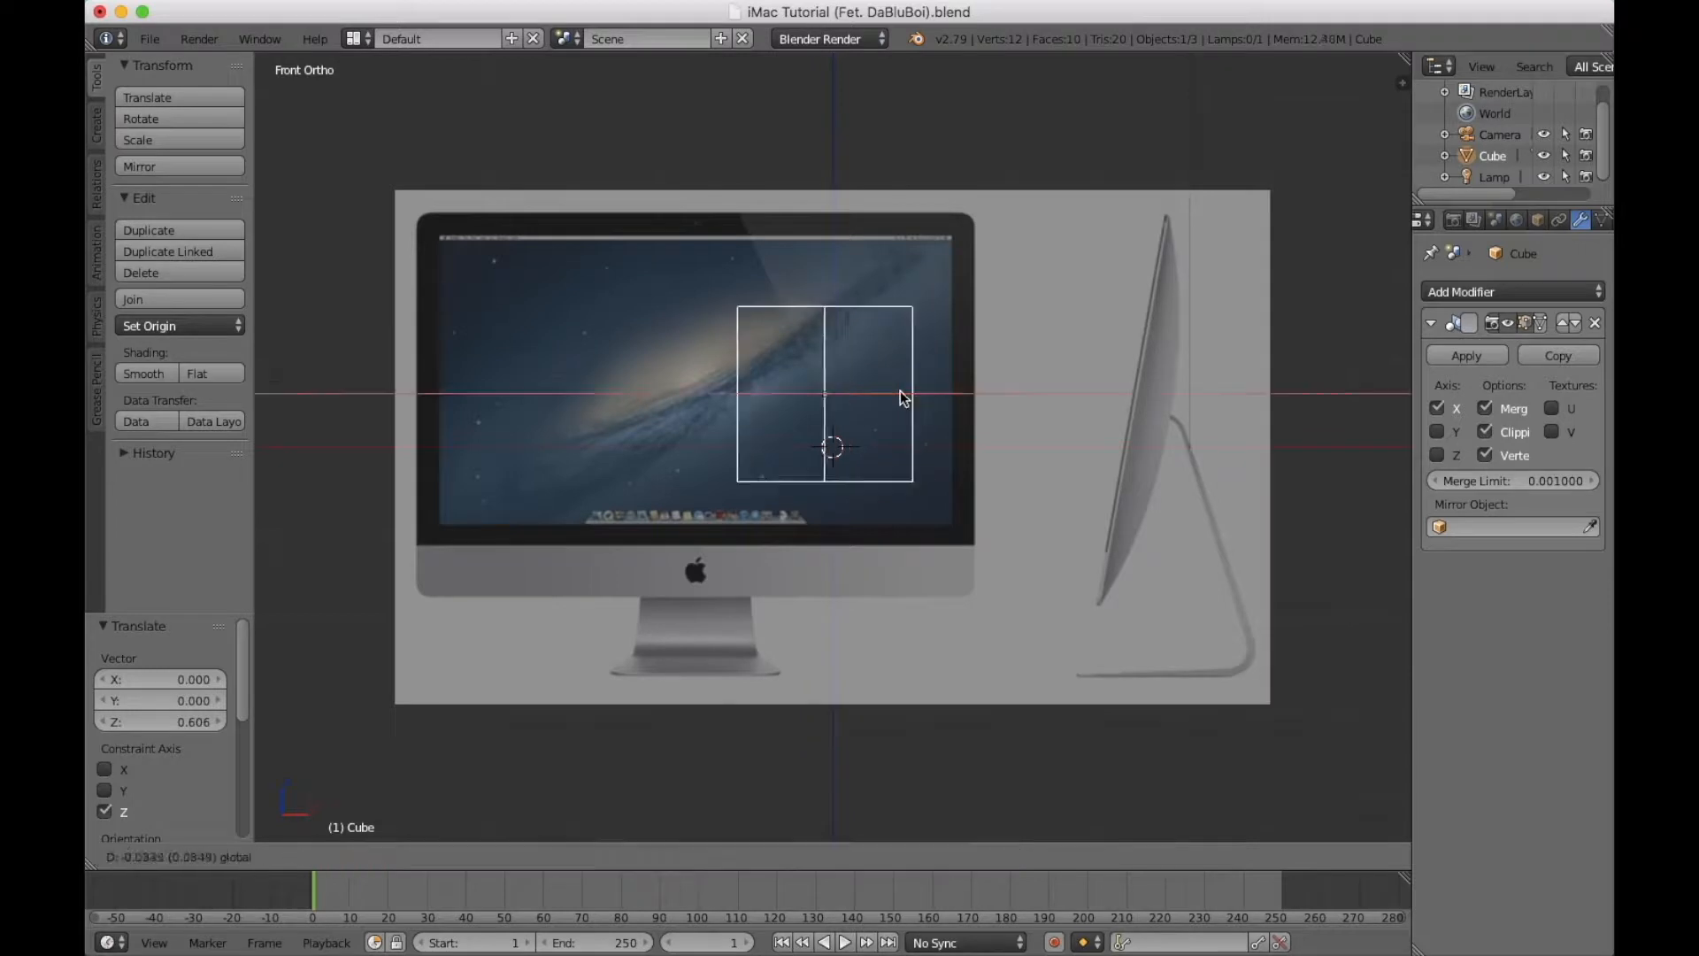
pyautogui.click(775, 384)
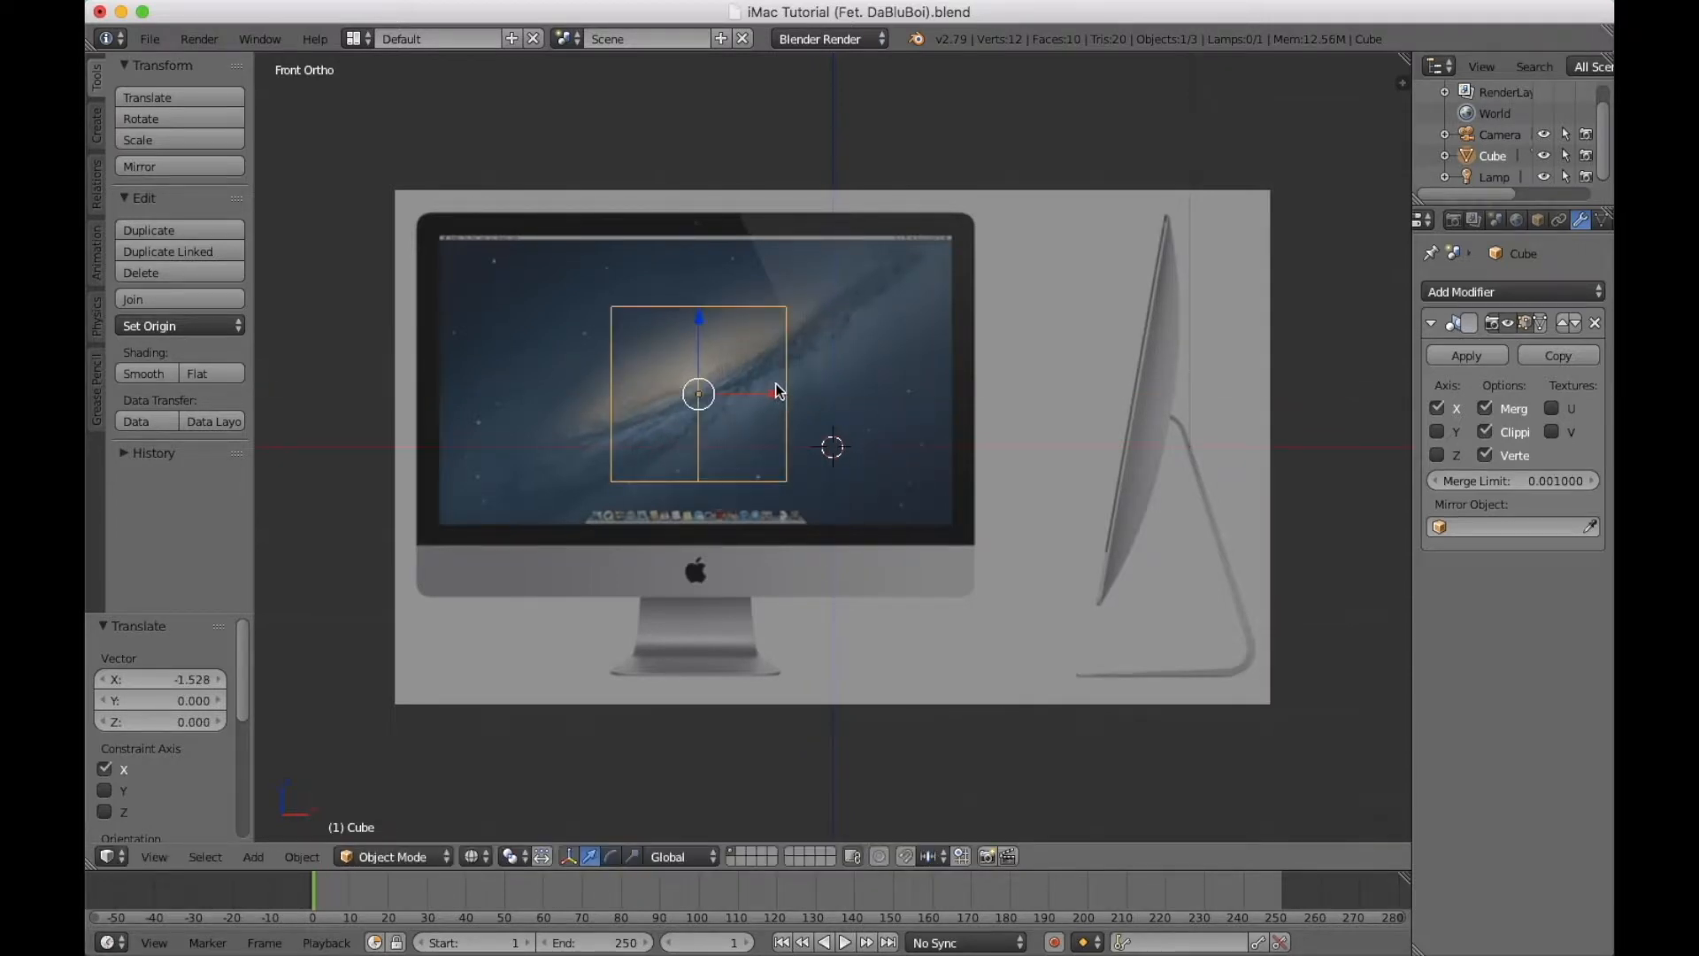
# In the right view, move the cube about 4.26 along Y onto the side-view picture of the iMac.
pyautogui.press('KP_3')
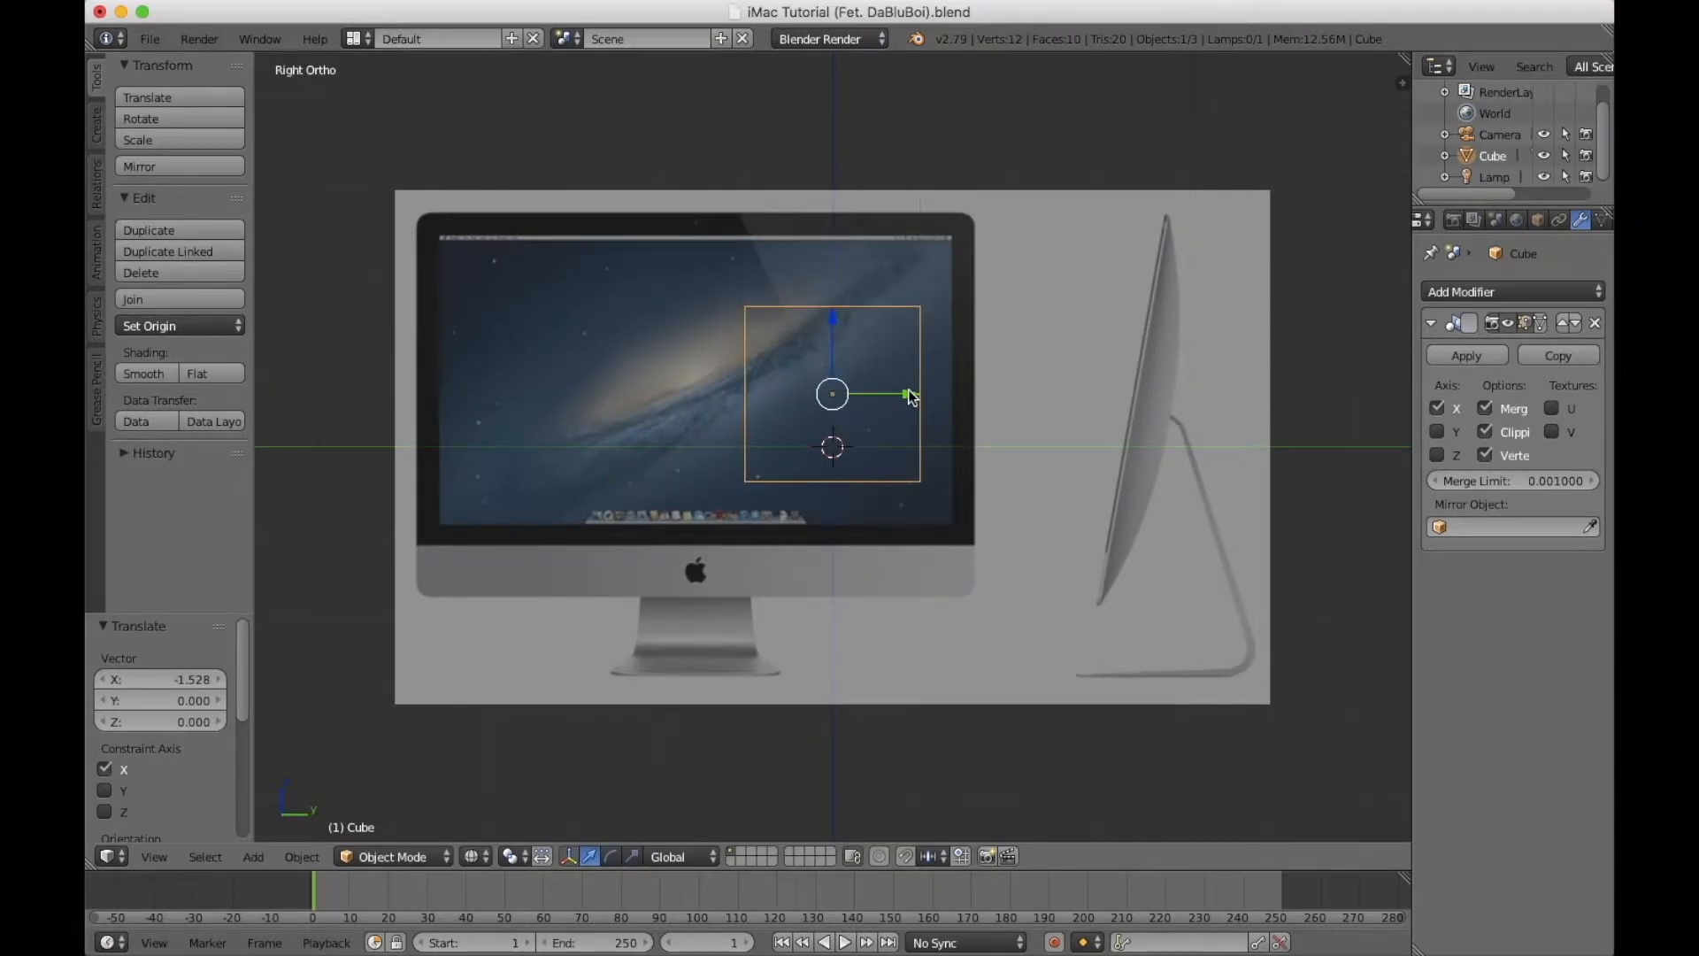
pyautogui.moveTo(910, 396); pyautogui.dragTo(1286, 470)
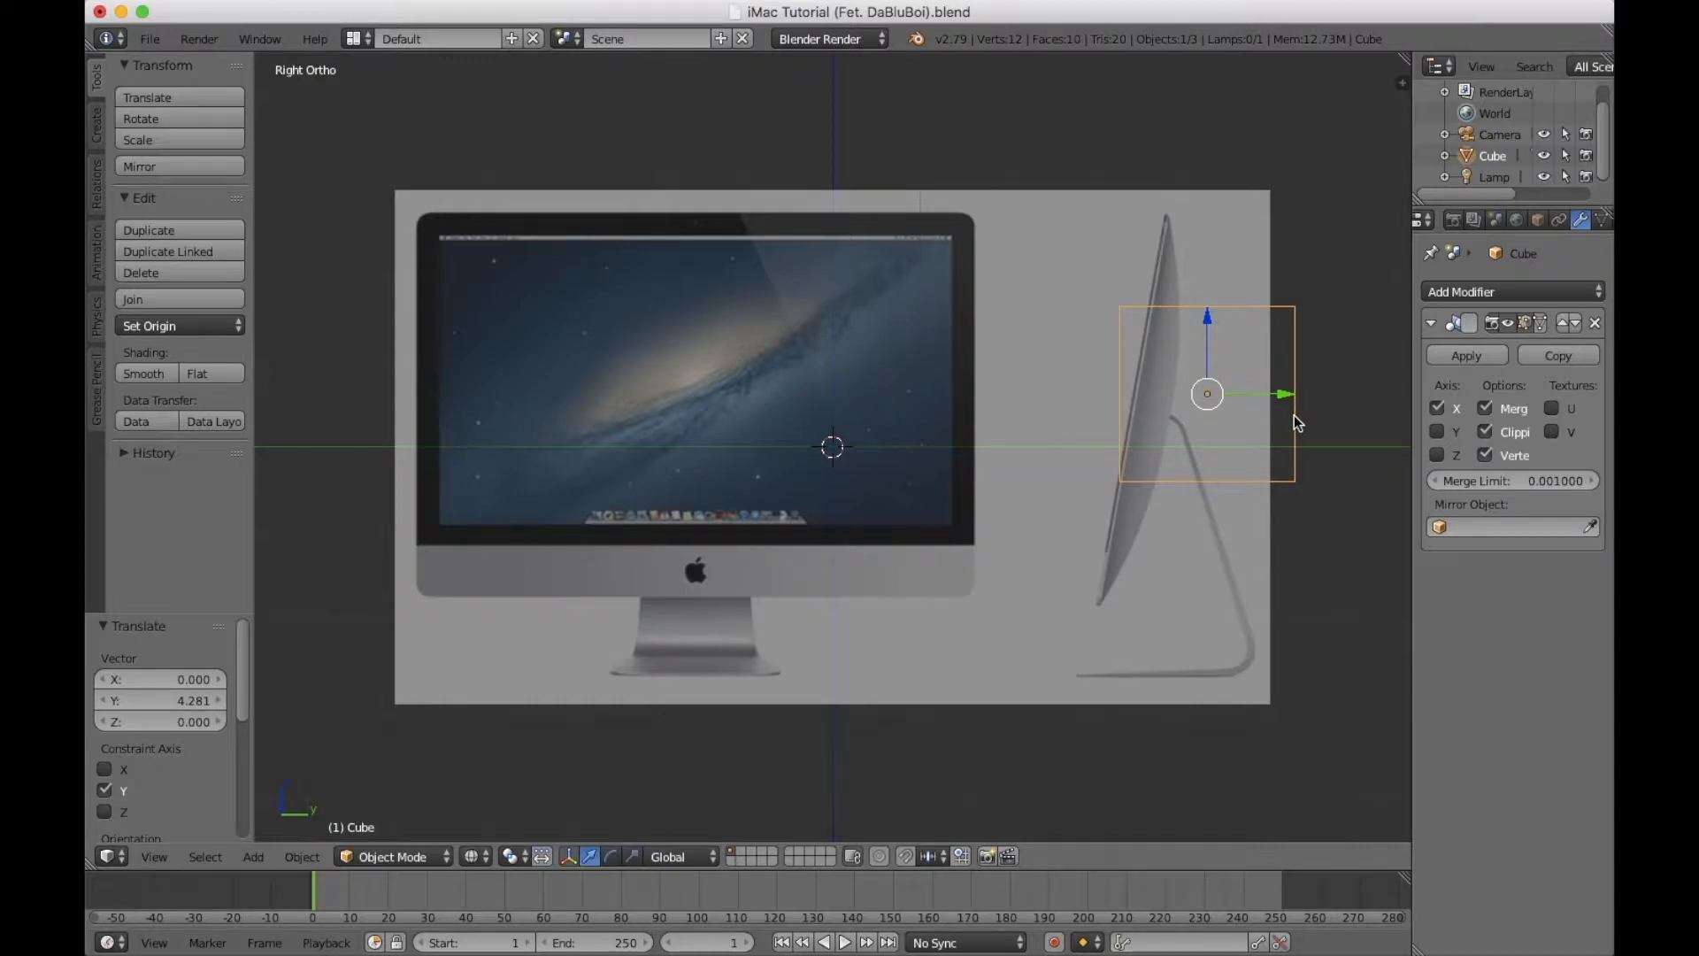
# In the front view, move the half cube's outer side vertices -2.183 along X to the monitor's edge and deselect them.
pyautogui.press('KP_1')
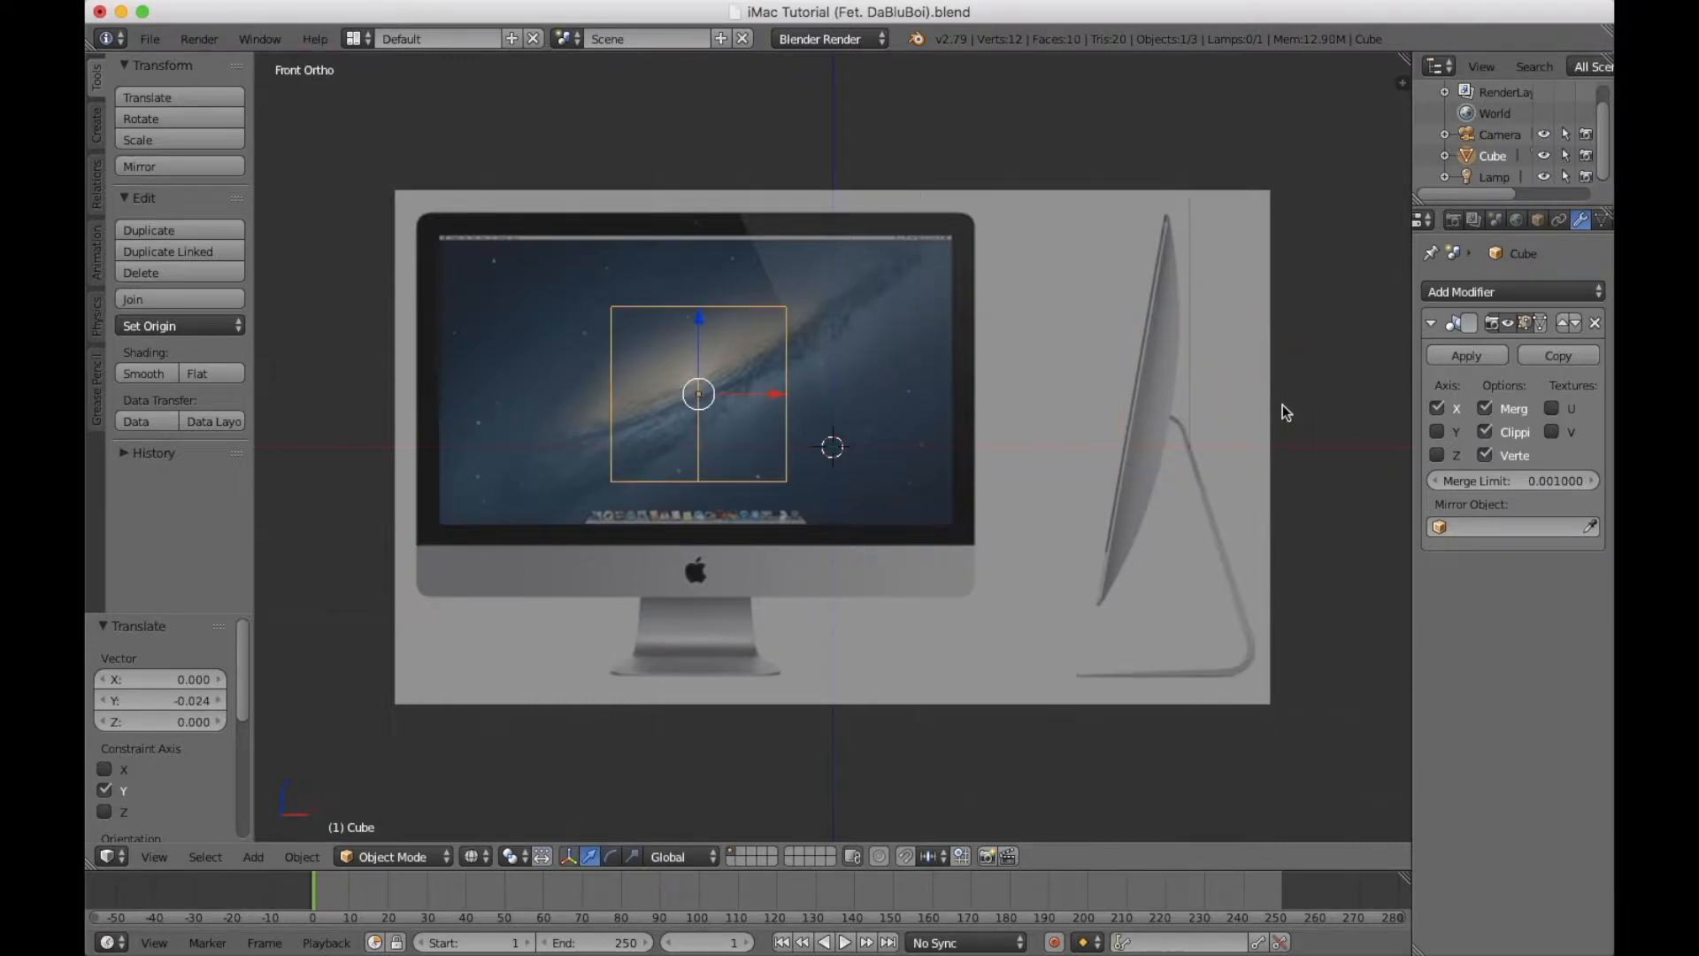
pyautogui.press('Tab')
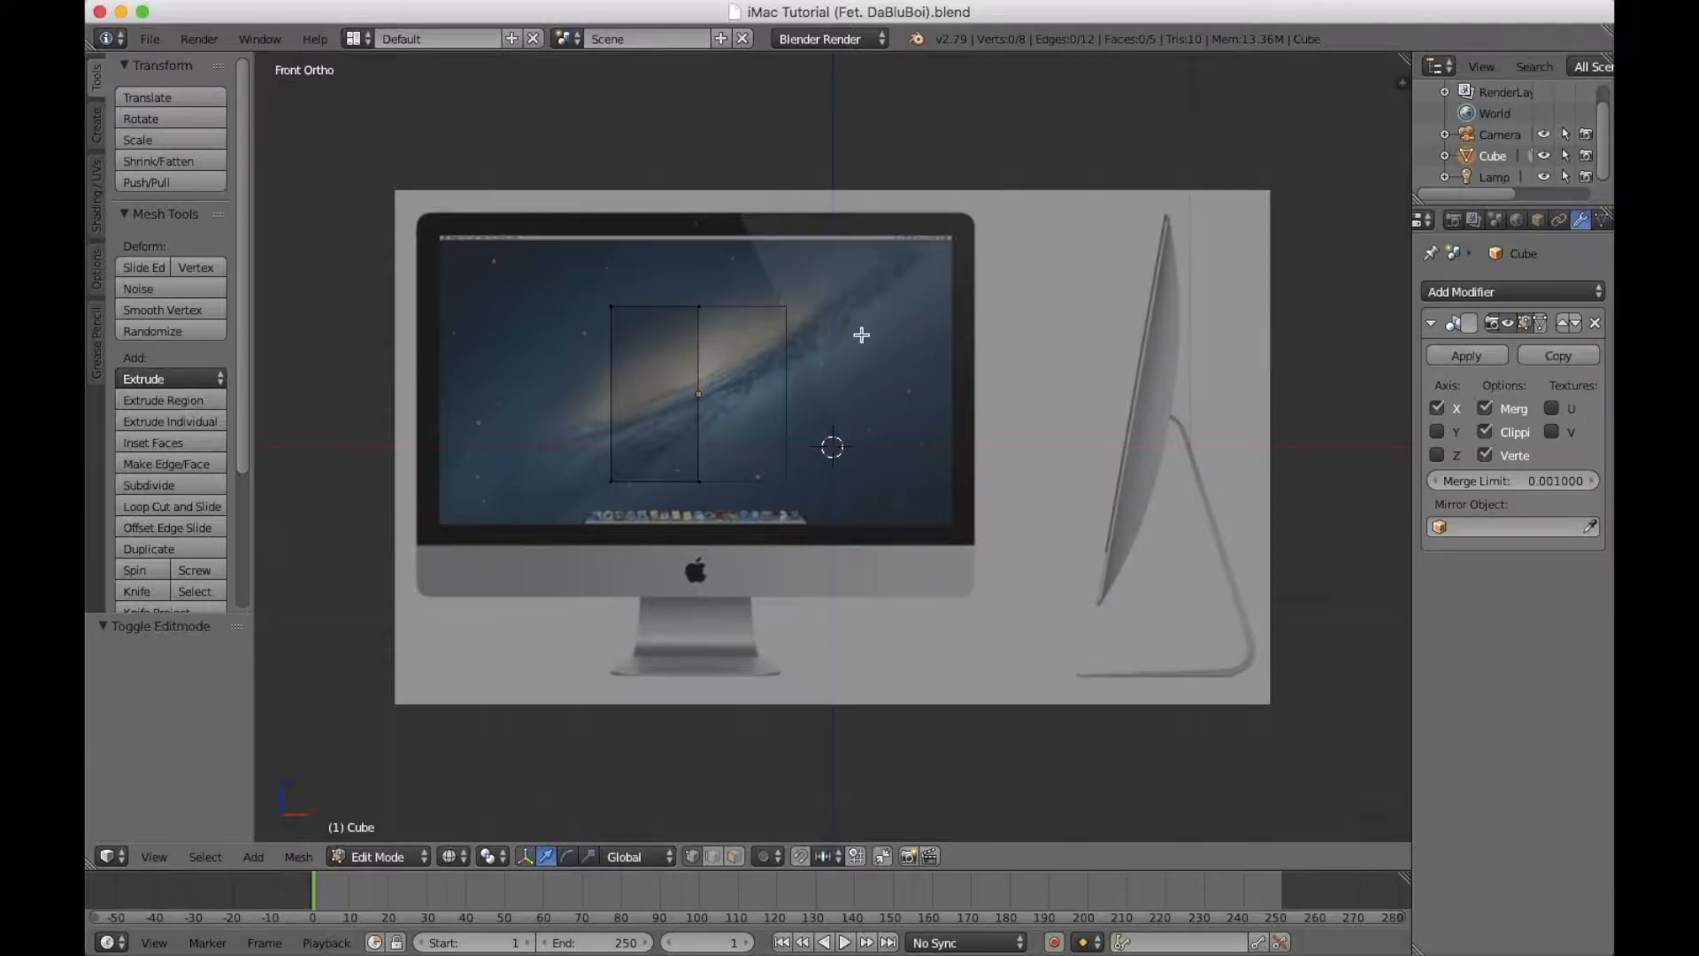
pyautogui.press('b')
pyautogui.moveTo(577, 277); pyautogui.dragTo(660, 513)
pyautogui.moveTo(695, 394); pyautogui.dragTo(506, 407)
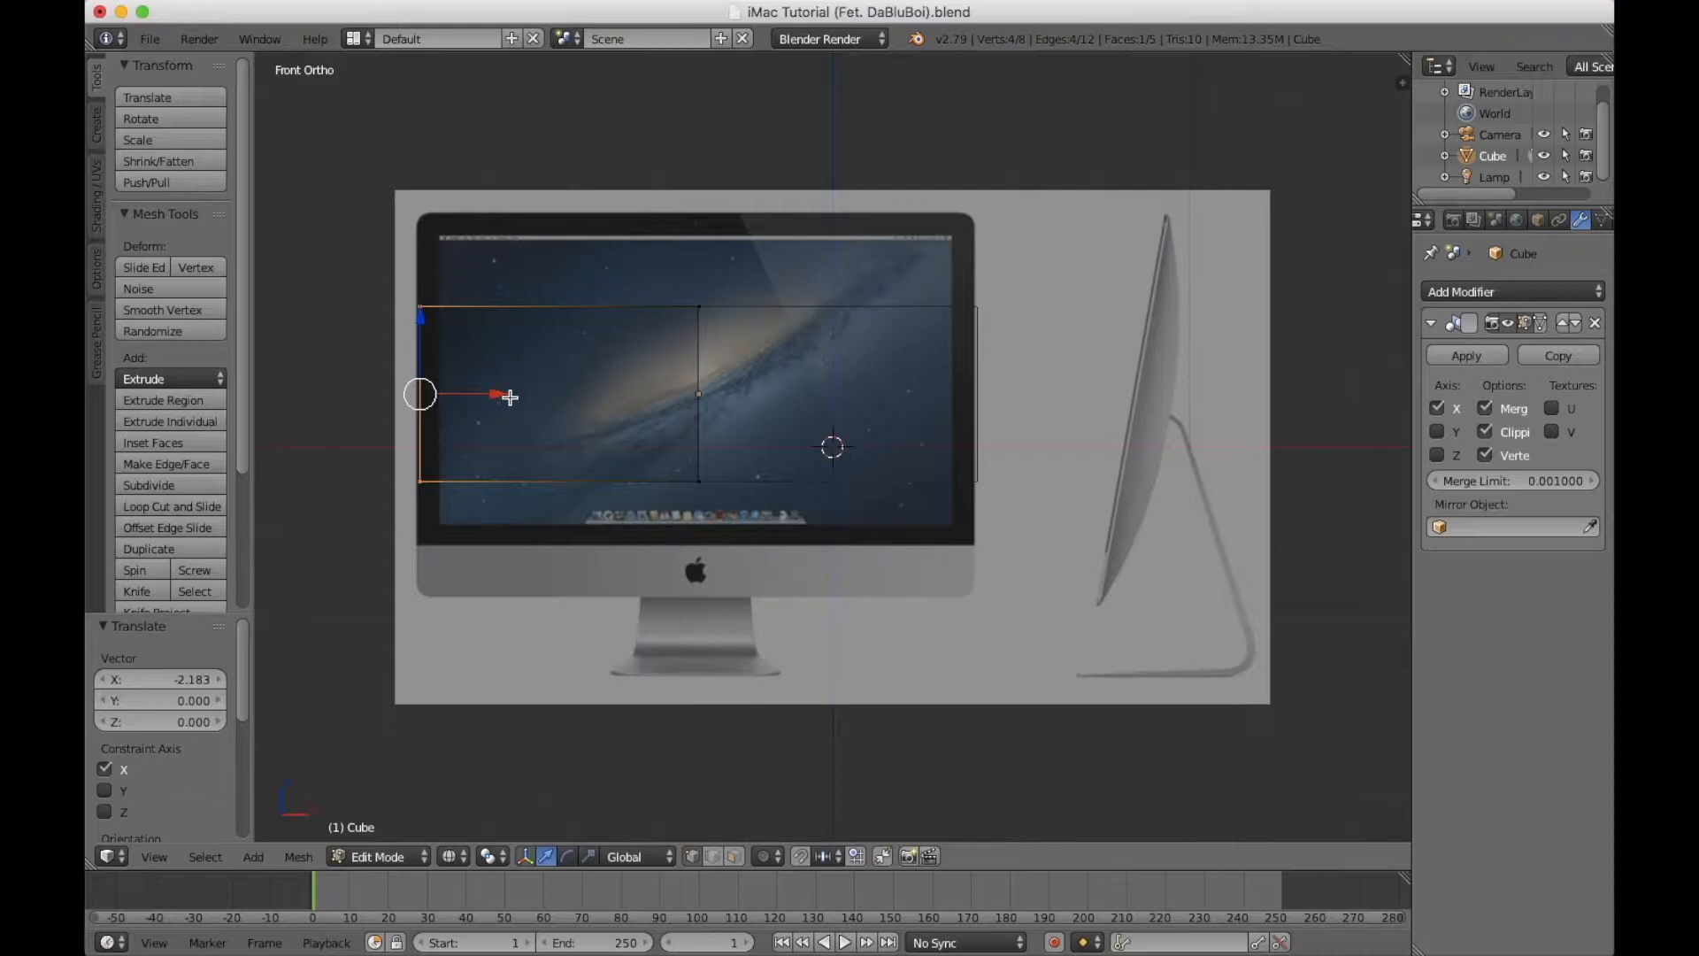
pyautogui.press('a')
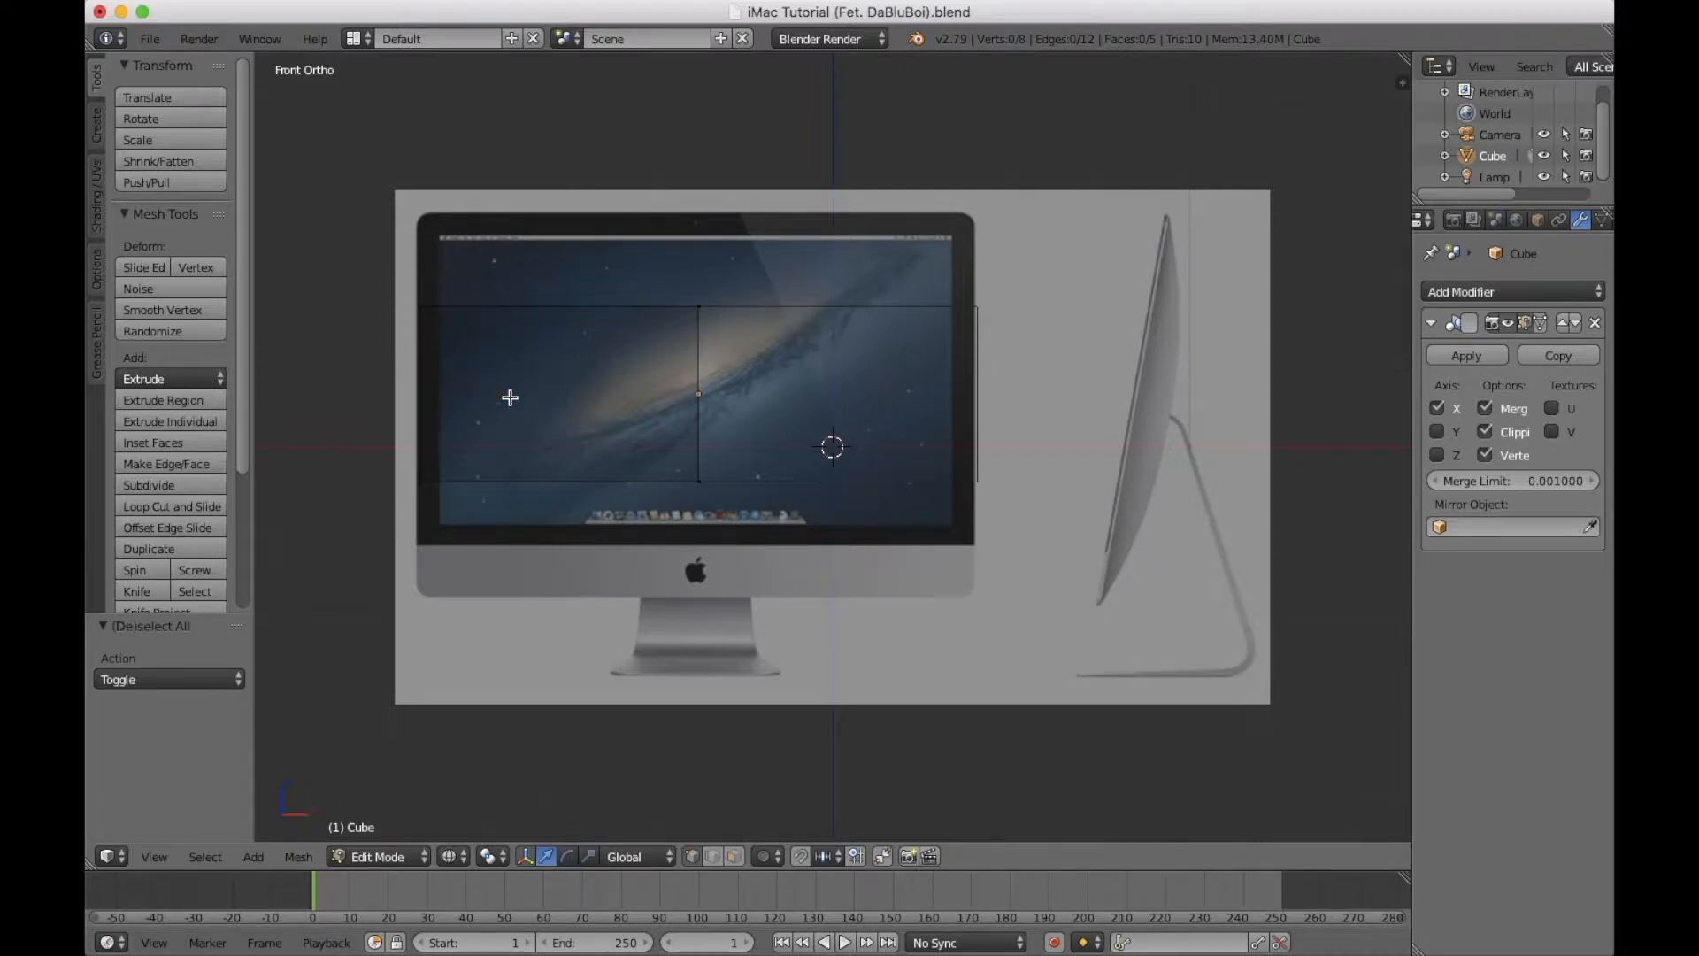
# Move the whole cube about -0.04 along X to align it with the monitor's outer edges, and return to Edit Mode.
pyautogui.press('Tab')
pyautogui.press('g')
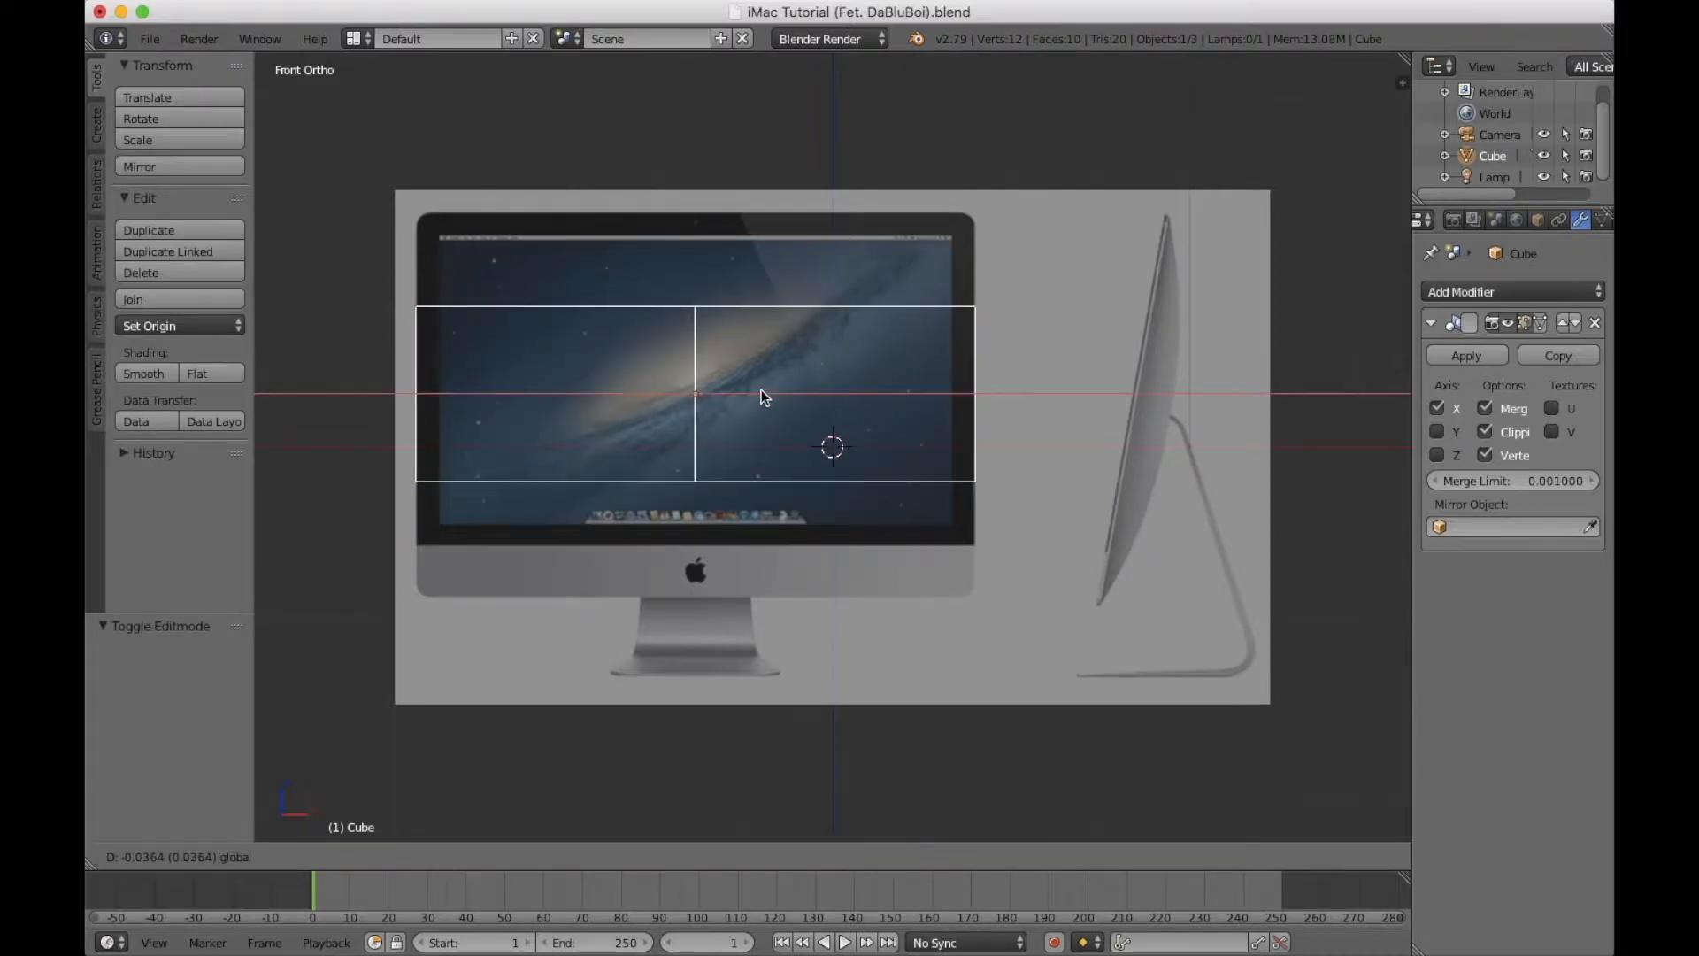
pyautogui.click(761, 390)
pyautogui.press('Tab')
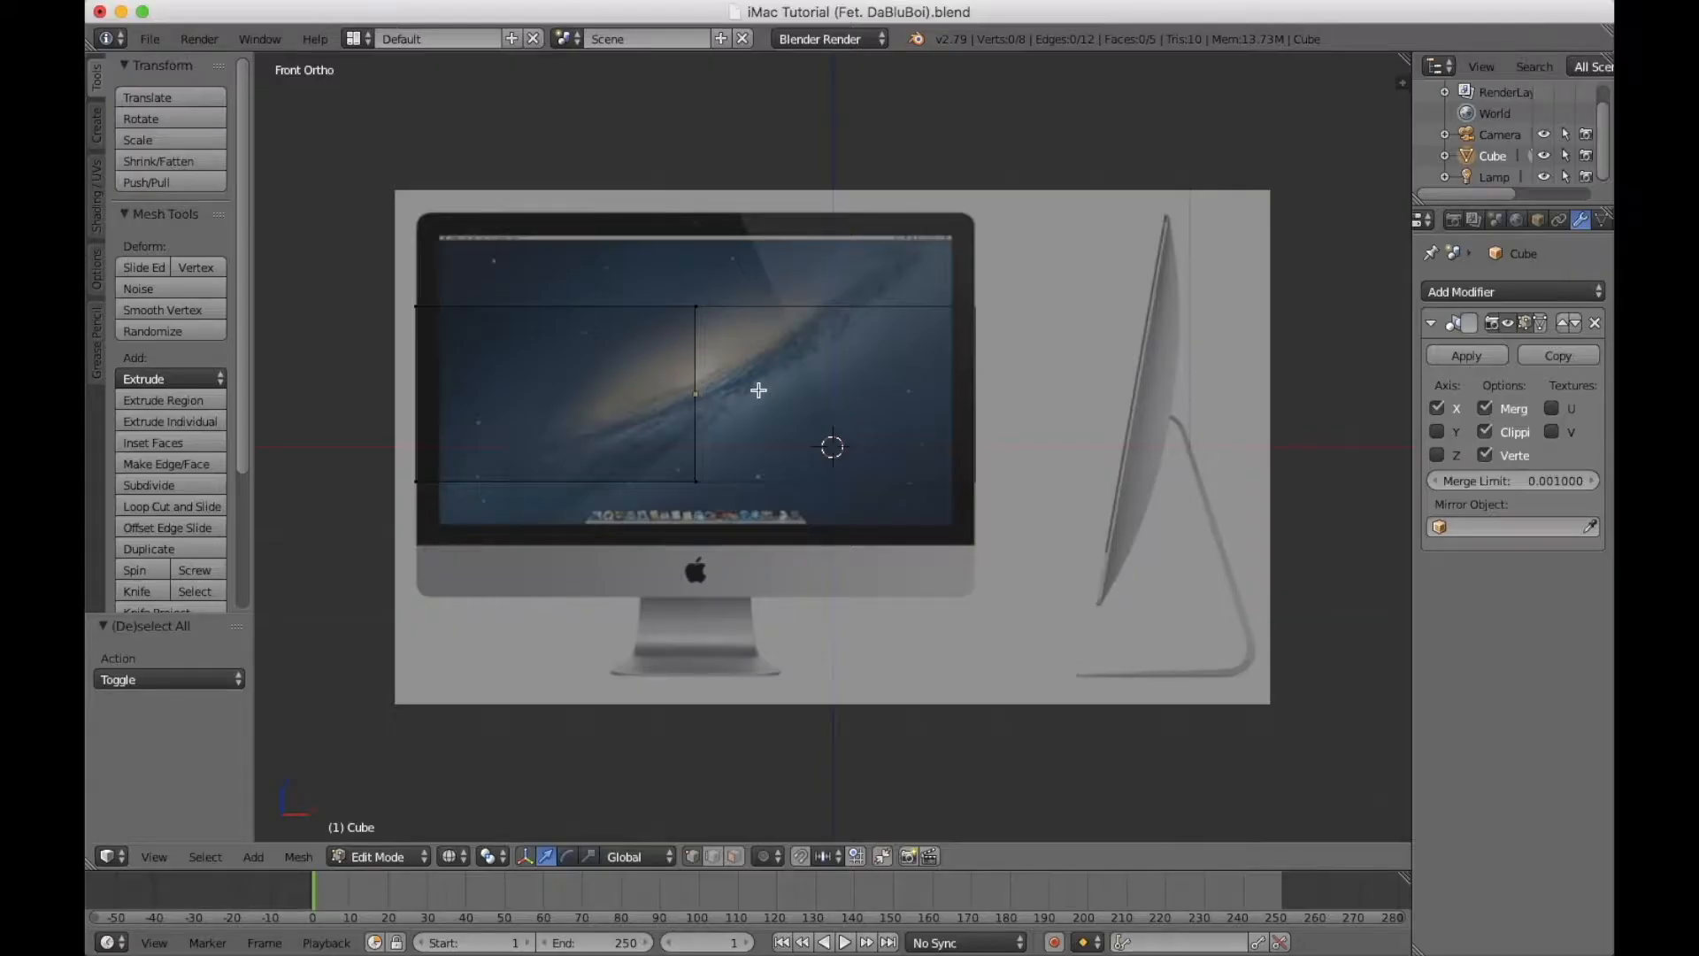
# Move the half cube's upper vertices up along Z to the monitor's top edge in the front view and deselect them.
pyautogui.press('b')
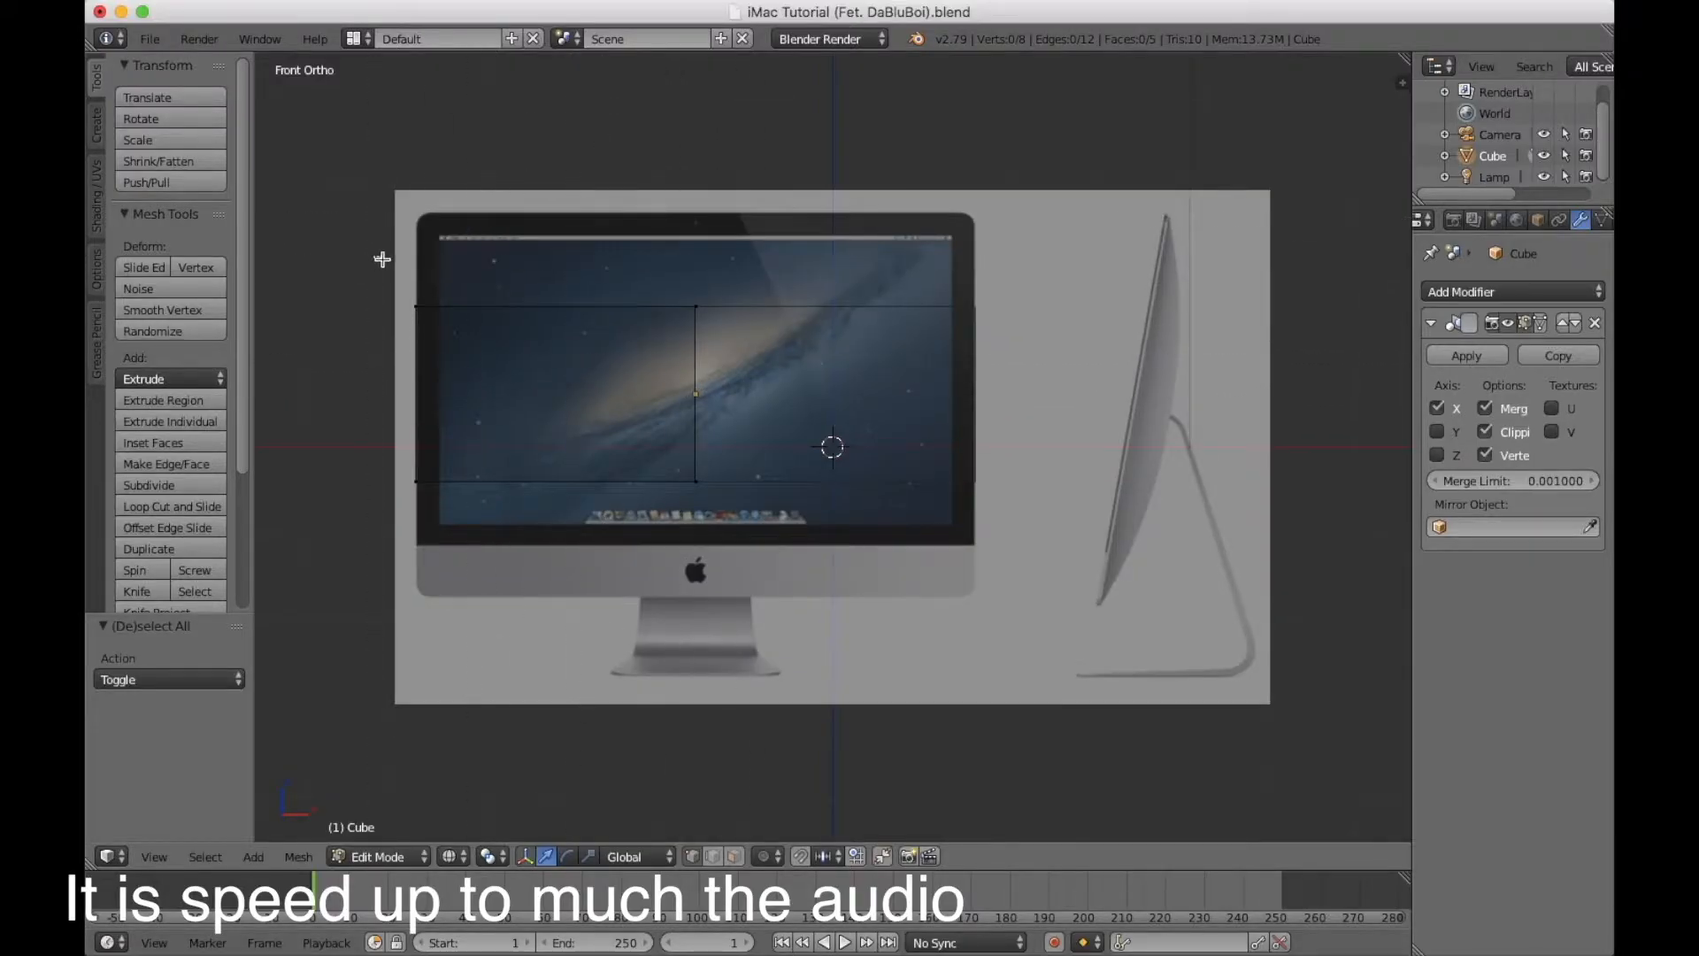
pyautogui.moveTo(379, 257); pyautogui.dragTo(993, 319)
pyautogui.moveTo(562, 229); pyautogui.dragTo(561, 141)
pyautogui.press('a')
# Move the half cube's lower vertices -1.310 along Z to the bottom edge of the monitor's casing.
pyautogui.press('b')
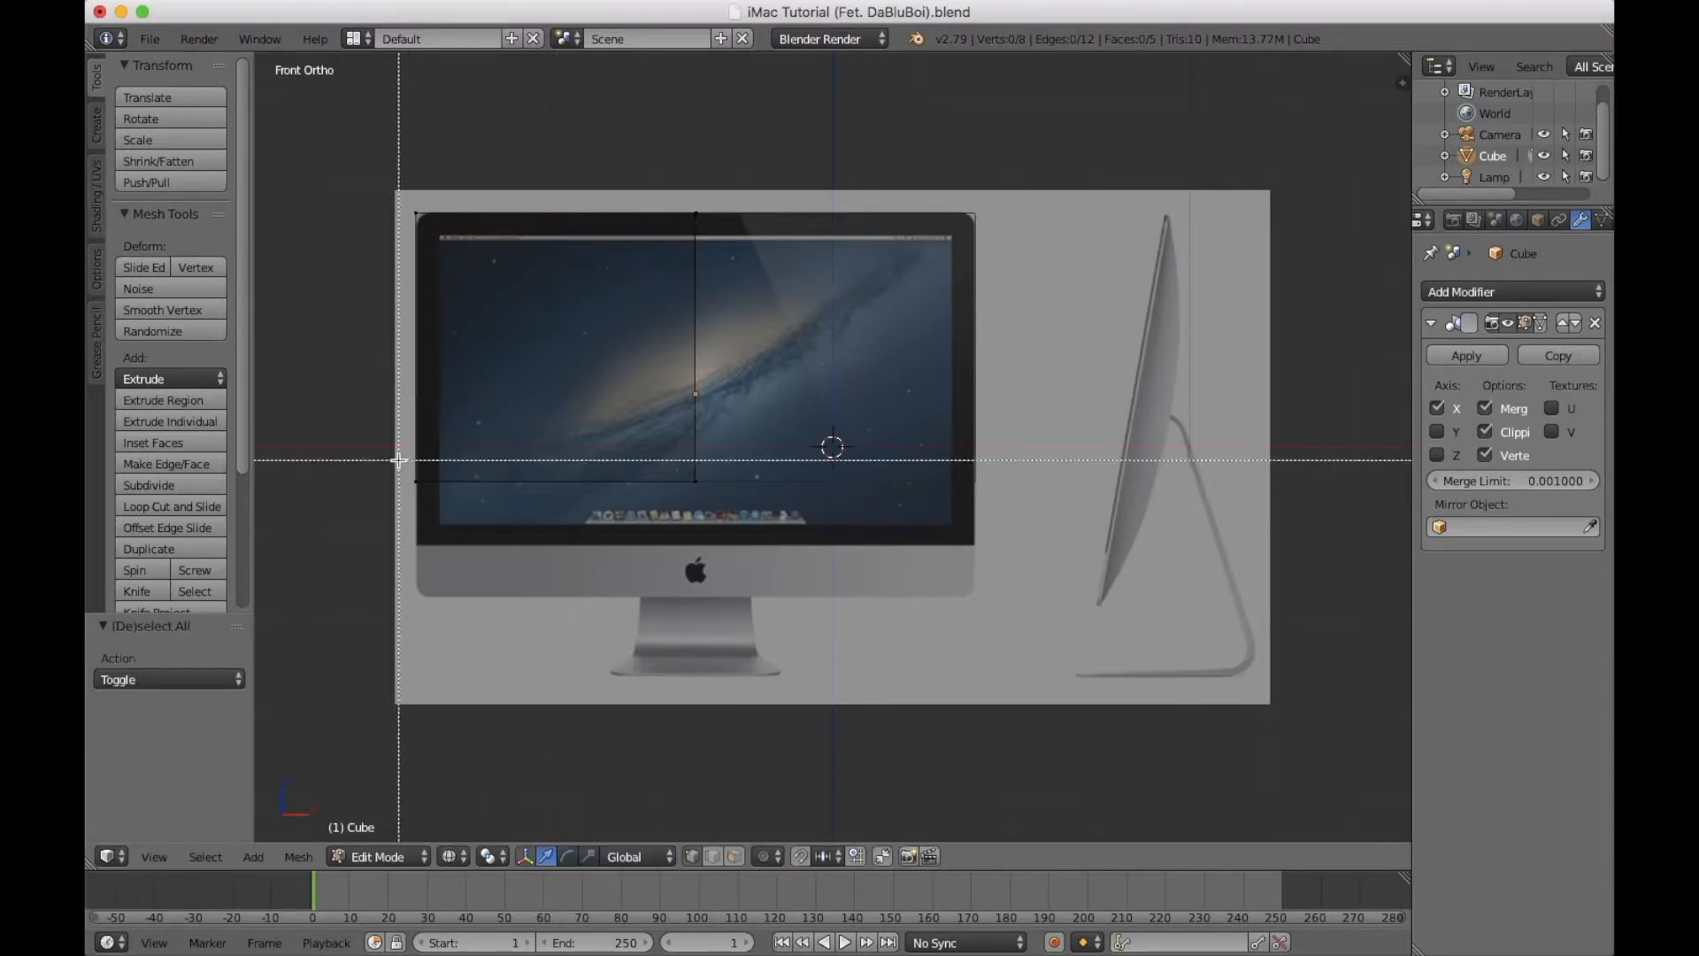
pyautogui.moveTo(399, 461); pyautogui.dragTo(984, 524)
pyautogui.press('g')
pyautogui.press('z')
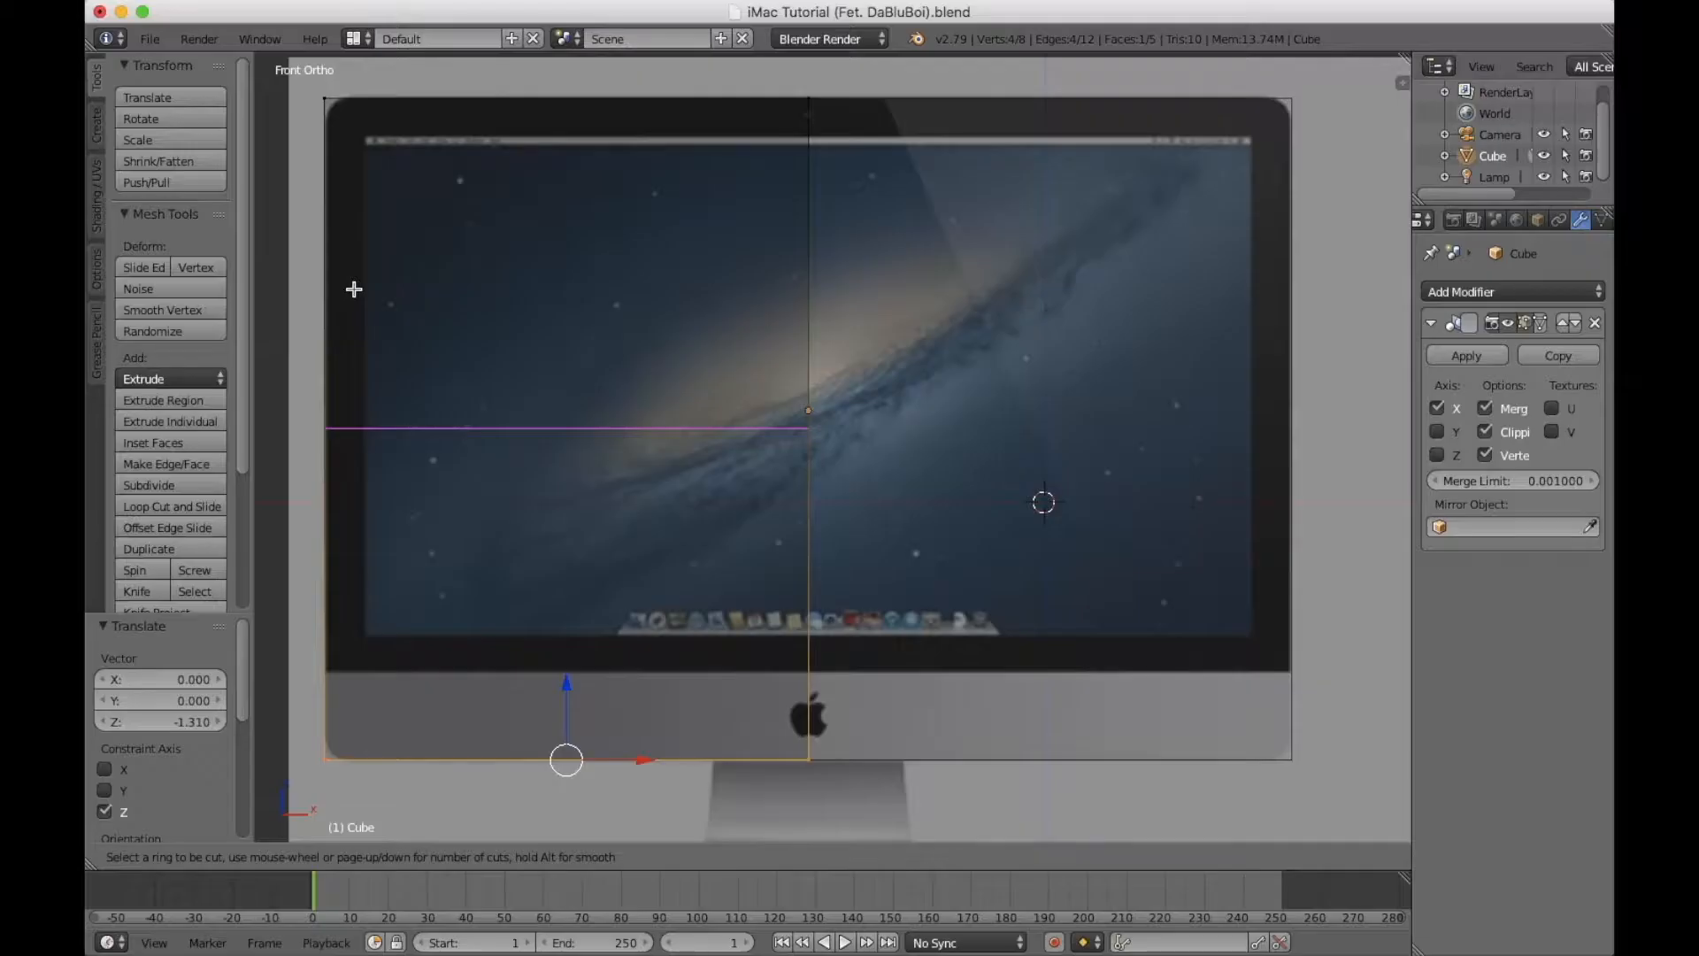
# Add a horizontal loop cut near the screen's top edge and a vertical one along the screen's outer side edge.
pyautogui.click(353, 288)
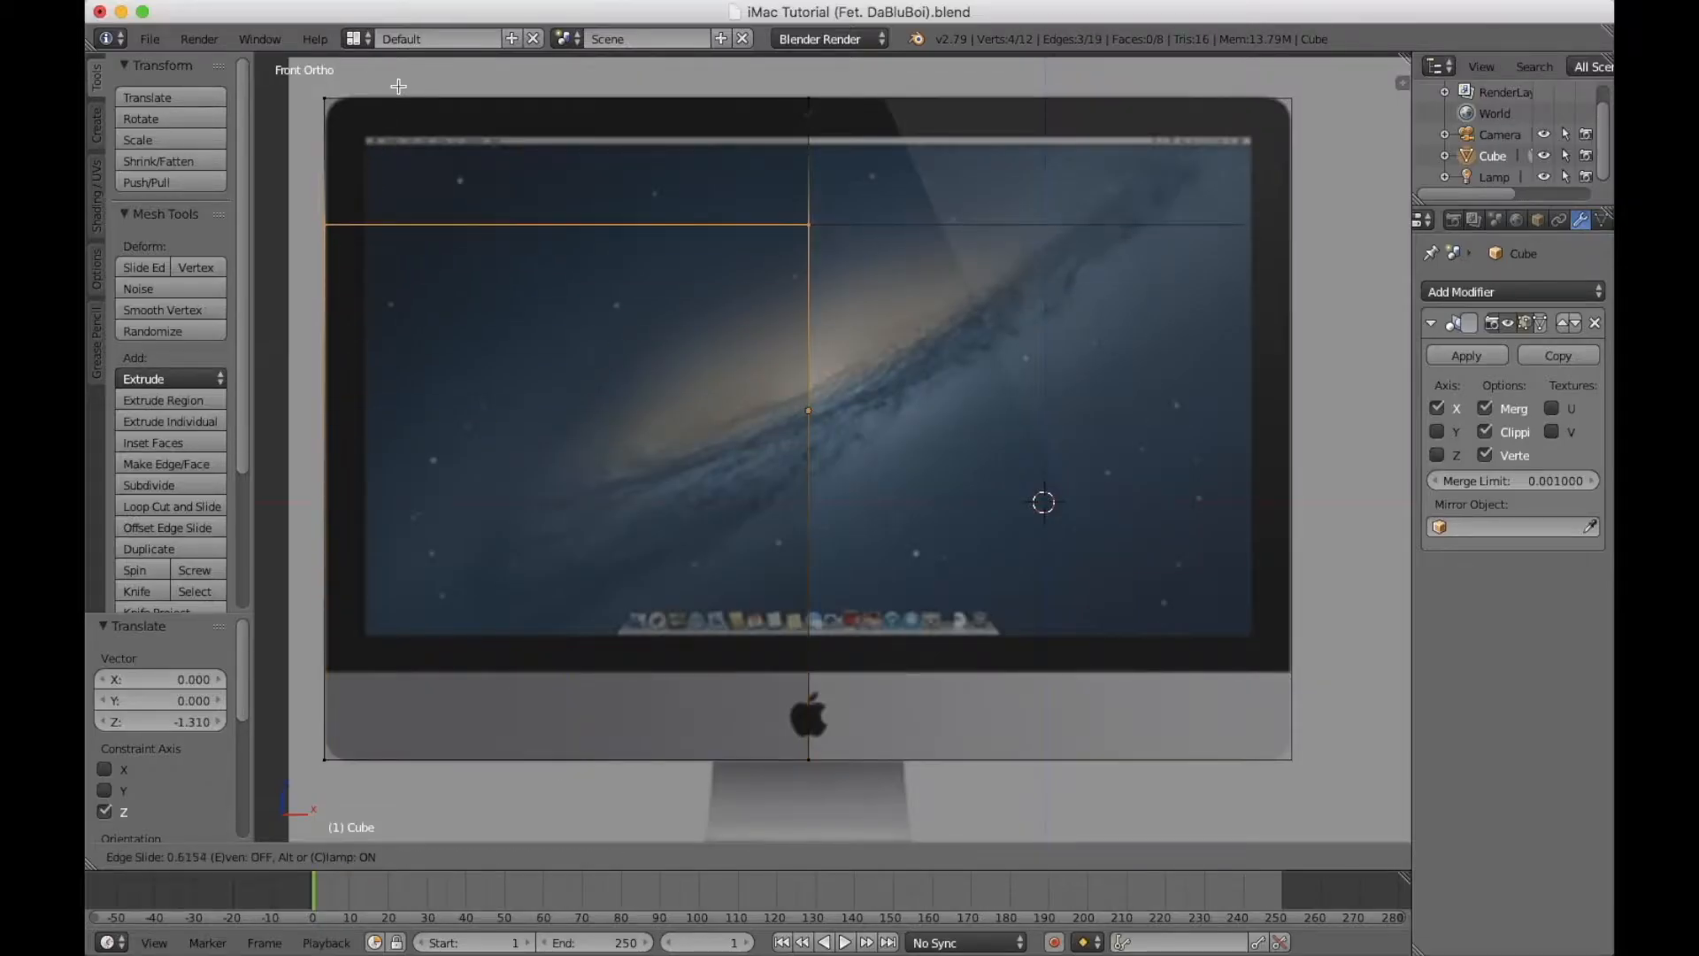
pyautogui.click(416, 774)
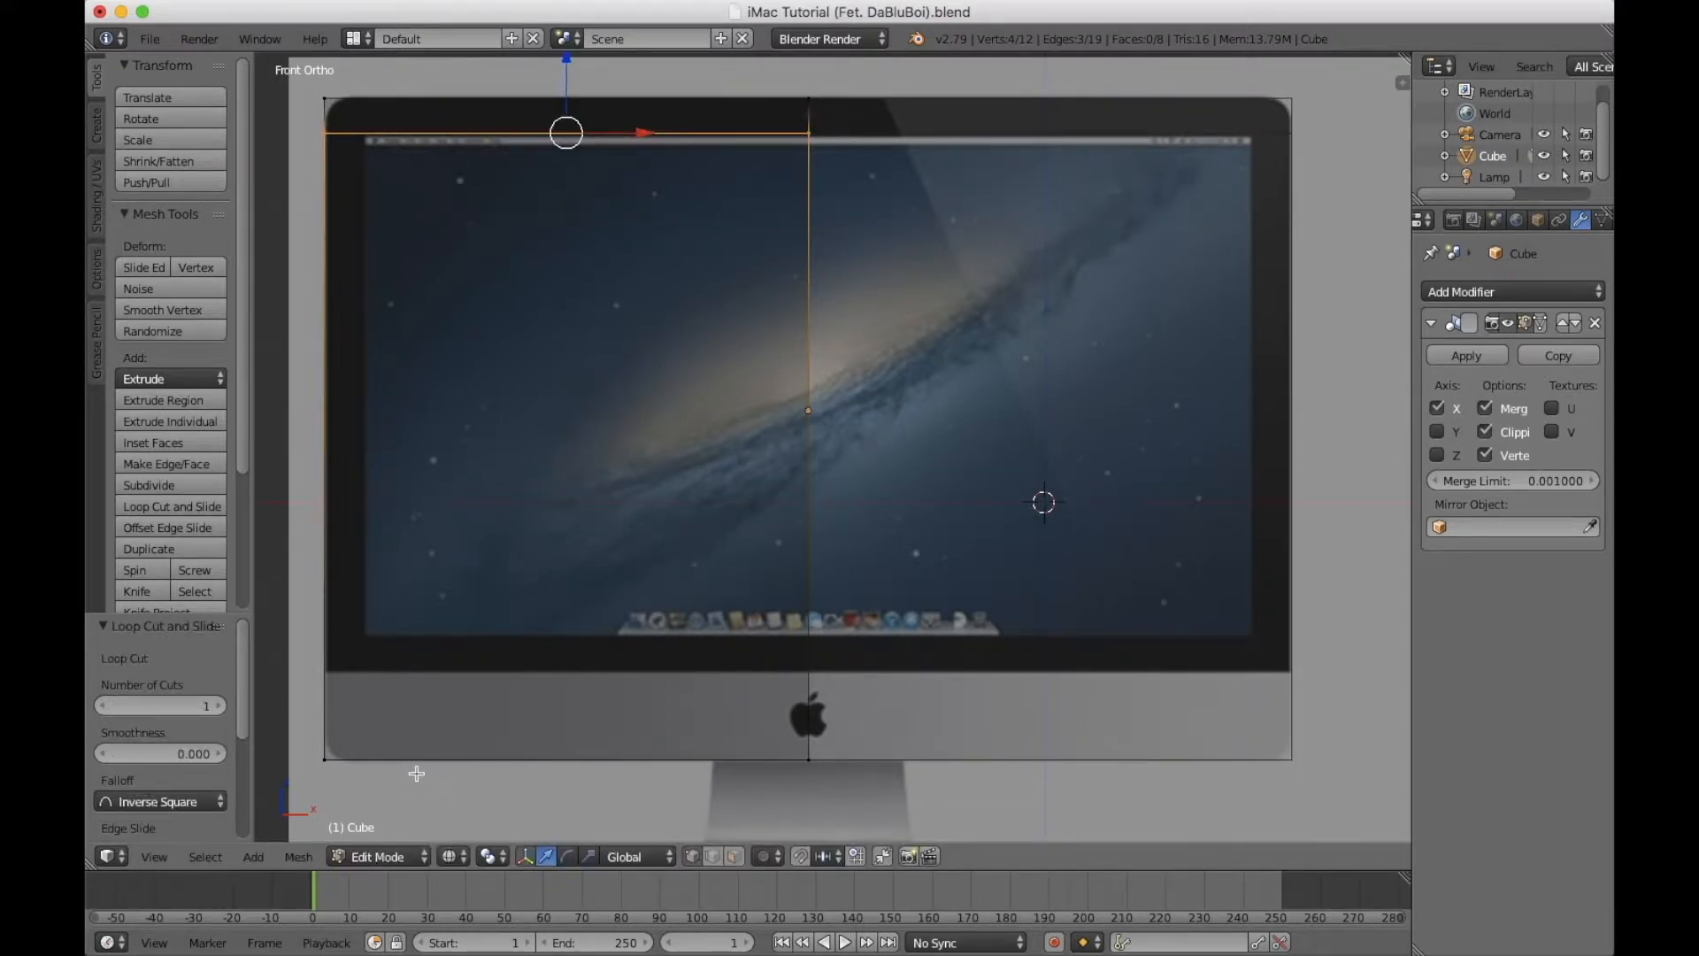
pyautogui.press('a')
pyautogui.hotkey('ctrl', 'r')
pyautogui.click(404, 767)
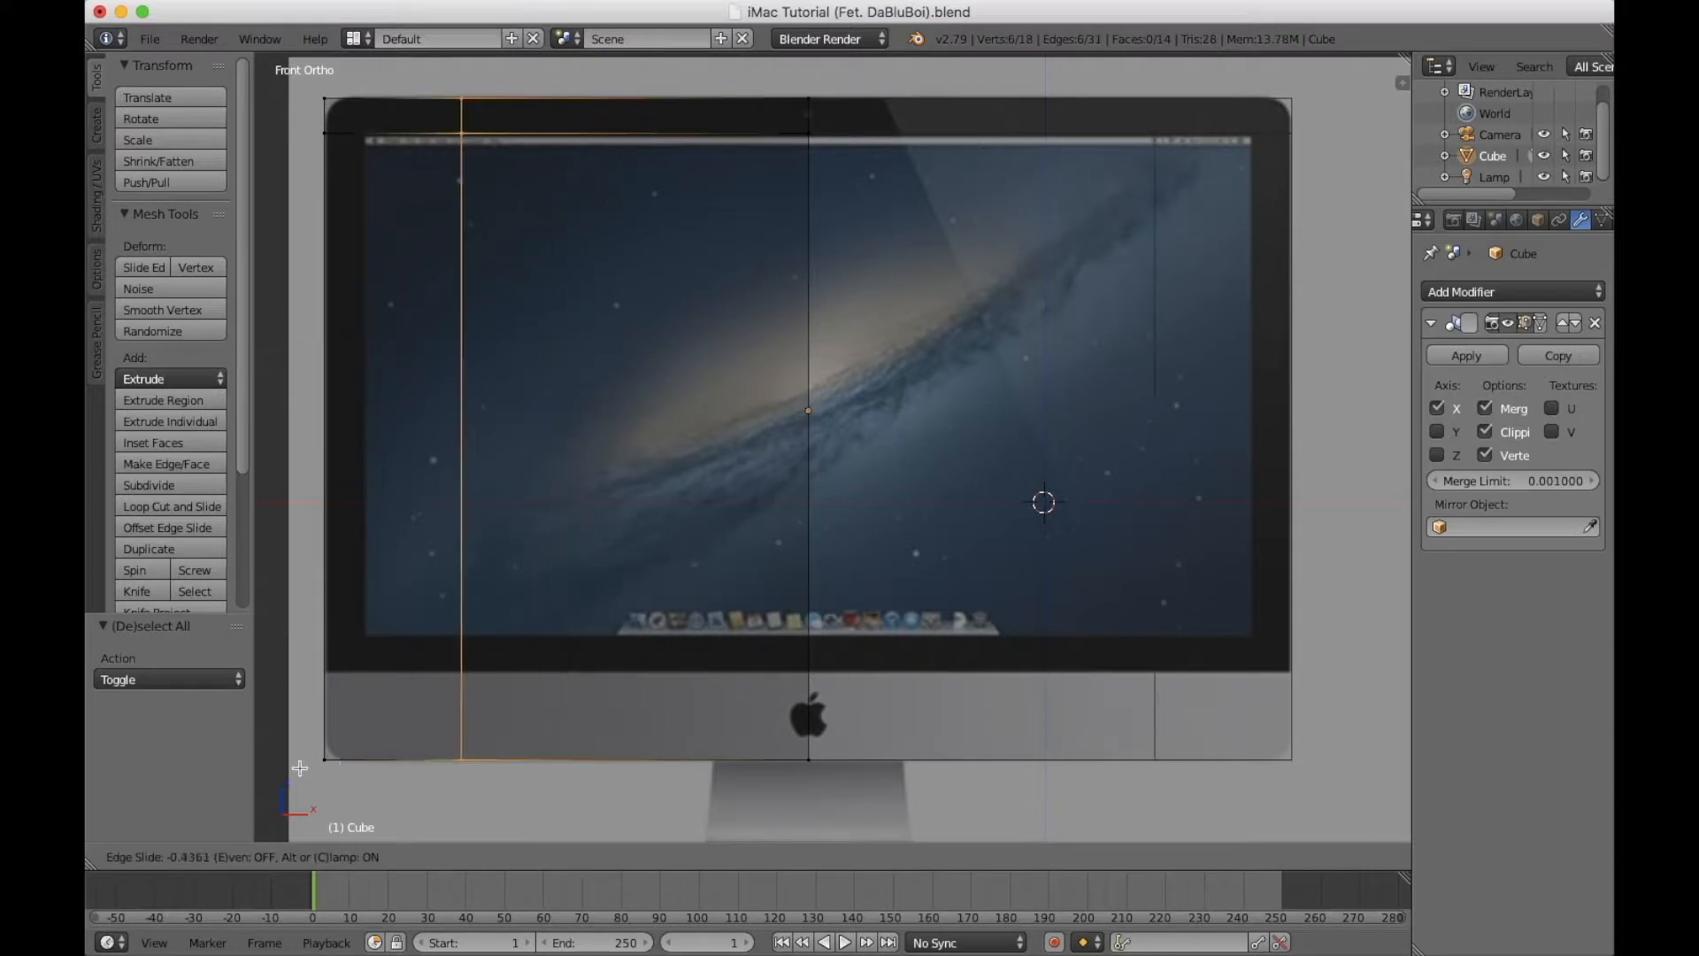
pyautogui.click(1349, 751)
pyautogui.press('a')
# Add a horizontal loop cut near the casing's bottom, at the height of the Apple logo, and deselect it.
pyautogui.hotkey('ctrl', 'r')
pyautogui.click(786, 724)
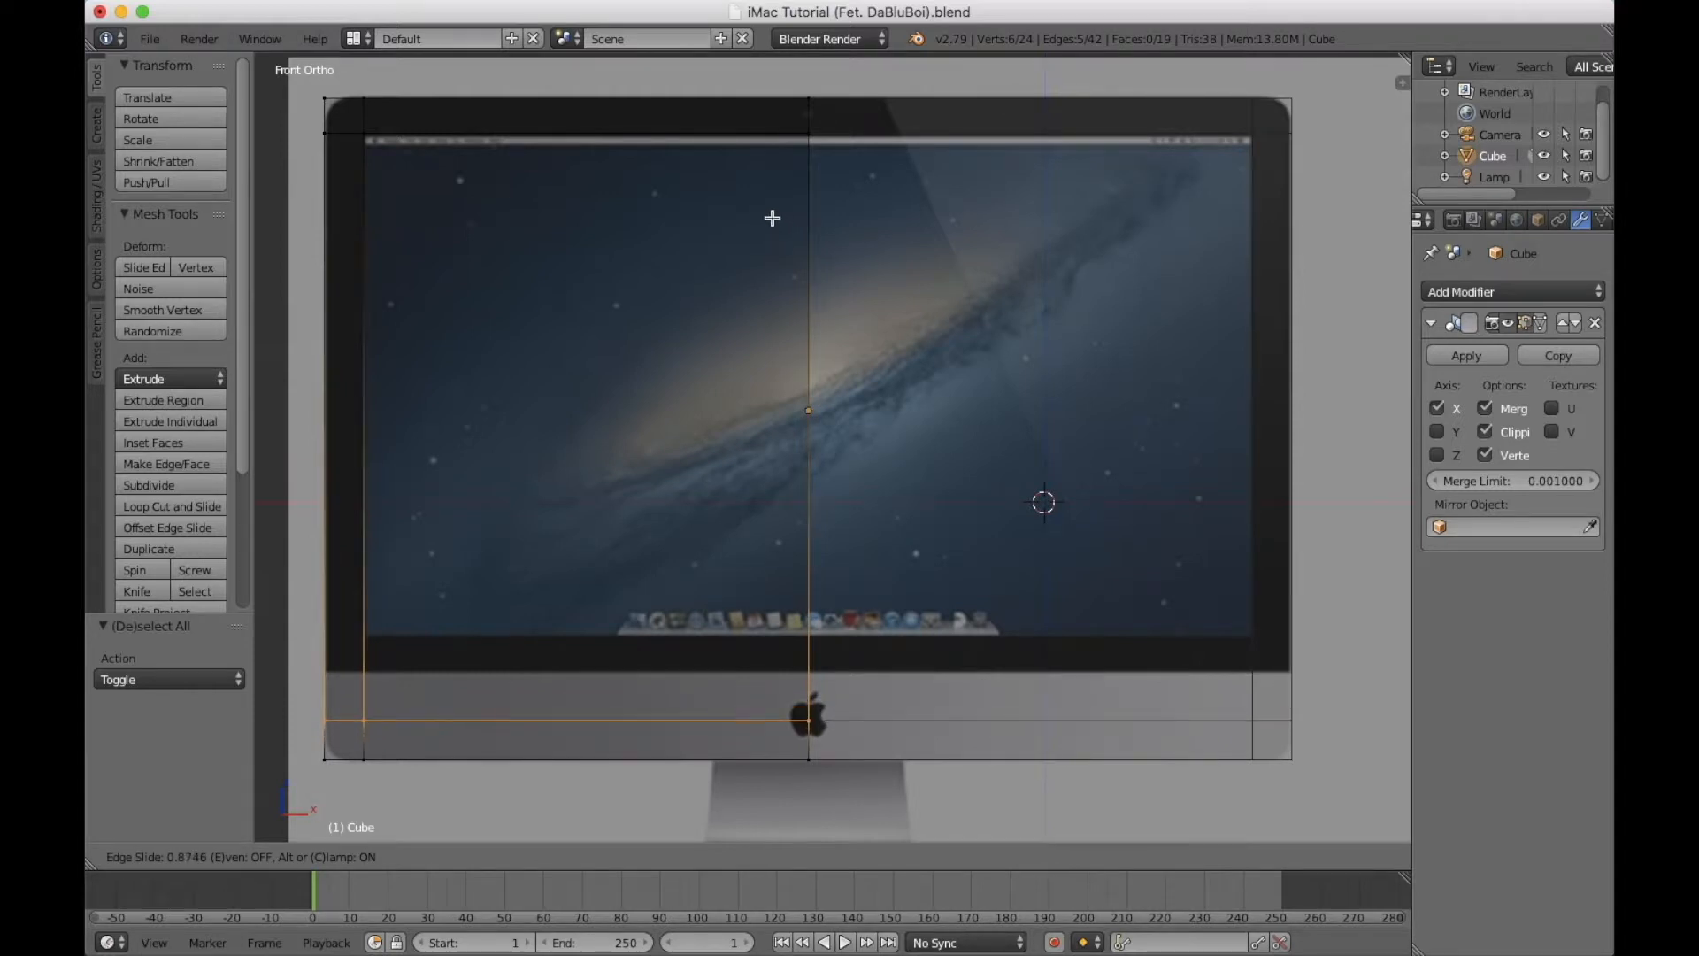
pyautogui.click(813, 194)
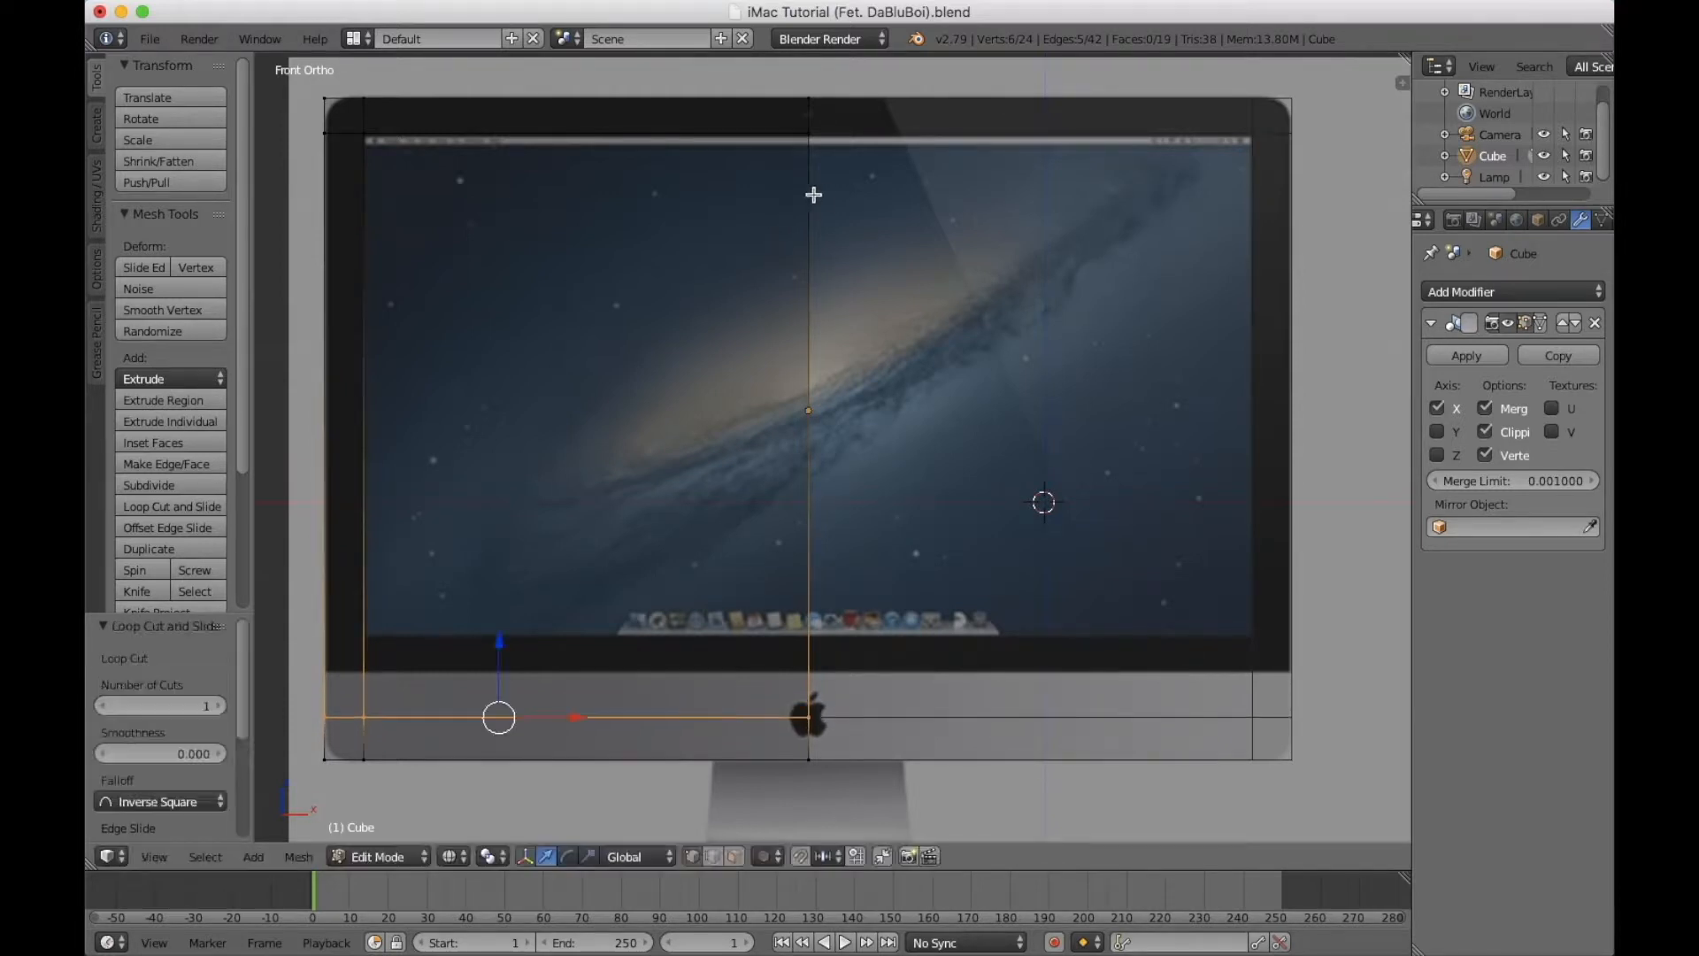
pyautogui.press('a')
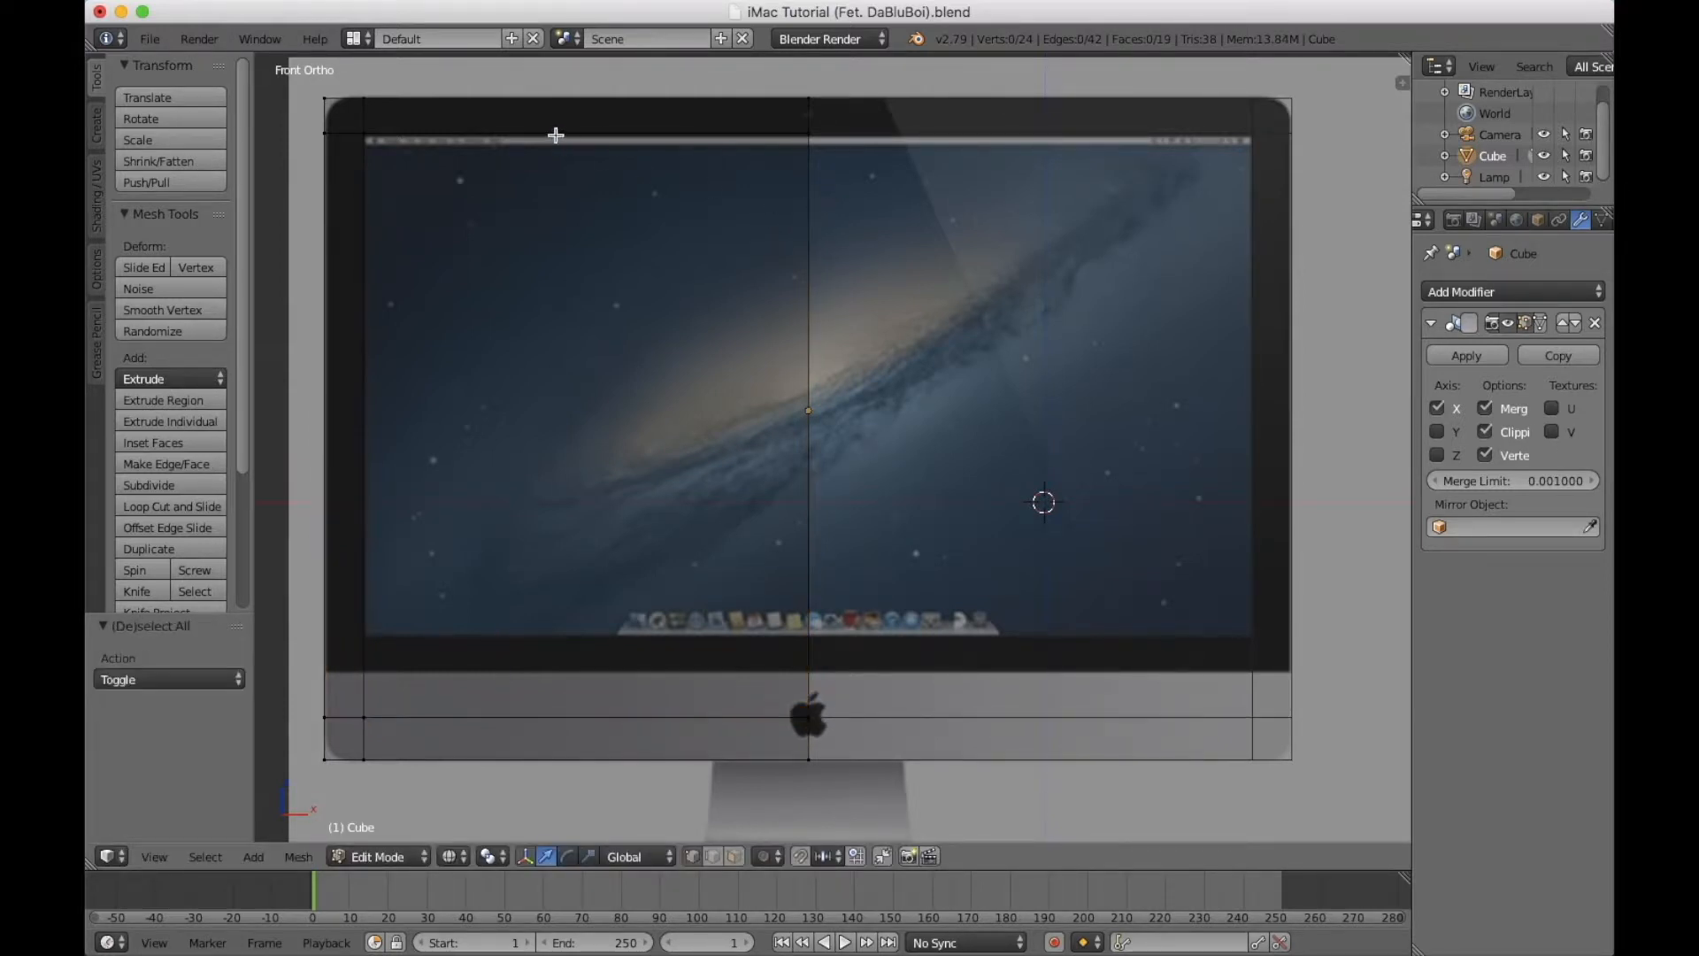
# Move the top outer corner vertices slightly down and inward to follow the monitor's rounded corner.
pyautogui.press('b')
pyautogui.moveTo(328, 105); pyautogui.dragTo(333, 107)
pyautogui.keyDown('shift'); pyautogui.moveTo(432, 130); pyautogui.dragTo(465, 264, button='middle'); pyautogui.keyUp('shift')
pyautogui.moveTo(373, 176); pyautogui.dragTo(371, 183)
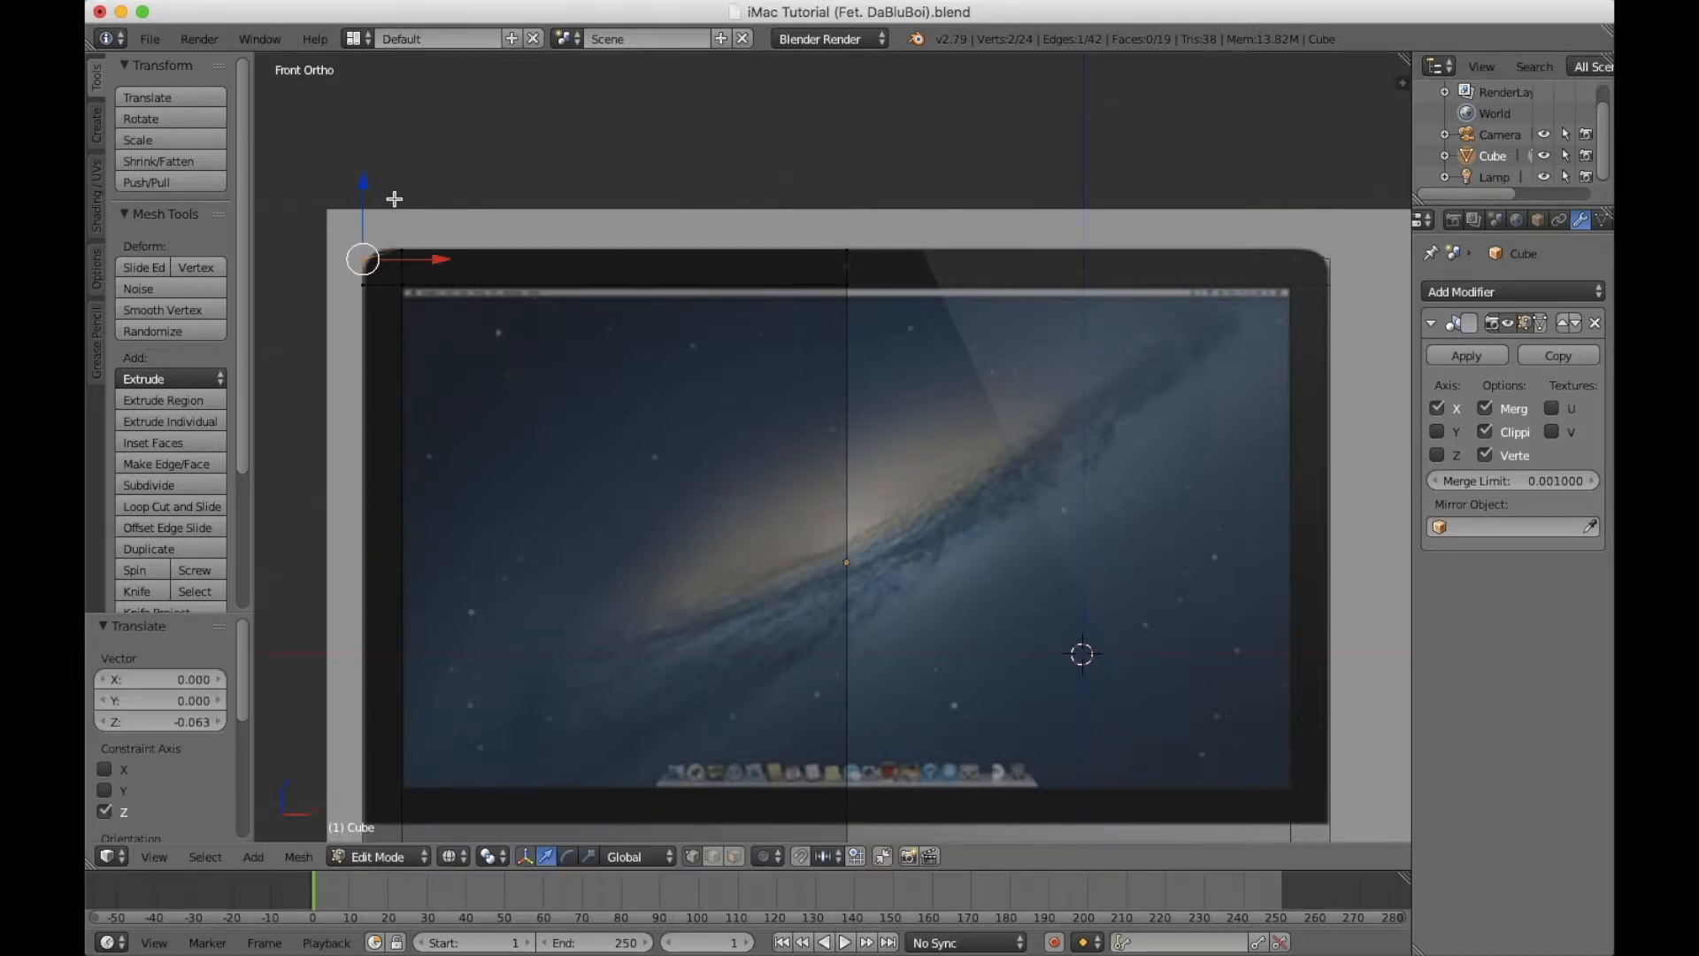
pyautogui.moveTo(432, 257); pyautogui.dragTo(440, 257)
pyautogui.moveTo(374, 195); pyautogui.dragTo(372, 189)
pyautogui.scroll(-5, 543, 222)
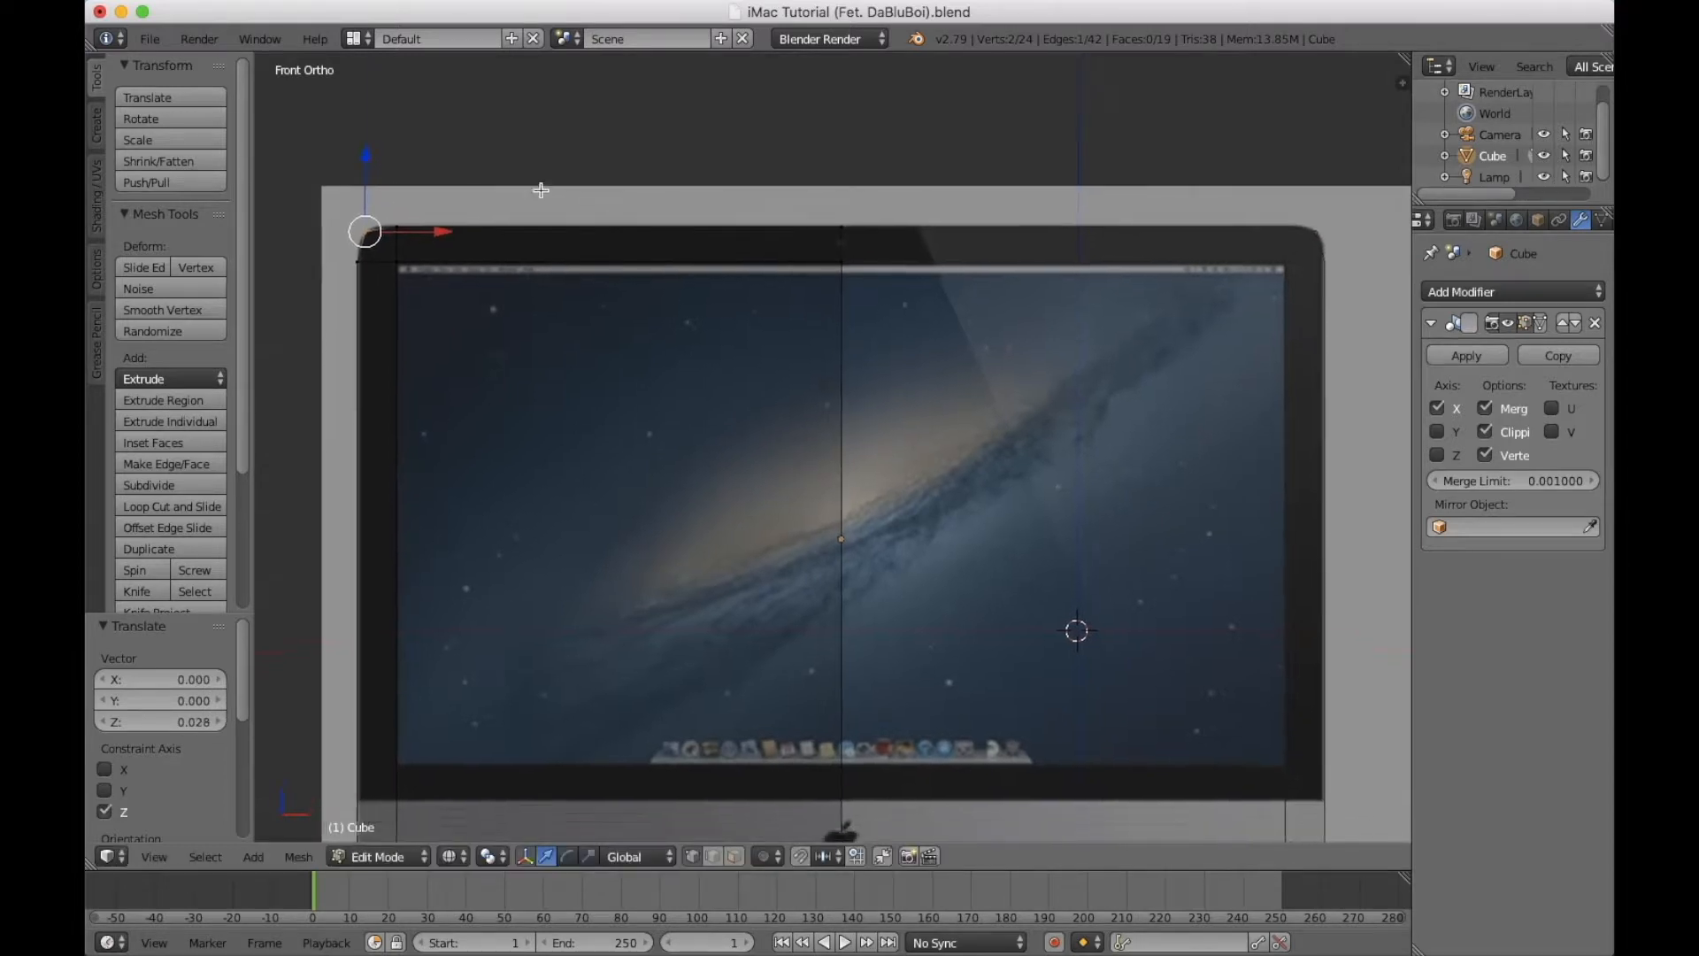
pyautogui.press('b')
pyautogui.press('Escape')
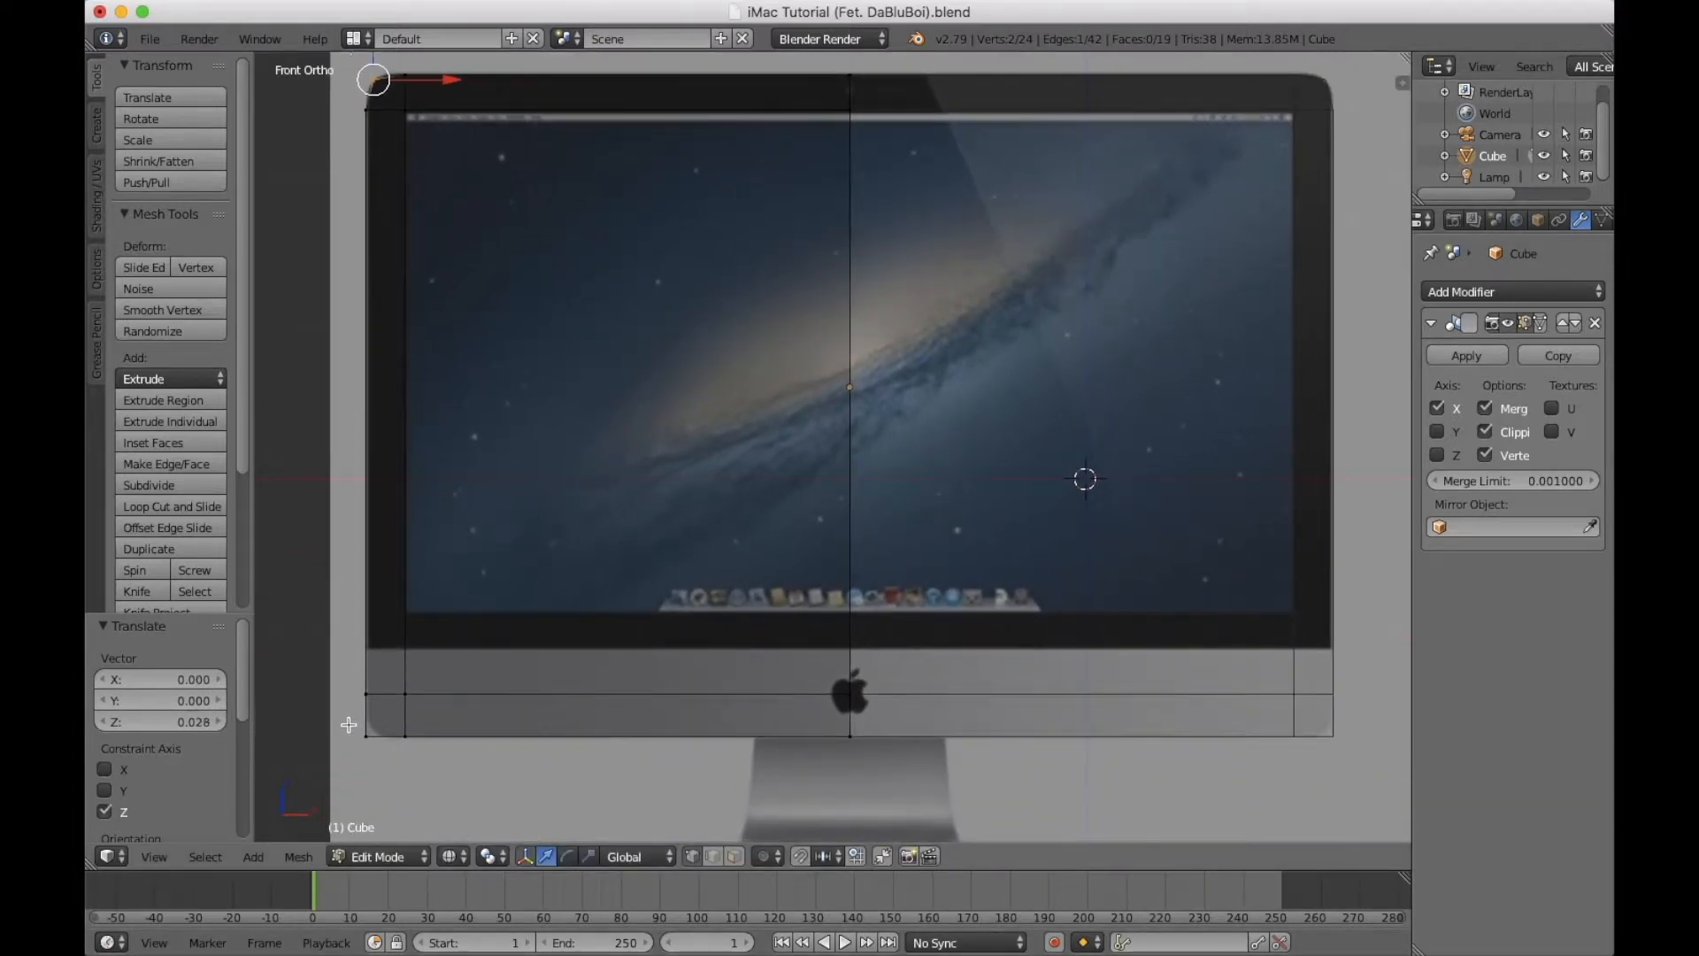
# Move the bottom outer corner vertices slightly up and inward to follow the casing's rounded corner, finishing with -0.014 along X.
pyautogui.press('a')
pyautogui.press('b')
pyautogui.moveTo(348, 730); pyautogui.dragTo(380, 761)
pyautogui.moveTo(367, 698); pyautogui.dragTo(442, 726)
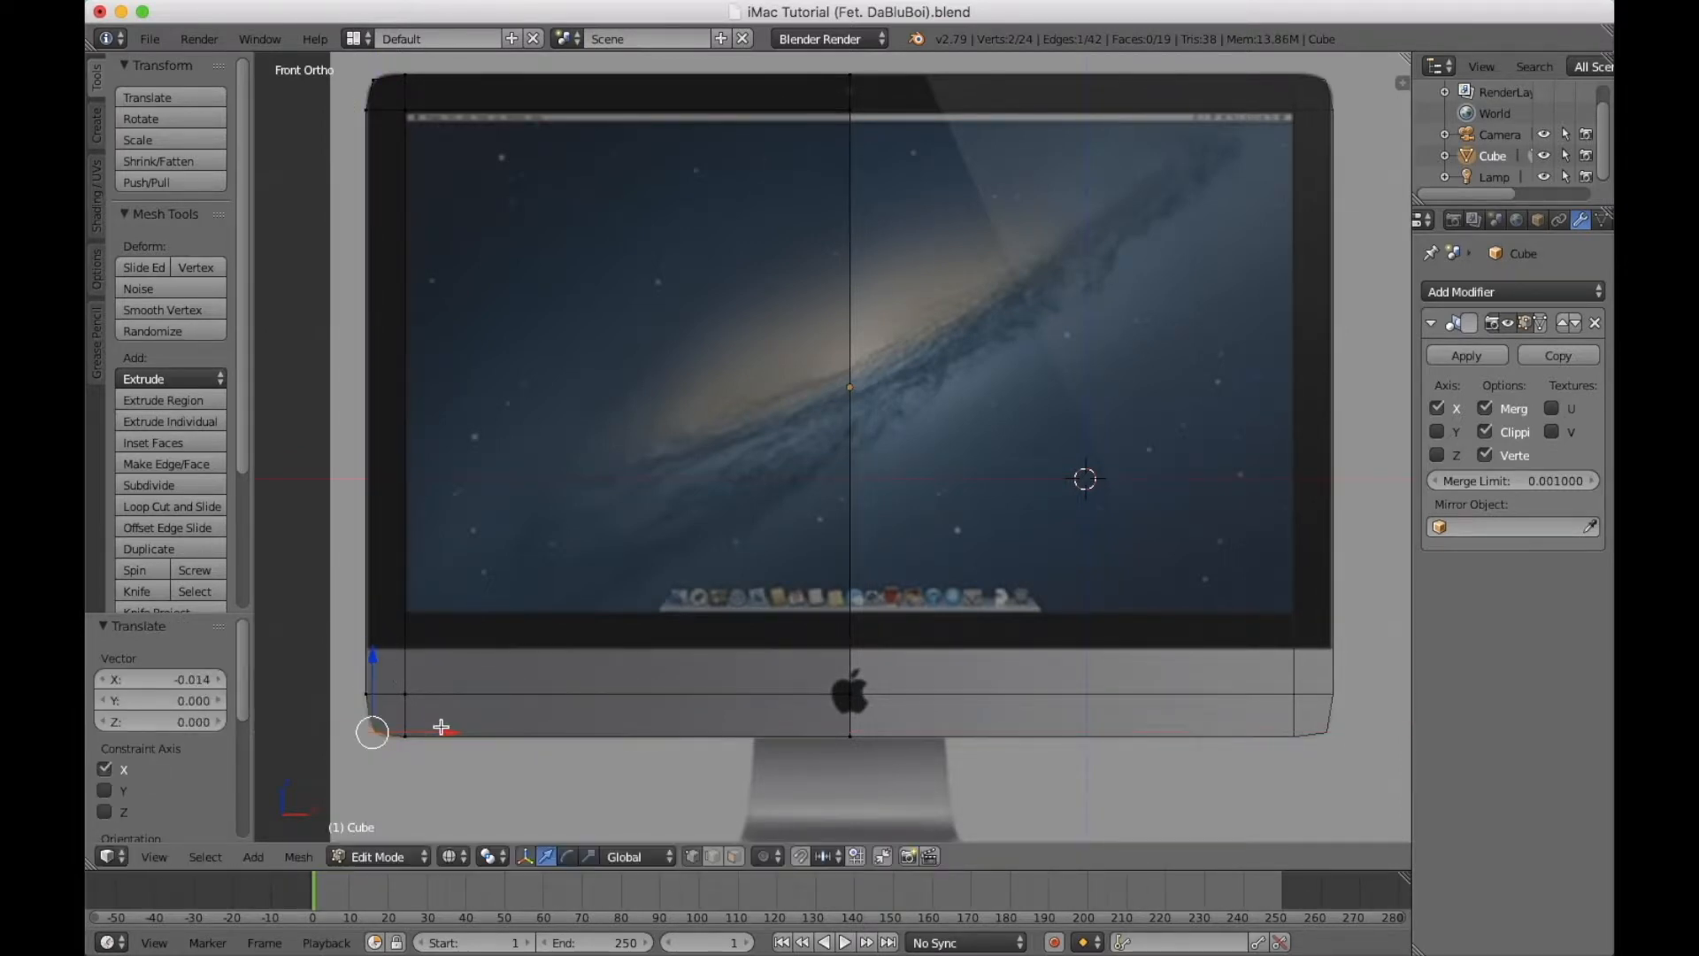
# Examine the monitor block in solid shading from an angle, and compare its wireframe with the reference in the front view.
pyautogui.press('z')
pyautogui.moveTo(405, 682); pyautogui.dragTo(414, 678, button='middle')
pyautogui.scroll(-1, 415, 682)
pyautogui.press('KP_1')
pyautogui.press('z')
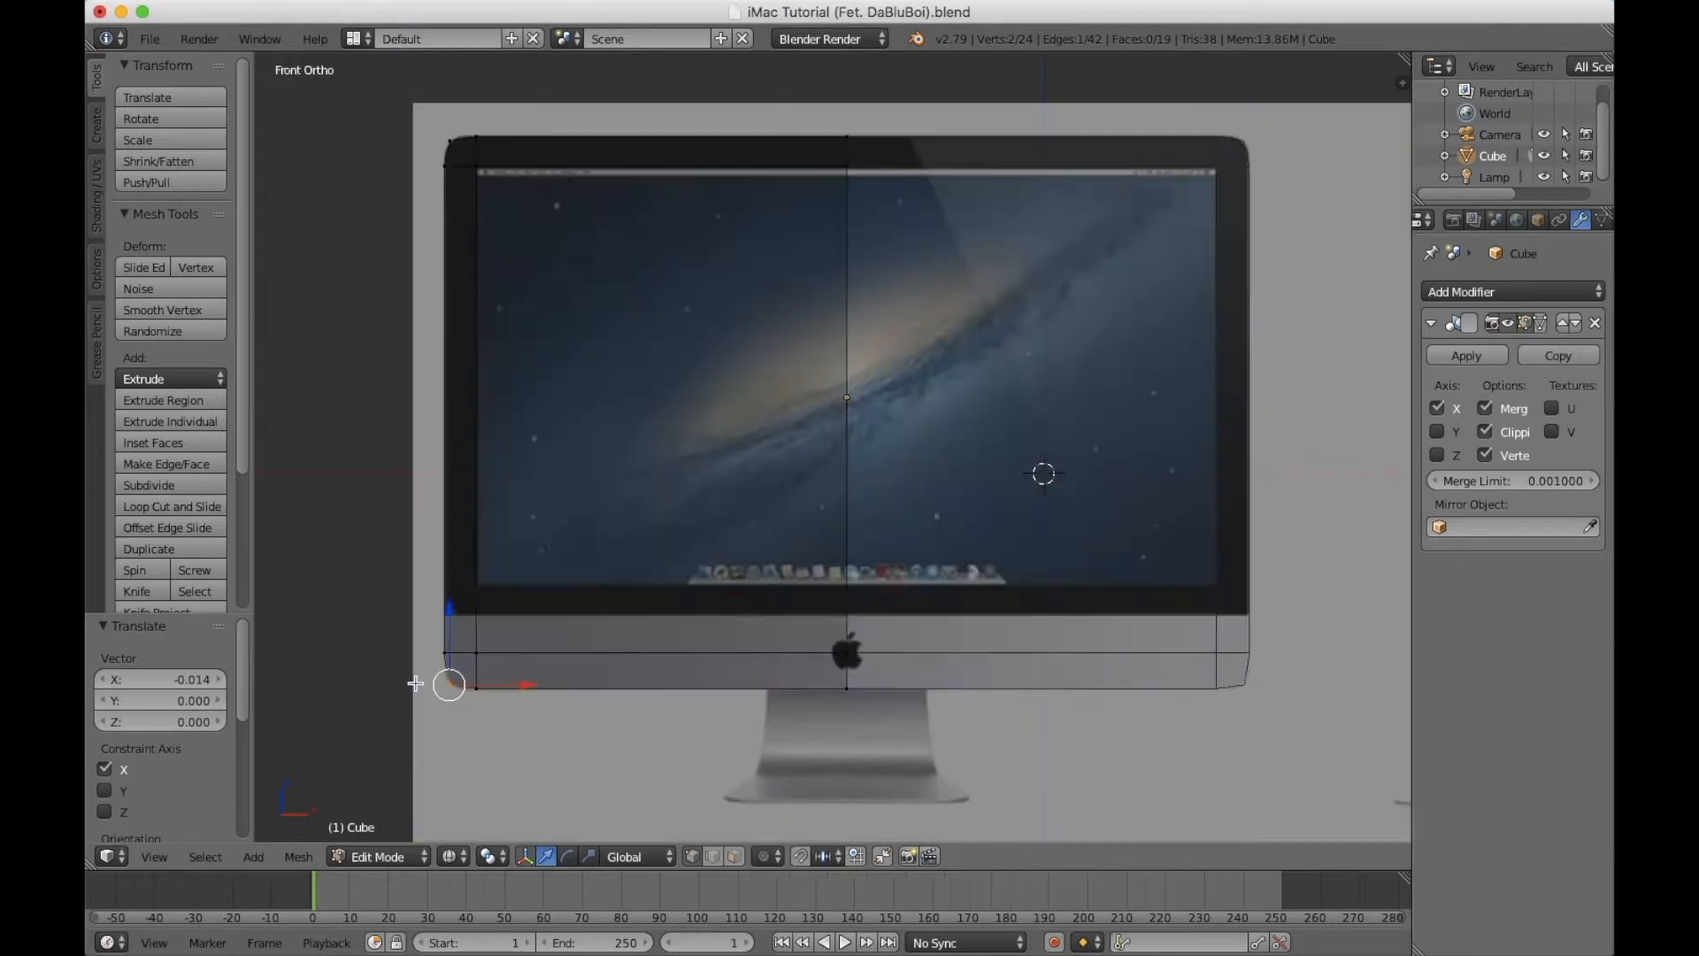
pyautogui.scroll(2, 300, 703)
pyautogui.scroll(-2, 322, 706)
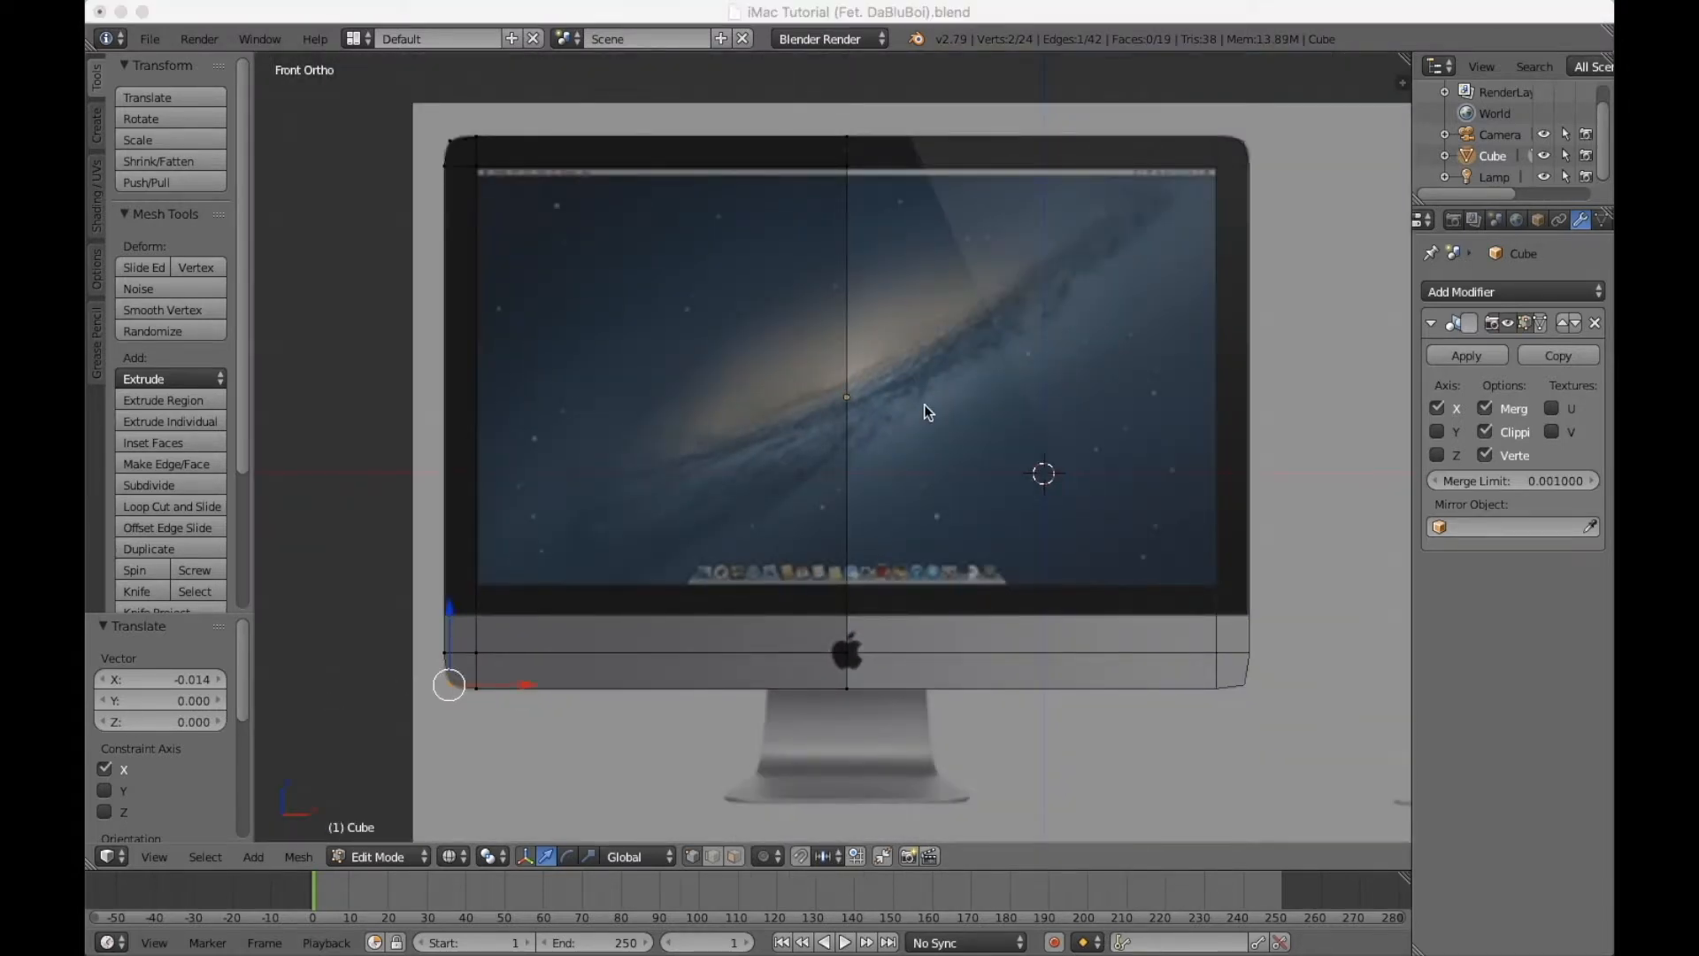
pyautogui.scroll(1, 924, 405)
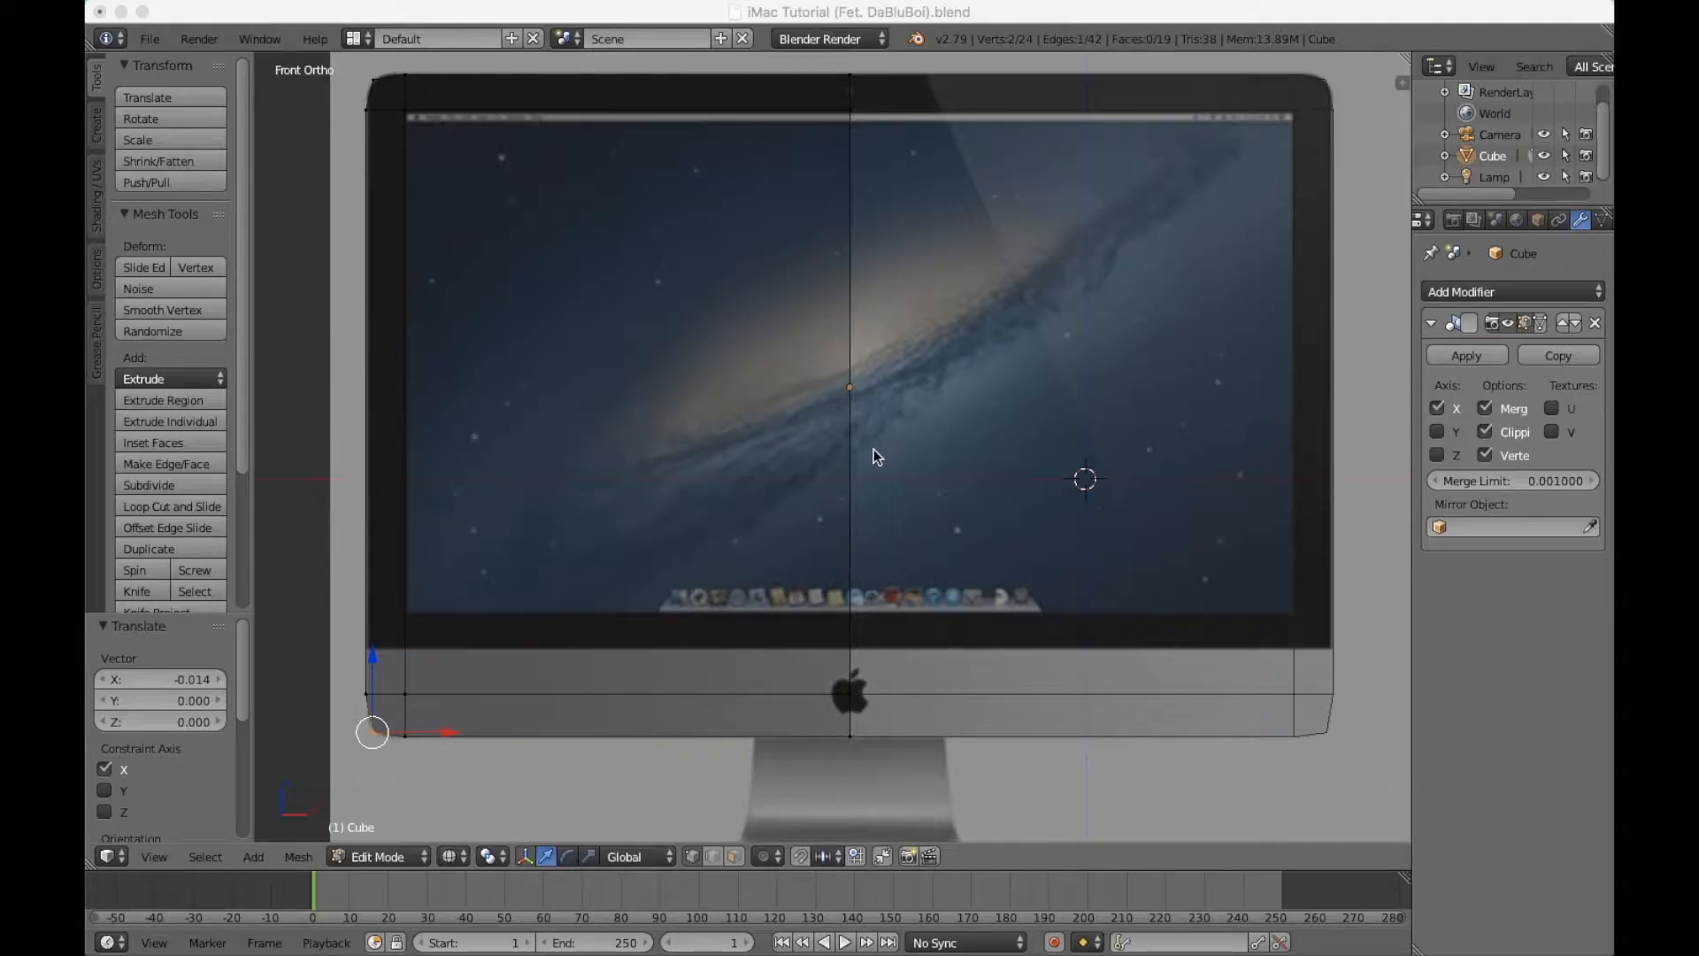
pyautogui.scroll(-2, 874, 450)
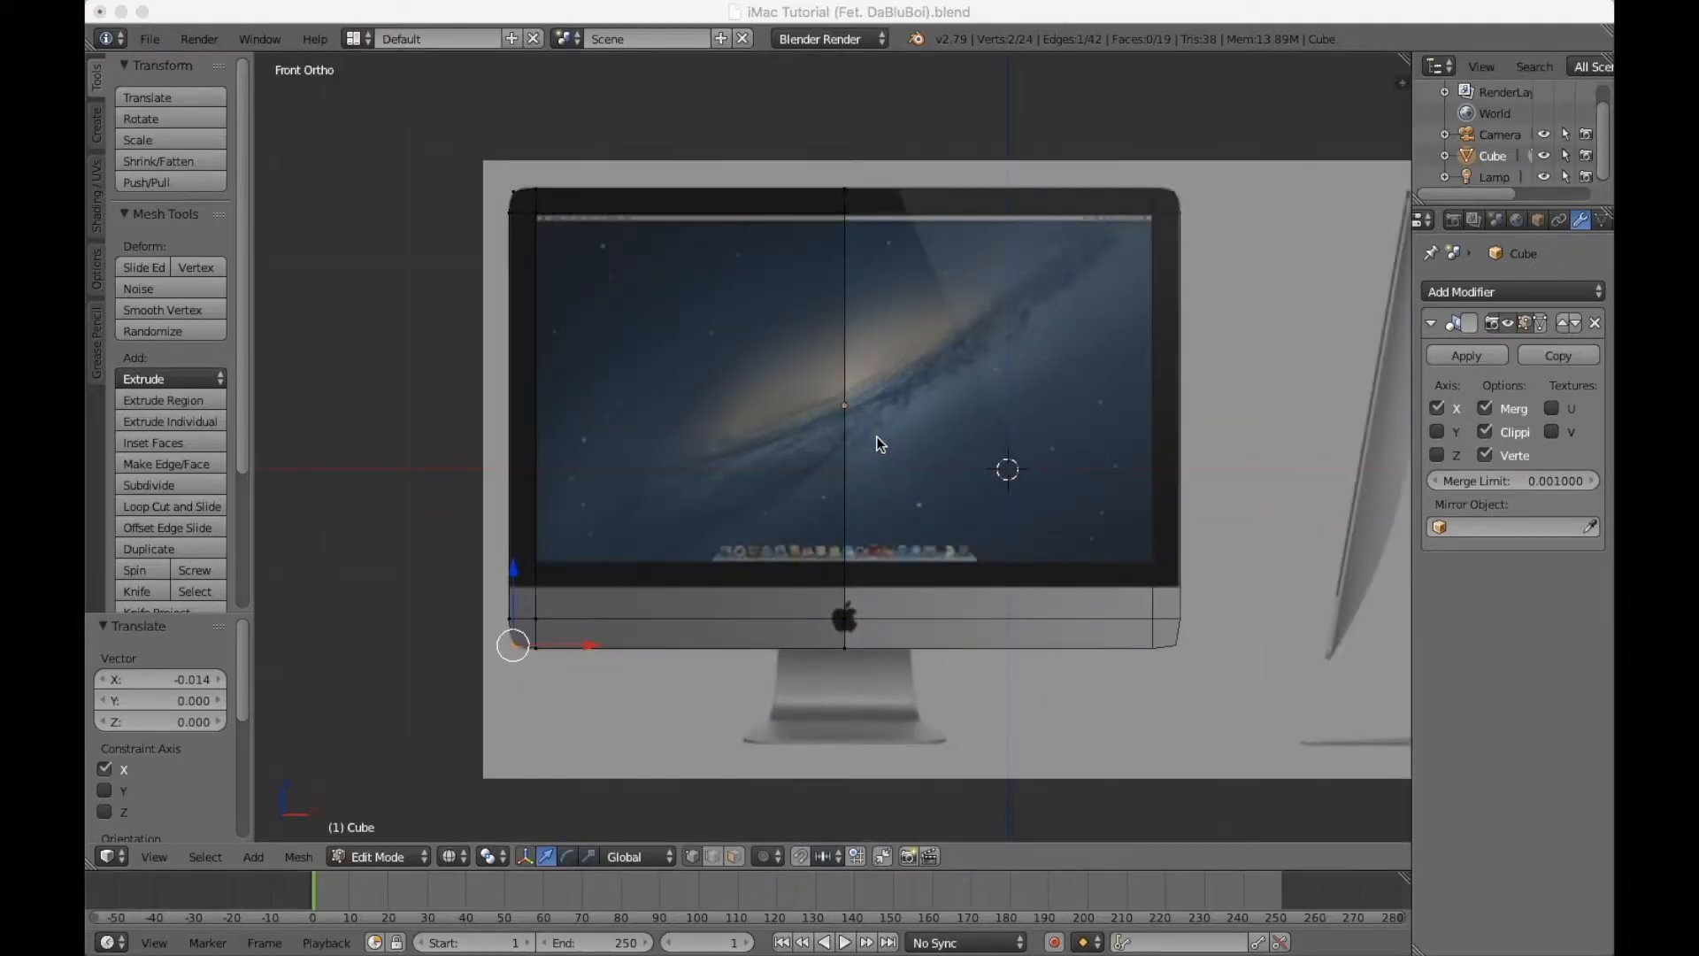
# In the right view, rotate the background image by -10.4 degrees so the side-view screen stands upright.
pyautogui.click(947, 9)
pyautogui.press('KP_3')
pyautogui.press('n')
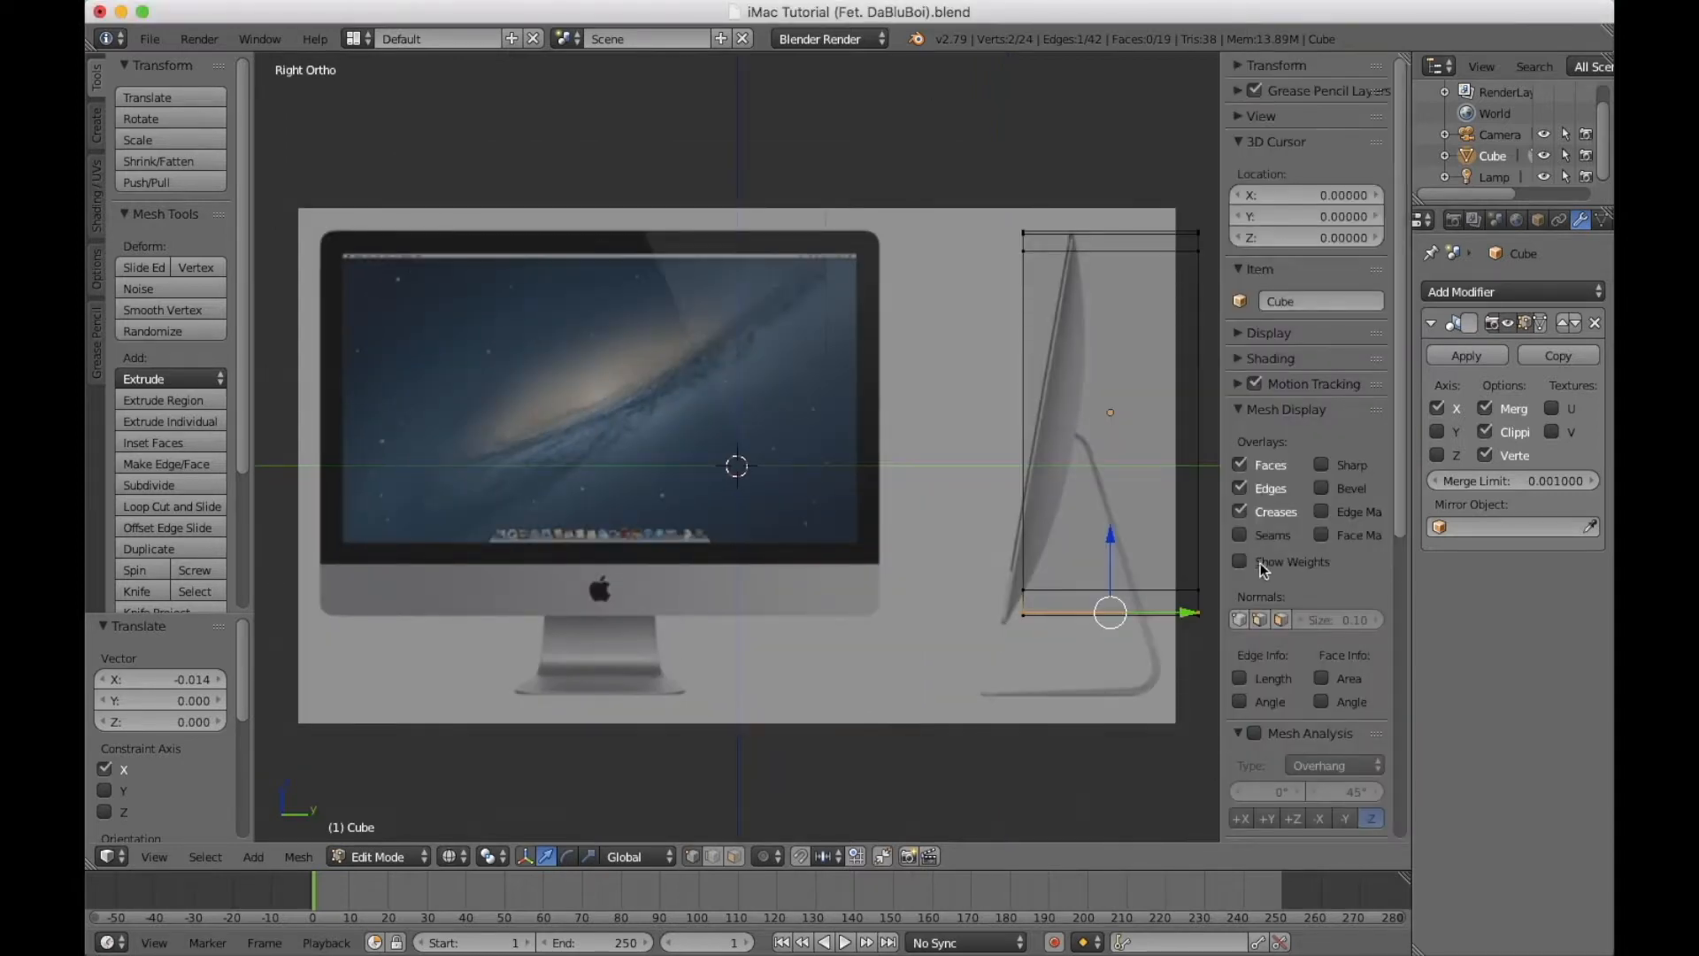
pyautogui.scroll(-3, 1315, 602)
pyautogui.scroll(-8, 1315, 602)
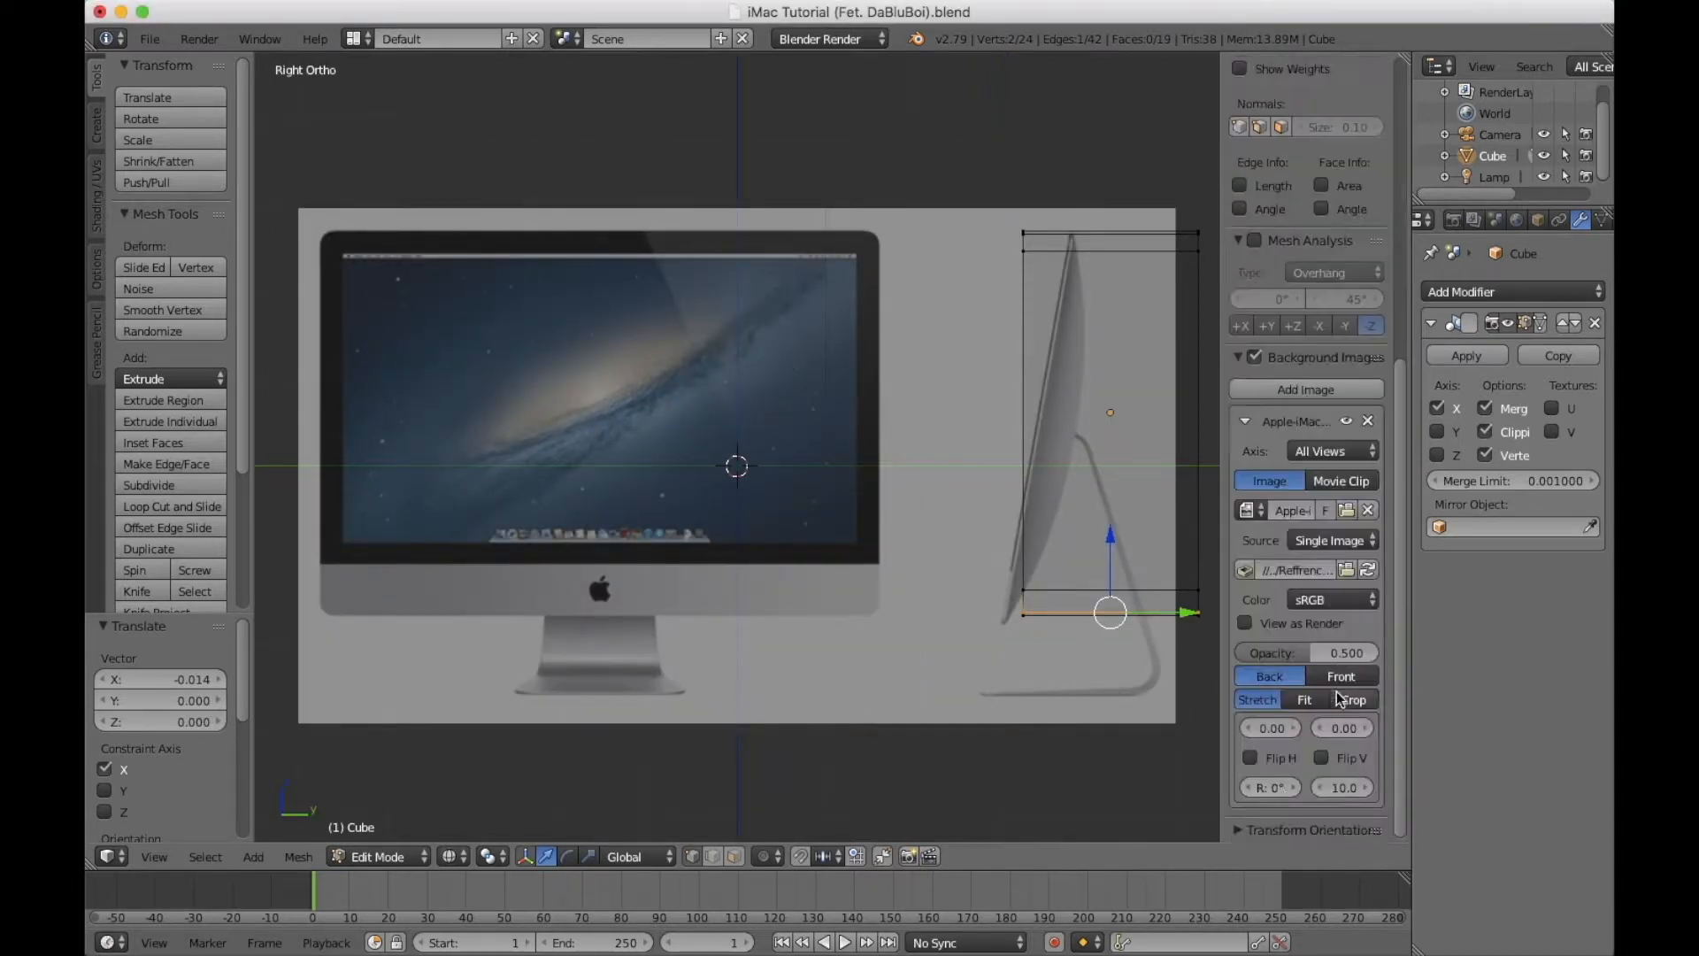
pyautogui.click(1266, 787)
pyautogui.write('-10.4')
pyautogui.press('Return')
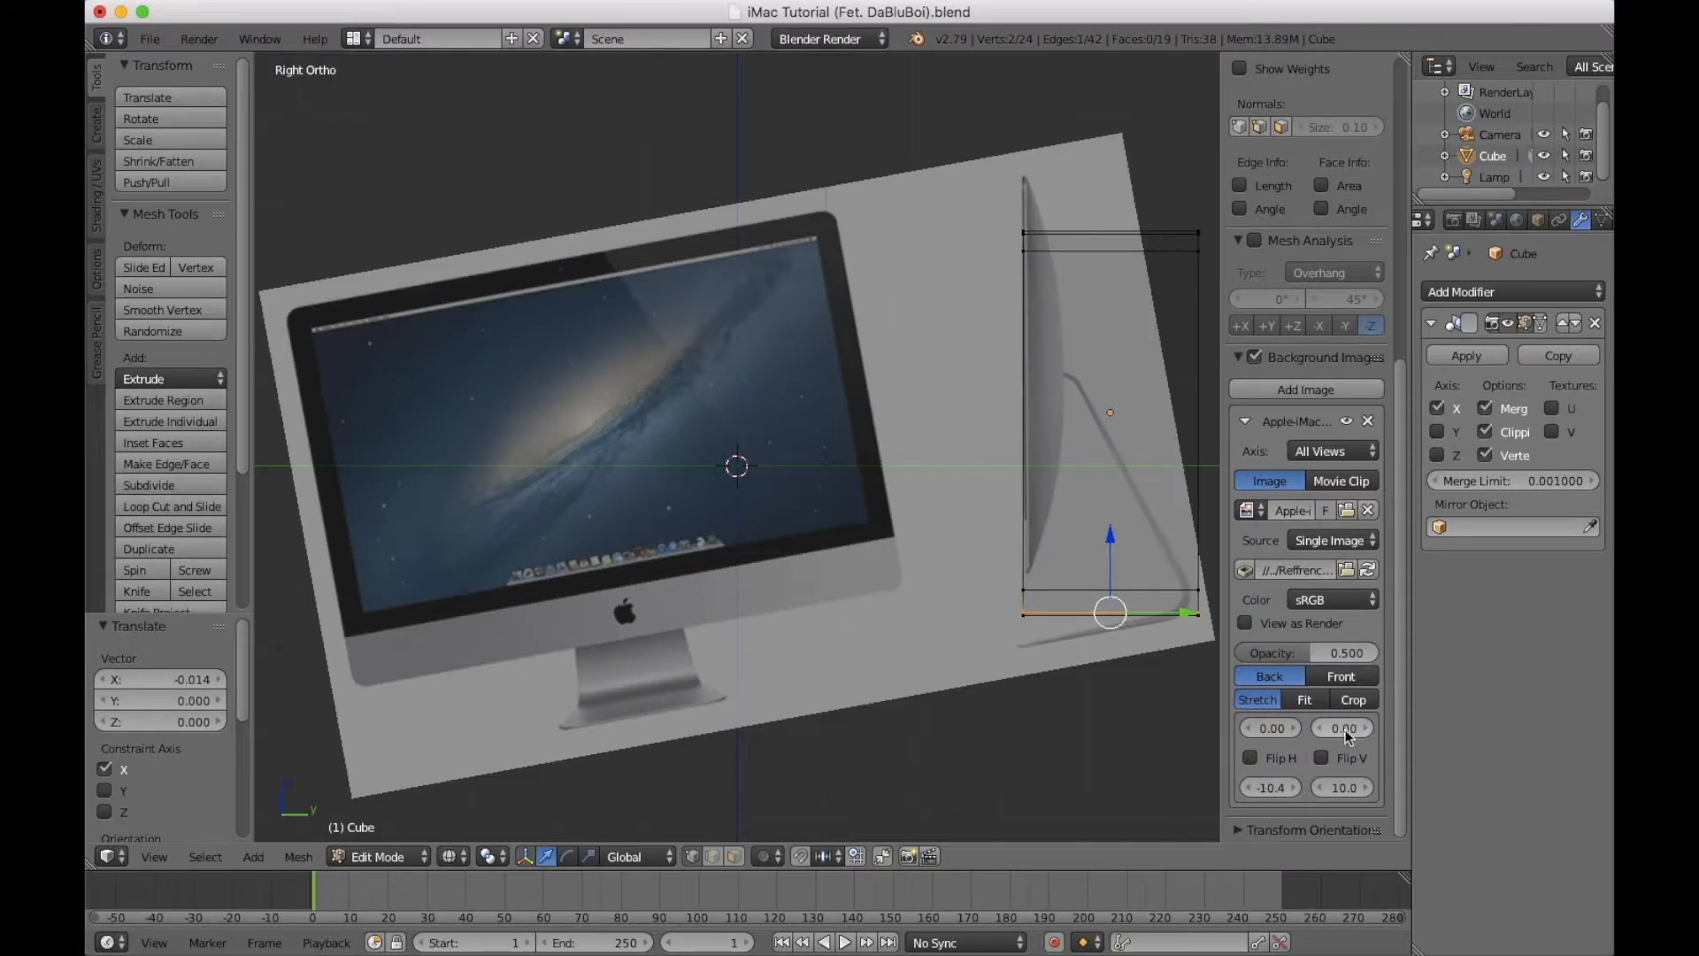
# Lower the background image's vertical offset until the side-view monitor lines up with the block's height.
pyautogui.click(1347, 731)
pyautogui.write('-1.5')
pyautogui.press('Return')
pyautogui.doubleClick(1368, 730)
pyautogui.tripleClick(1368, 730)
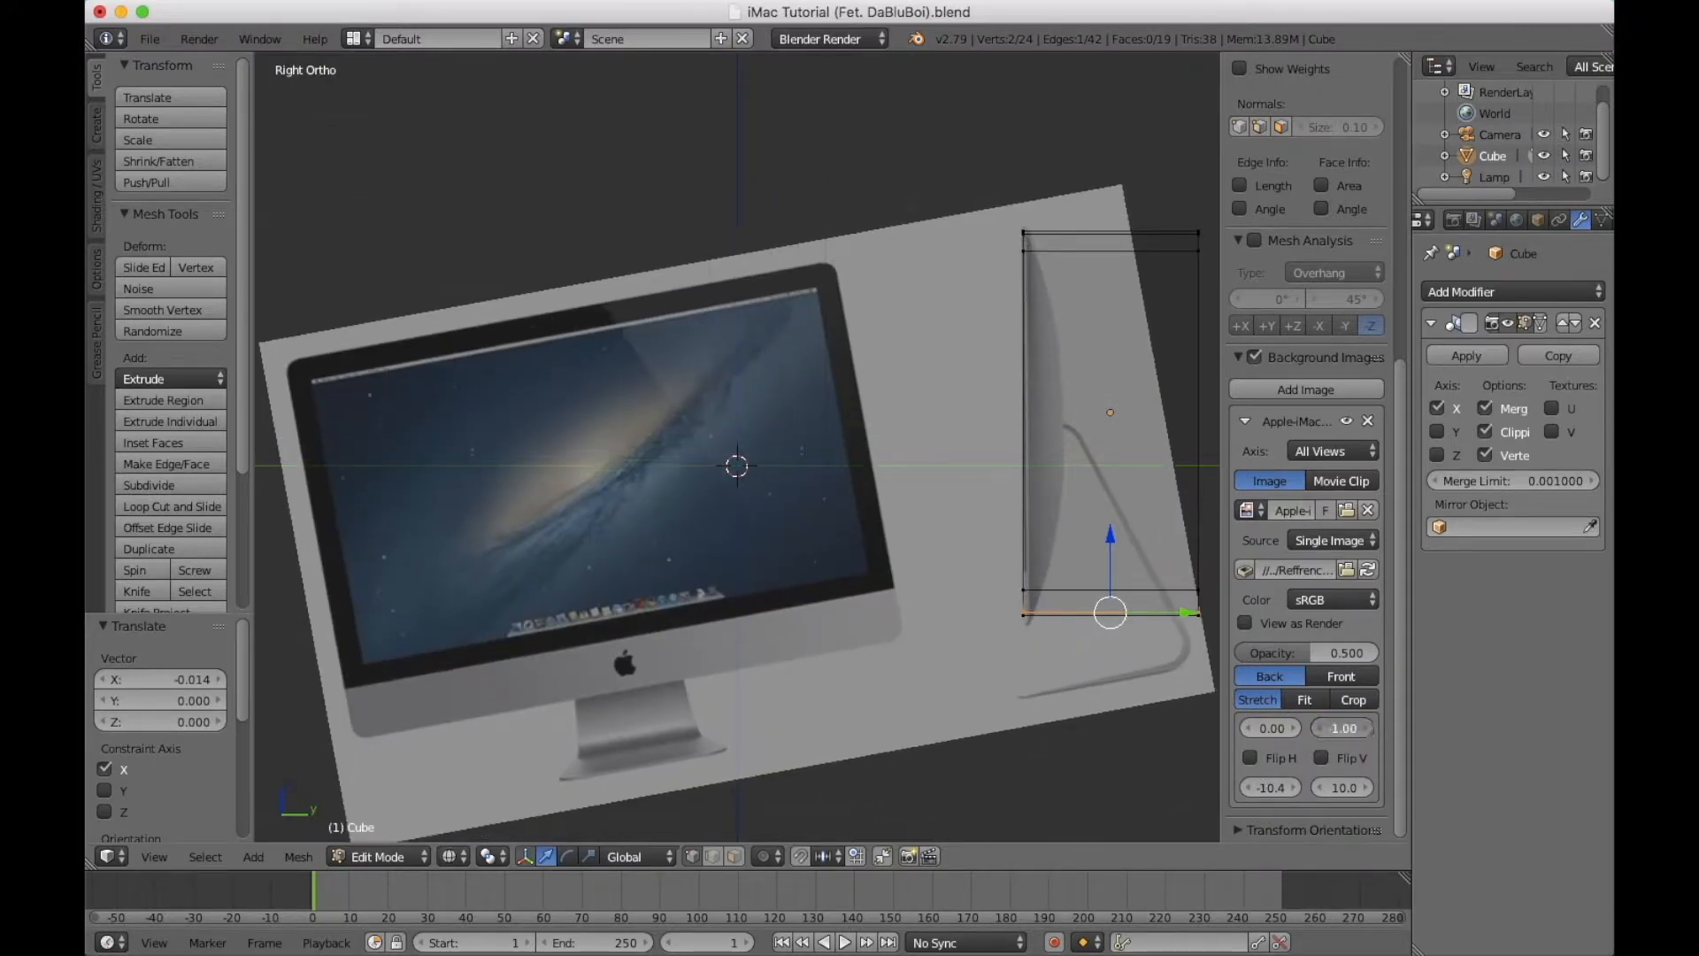
pyautogui.click(1369, 729)
pyautogui.click(1321, 728)
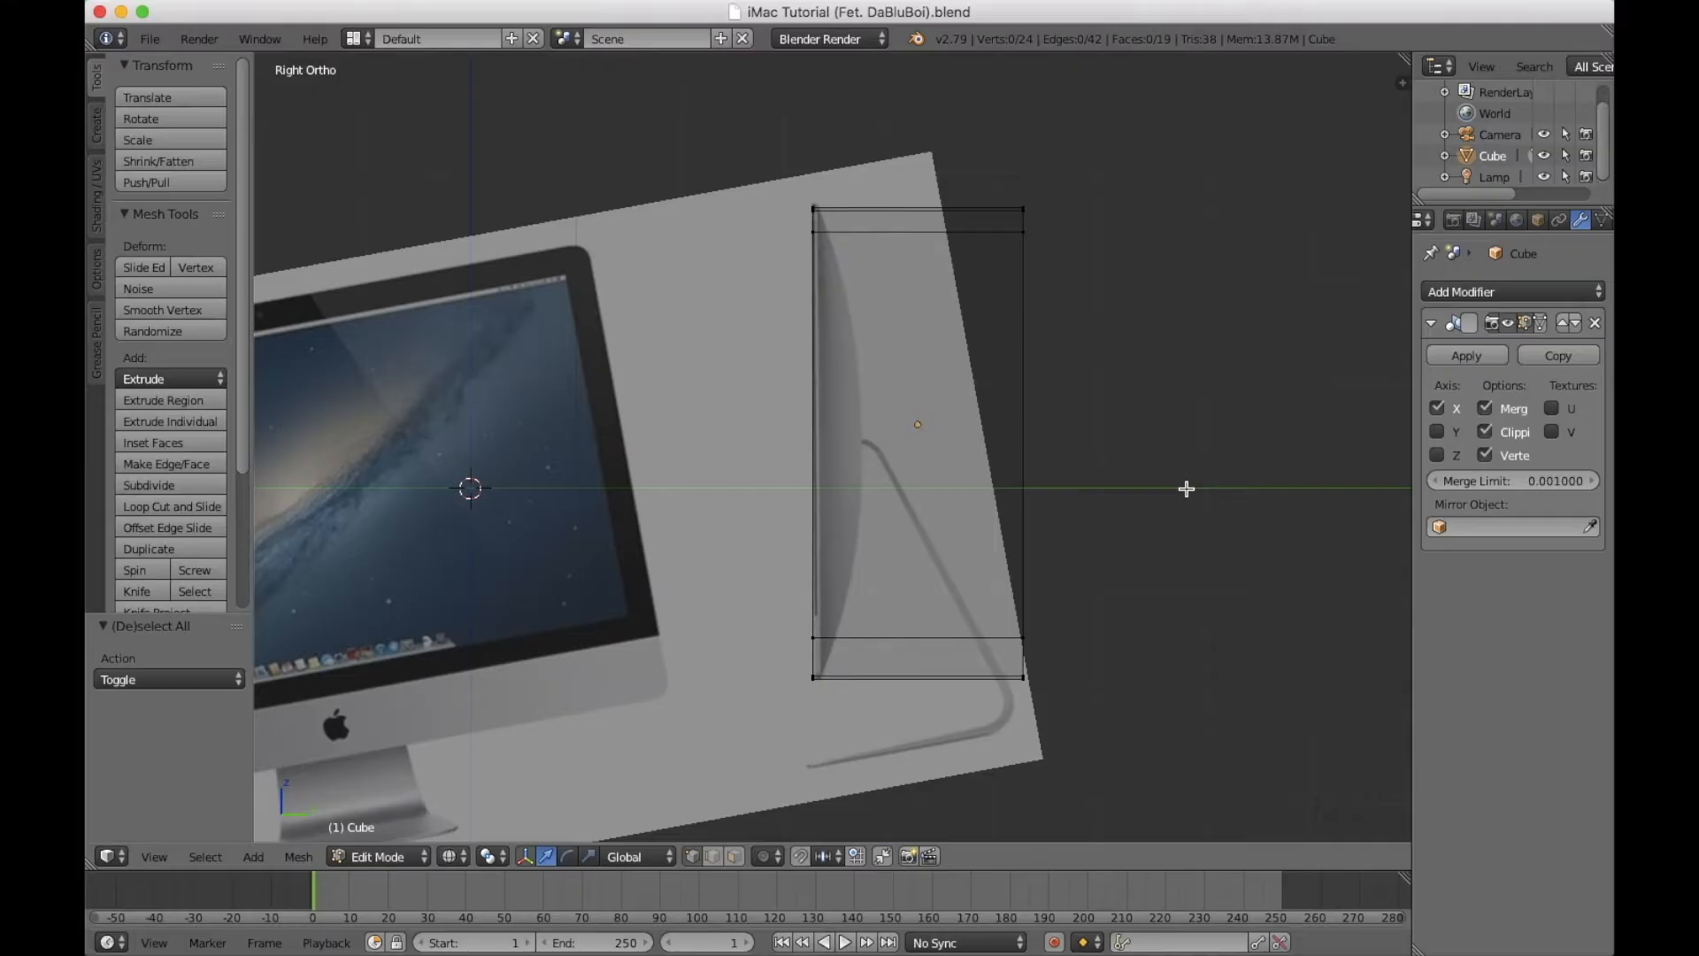
# Move the block's back vertices -1.536 along Y to match the monitor's thickness in the side view.
pyautogui.press('b')
pyautogui.moveTo(944, 134); pyautogui.dragTo(1076, 705)
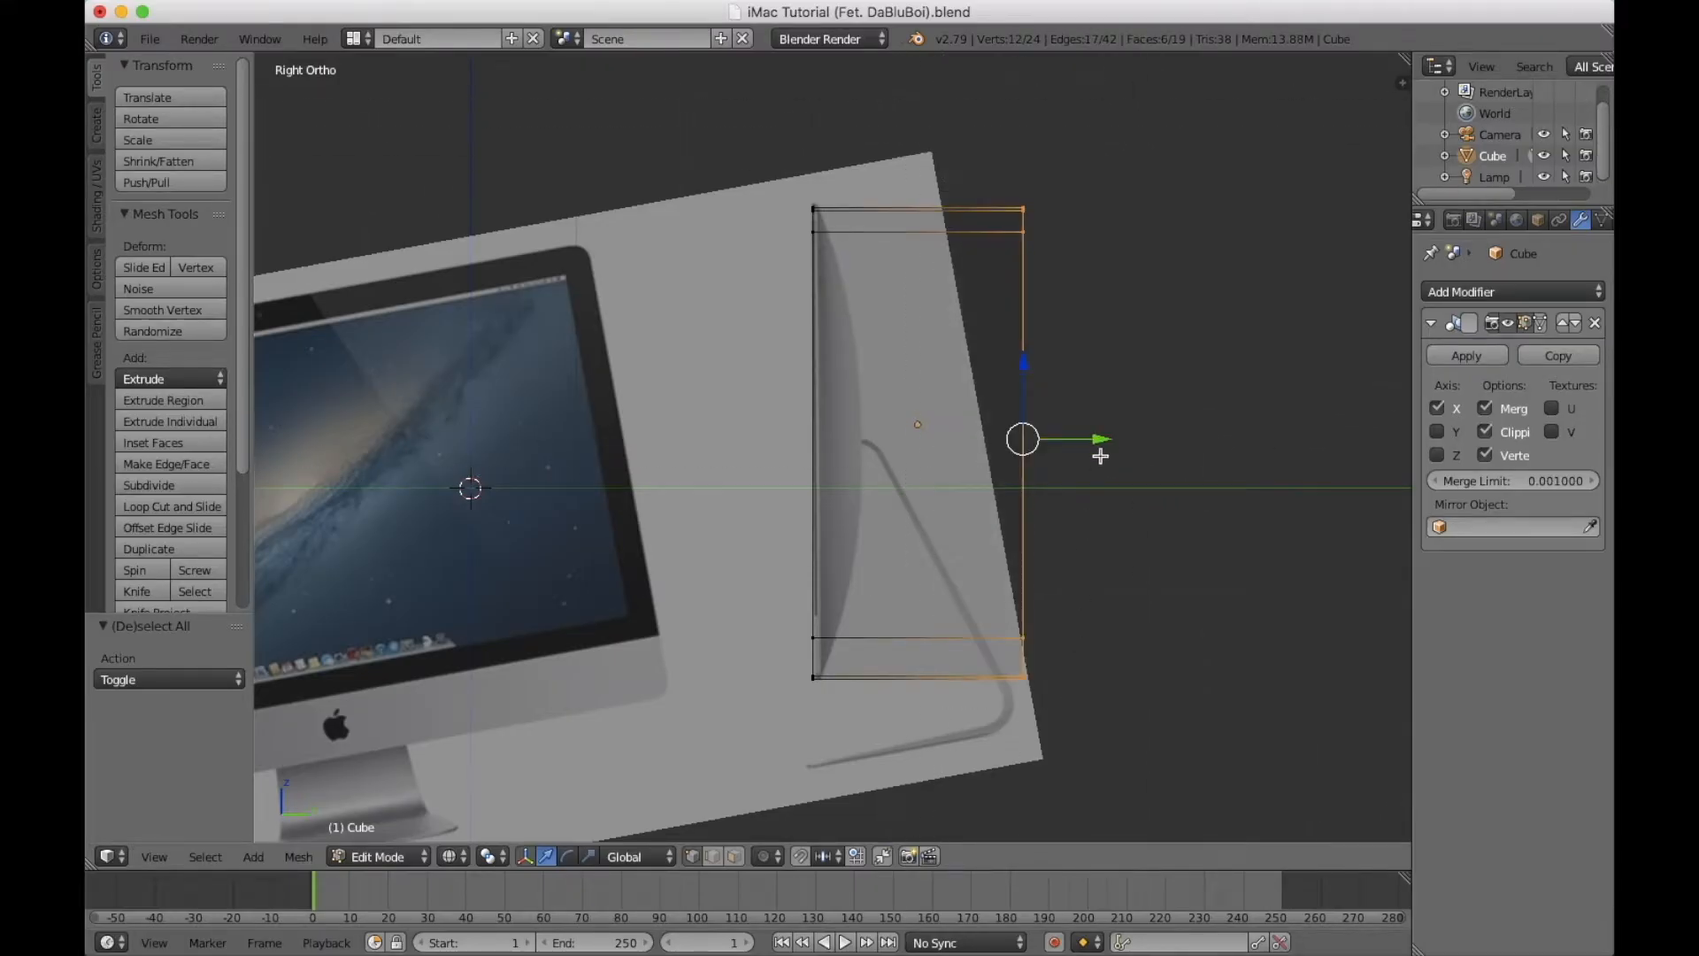
pyautogui.moveTo(1102, 442); pyautogui.dragTo(940, 452)
# Add two horizontal loop cuts across the block, one above and one below the middle of the monitor's back.
pyautogui.hotkey('ctrl', 'r')
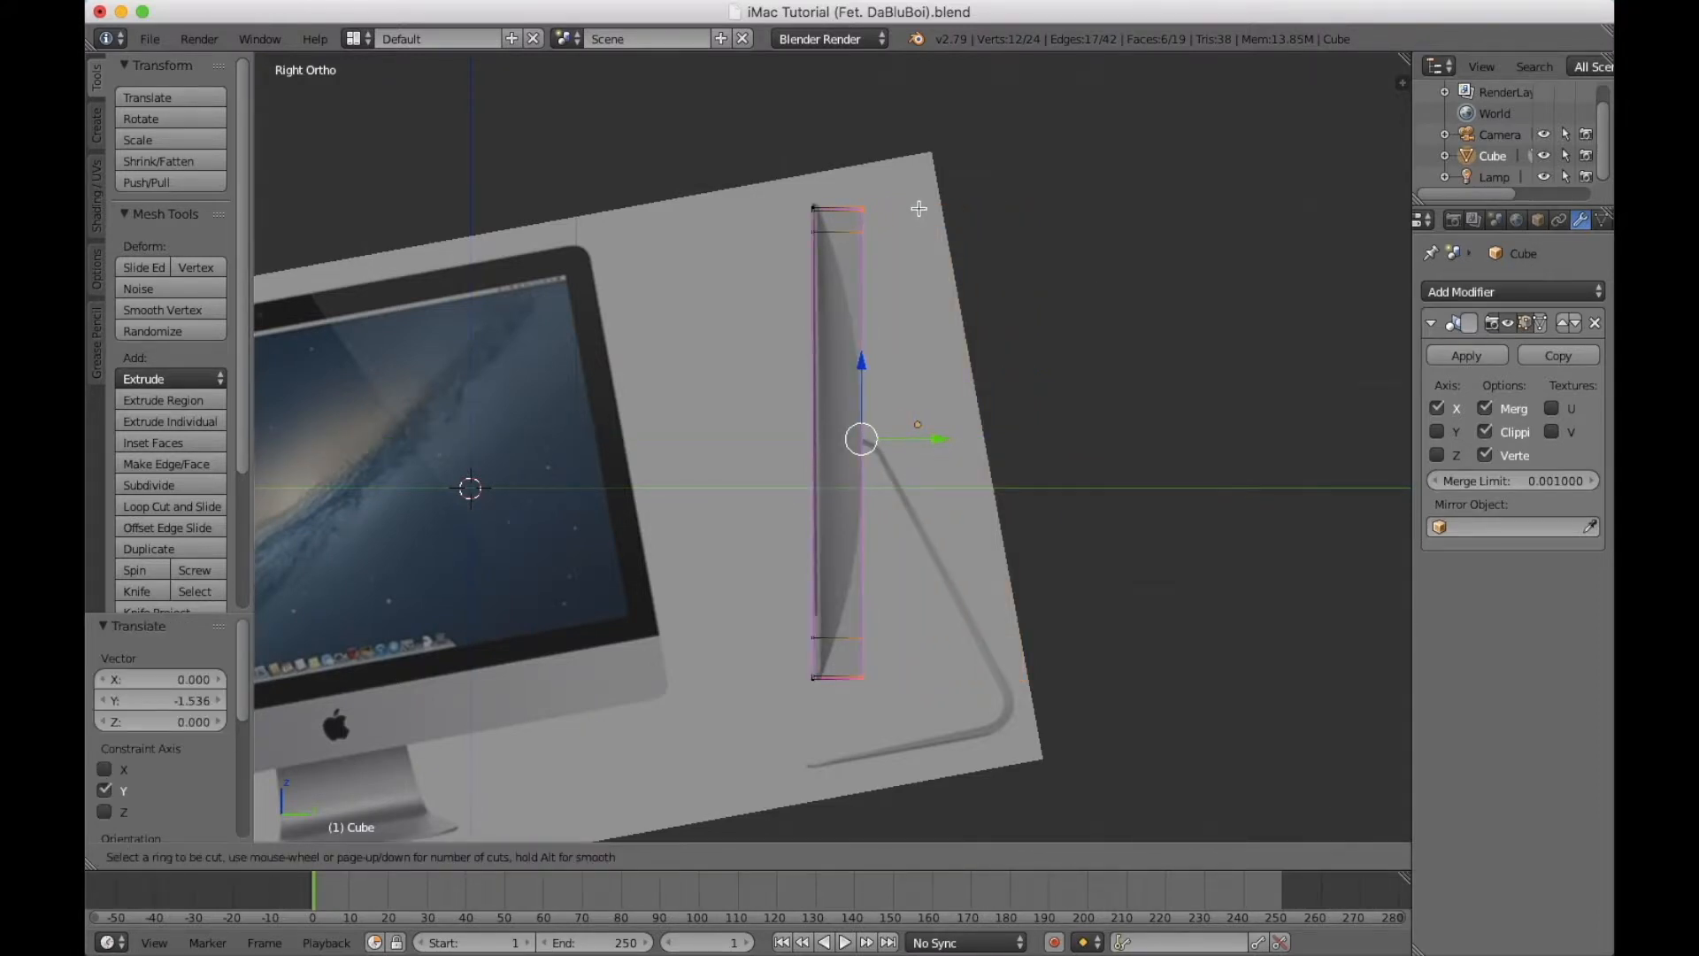
pyautogui.click(884, 294)
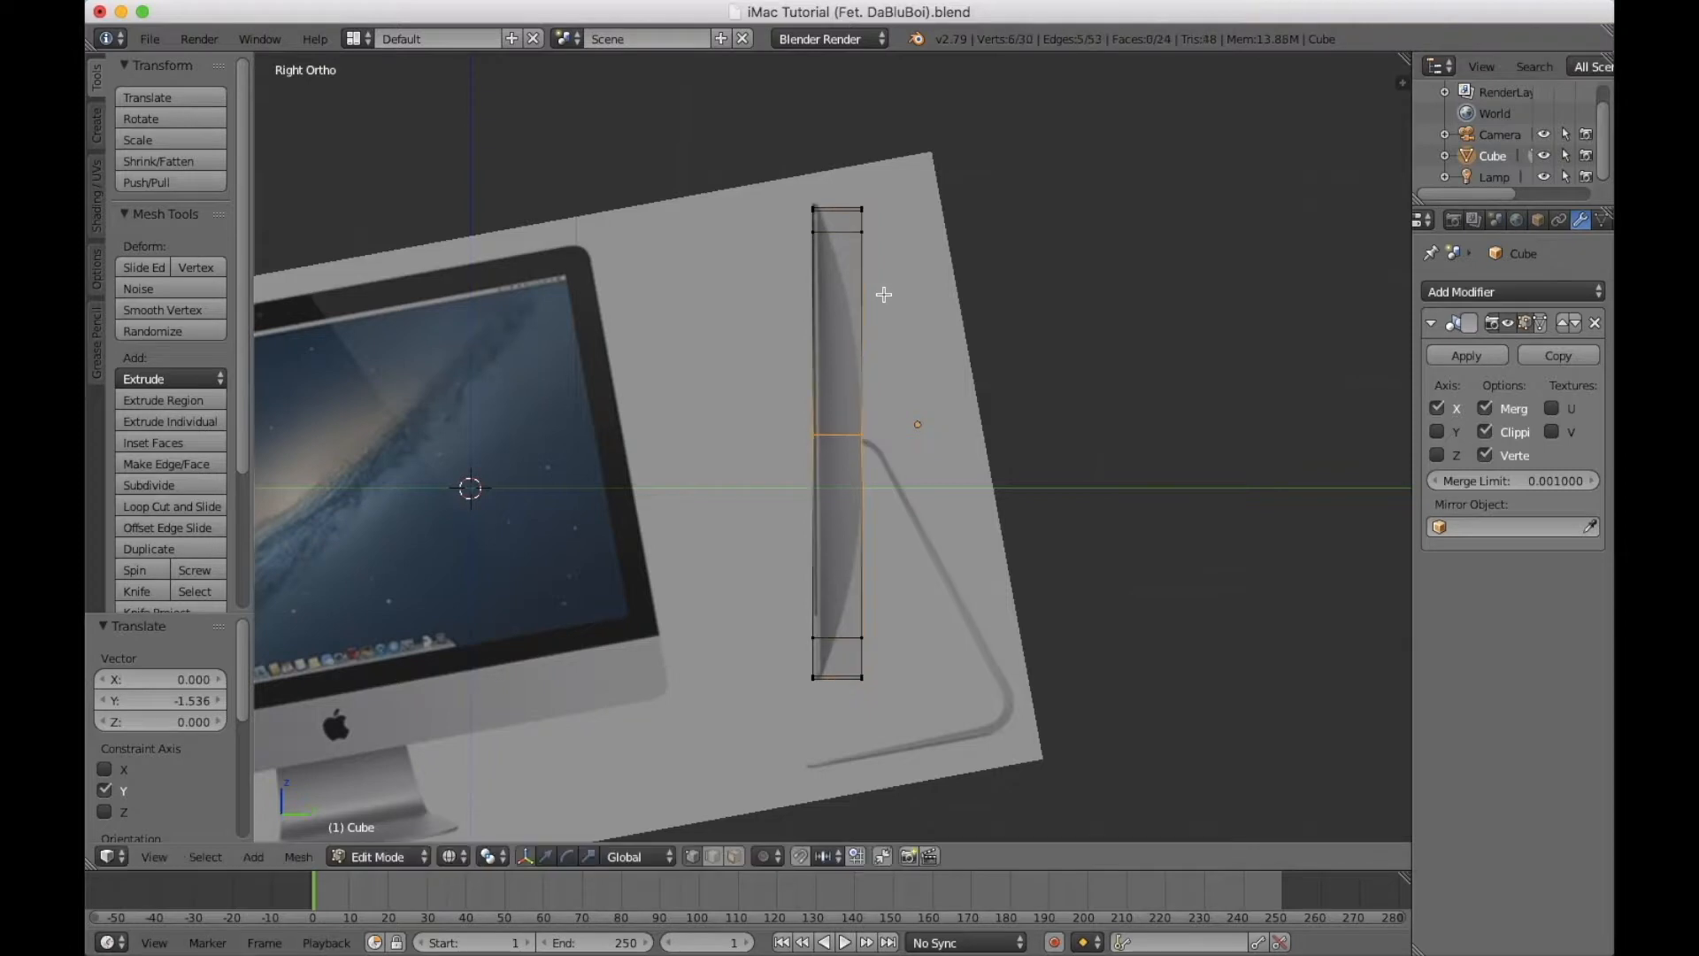
pyautogui.click(878, 229)
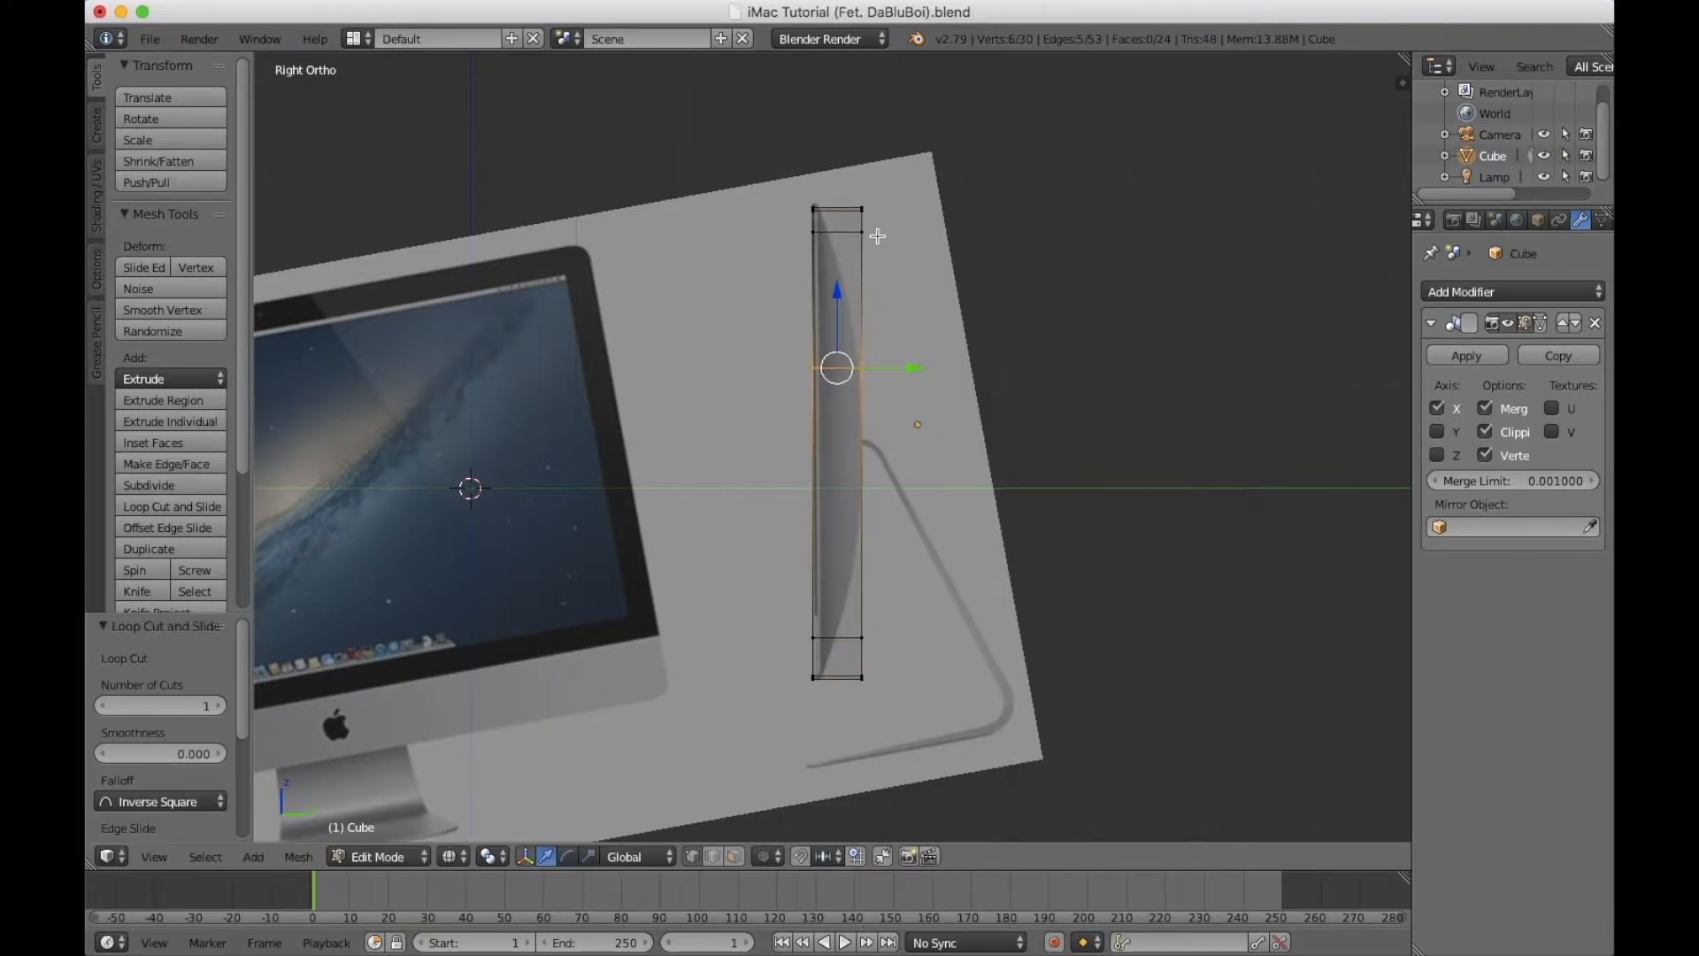
pyautogui.hotkey('ctrl', 'z')
pyautogui.hotkey('ctrl', 'r')
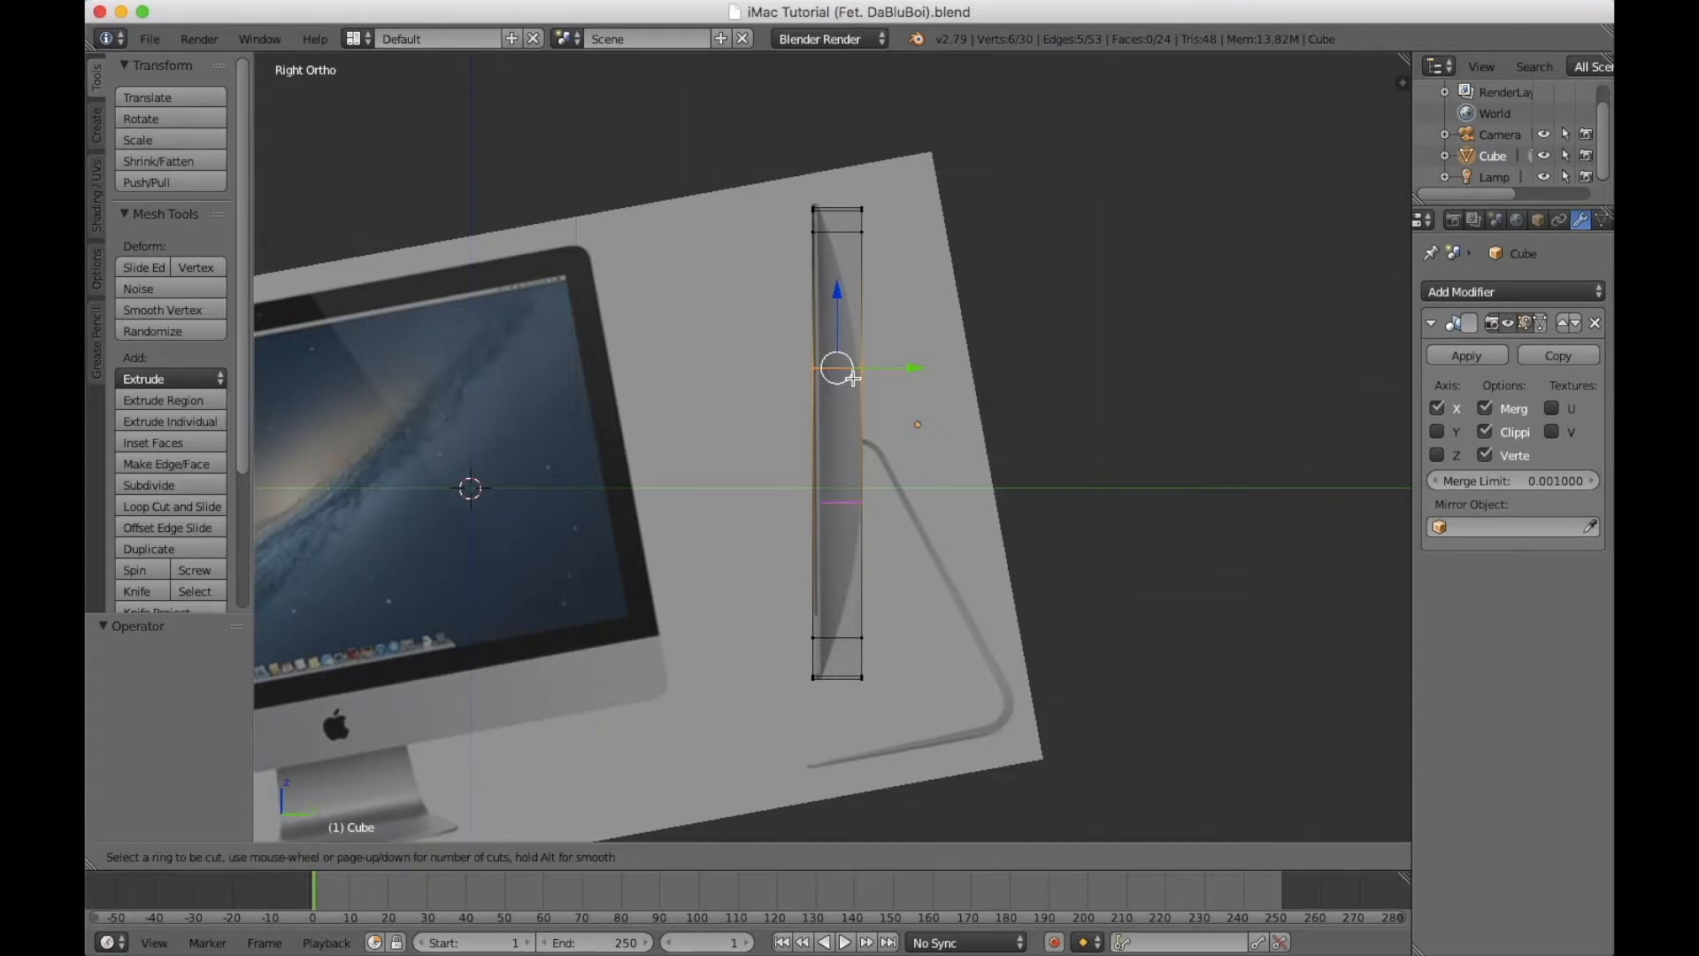
pyautogui.click(854, 501)
pyautogui.click(851, 499)
# Move the back vertices at the lowest loop cut and bottom edge inward along Y to follow the curved back, checking the solid shape.
pyautogui.scroll(3, 851, 498)
pyautogui.press('a')
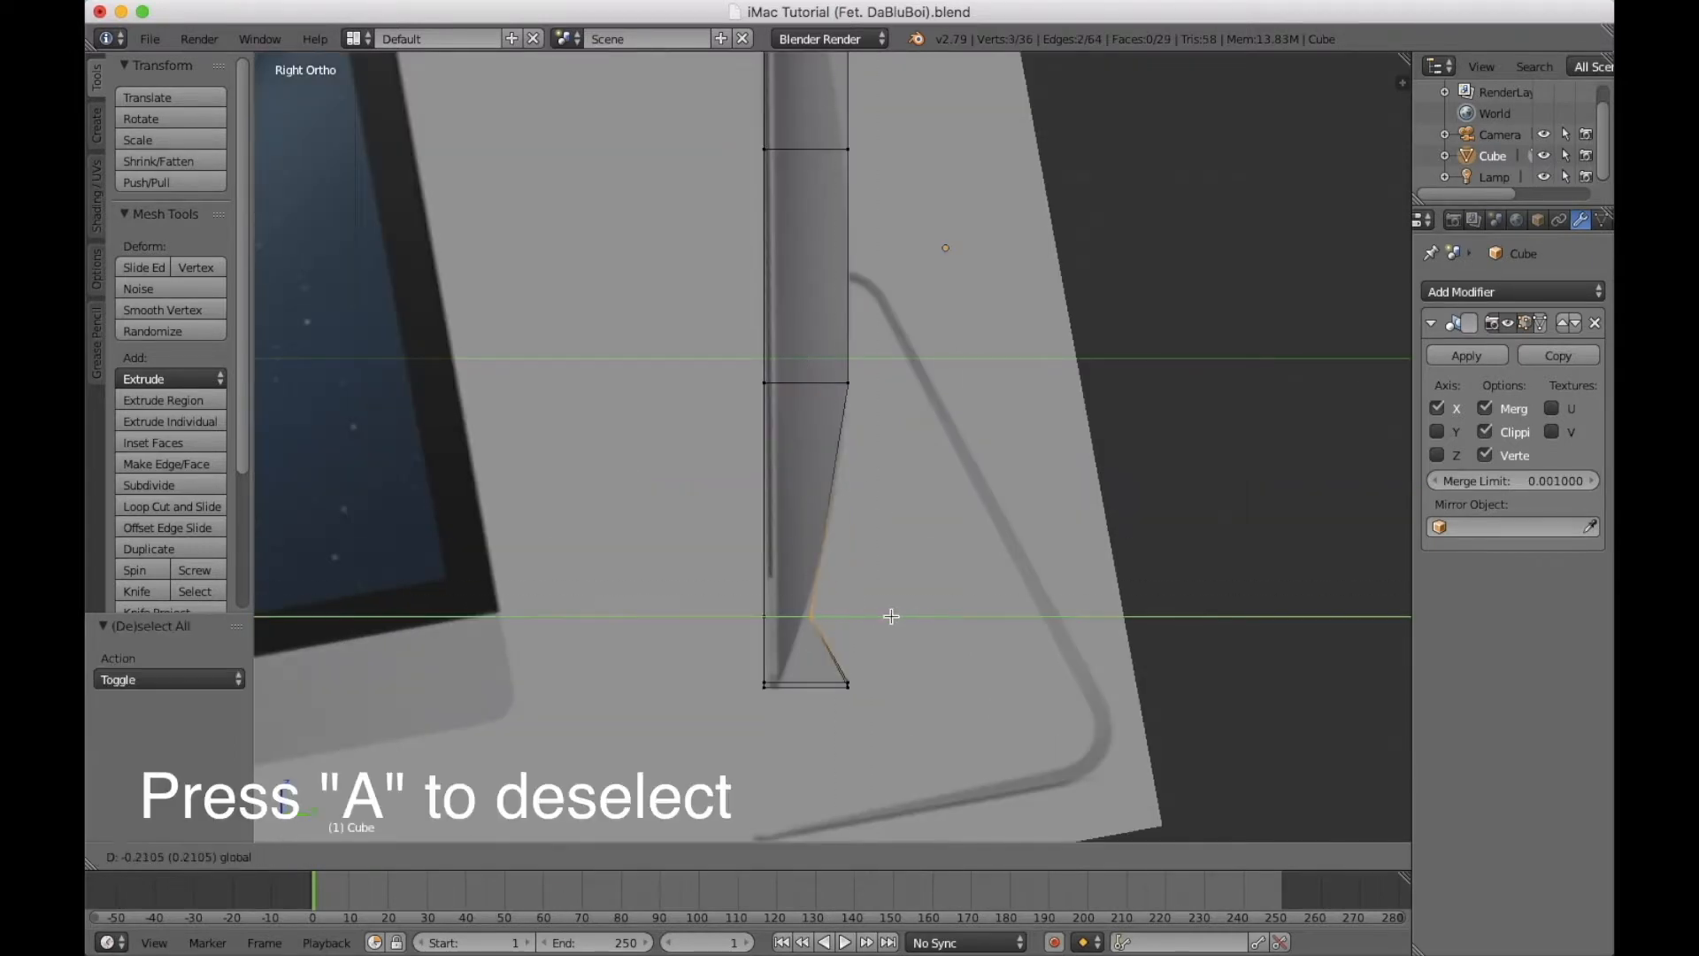
pyautogui.scroll(1, 884, 640)
pyautogui.keyDown('shift'); pyautogui.moveTo(884, 640); pyautogui.dragTo(881, 449, button='middle'); pyautogui.keyUp('shift')
pyautogui.press('b')
pyautogui.moveTo(829, 526); pyautogui.dragTo(862, 560)
pyautogui.moveTo(924, 549); pyautogui.dragTo(834, 554)
pyautogui.press('z')
pyautogui.moveTo(835, 554)
pyautogui.mouseDown(button='middle')
pyautogui.moveTo(910, 496)
pyautogui.moveTo(816, 603)
pyautogui.mouseUp(button='middle')
pyautogui.press('KP_3')
pyautogui.press('a')
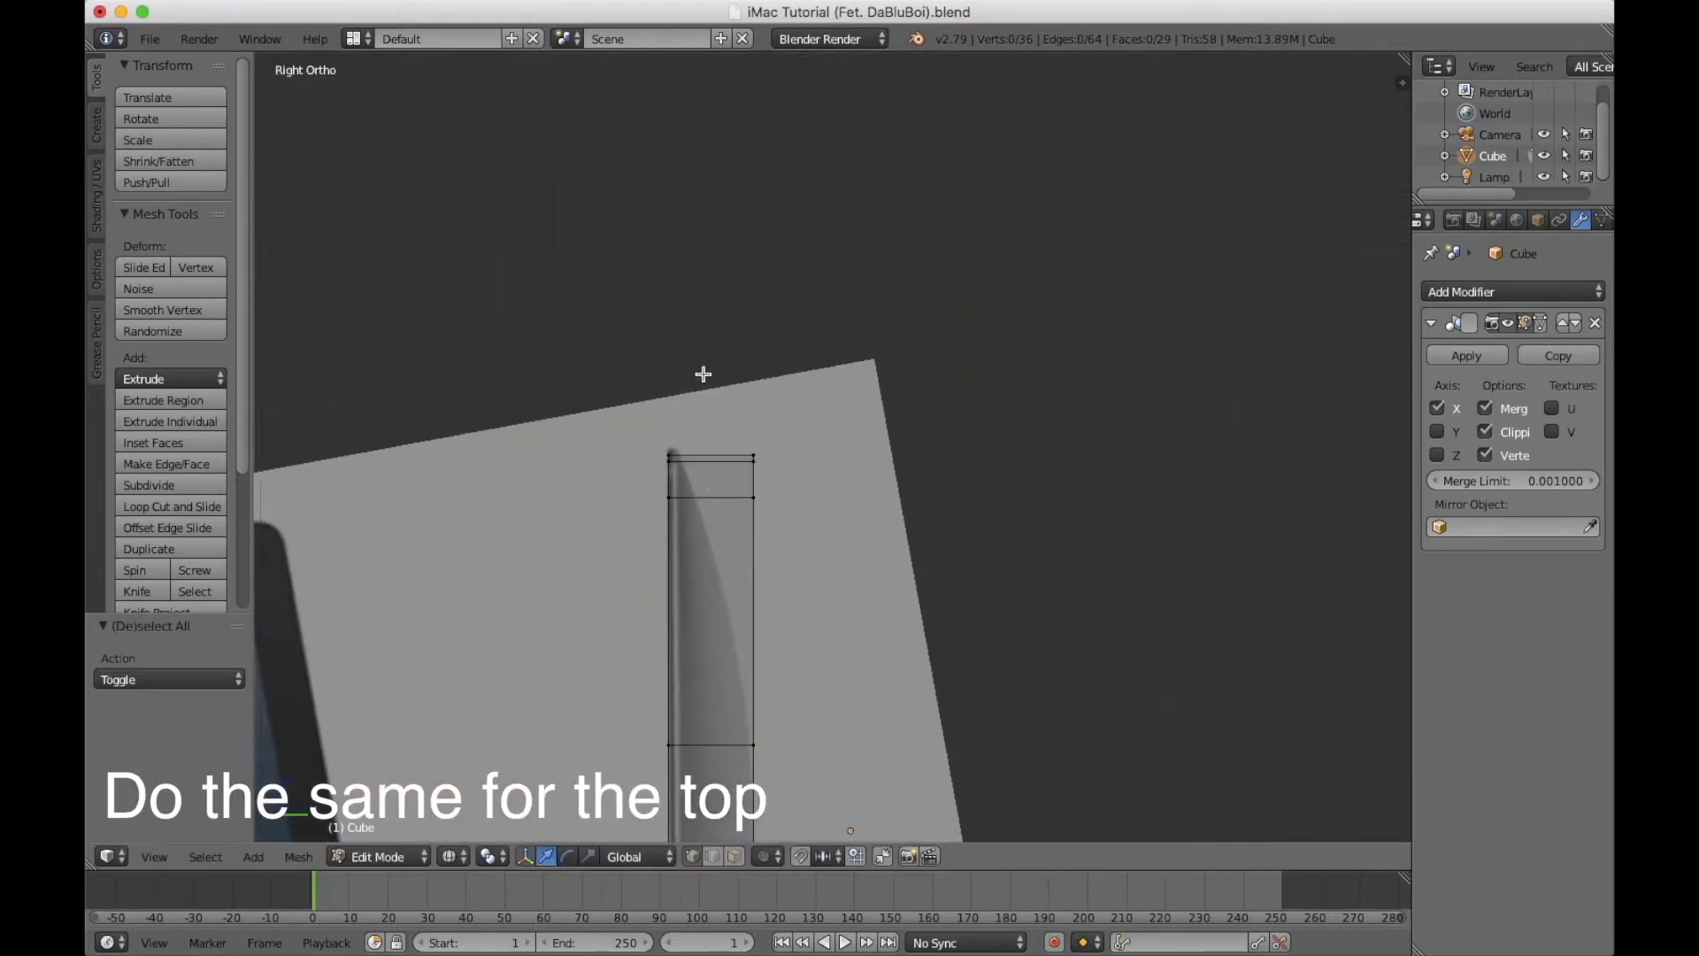
# Taper the upper back by moving the top loop cut's back vertices inward and the top edge's back vertices -0.398 along Y.
pyautogui.press('b')
pyautogui.moveTo(731, 488); pyautogui.dragTo(783, 521)
pyautogui.moveTo(828, 501); pyautogui.dragTo(773, 500)
pyautogui.press('a')
pyautogui.press('b')
pyautogui.moveTo(731, 439)
pyautogui.mouseDown()
pyautogui.moveTo(779, 474)
pyautogui.moveTo(754, 459)
pyautogui.mouseUp()
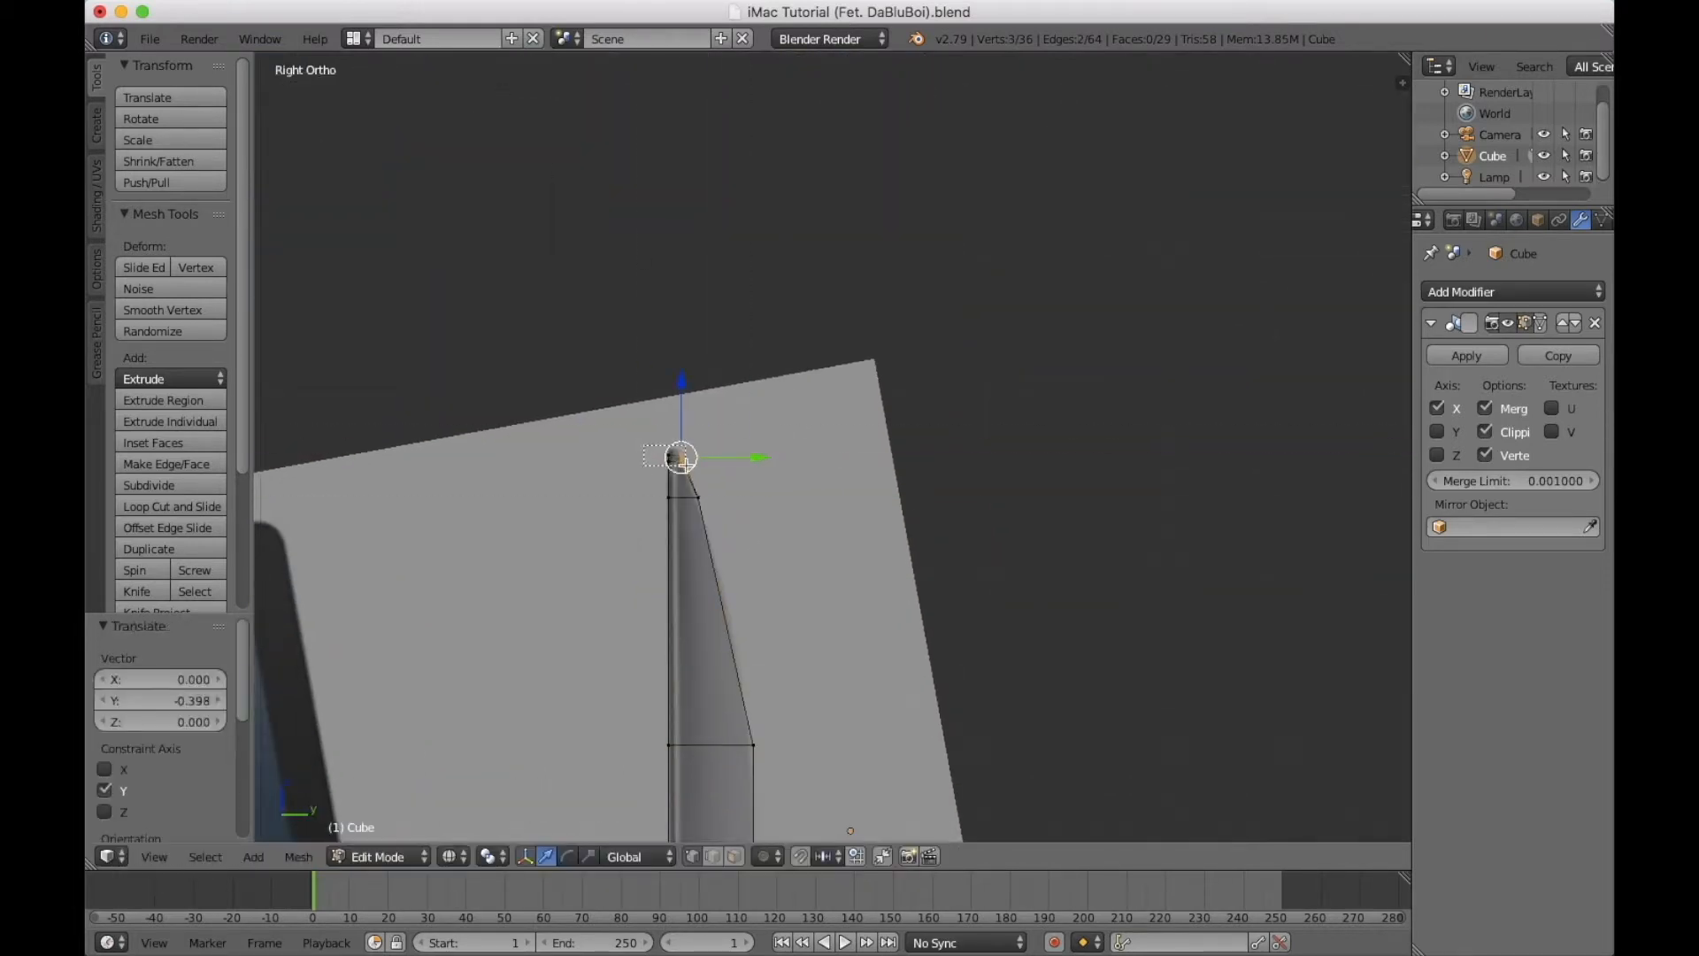
pyautogui.press('a')
pyautogui.scroll(2, 744, 461)
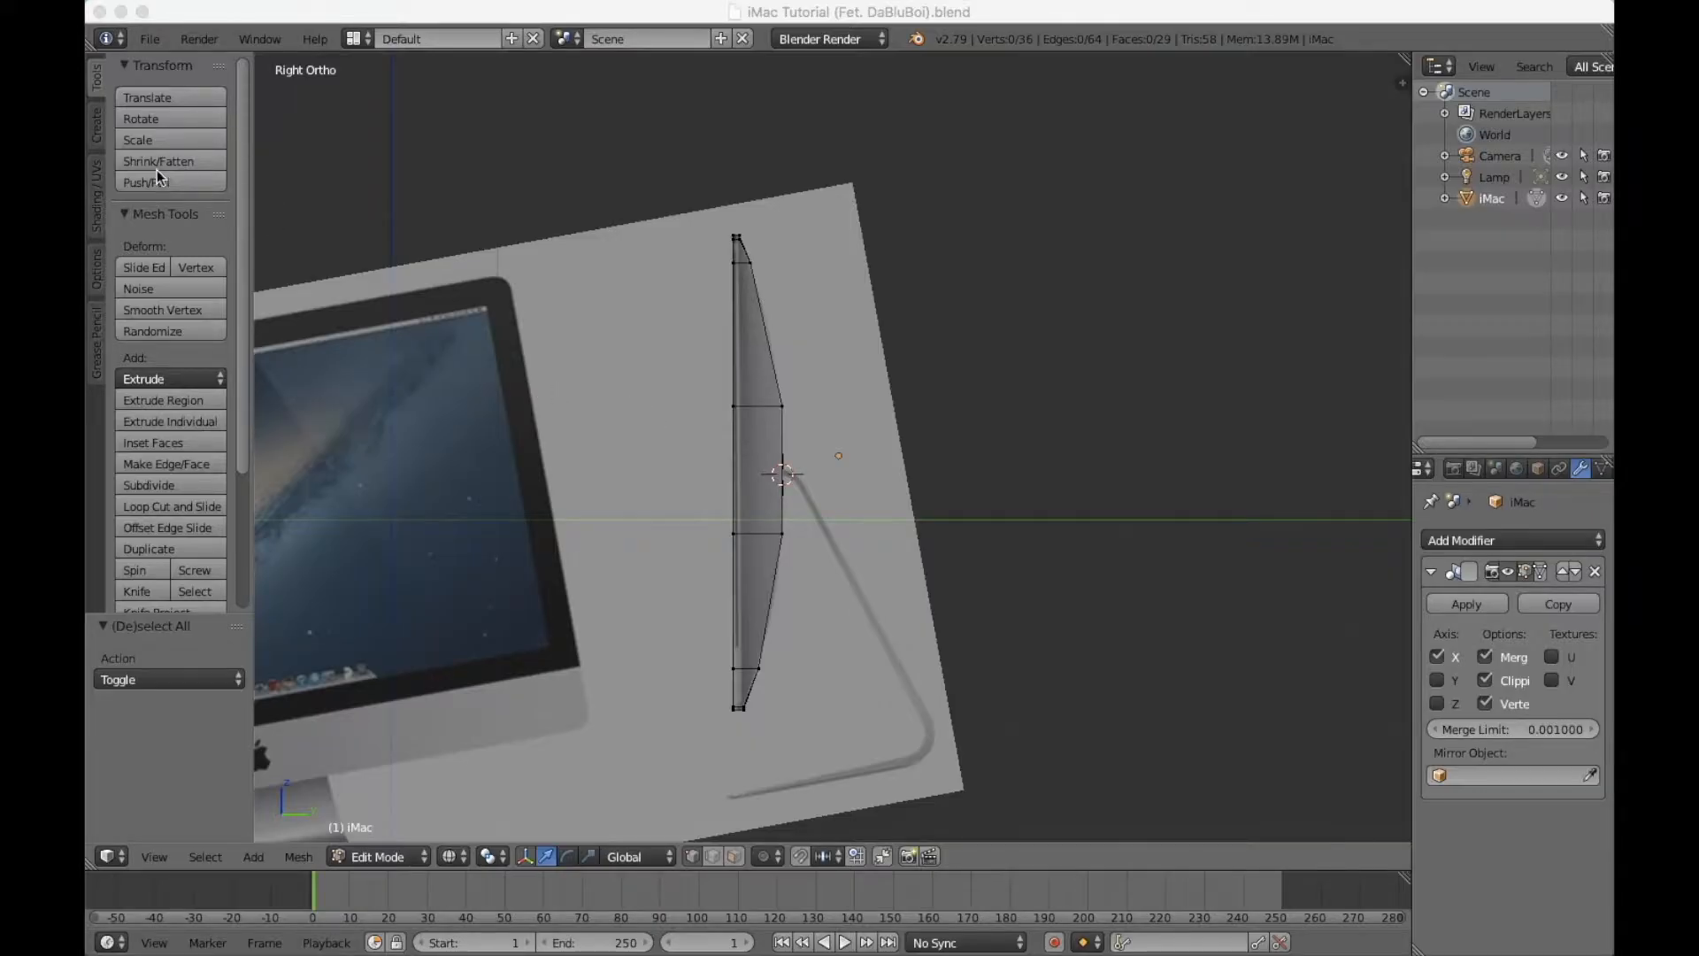
# Add a cube, separate it from the iMac mesh as its own object, and return to Object Mode.
pyautogui.click(98, 138)
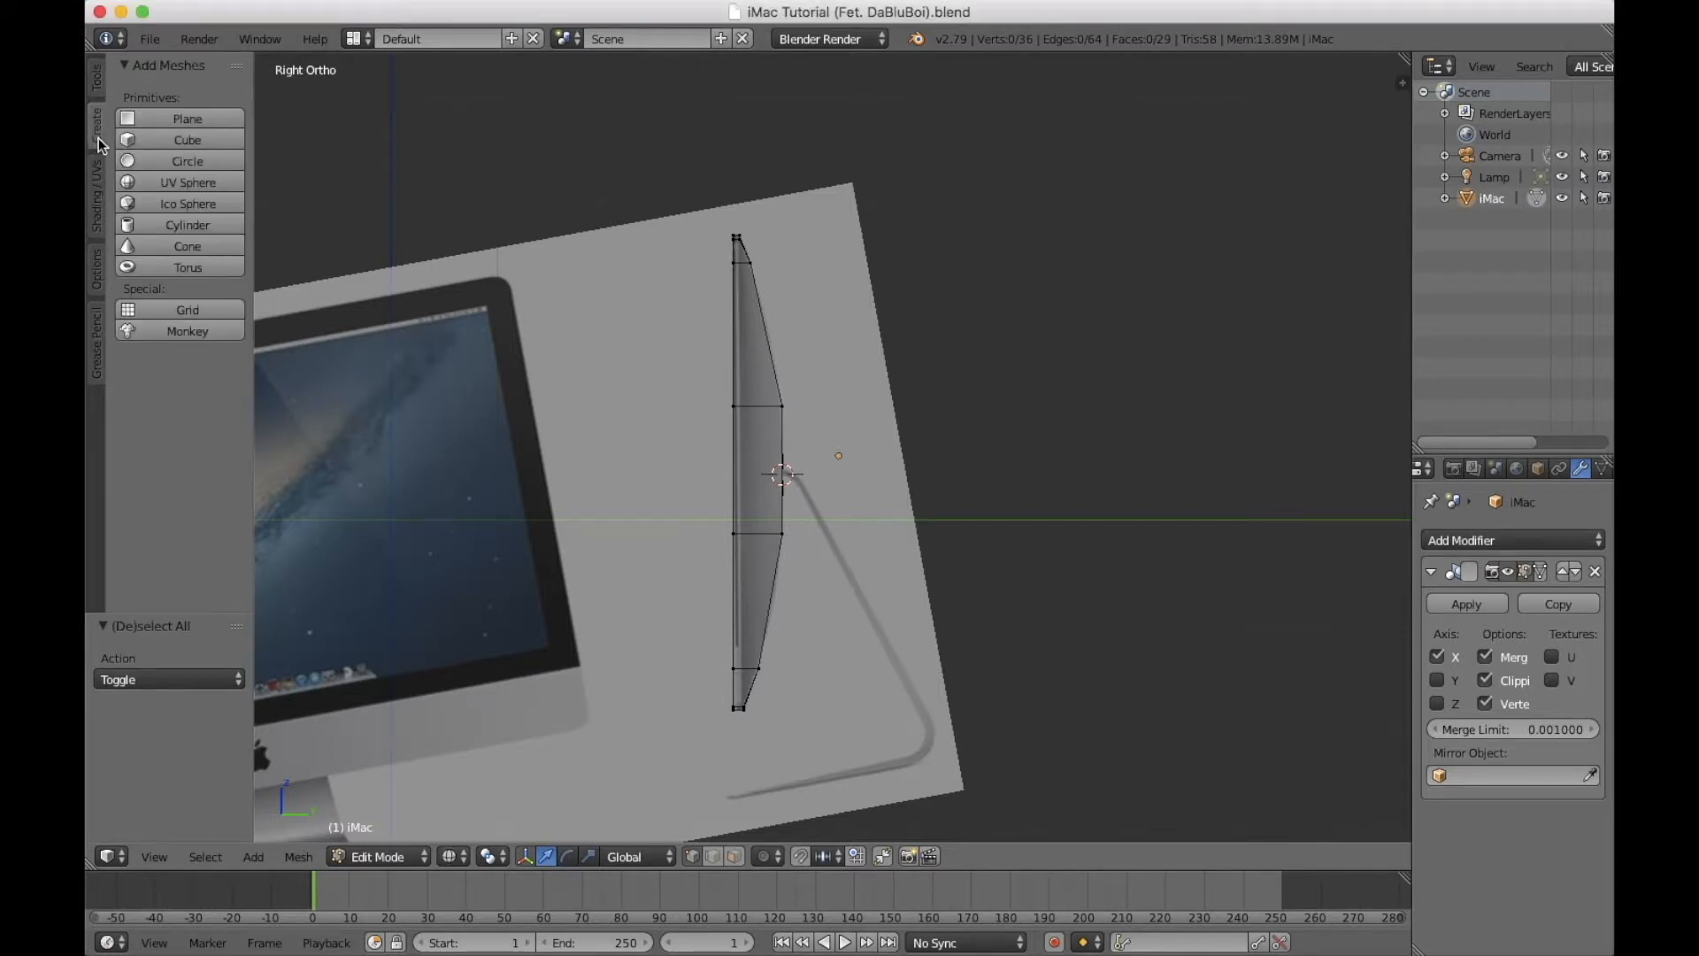
pyautogui.click(154, 140)
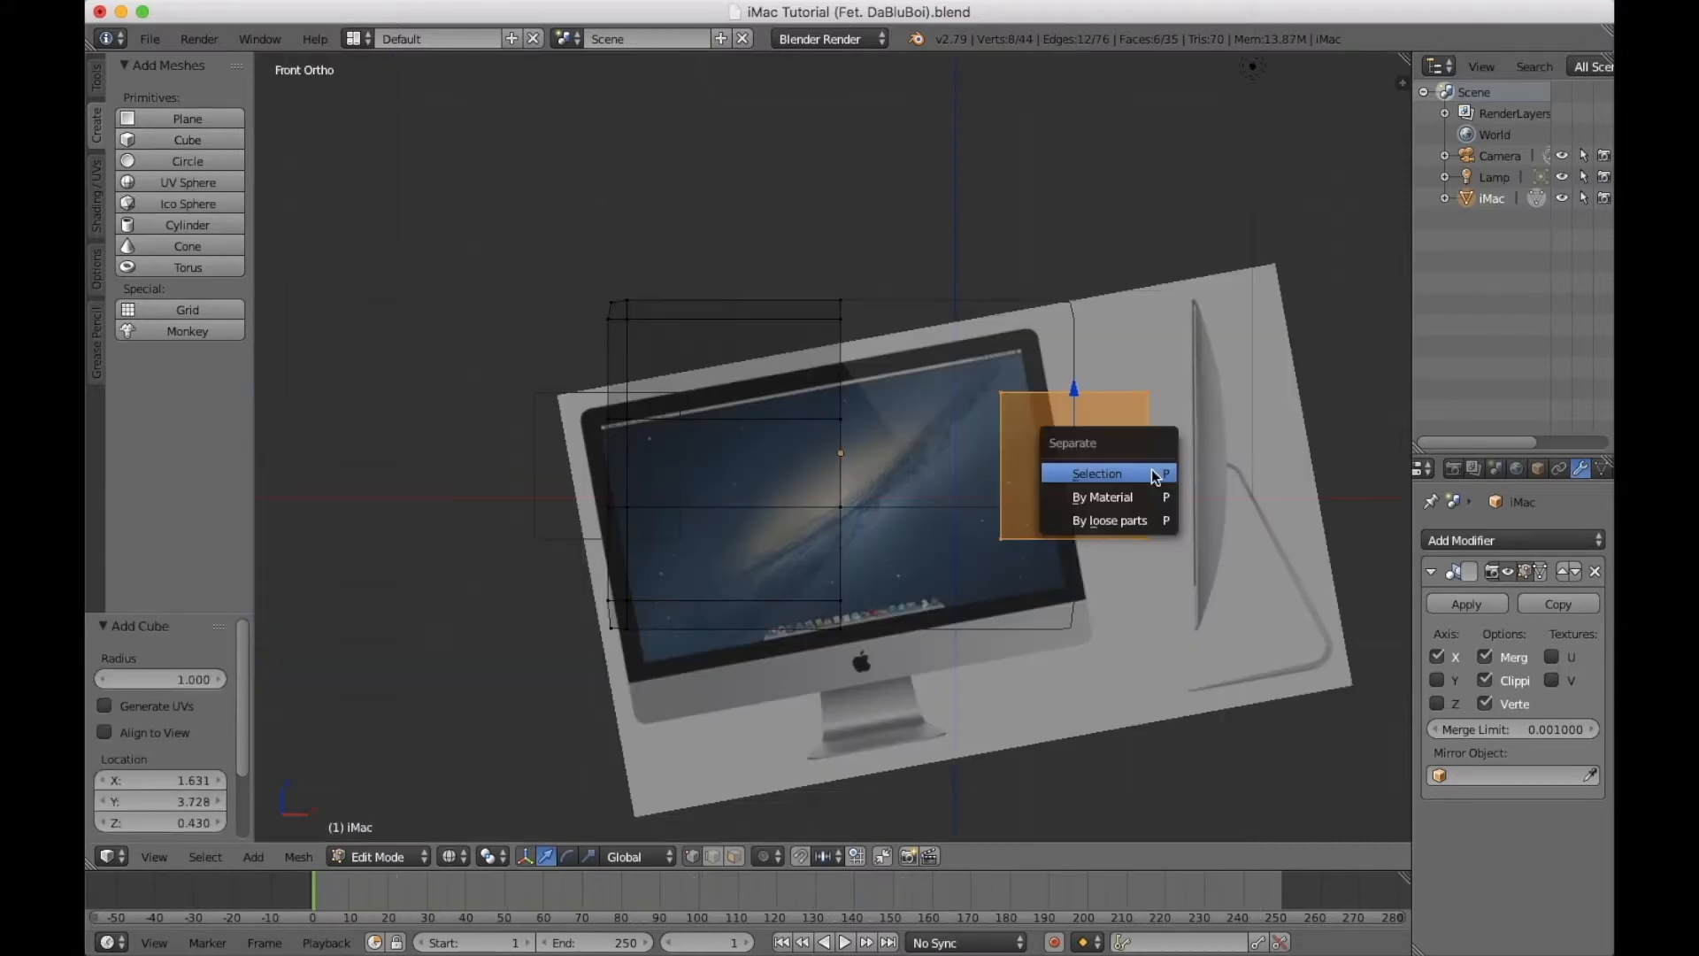
pyautogui.click(1154, 476)
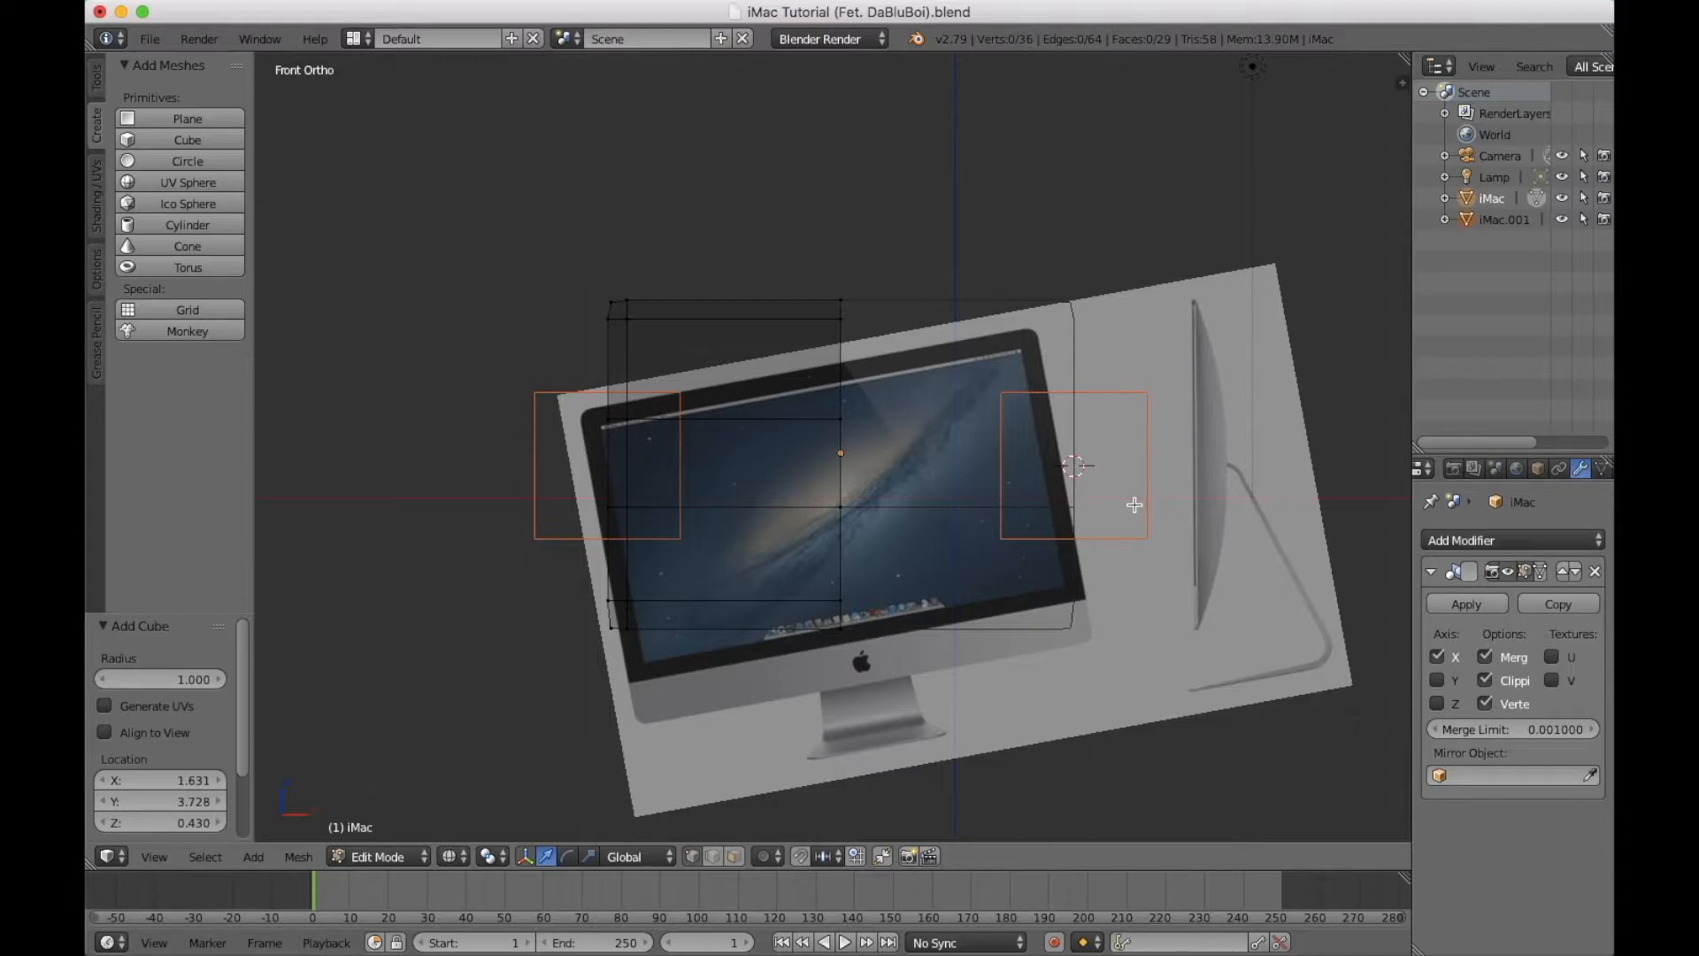
pyautogui.press('Tab')
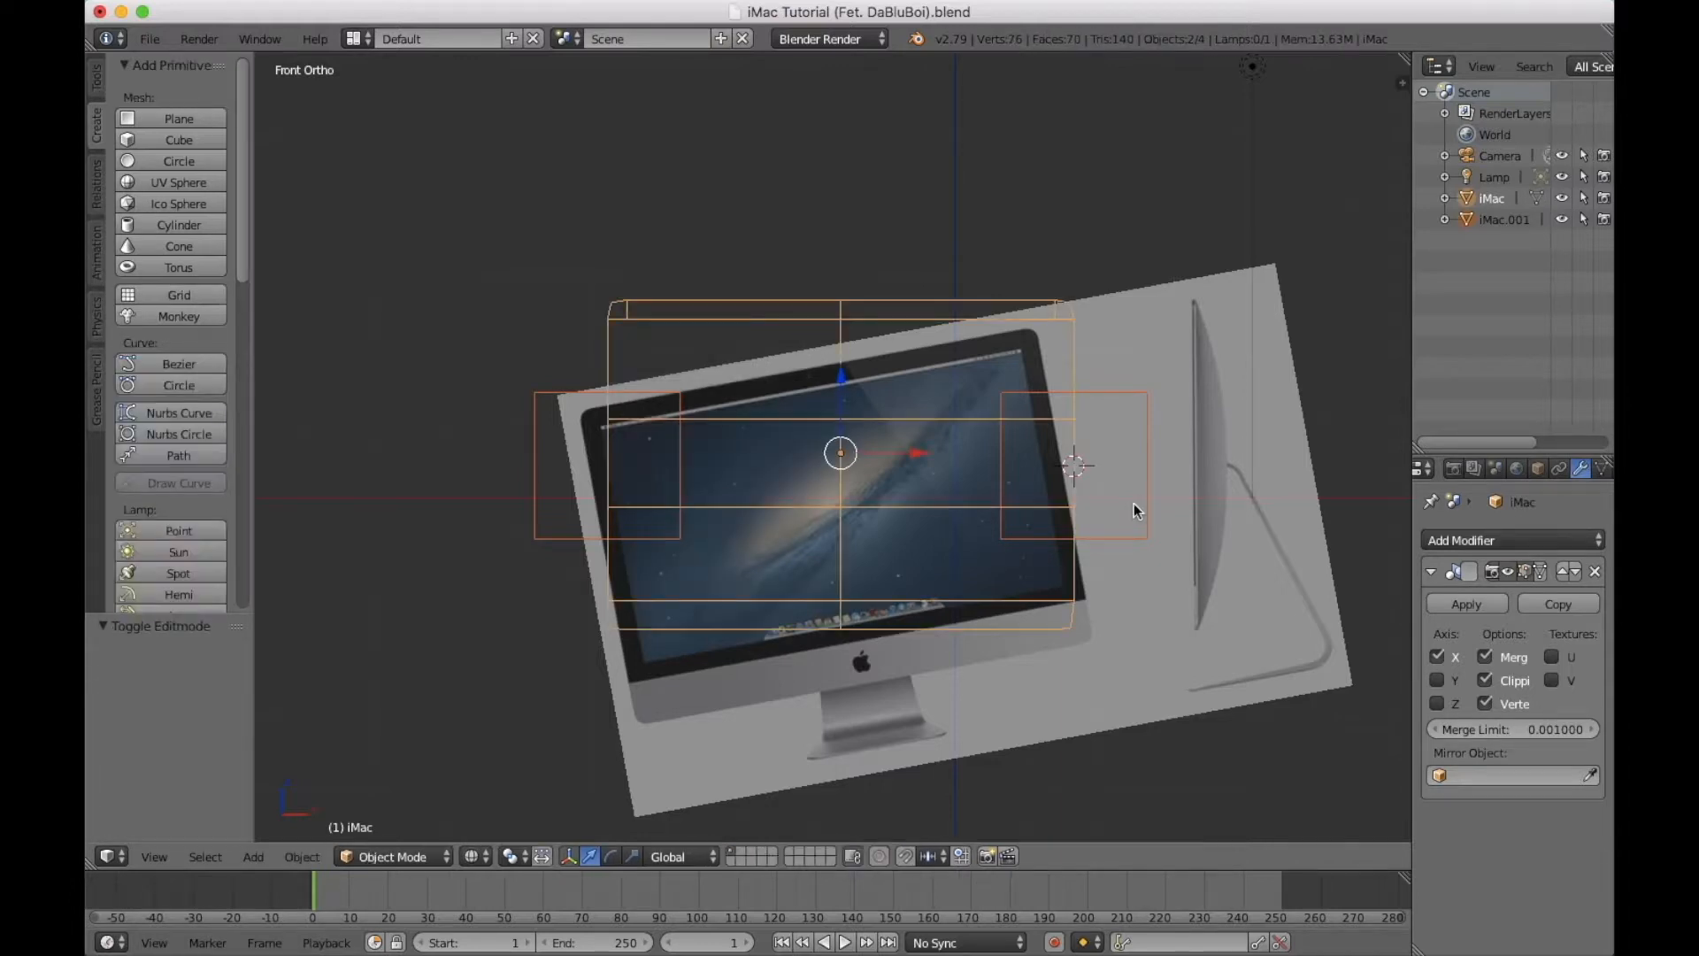
# Move the separated cube's mesh -2.008 along X, hide the iMac body, and turn off the Mirror modifier's clipping.
pyautogui.rightClick(1145, 497)
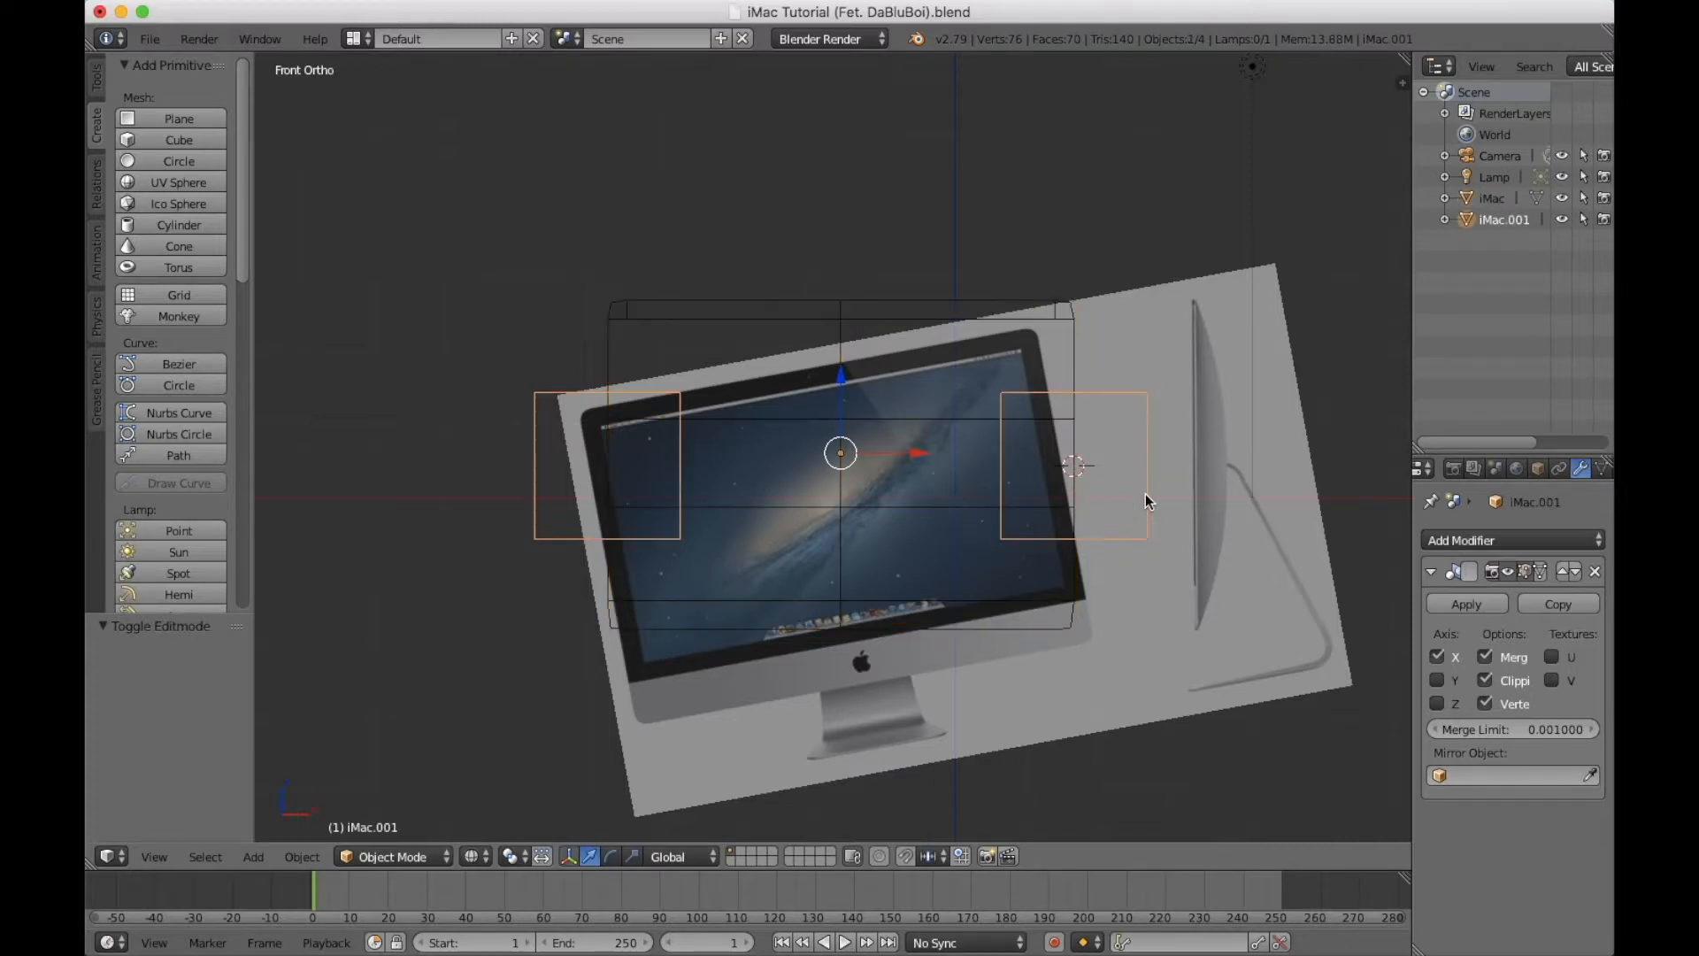
pyautogui.press('Tab')
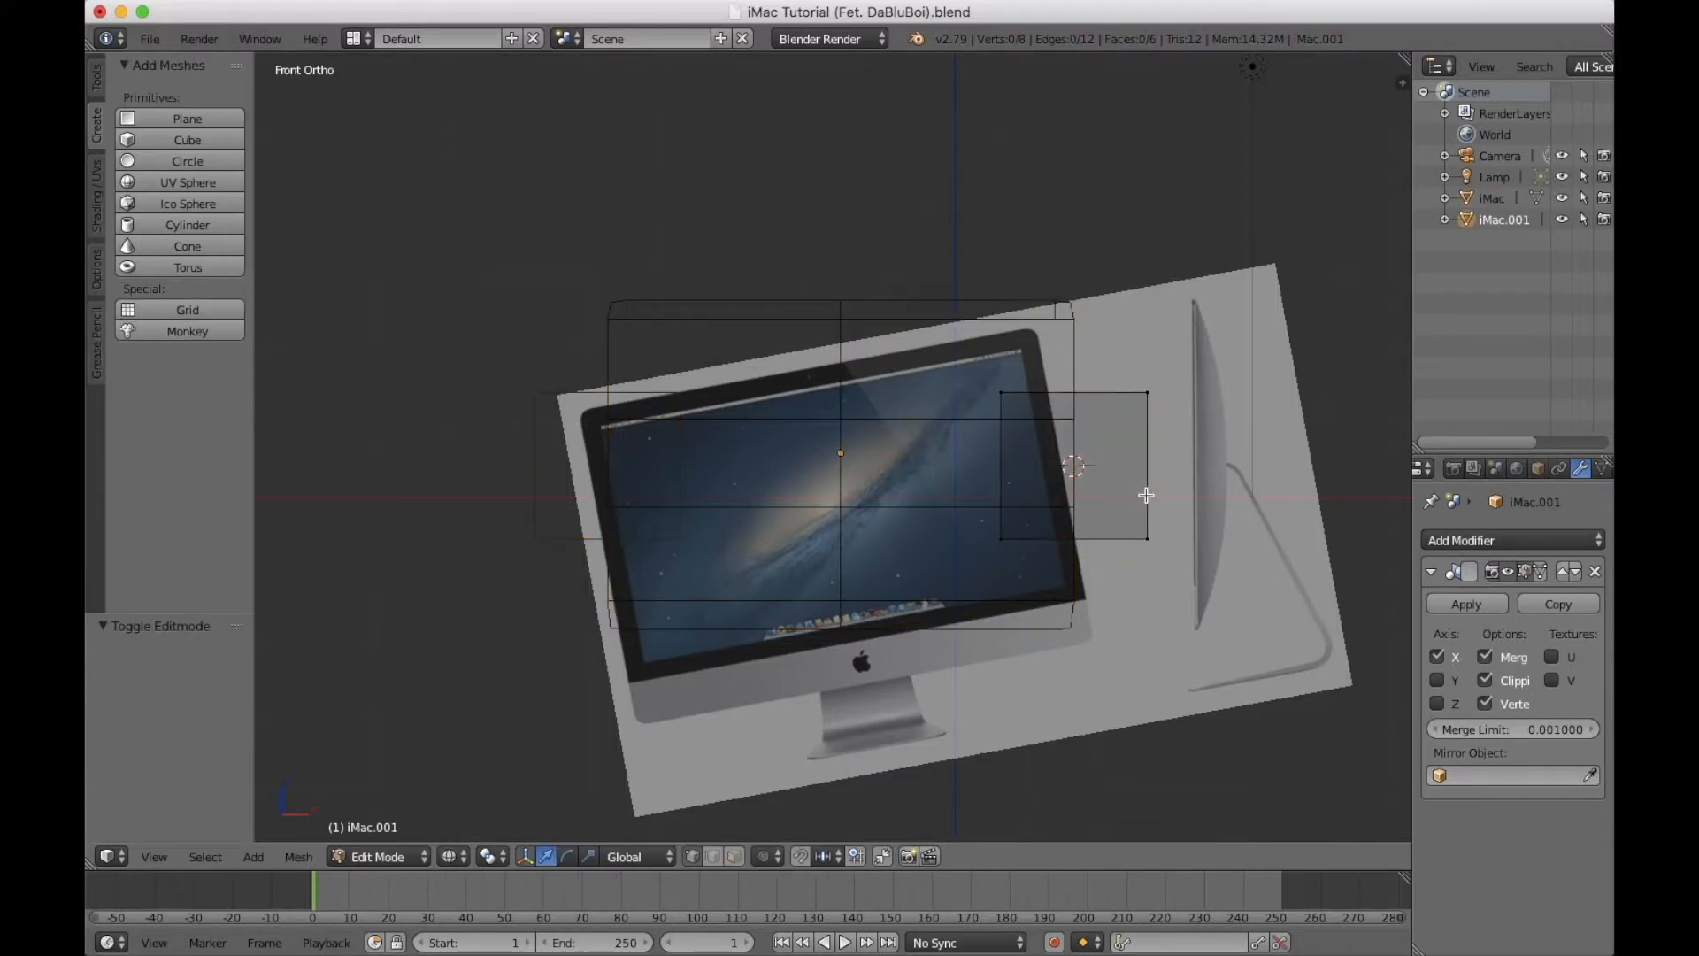
pyautogui.press('a')
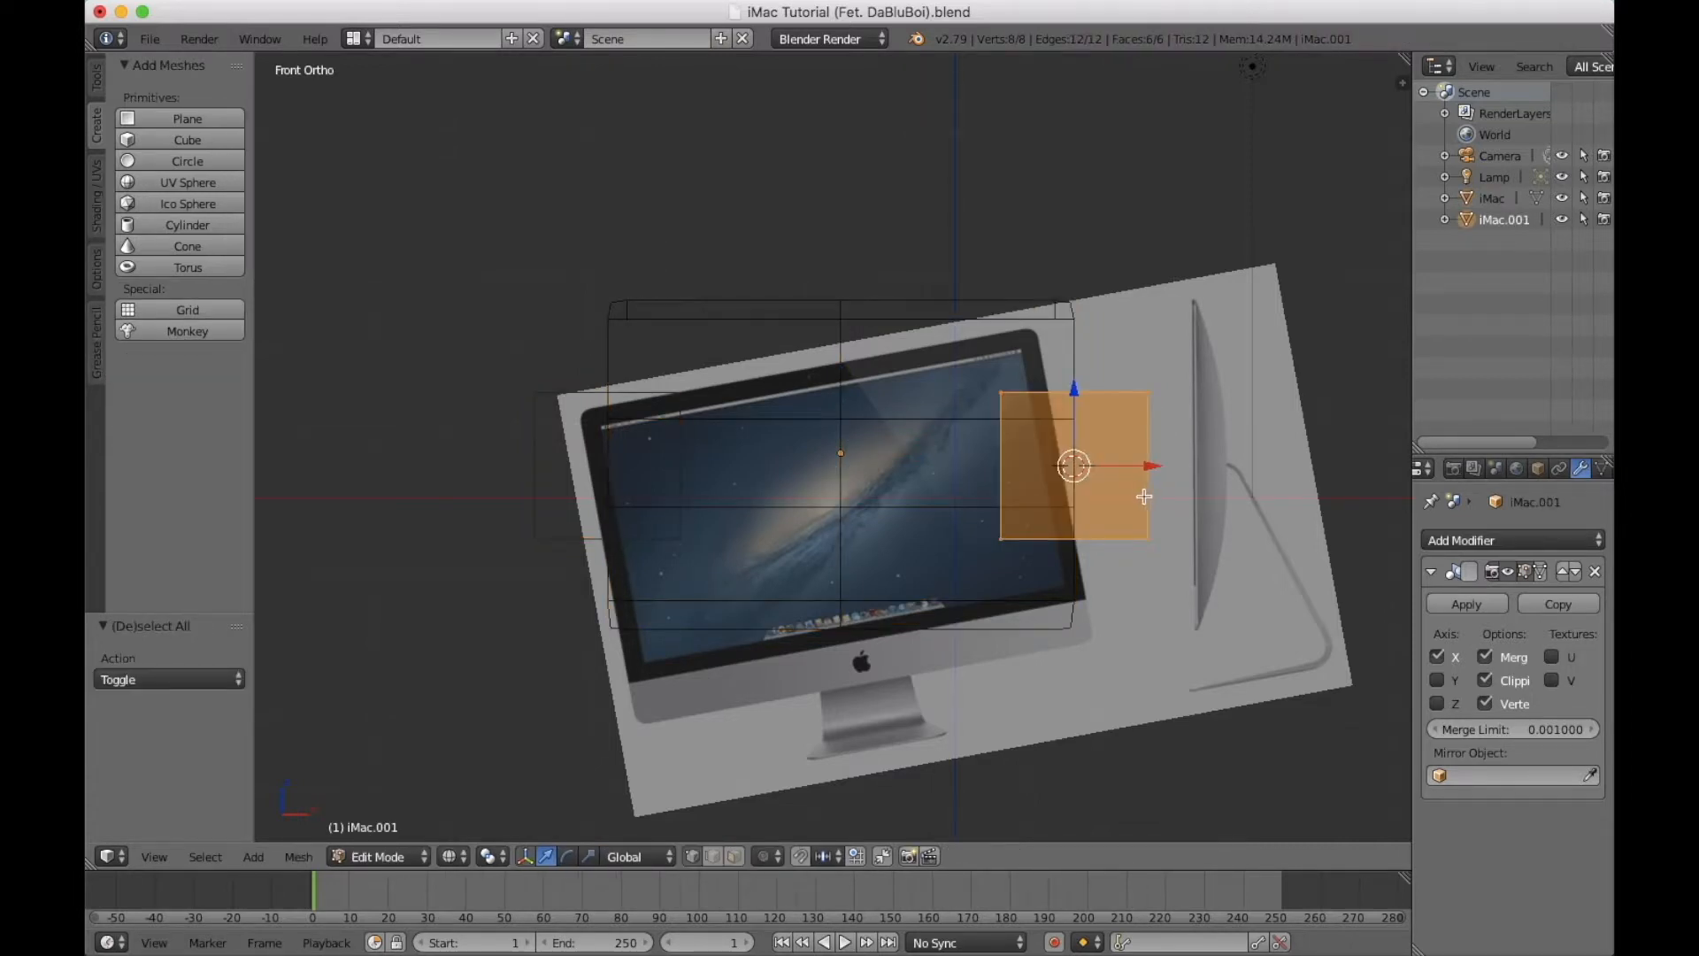
pyautogui.moveTo(1153, 466); pyautogui.dragTo(1006, 467)
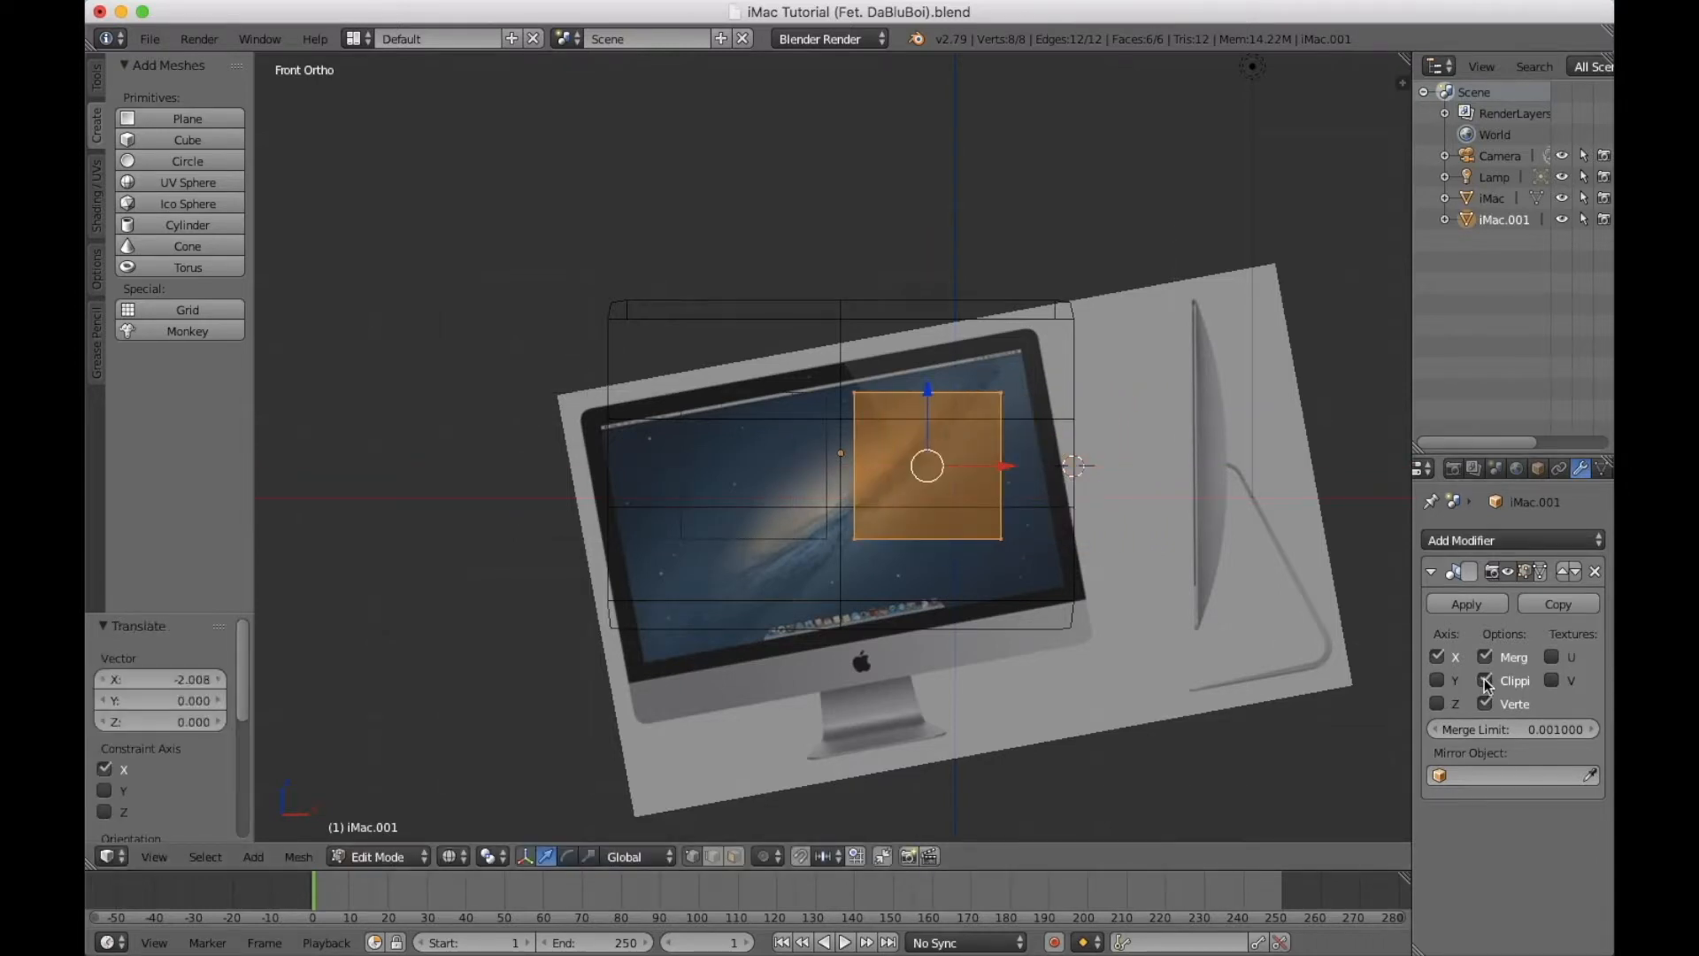
pyautogui.press('z')
pyautogui.click(1562, 198)
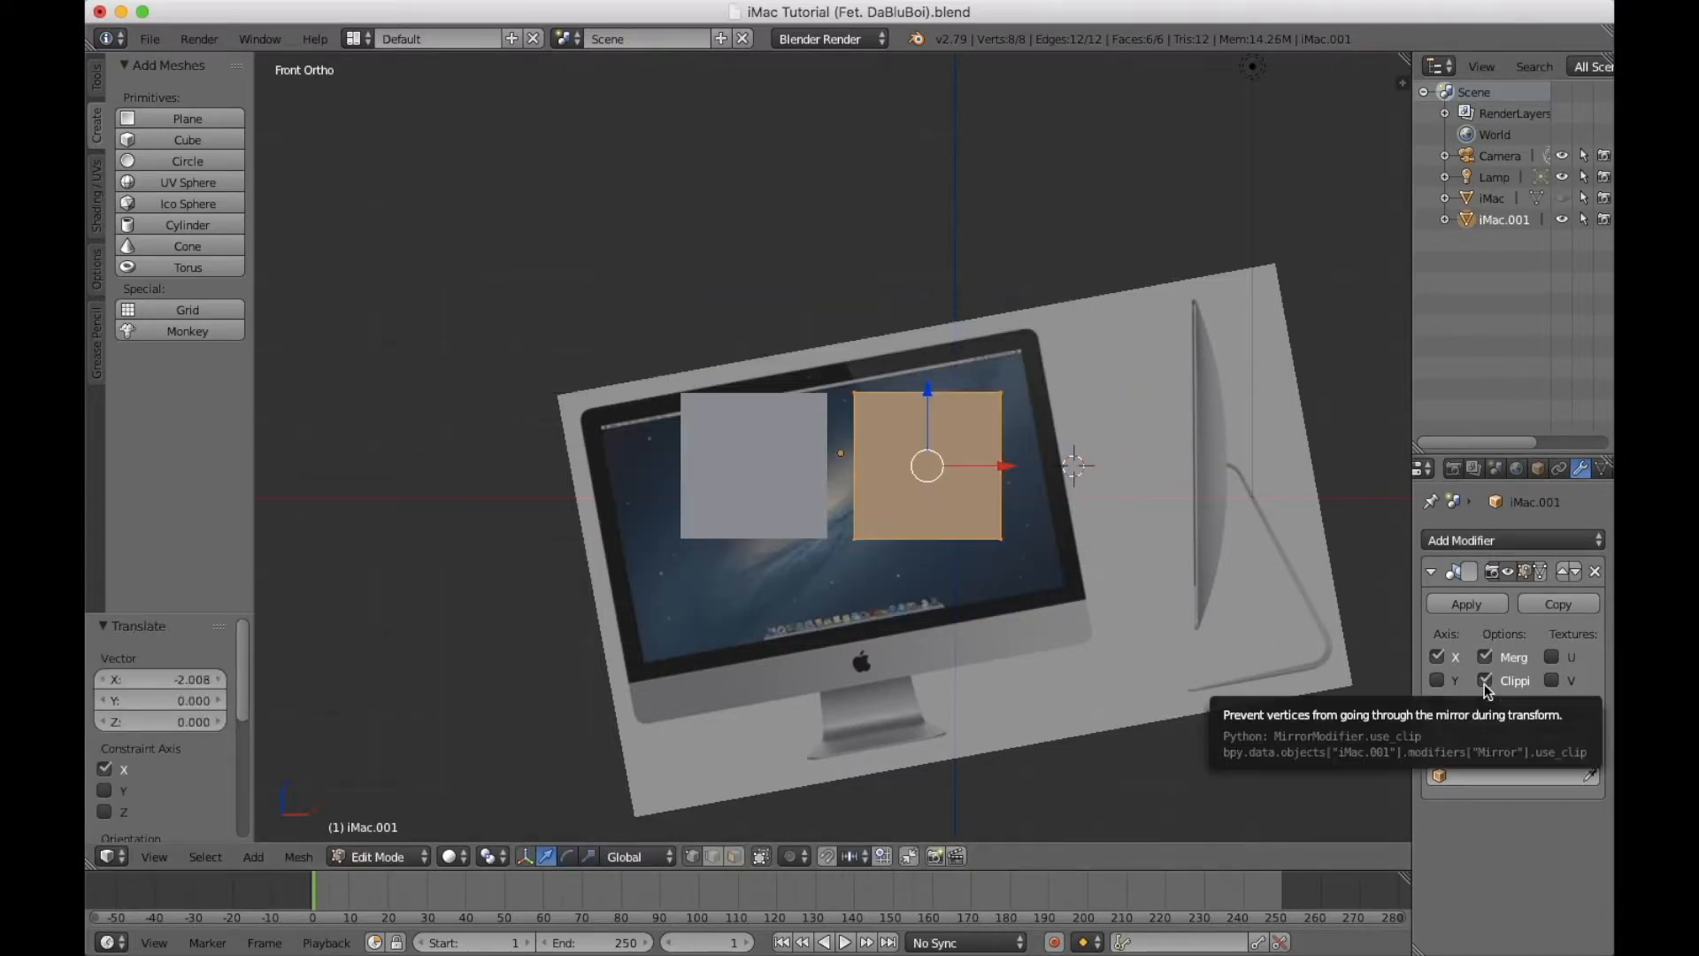
pyautogui.click(1485, 685)
# Add a centred vertical loop cut to the cube and delete the faces of its outer half on the positive X side.
pyautogui.hotkey('ctrl', 'r')
pyautogui.click(933, 528)
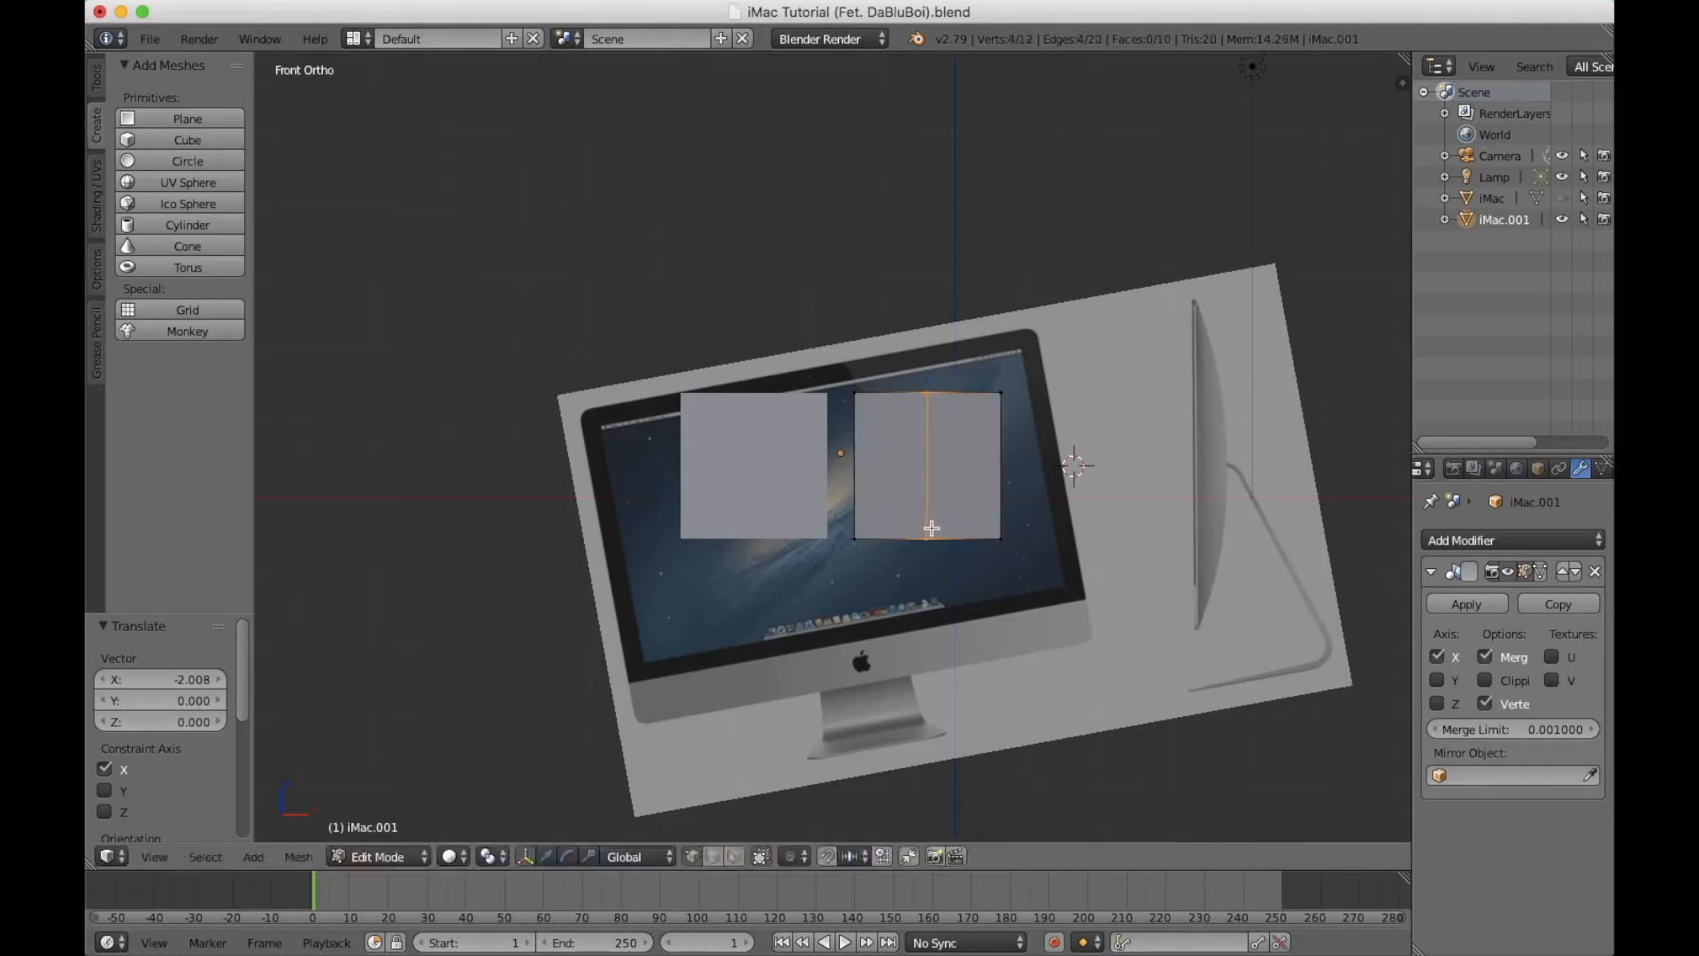
pyautogui.click(933, 528)
pyautogui.press('z')
pyautogui.press('b')
pyautogui.moveTo(986, 368); pyautogui.dragTo(1035, 599)
pyautogui.press('x')
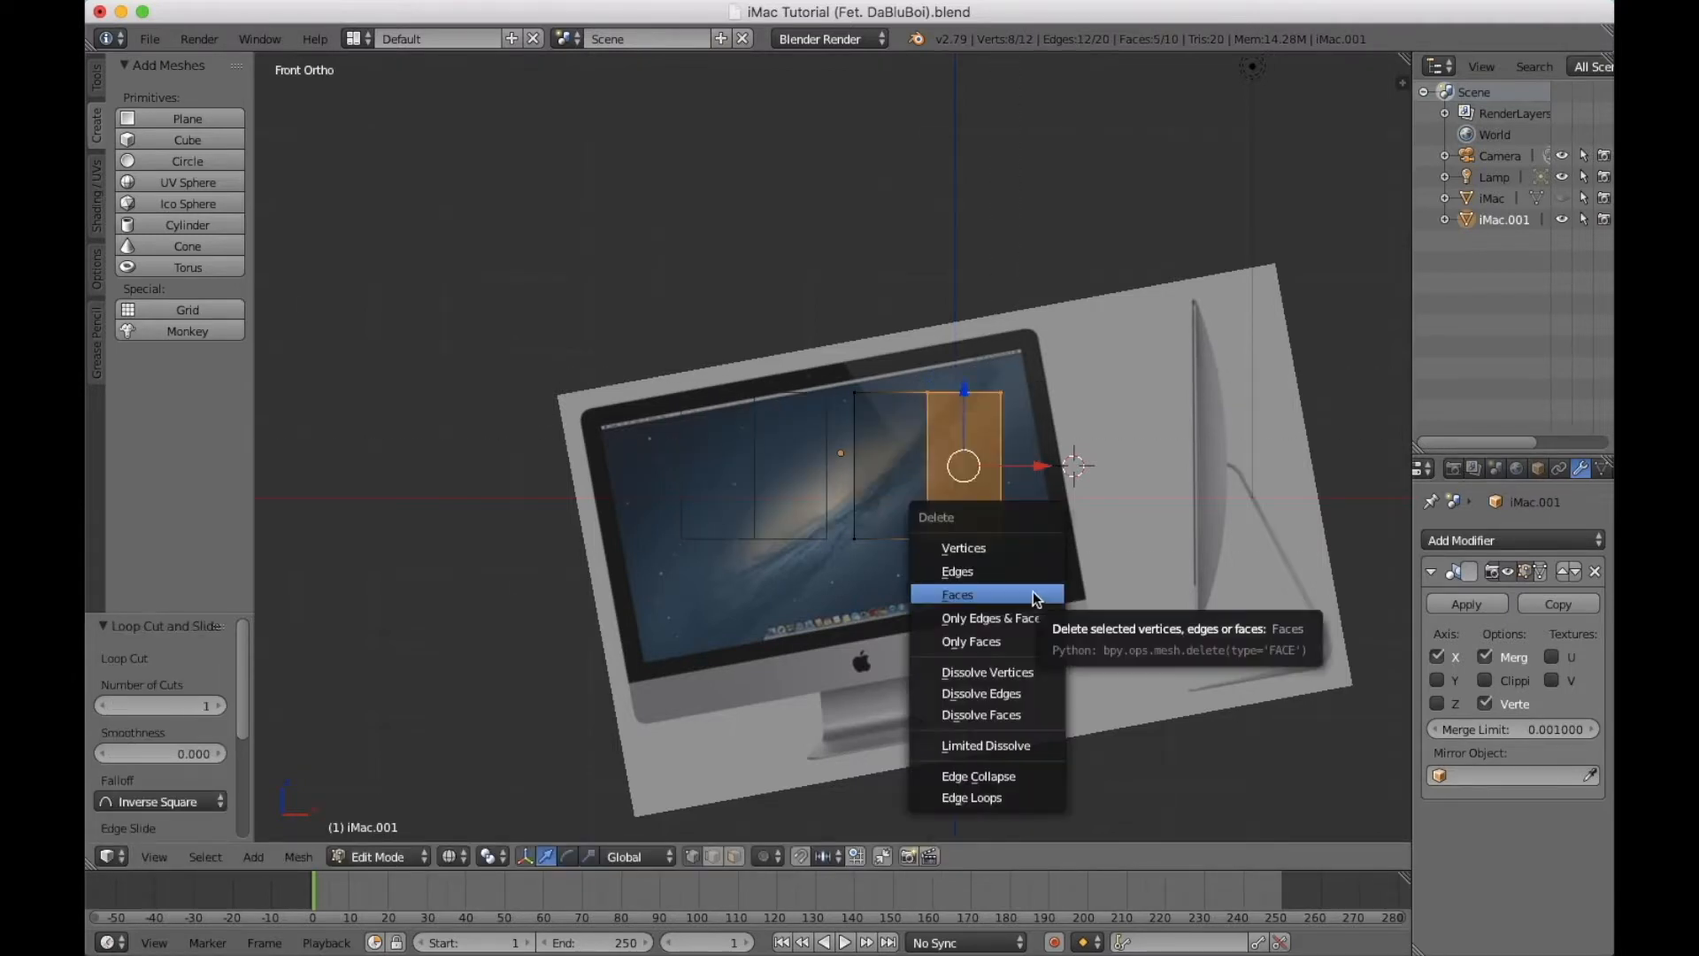
pyautogui.click(1039, 600)
# Shift the remaining half-cube along X toward the mirror plane so its open side overlaps its mirrored copy.
pyautogui.press('z')
pyautogui.moveTo(1037, 598); pyautogui.dragTo(1020, 622, button='middle')
pyautogui.press('a')
pyautogui.moveTo(962, 469); pyautogui.dragTo(892, 483)
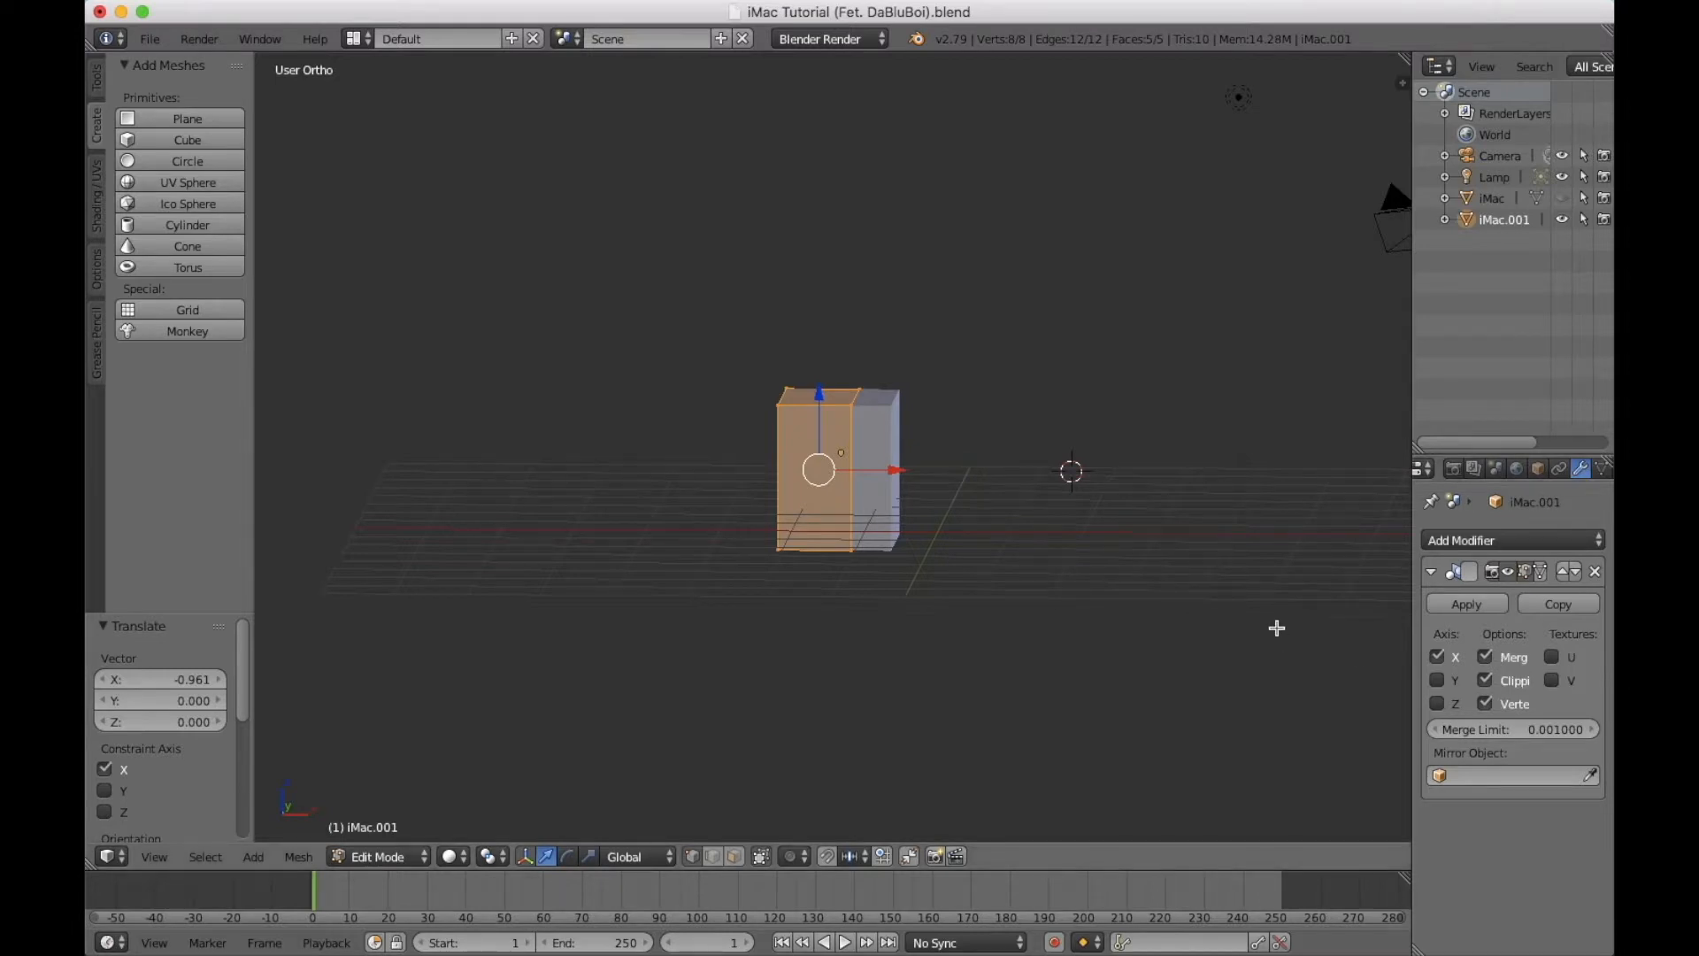
pyautogui.press('z')
pyautogui.press('KP_1')
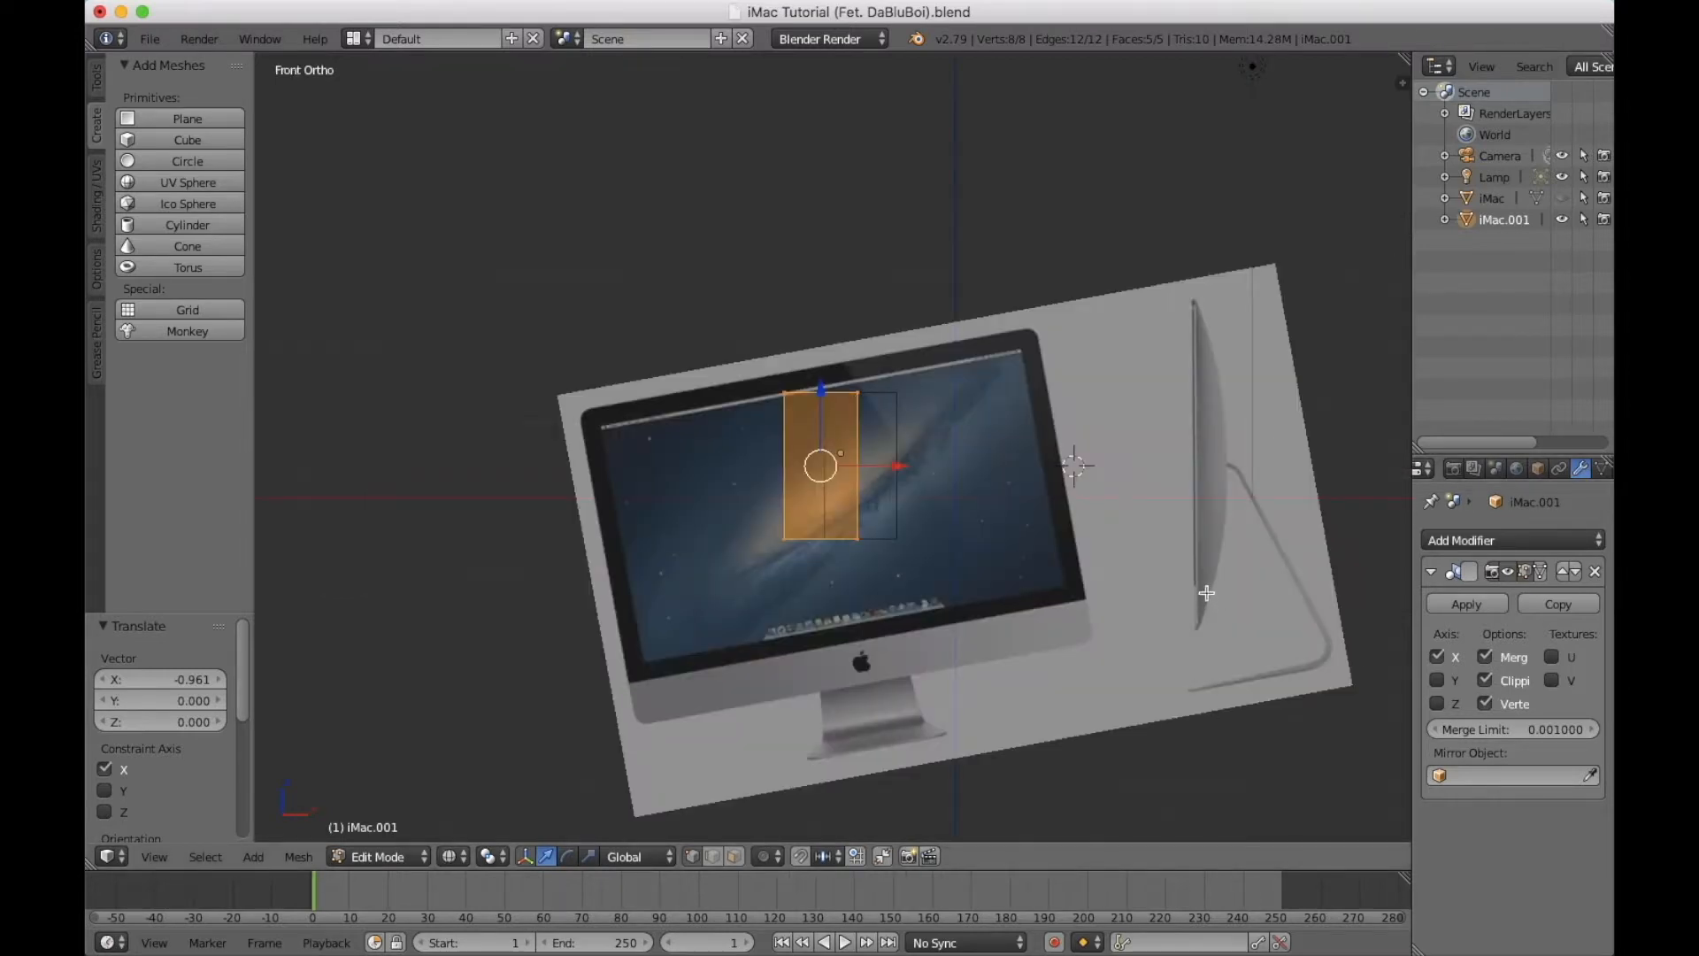
# Show the iMac body again and move the whole block 0.931 along Y to behind the monitor in the side view.
pyautogui.press('KP_3')
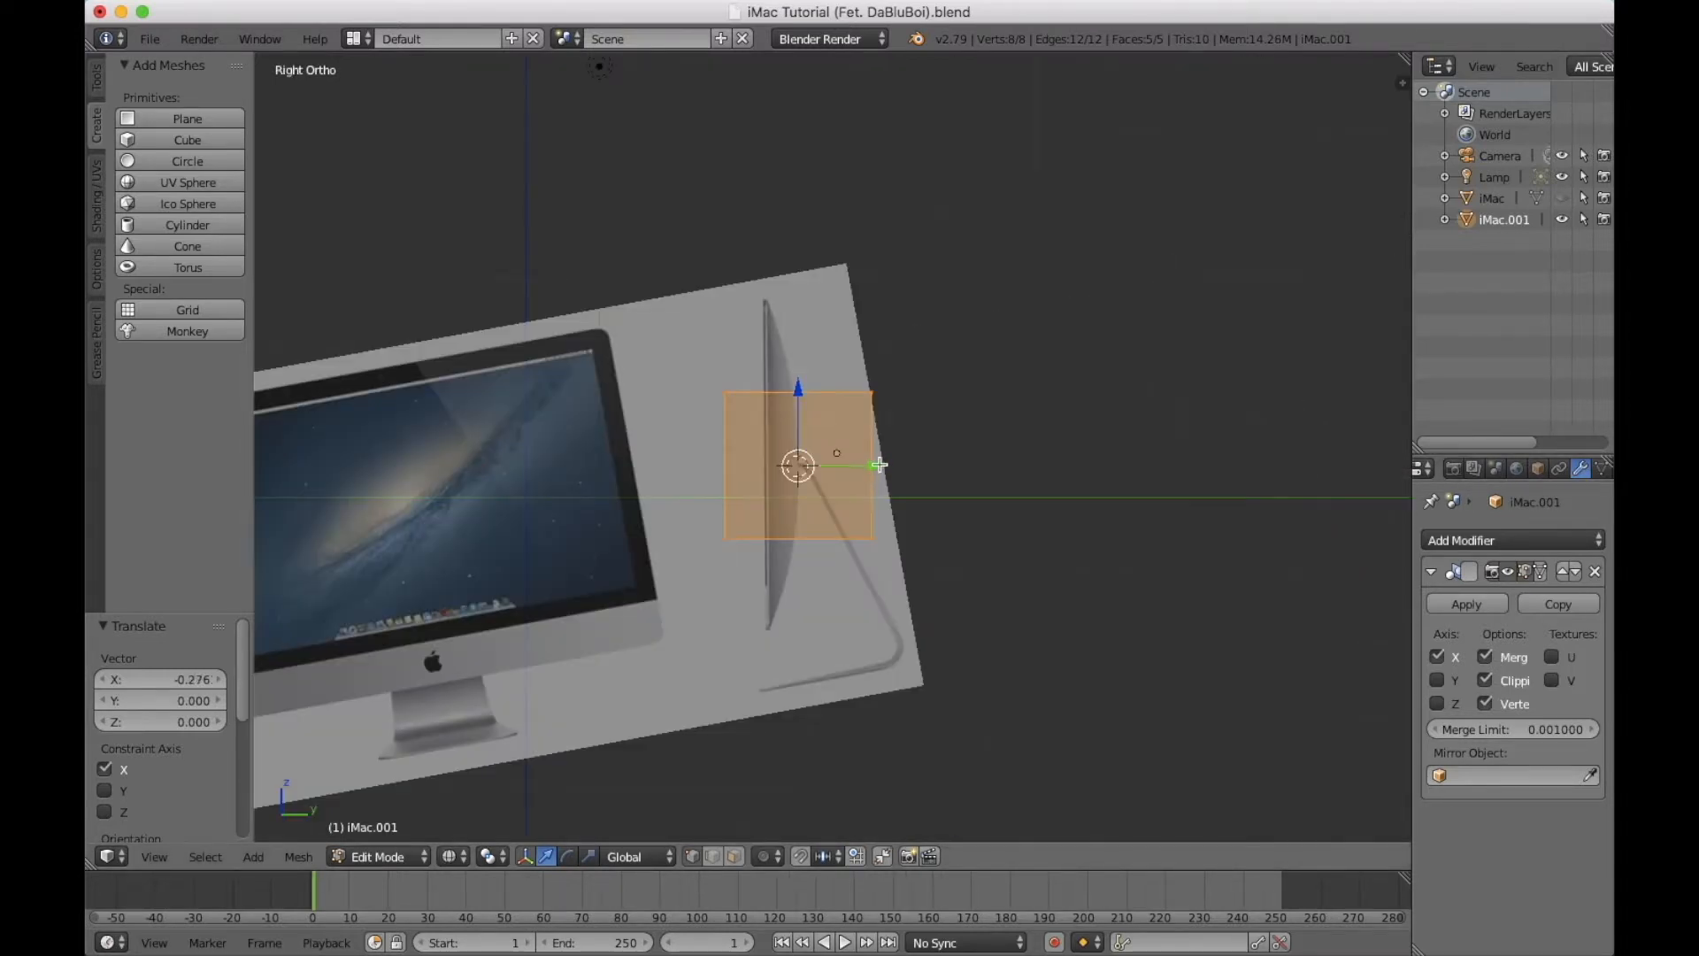
pyautogui.click(1562, 199)
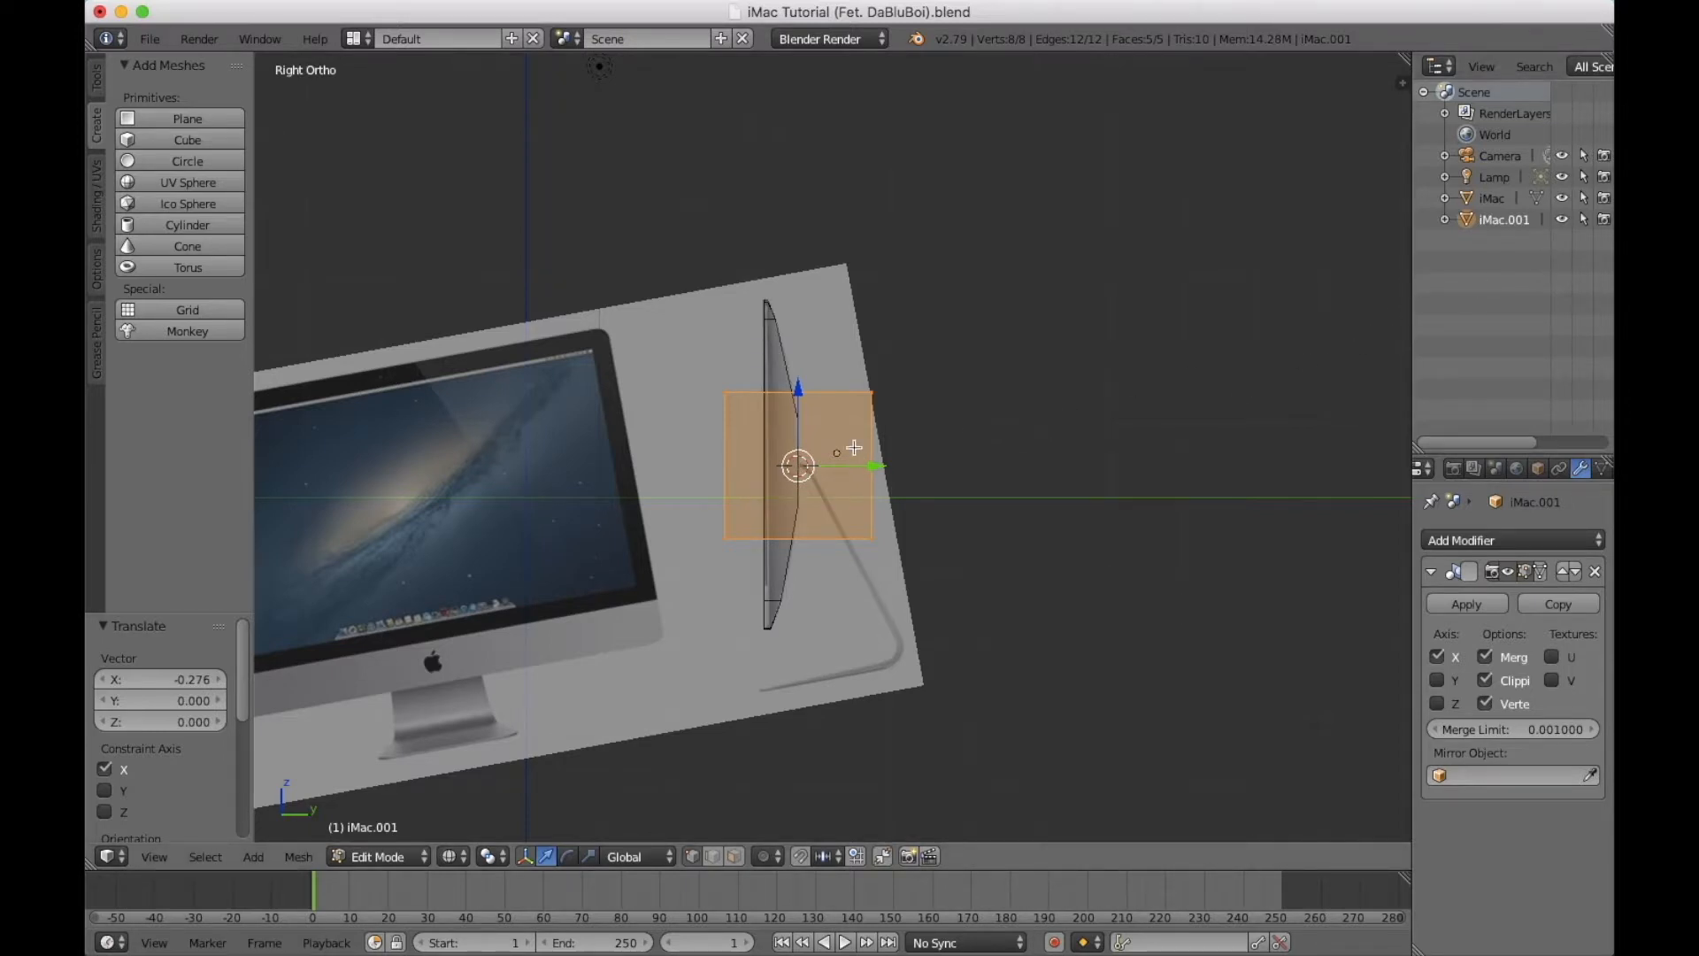
pyautogui.press('a')
pyautogui.press('a')
pyautogui.press('g')
pyautogui.press('y')
pyautogui.click(833, 397)
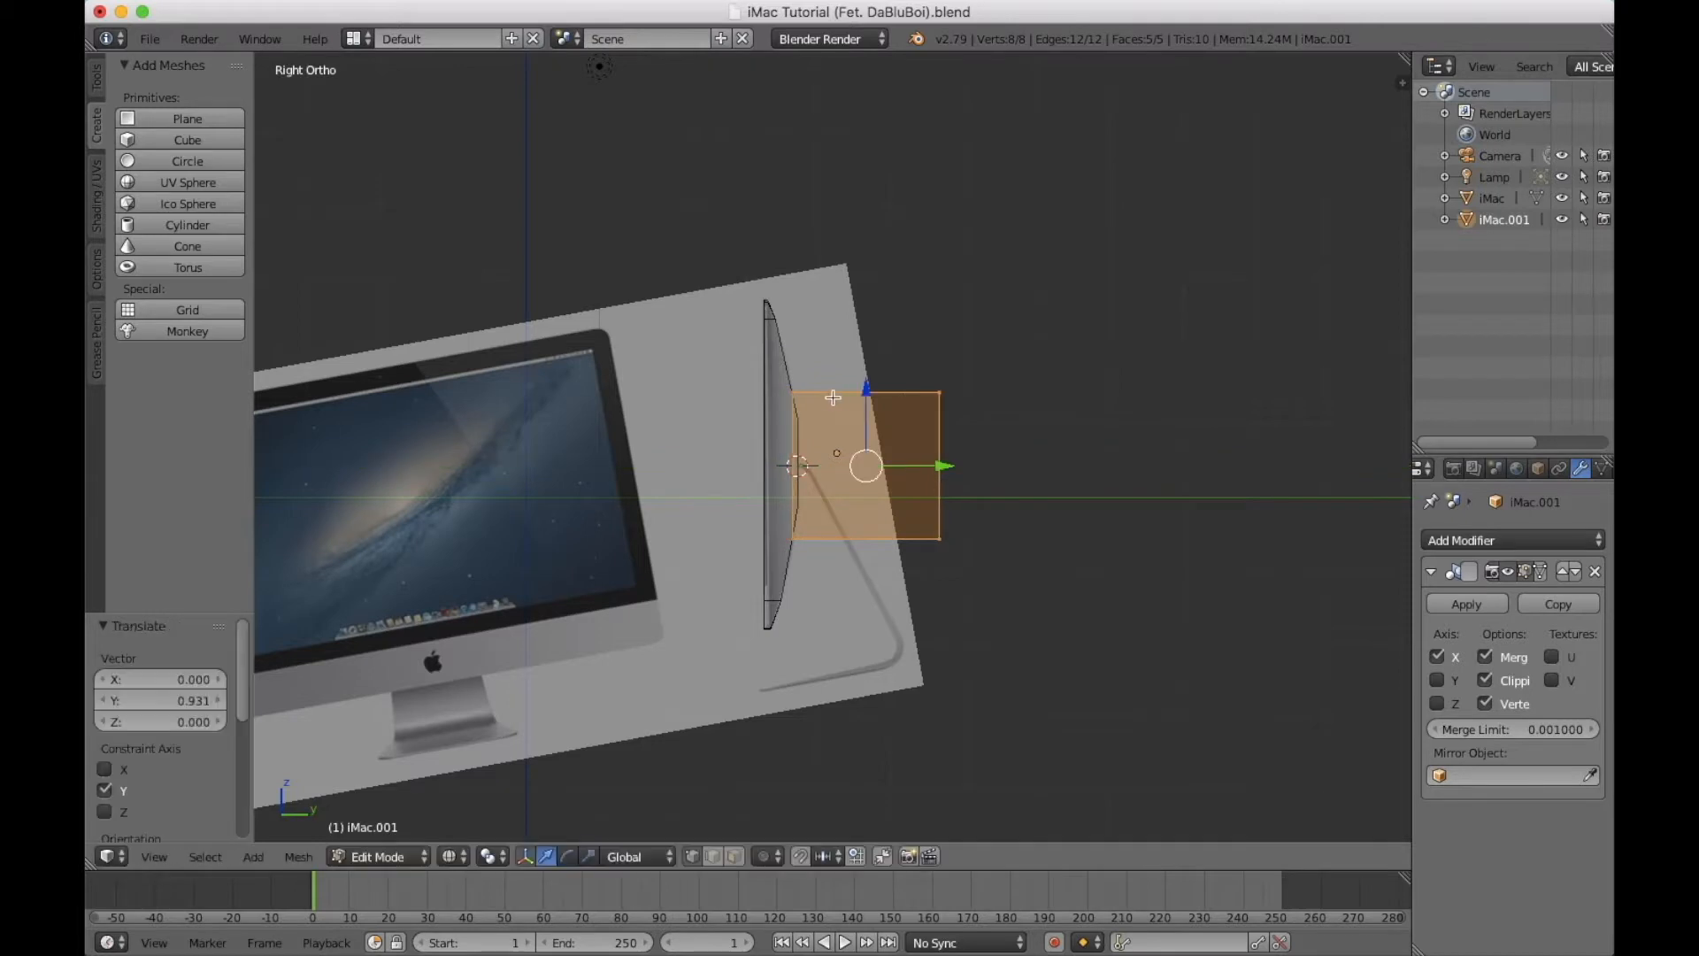
# Lower the block along Z to the upper bend of the reference stand and move it 0.218 along Y.
pyautogui.moveTo(875, 398); pyautogui.dragTo(877, 485)
pyautogui.scroll(4, 879, 531)
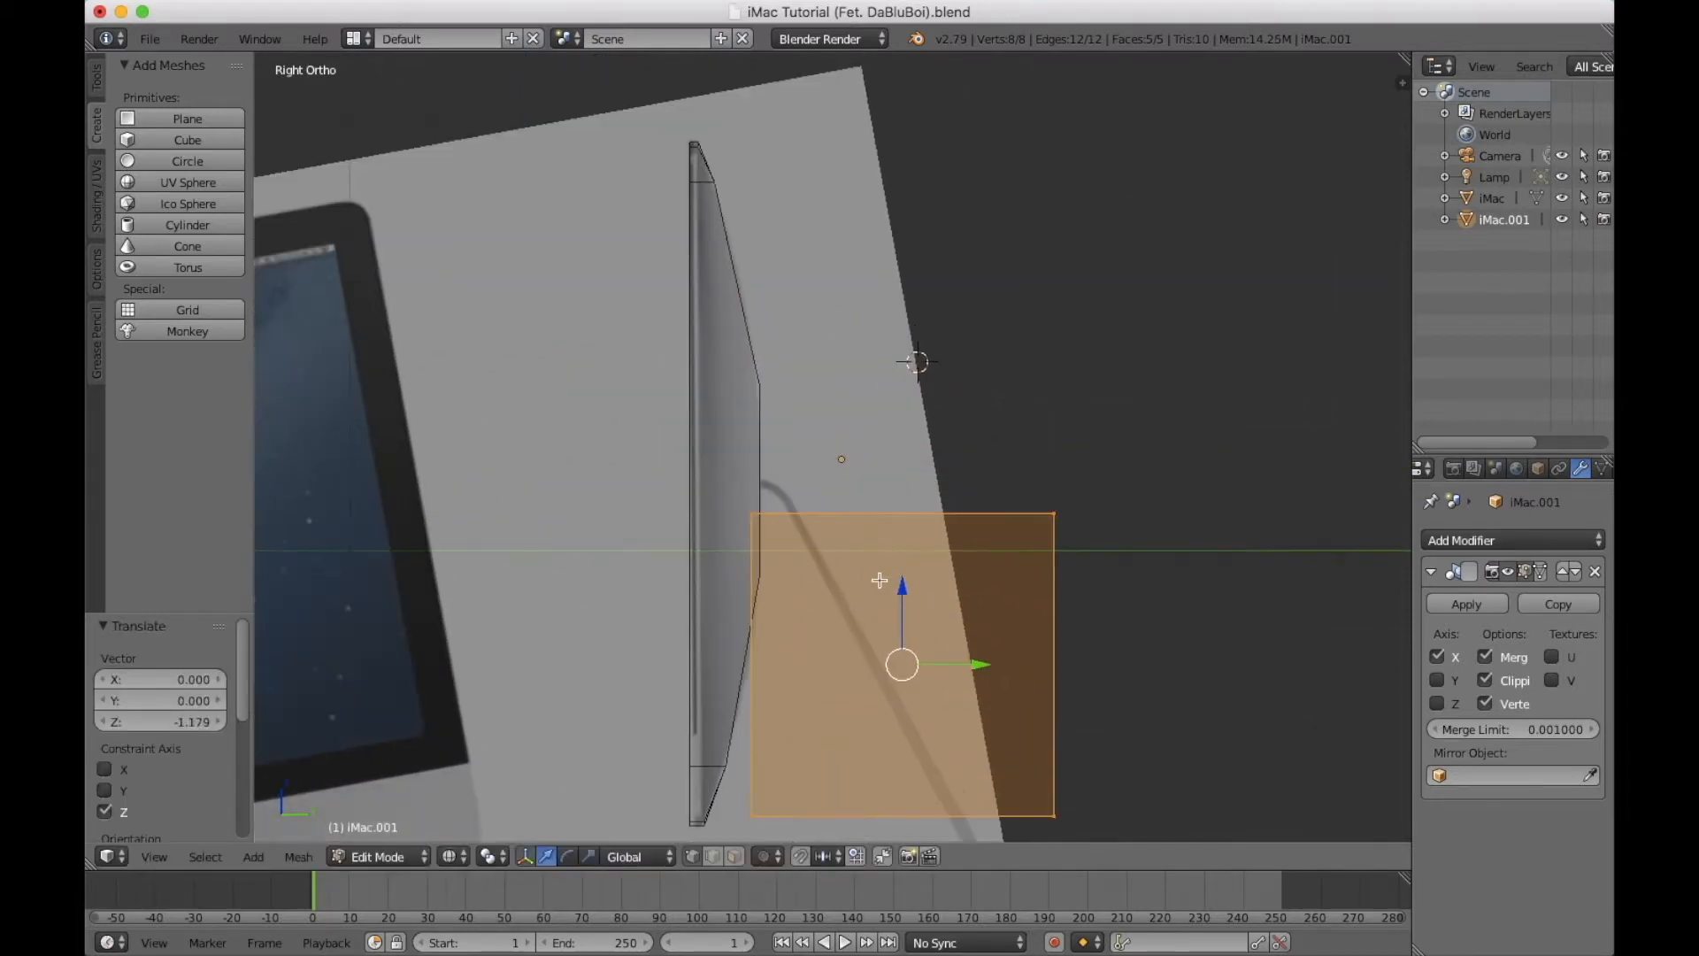
pyautogui.moveTo(907, 585); pyautogui.dragTo(906, 585)
pyautogui.moveTo(978, 654); pyautogui.dragTo(1026, 659)
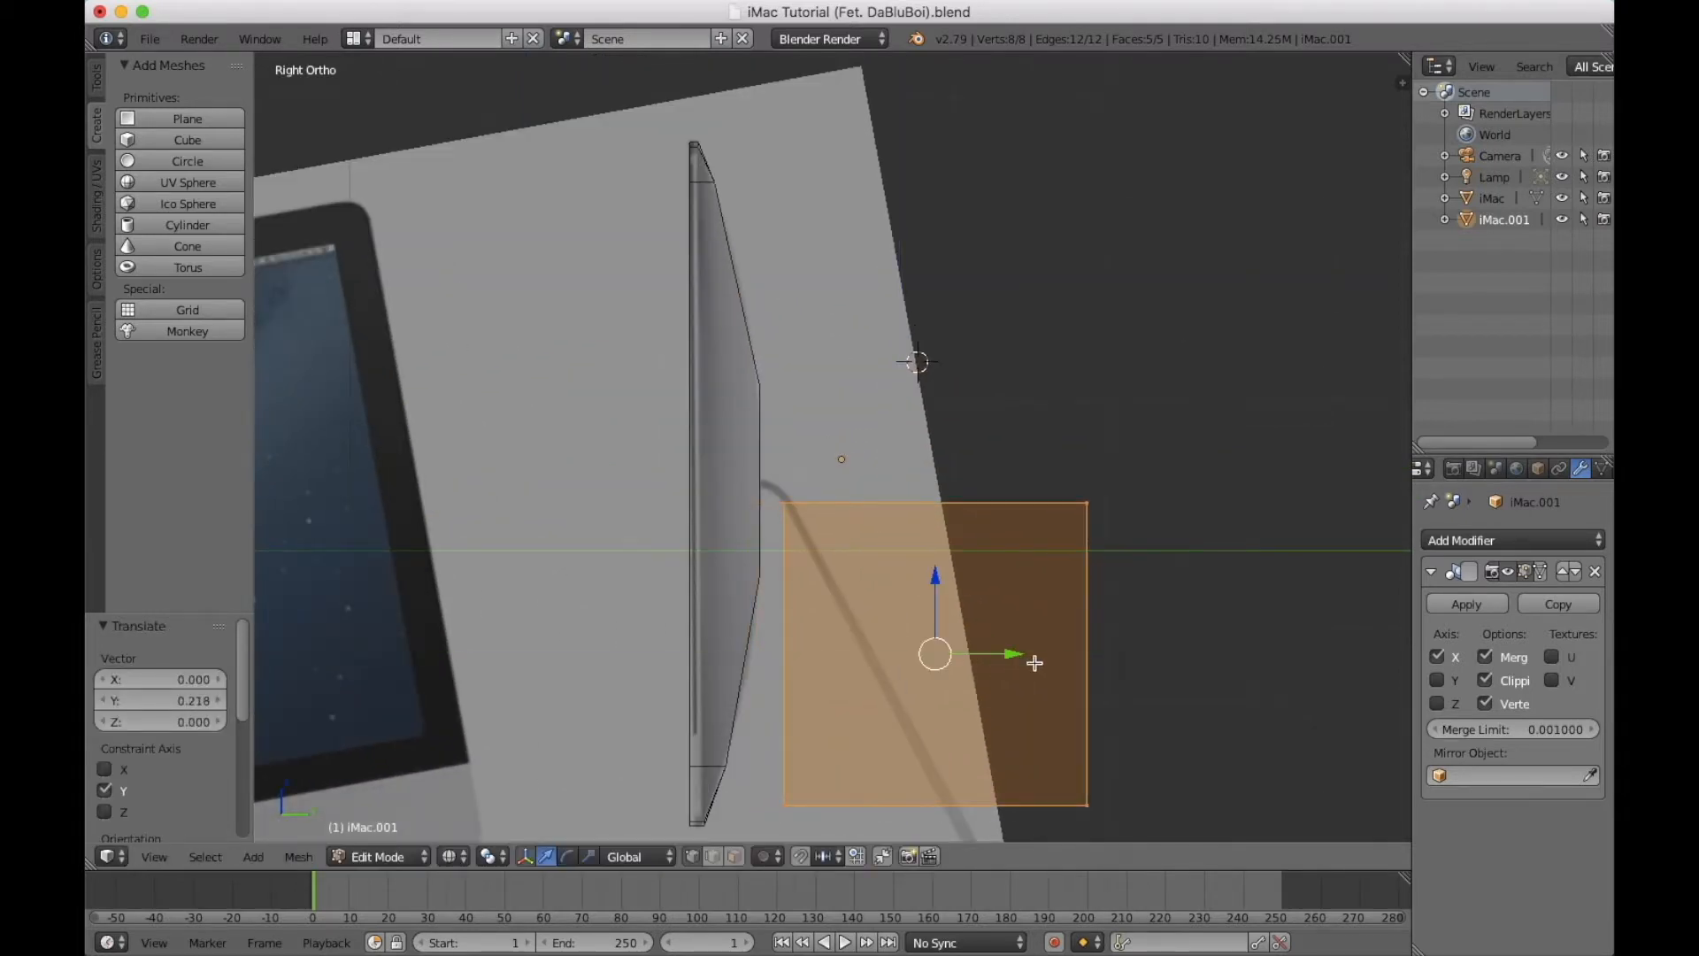
# Rename the separated object as iMac Stand and make the iMac body unselectable.
pyautogui.doubleClick(1516, 218)
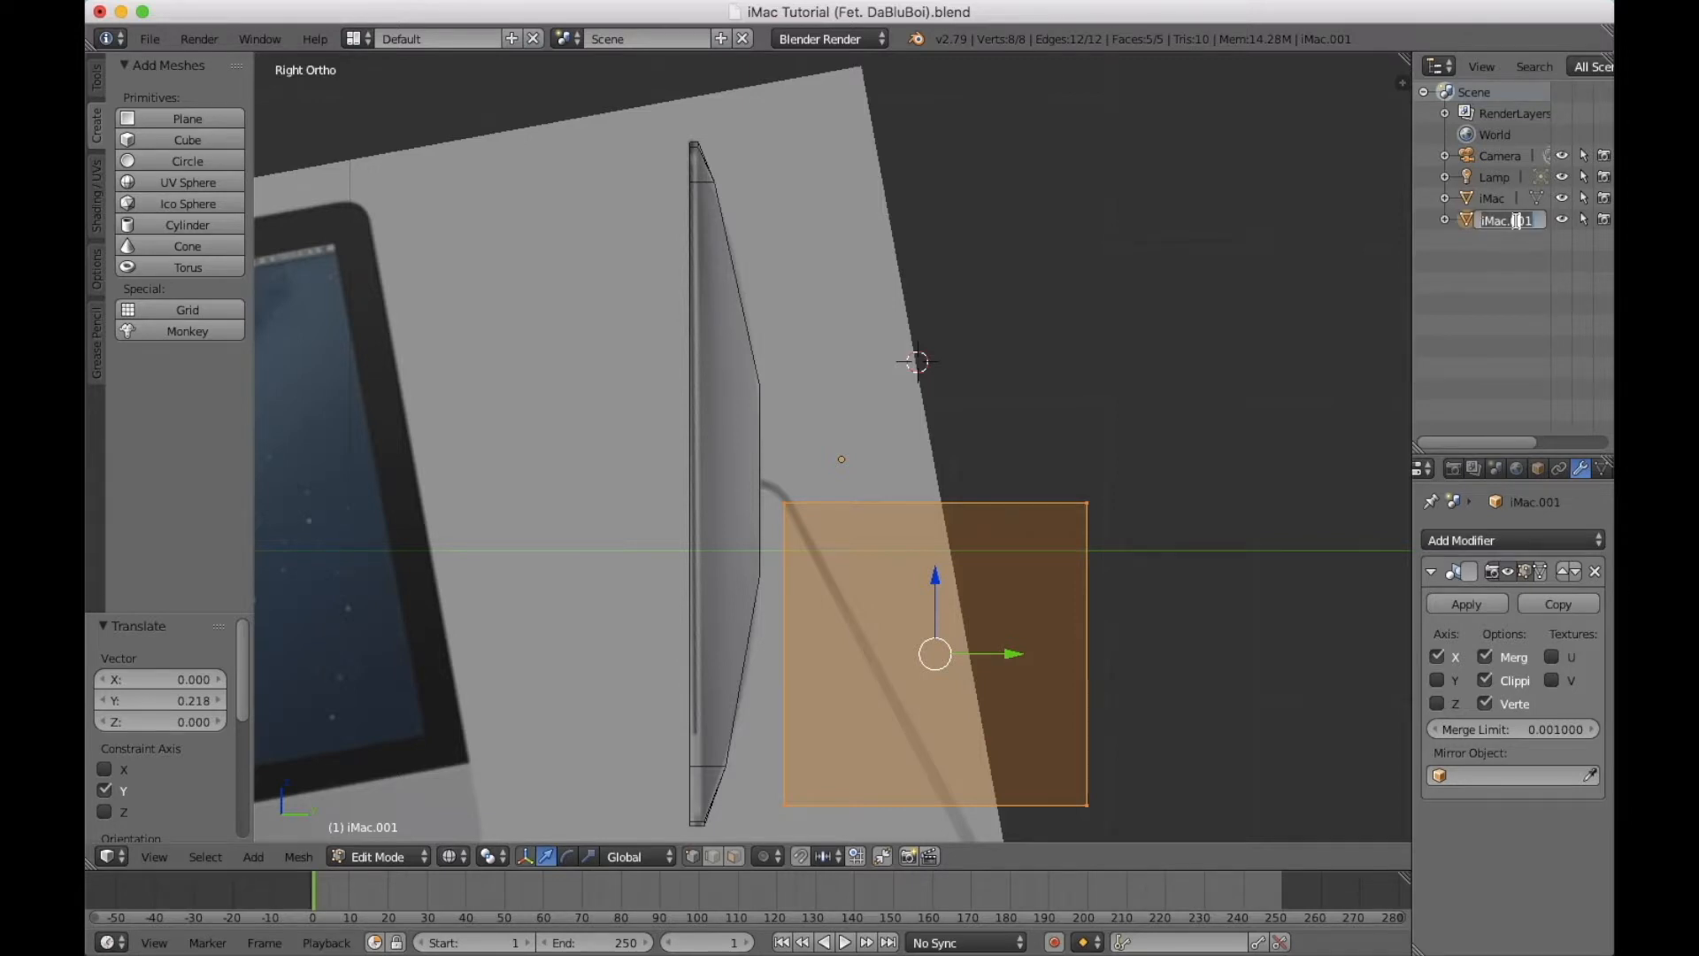
pyautogui.press('Right')
pyautogui.press('BackSpace')
pyautogui.press('BackSpace')
pyautogui.write('Stand')
pyautogui.press('Return')
pyautogui.click(1584, 198)
pyautogui.scroll(1, 1036, 696)
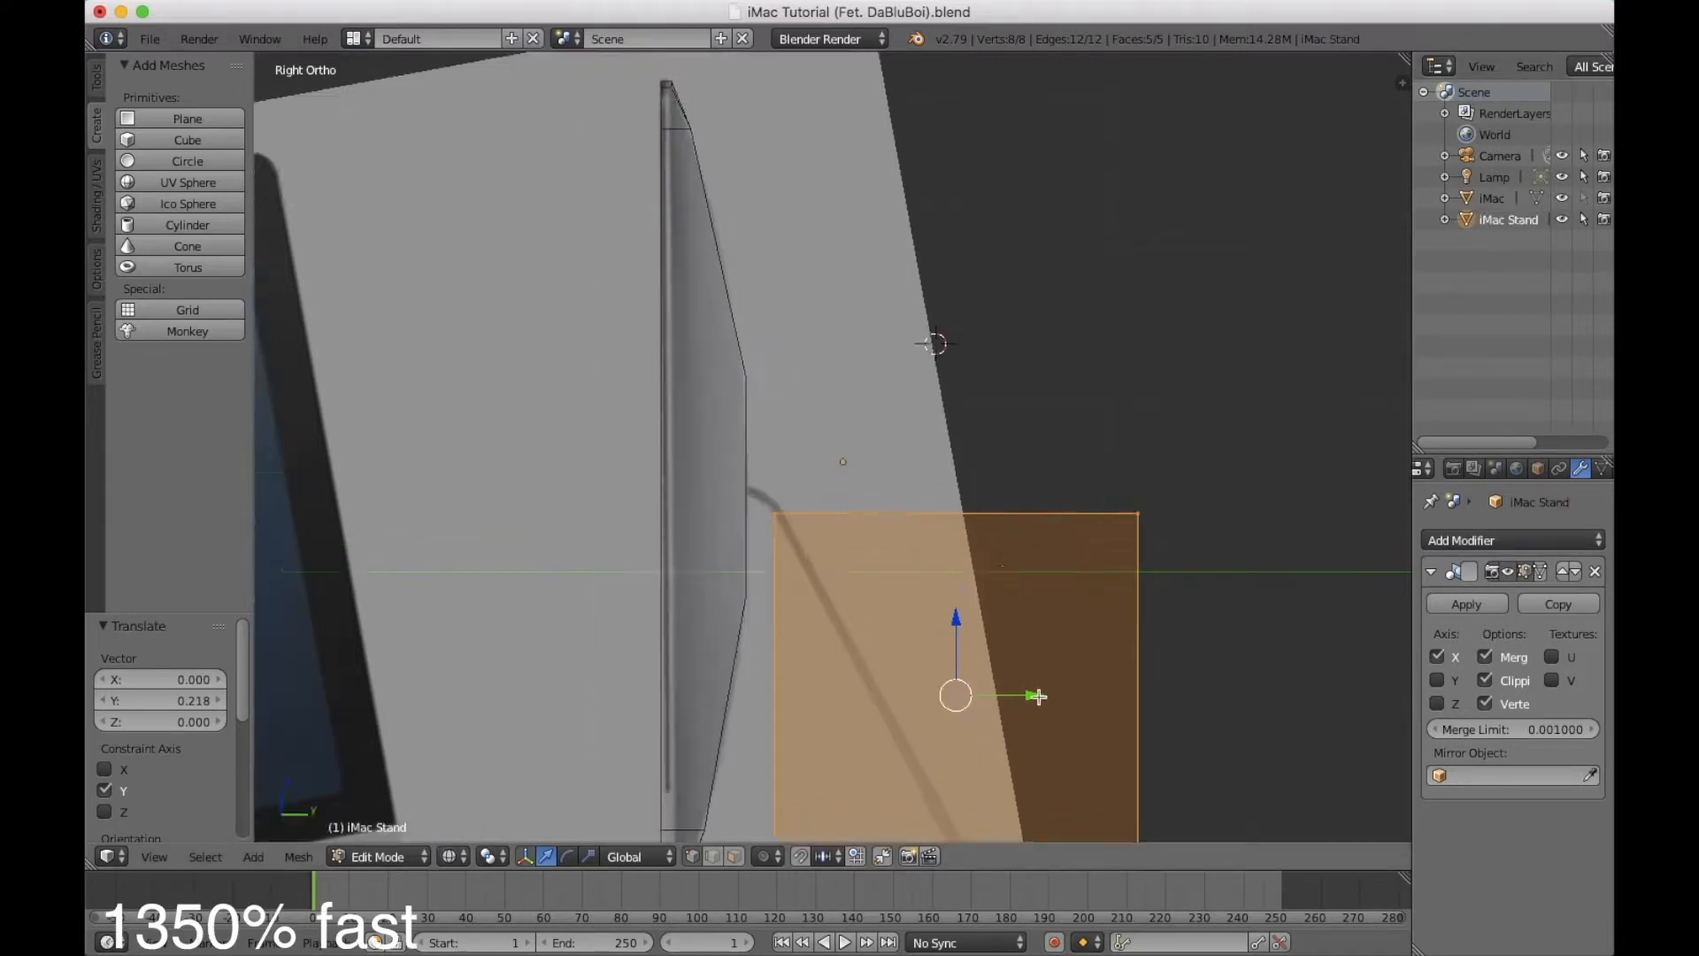
# Slide the block's bottom and top back vertices along Y onto the rear edge of the reference stand's leg.
pyautogui.scroll(-1, 1035, 695)
pyautogui.press('a')
pyautogui.moveTo(1172, 668); pyautogui.dragTo(1049, 675)
pyautogui.press('a')
pyautogui.press('b')
pyautogui.moveTo(929, 489); pyautogui.dragTo(1016, 562)
pyautogui.moveTo(1047, 517); pyautogui.dragTo(894, 538)
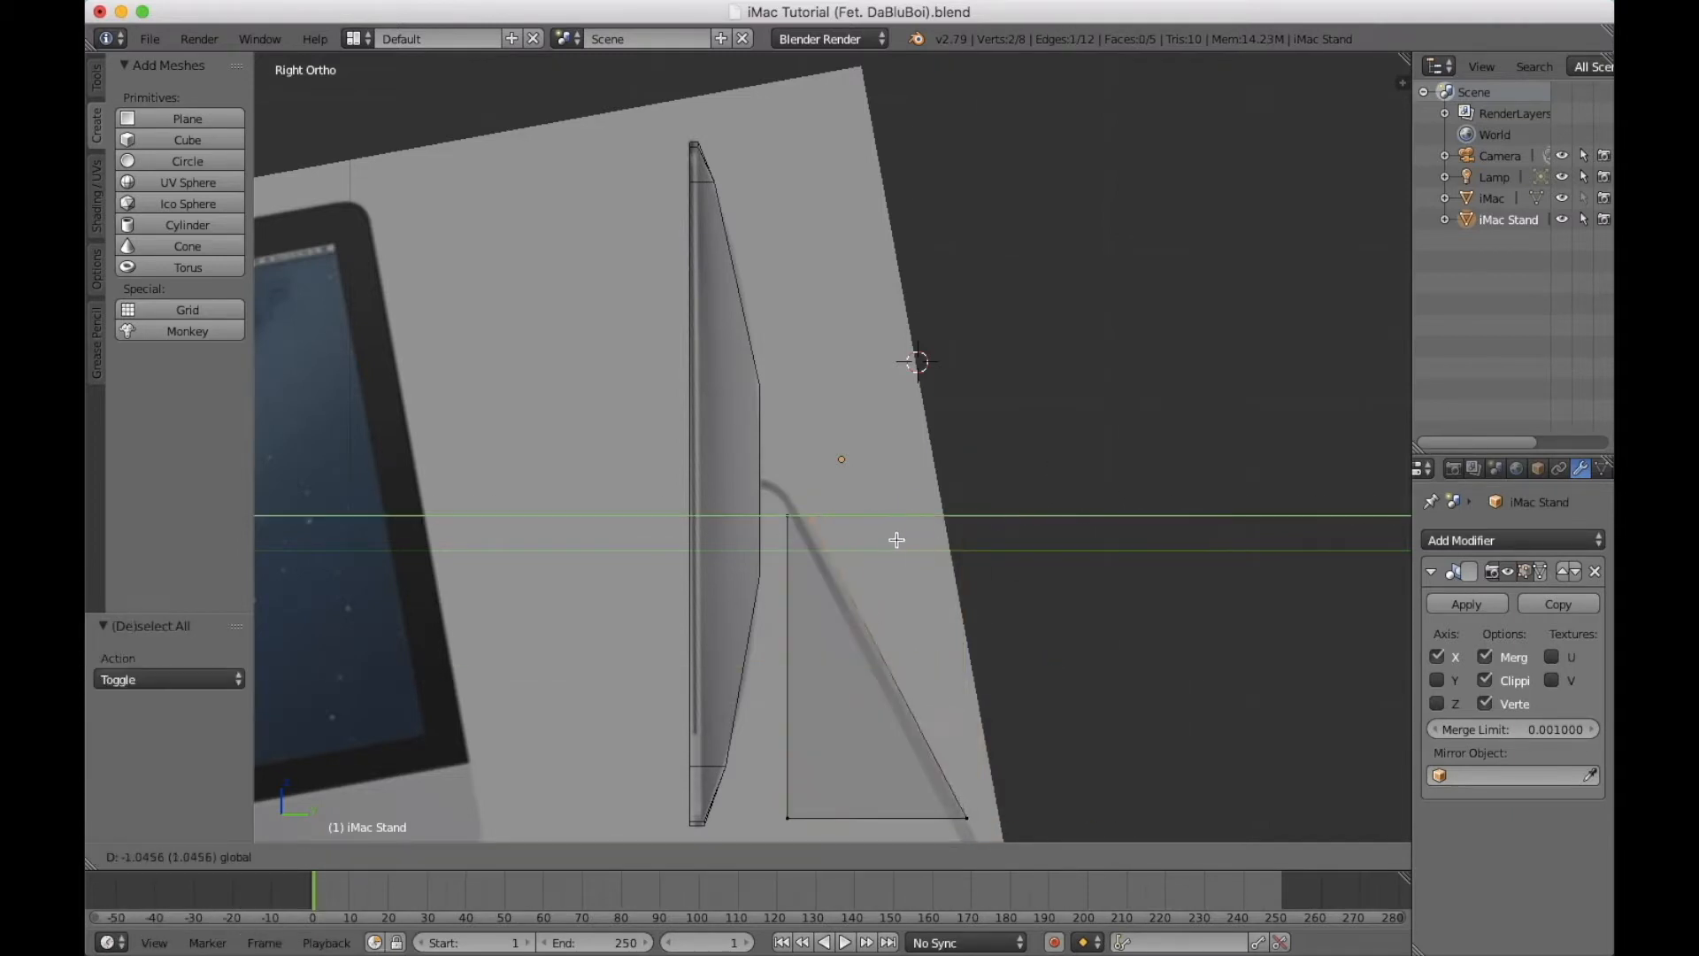
# Slide the block's bottom front vertices along Y to narrow it to the thickness of the reference leg.
pyautogui.press('a')
pyautogui.moveTo(772, 802); pyautogui.dragTo(807, 834)
pyautogui.moveTo(867, 818); pyautogui.dragTo(1029, 788)
pyautogui.keyDown('shift'); pyautogui.moveTo(984, 813); pyautogui.dragTo(918, 433, button='middle'); pyautogui.keyUp('shift')
pyautogui.press('a')
# Rotate the leg's lower end and move it along Y and Z to line up with the start of the lower bend.
pyautogui.scroll(2, 941, 418)
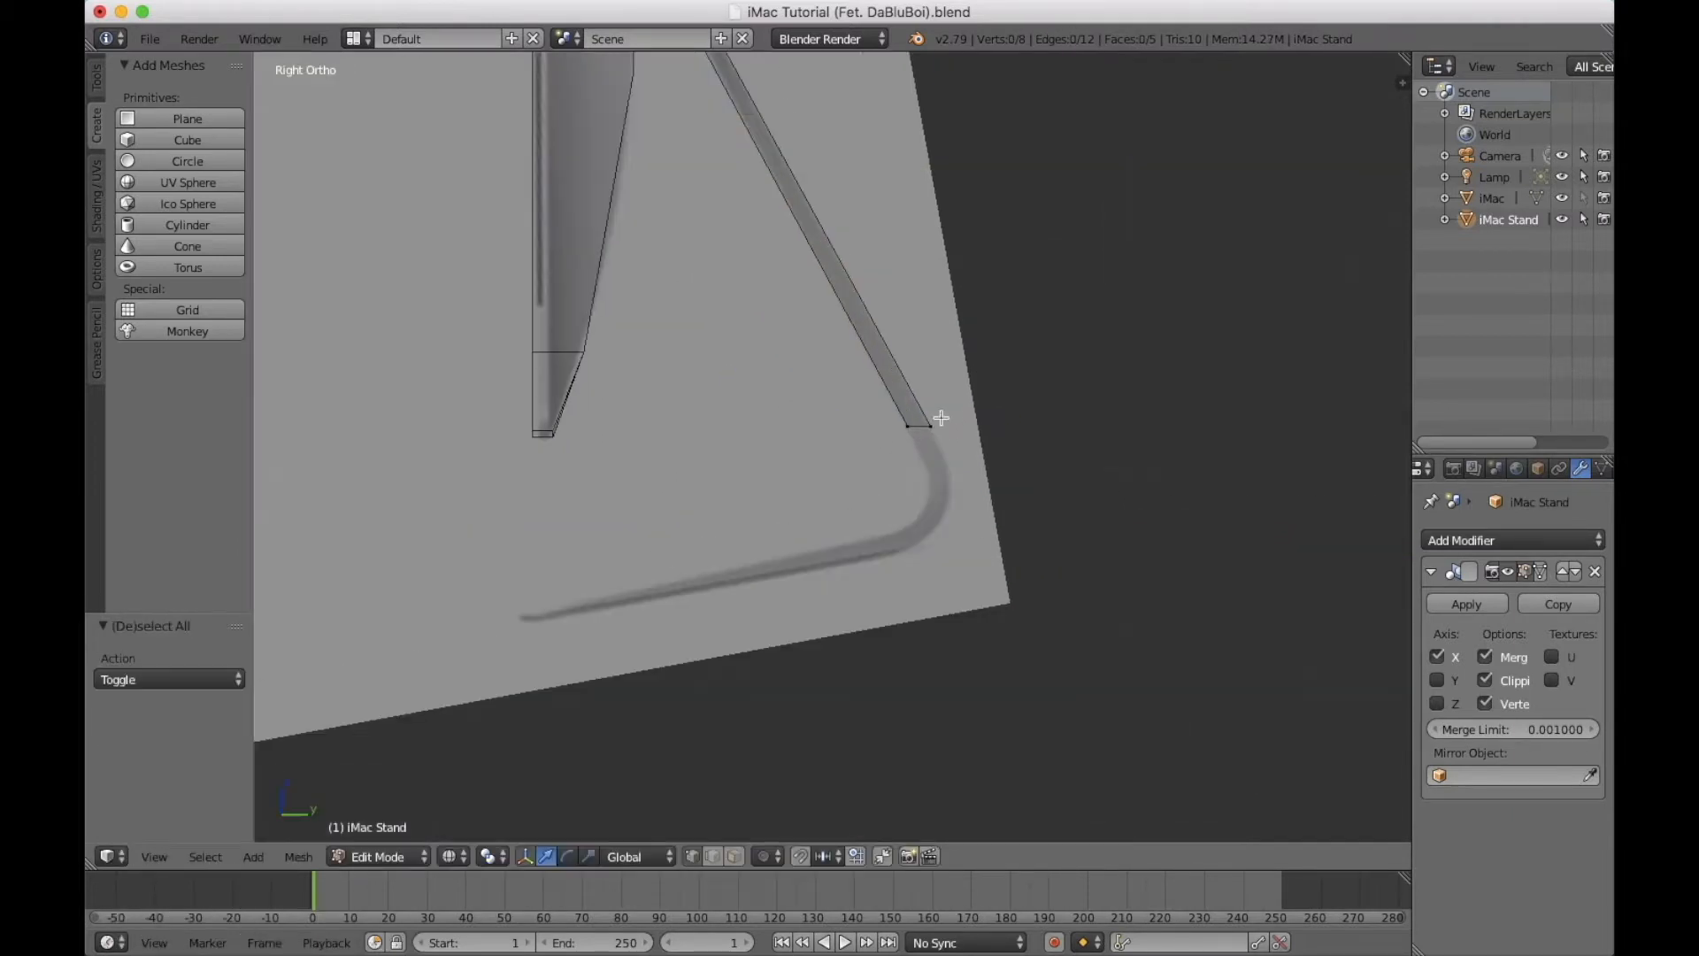
pyautogui.press('b')
pyautogui.moveTo(894, 405); pyautogui.dragTo(978, 423)
pyautogui.press('r')
pyautogui.click(978, 455)
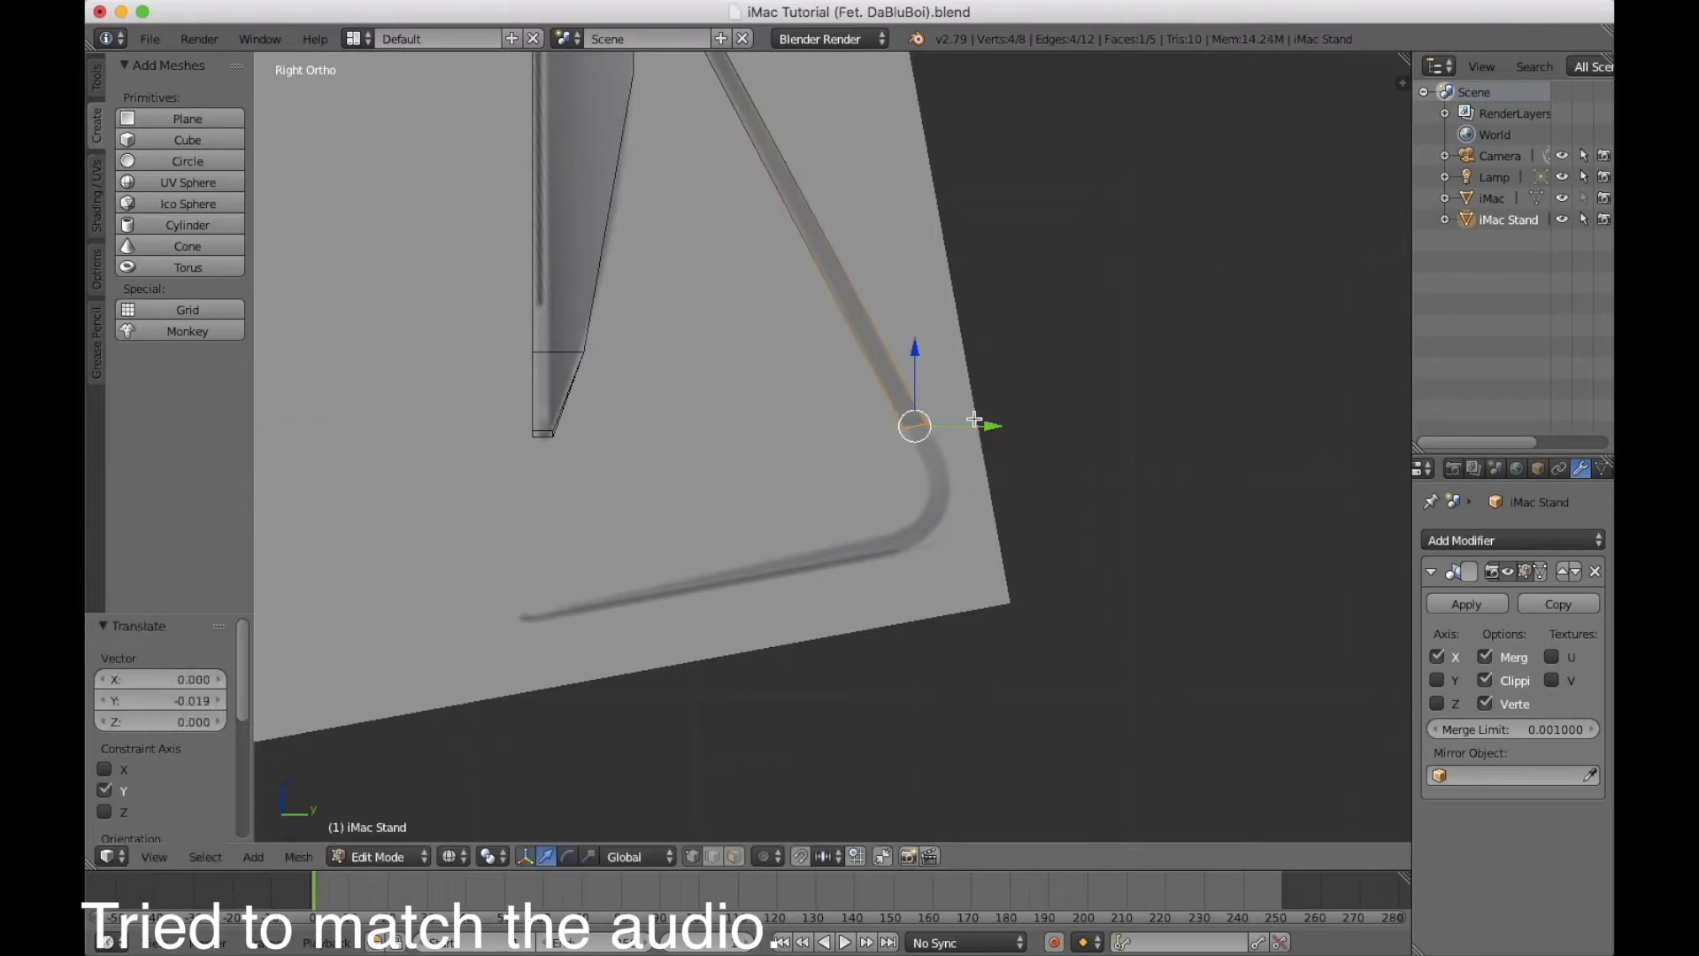
pyautogui.moveTo(915, 348); pyautogui.dragTo(914, 397)
pyautogui.moveTo(992, 475); pyautogui.dragTo(1014, 474)
pyautogui.moveTo(940, 407); pyautogui.dragTo(940, 396)
# Adjust the front vertices at the leg's upper end to match the reference, checking the leg from an angle.
pyautogui.keyDown('shift'); pyautogui.moveTo(1005, 428); pyautogui.dragTo(1030, 710, button='middle'); pyautogui.keyUp('shift')
pyautogui.press('a')
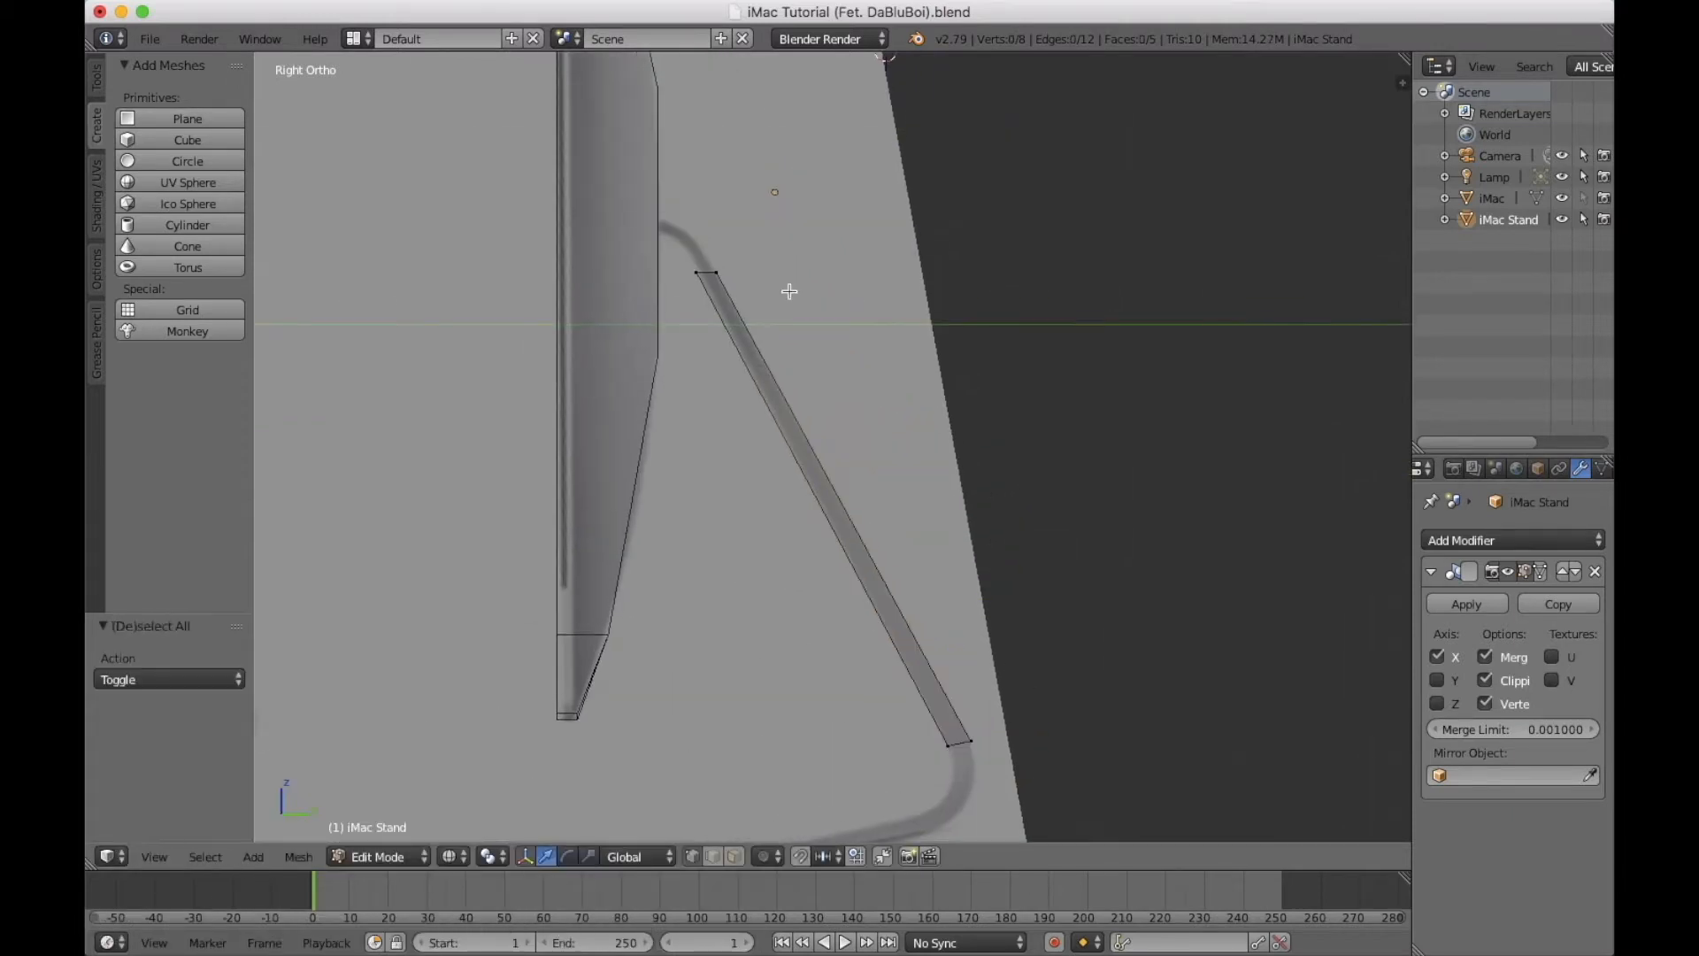
pyautogui.press('b')
pyautogui.moveTo(685, 264); pyautogui.dragTo(708, 283)
pyautogui.moveTo(759, 276); pyautogui.dragTo(769, 280)
pyautogui.moveTo(768, 280); pyautogui.dragTo(757, 280)
pyautogui.moveTo(757, 281); pyautogui.dragTo(815, 315, button='middle')
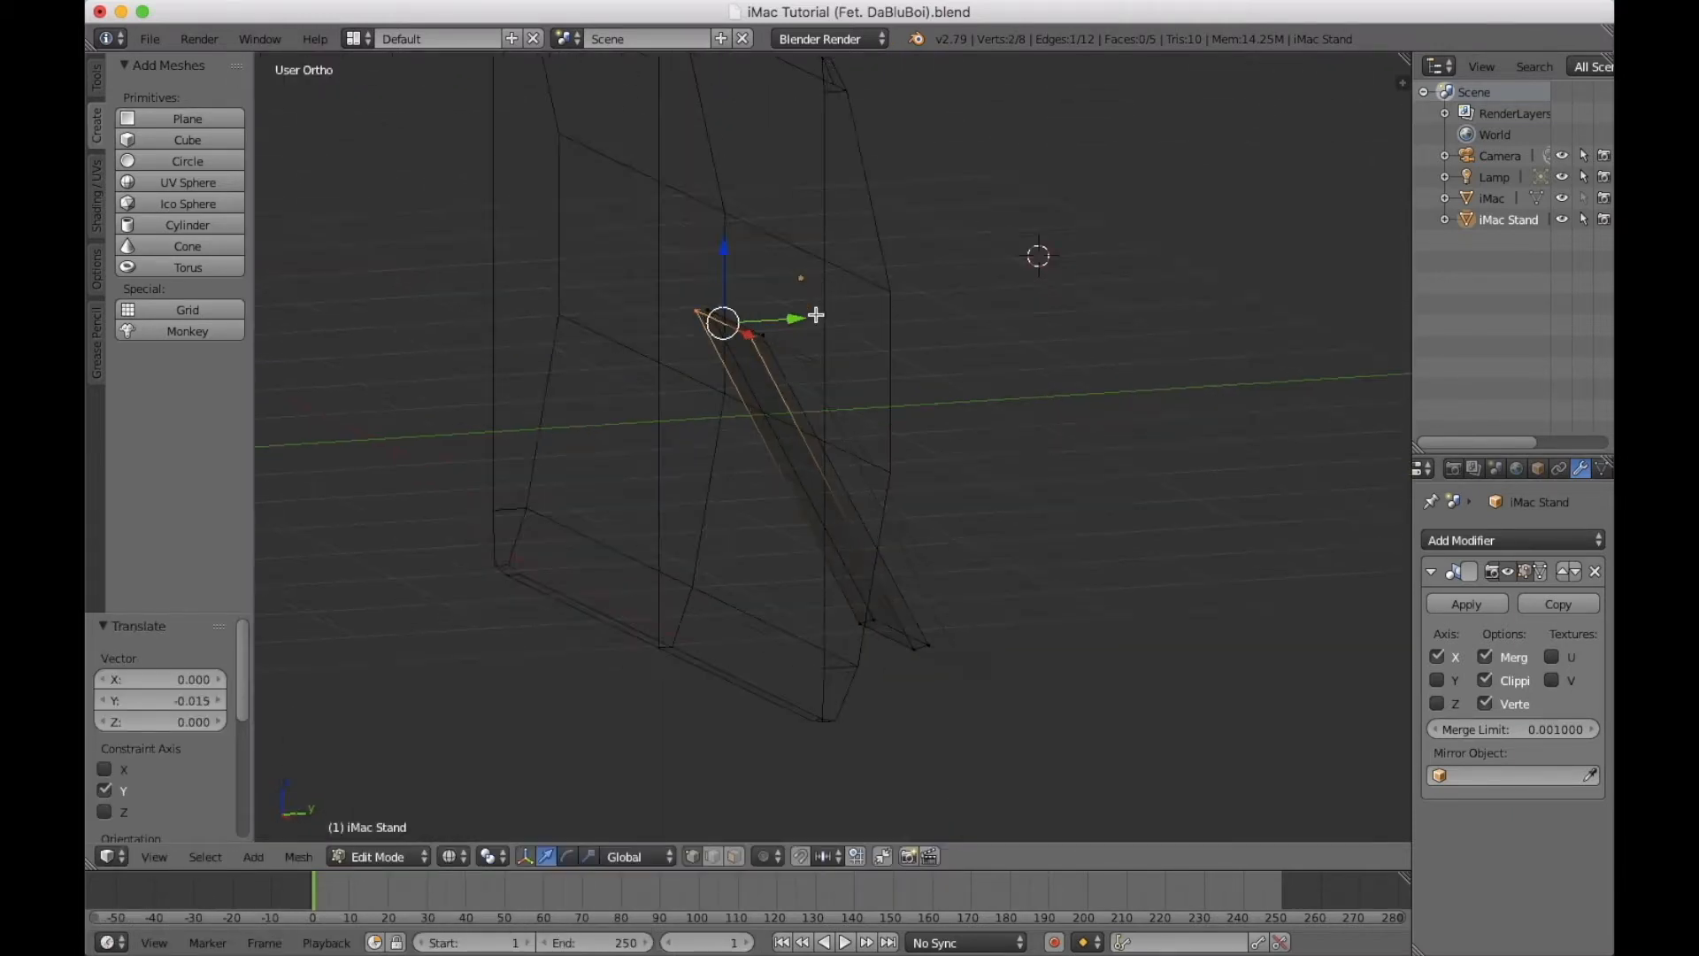
pyautogui.press('KP_3')
# Extrude and rotate the leg's upper end in segments along the reference bend until it meets the monitor's back.
pyautogui.press('b')
pyautogui.moveTo(681, 259); pyautogui.dragTo(740, 224)
pyautogui.press('e')
pyautogui.click(776, 239)
pyautogui.press('r')
pyautogui.press('e')
pyautogui.click(721, 213)
pyautogui.scroll(3, 753, 212)
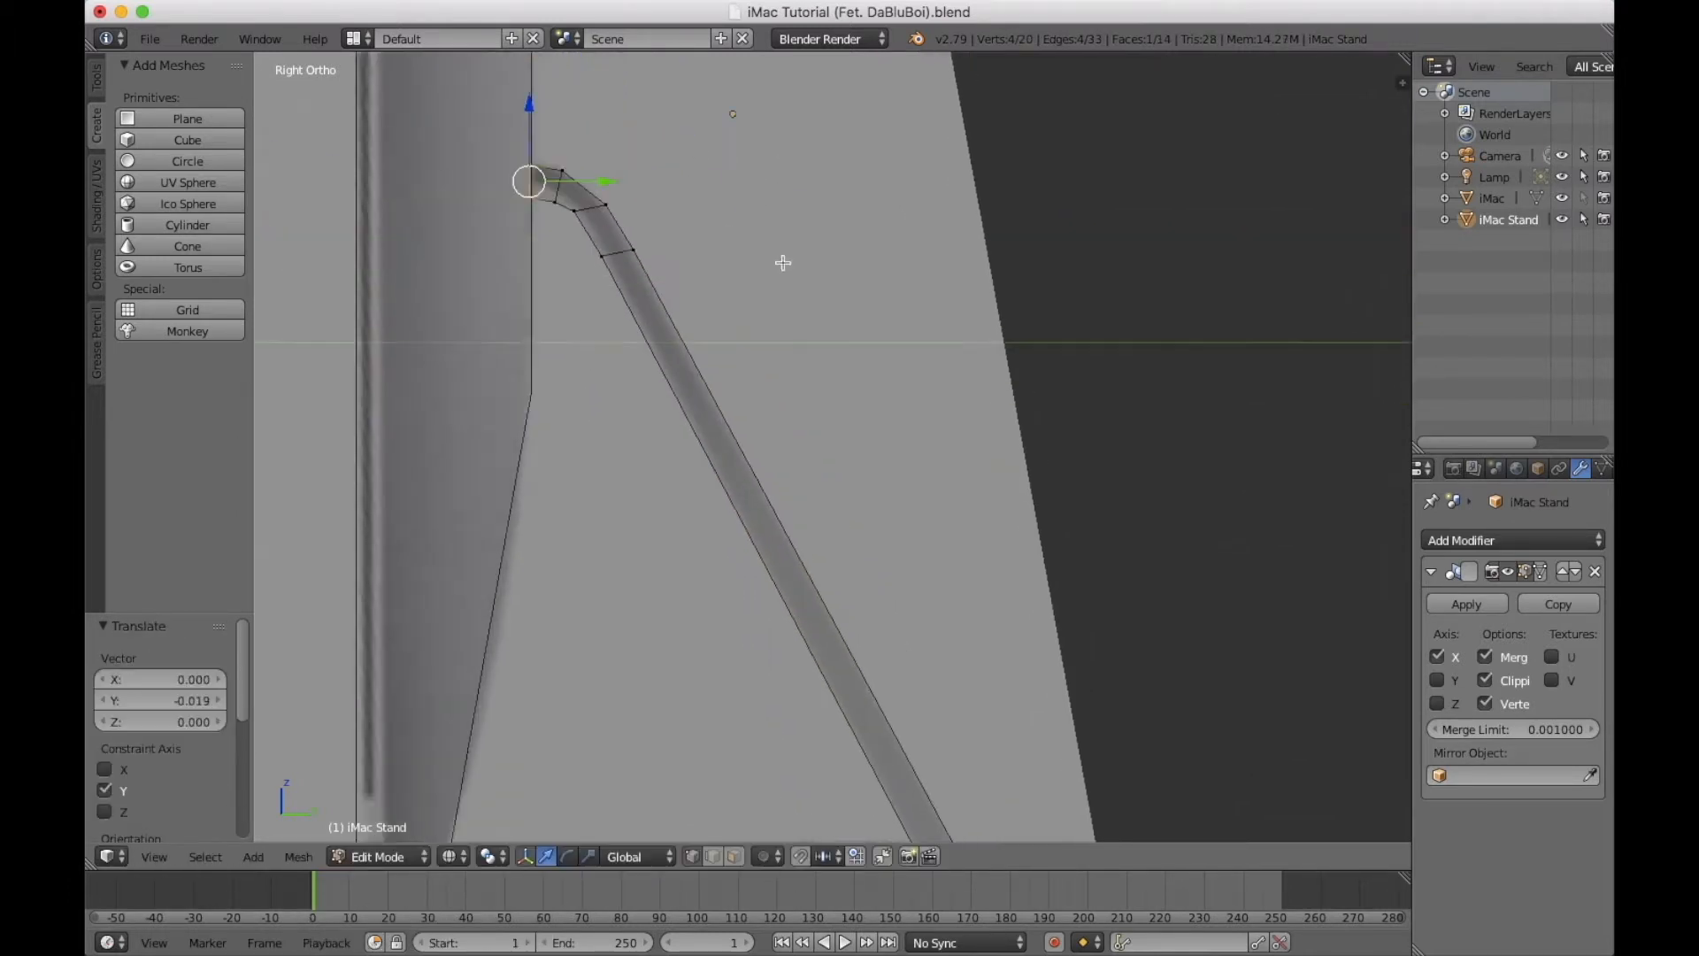
# Fit the vertices of the upper bend to the reference curve, aligning its end with the monitor's back.
pyautogui.keyDown('shift'); pyautogui.moveTo(782, 262); pyautogui.dragTo(776, 390, button='middle'); pyautogui.keyUp('shift')
pyautogui.press('a')
pyautogui.press('b')
pyautogui.moveTo(509, 274); pyautogui.dragTo(537, 340)
pyautogui.moveTo(586, 306); pyautogui.dragTo(582, 351)
pyautogui.press('a')
pyautogui.press('b')
pyautogui.moveTo(571, 276); pyautogui.dragTo(576, 284)
pyautogui.moveTo(634, 342); pyautogui.dragTo(600, 331)
pyautogui.press('a')
pyautogui.press('b')
pyautogui.moveTo(668, 385); pyautogui.dragTo(669, 386)
# Add a loop cut in the lowest segment of the upper bend and shift its vertices to round the curve.
pyautogui.hotkey('ctrl', 'r')
pyautogui.click(626, 360)
pyautogui.click(625, 360)
pyautogui.press('a')
pyautogui.press('b')
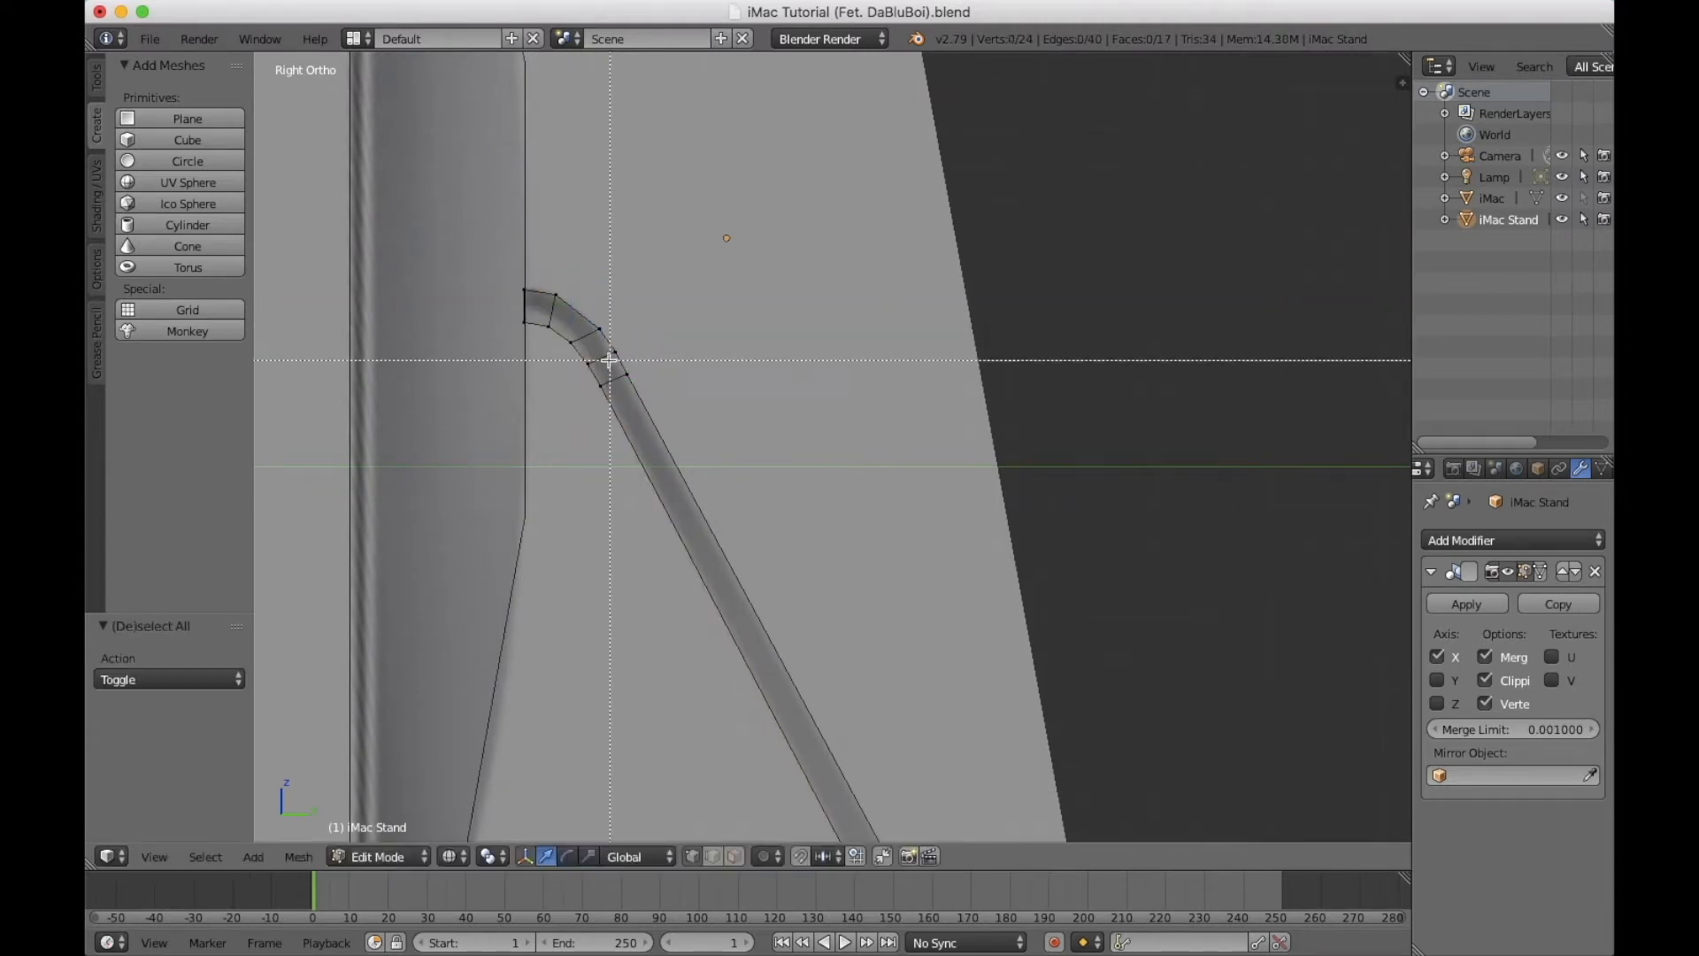
pyautogui.moveTo(576, 354); pyautogui.dragTo(602, 375)
pyautogui.moveTo(650, 365); pyautogui.dragTo(646, 366)
# Smooth the upper bend with two more loop cuts near the monitor, adjust their vertices, and check the solid shape.
pyautogui.hotkey('ctrl', 'r')
pyautogui.doubleClick(577, 317)
pyautogui.press('a')
pyautogui.hotkey('ctrl', 'r')
pyautogui.moveTo(569, 269); pyautogui.dragTo(542, 257)
pyautogui.doubleClick(540, 296)
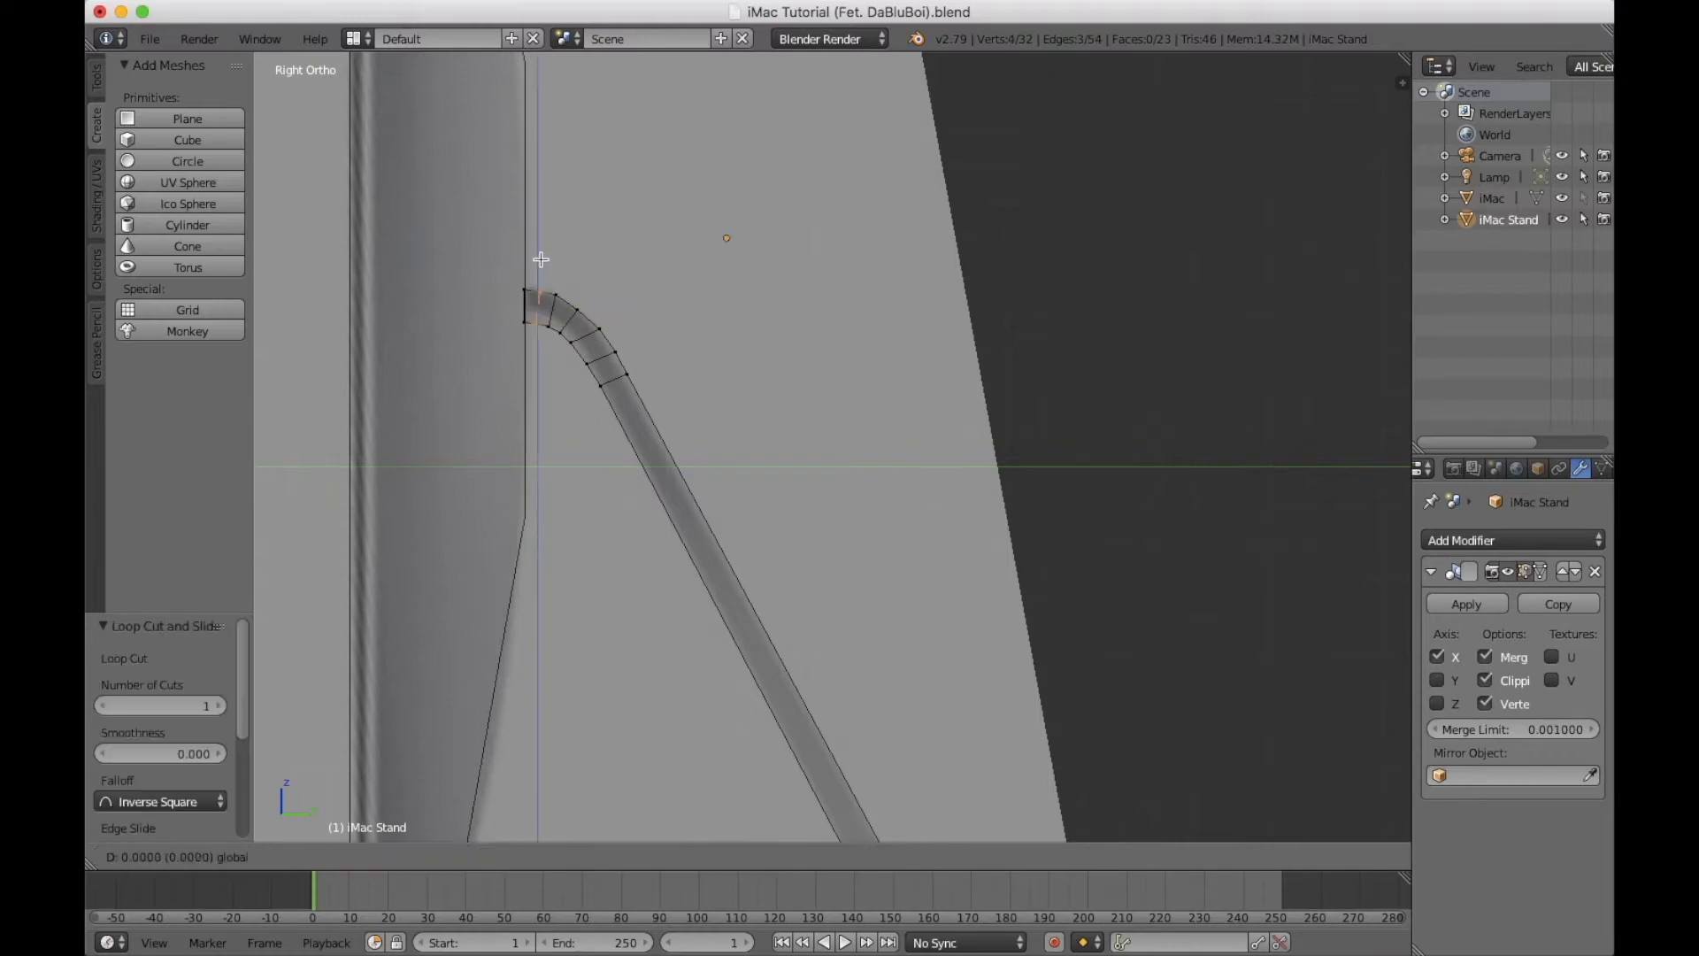
pyautogui.press('z')
pyautogui.moveTo(634, 345); pyautogui.dragTo(611, 370, button='middle')
pyautogui.press('a')
pyautogui.press('KP_3')
pyautogui.press('z')
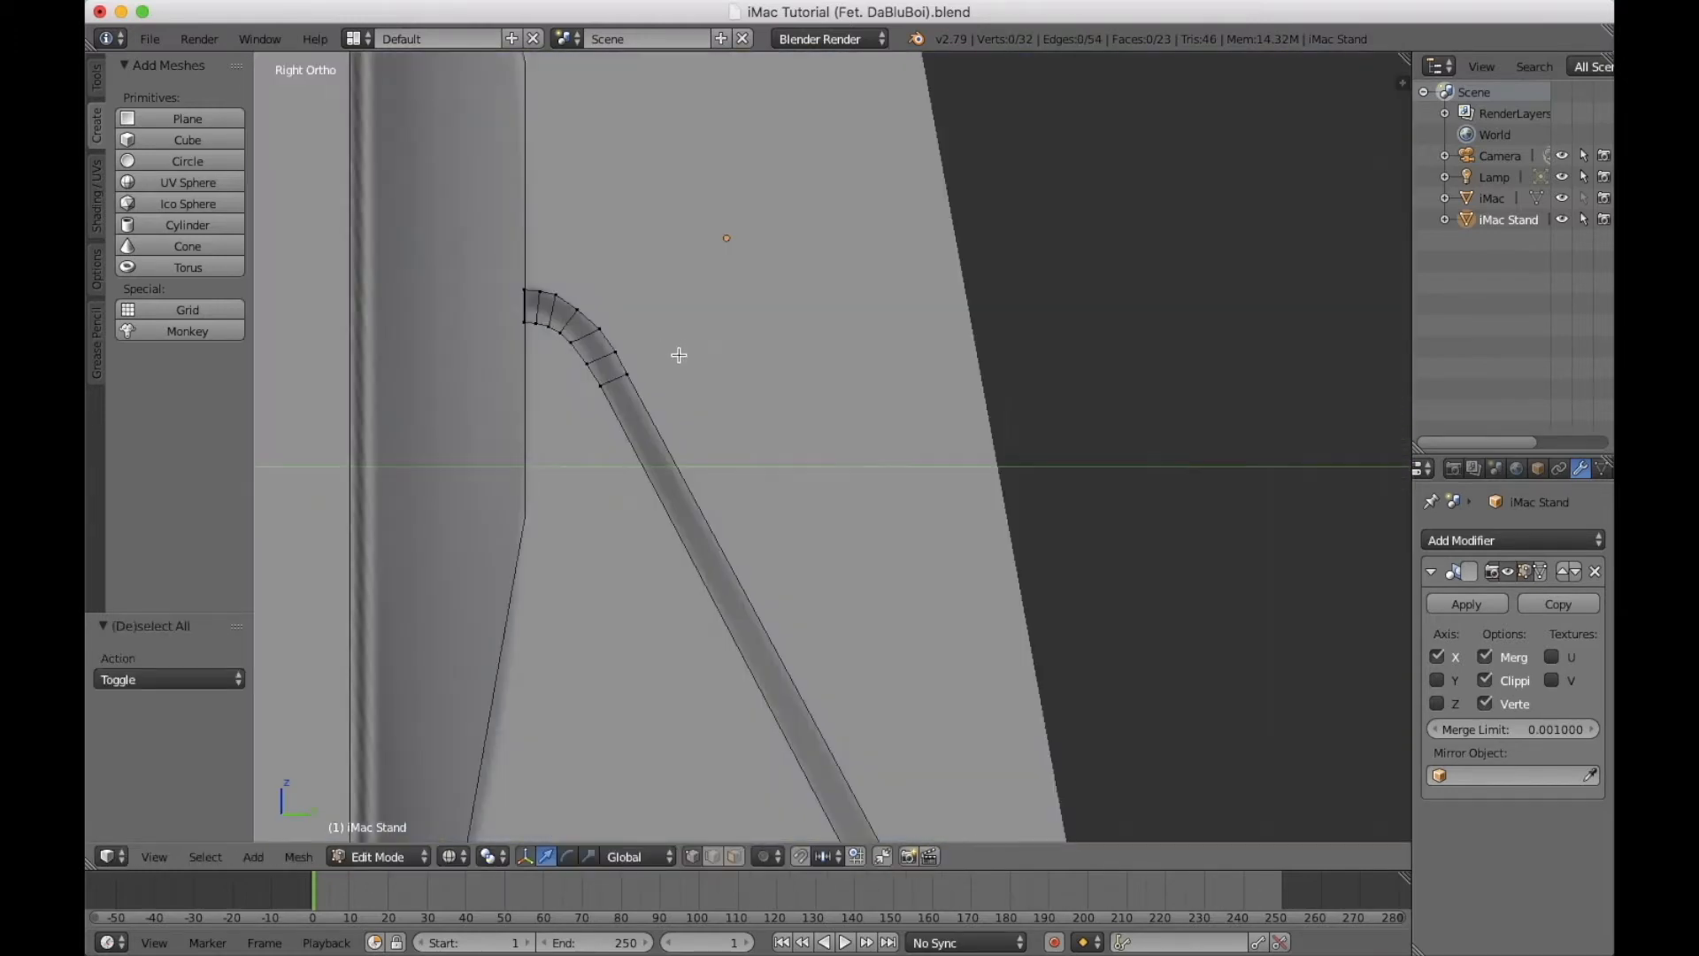
# Extrude the leg's lower end down along the reference stand's lower bend.
pyautogui.keyDown('shift'); pyautogui.moveTo(735, 778); pyautogui.dragTo(695, 88, button='middle'); pyautogui.keyUp('shift')
pyautogui.scroll(-8, 948, 284)
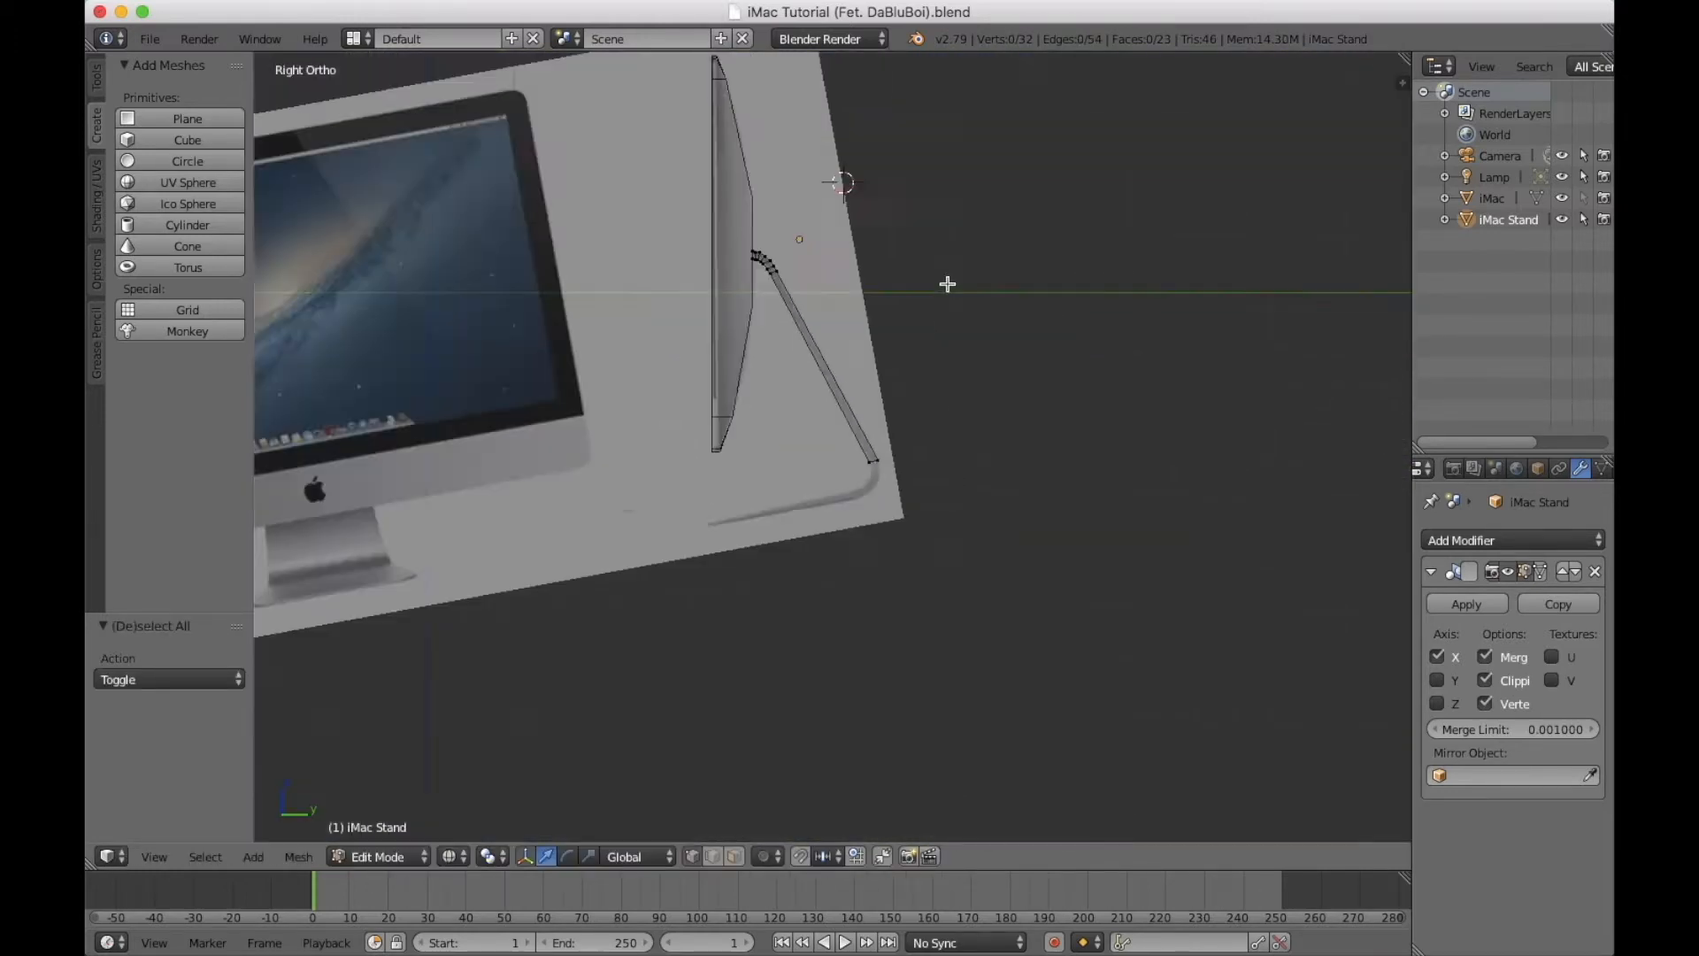
pyautogui.scroll(5, 948, 284)
pyautogui.press('b')
pyautogui.press('e')
pyautogui.moveTo(904, 461); pyautogui.dragTo(981, 456)
pyautogui.click(959, 543)
# Add loop cuts to the lower bend and adjust them to follow the reference curve.
pyautogui.scroll(2, 991, 531)
pyautogui.hotkey('ctrl', 'r')
pyautogui.doubleClick(1000, 550)
pyautogui.press('r')
pyautogui.hotkey('ctrl', 'r')
pyautogui.moveTo(1023, 571); pyautogui.dragTo(1030, 572)
pyautogui.press('a')
# Rotate the lower bend's end, extrude it forward as the stand's foot, and move it to the reference tip.
pyautogui.press('b')
pyautogui.moveTo(921, 586); pyautogui.dragTo(990, 627)
pyautogui.press('r')
pyautogui.press('e')
pyautogui.moveTo(633, 653); pyautogui.dragTo(634, 603)
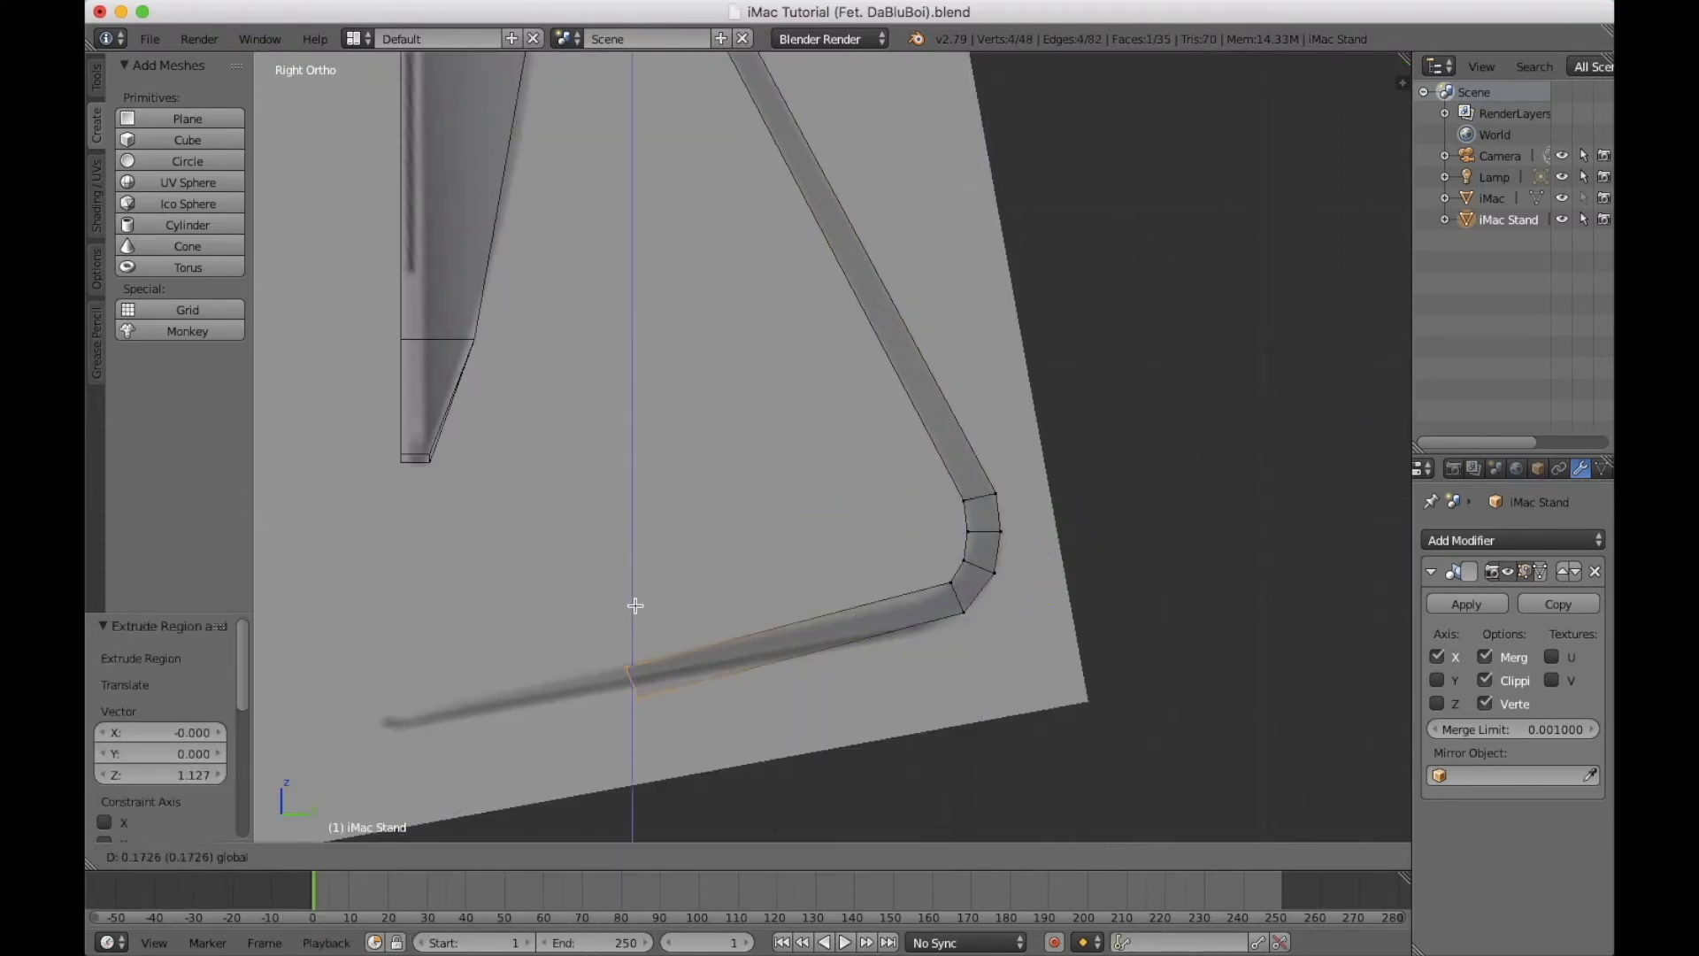
pyautogui.moveTo(699, 672); pyautogui.dragTo(453, 711)
# Add a loop cut in the foot beside the bend, taper the front tip to the reference, and adjust the cut's vertices.
pyautogui.hotkey('ctrl', 'r')
pyautogui.moveTo(925, 533); pyautogui.dragTo(925, 541)
pyautogui.press('a')
pyautogui.press('b')
pyautogui.moveTo(349, 683); pyautogui.dragTo(391, 708)
pyautogui.moveTo(375, 630); pyautogui.dragTo(375, 650)
pyautogui.moveTo(387, 648); pyautogui.dragTo(386, 652)
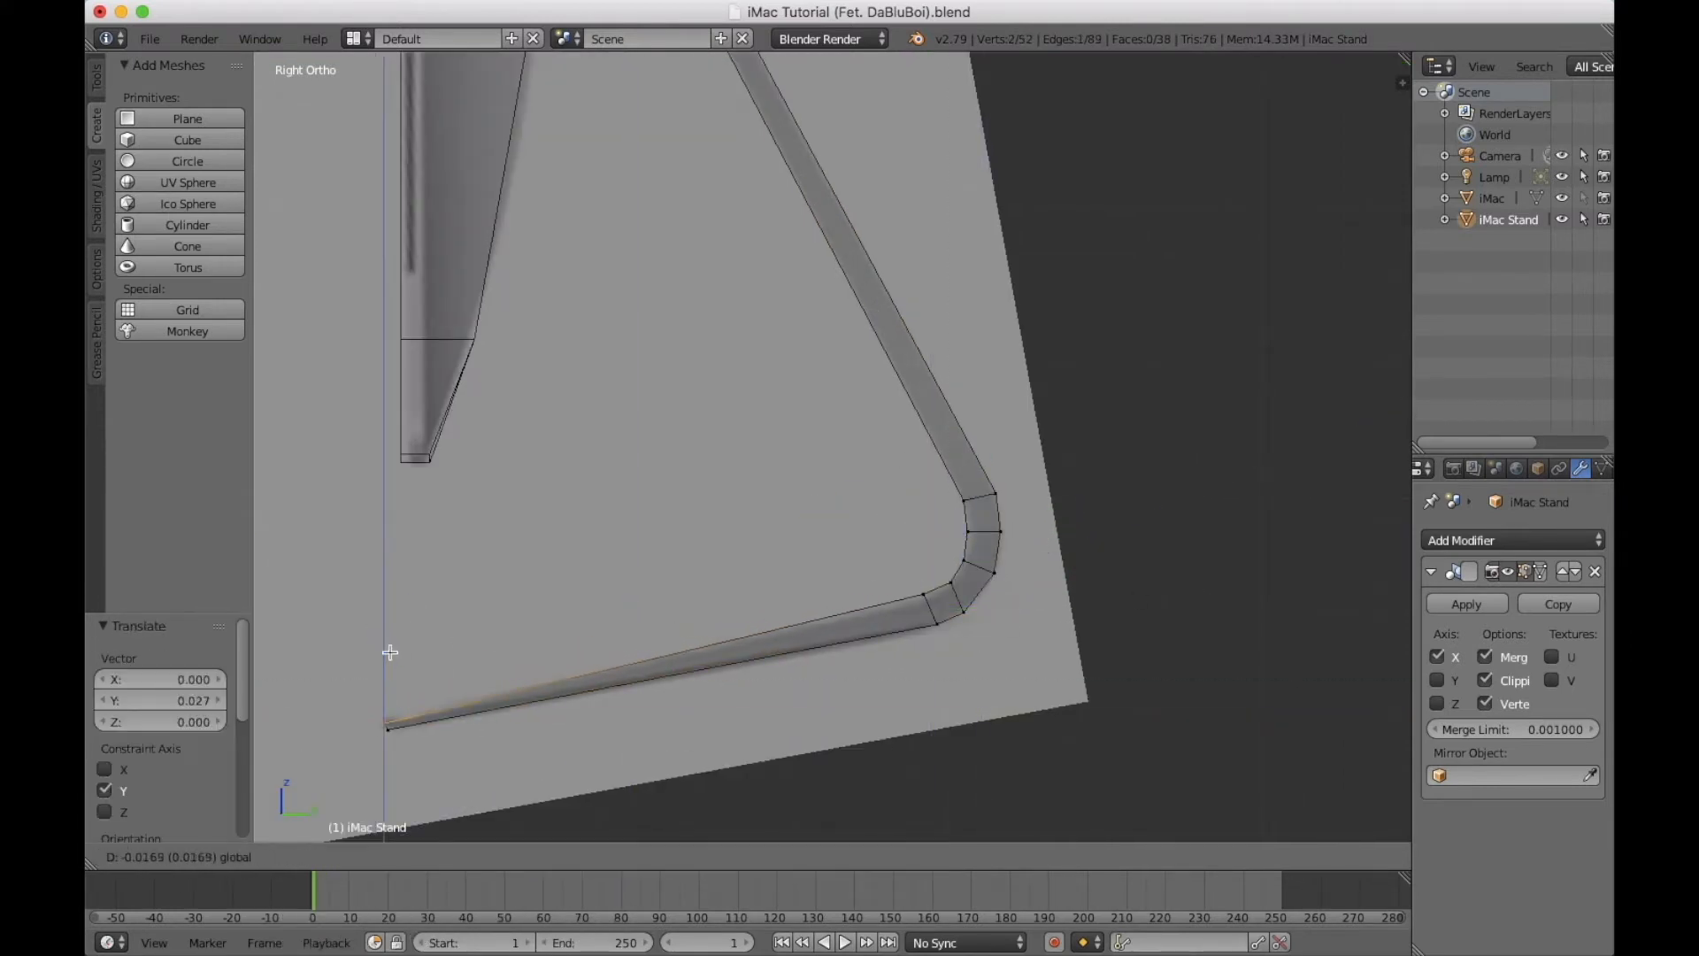
pyautogui.press('a')
pyautogui.press('b')
pyautogui.moveTo(901, 611); pyautogui.dragTo(937, 572)
pyautogui.press('a')
# Set the background image's rotation to 0 in the front view.
pyautogui.press('z')
pyautogui.press('KP_1')
pyautogui.press('n')
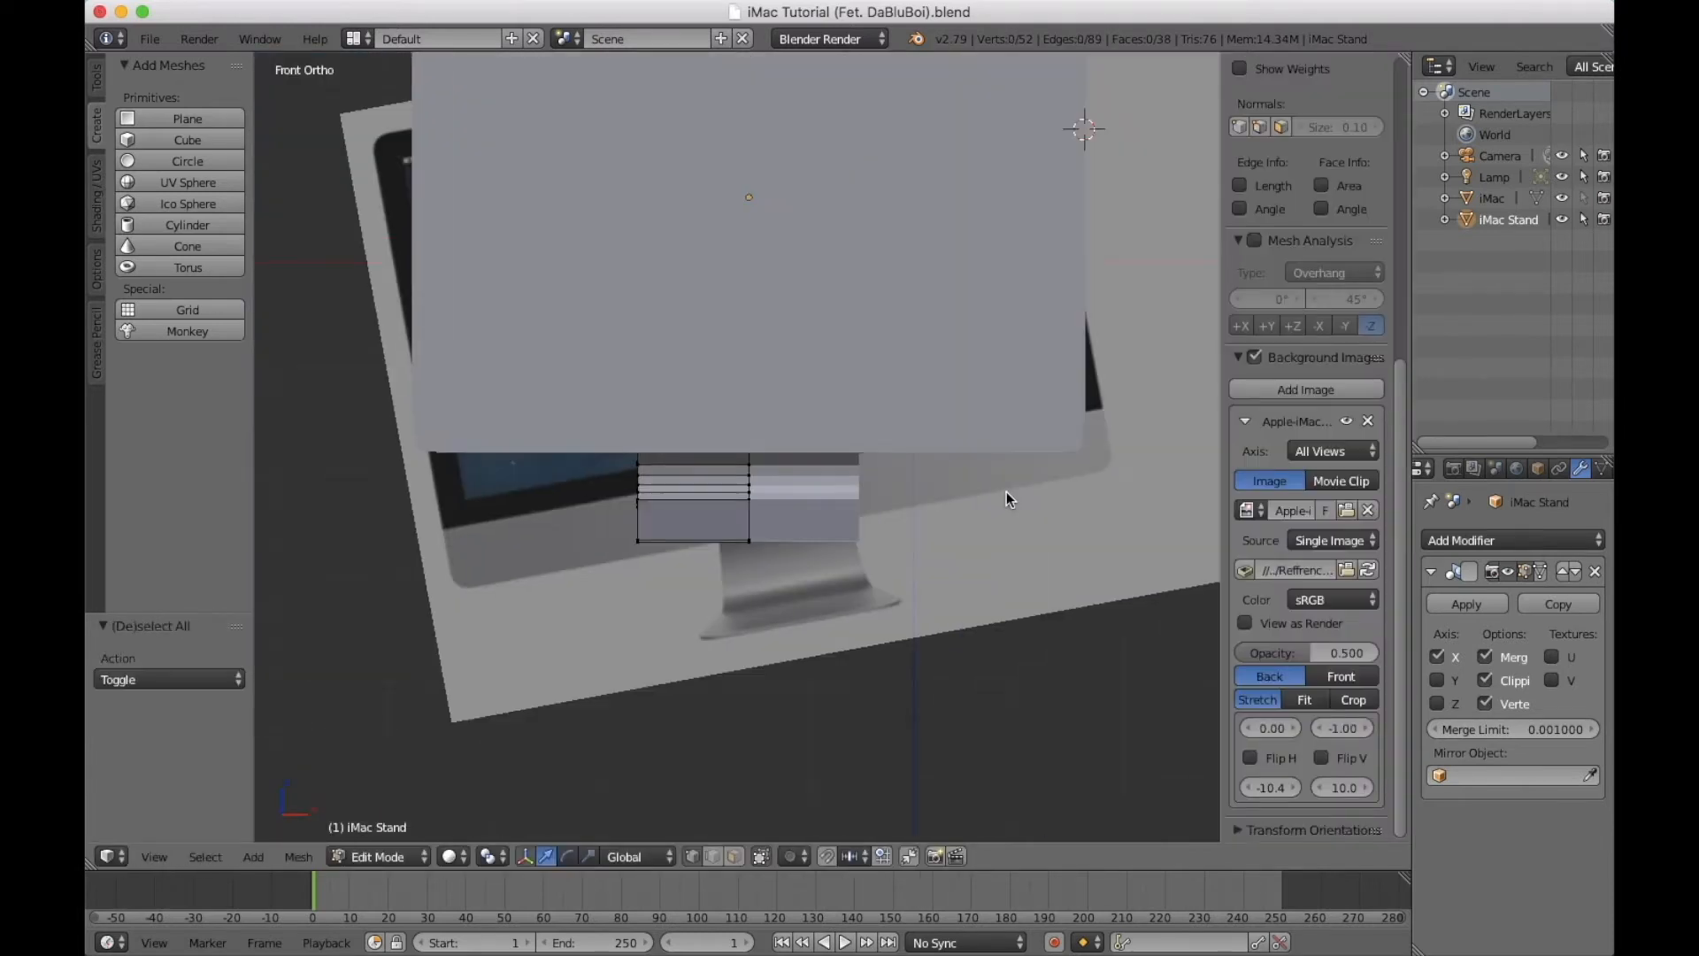
pyautogui.doubleClick(1271, 794)
pyautogui.write('0')
pyautogui.press('Return')
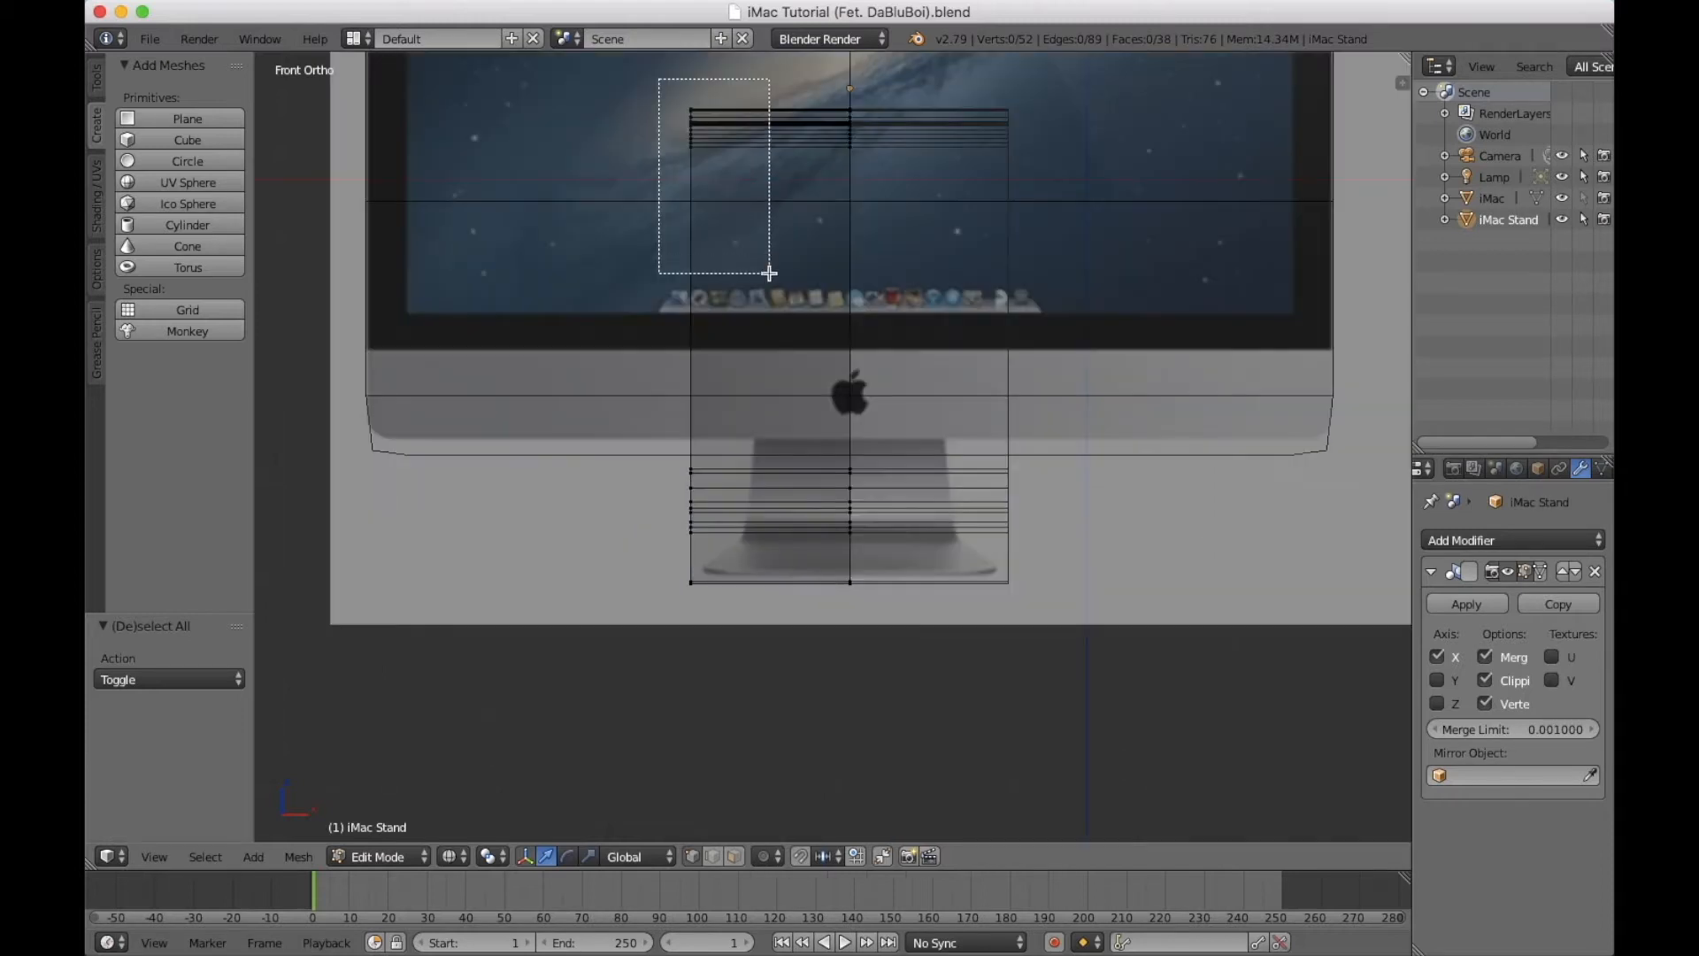
# Narrow the stand's top by moving its outer vertices 0.470 along X, and add a horizontal loop cut across the leg.
pyautogui.moveTo(784, 121); pyautogui.dragTo(861, 151)
pyautogui.hotkey('ctrl', 'r')
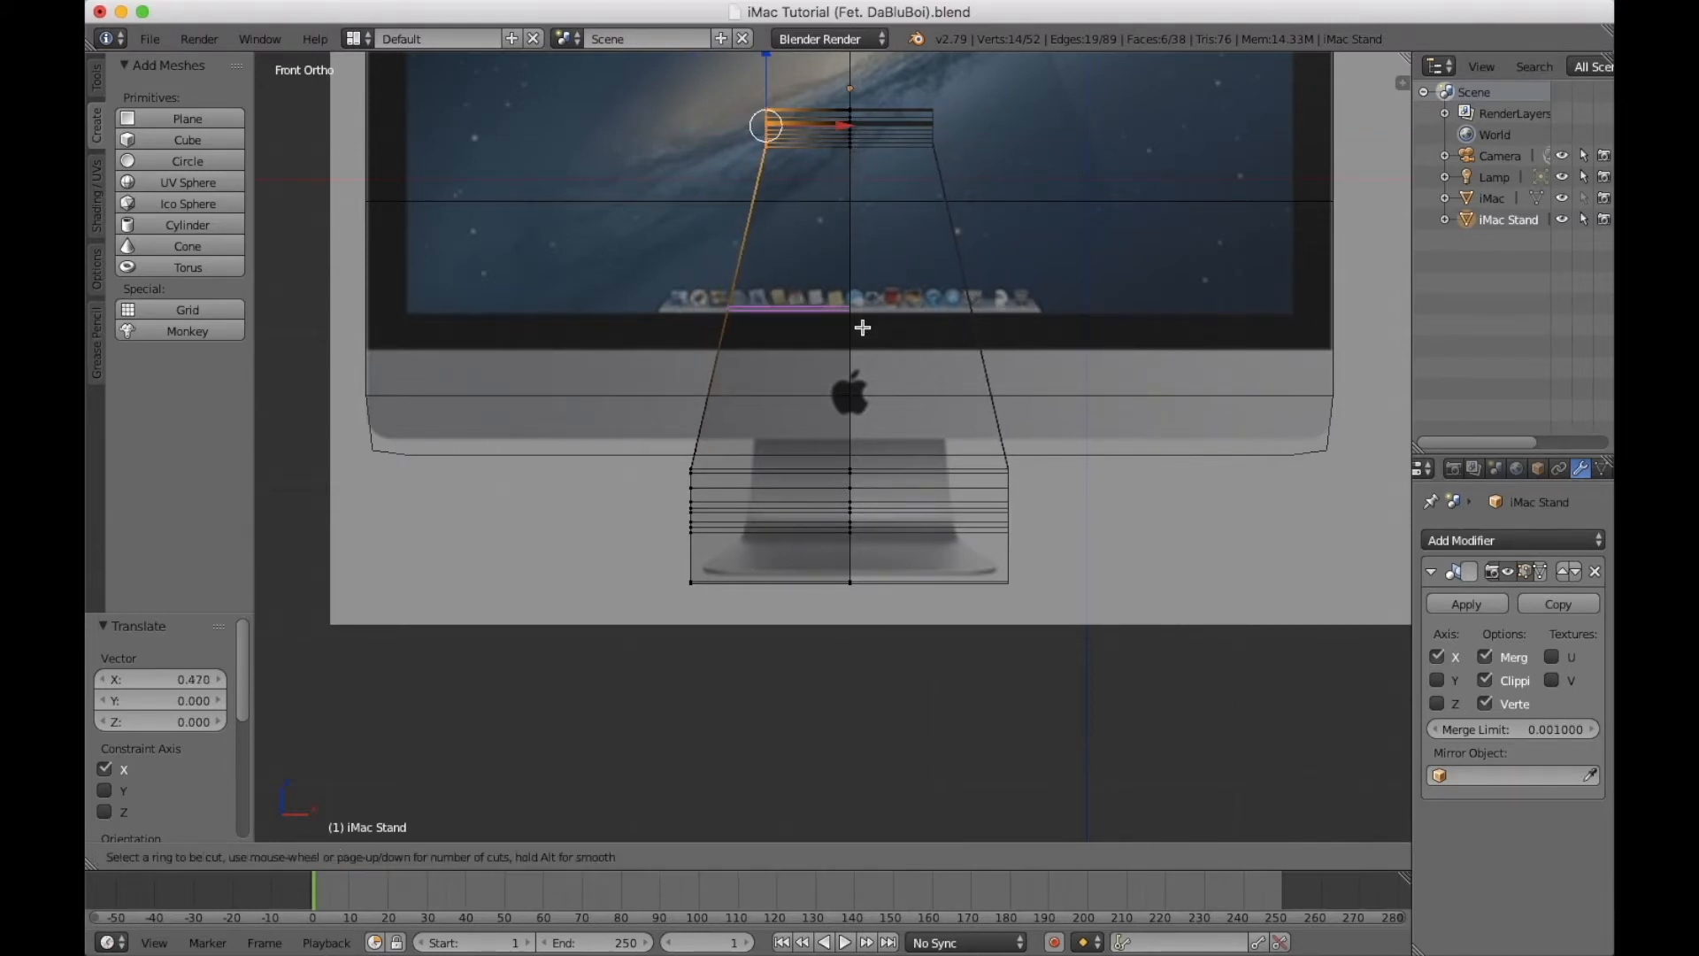
pyautogui.click(862, 328)
pyautogui.click(861, 328)
# Move the outer vertices of the leg and lower bend inward along X to match the front reference, checking the solid shape.
pyautogui.moveTo(705, 482); pyautogui.dragTo(792, 503)
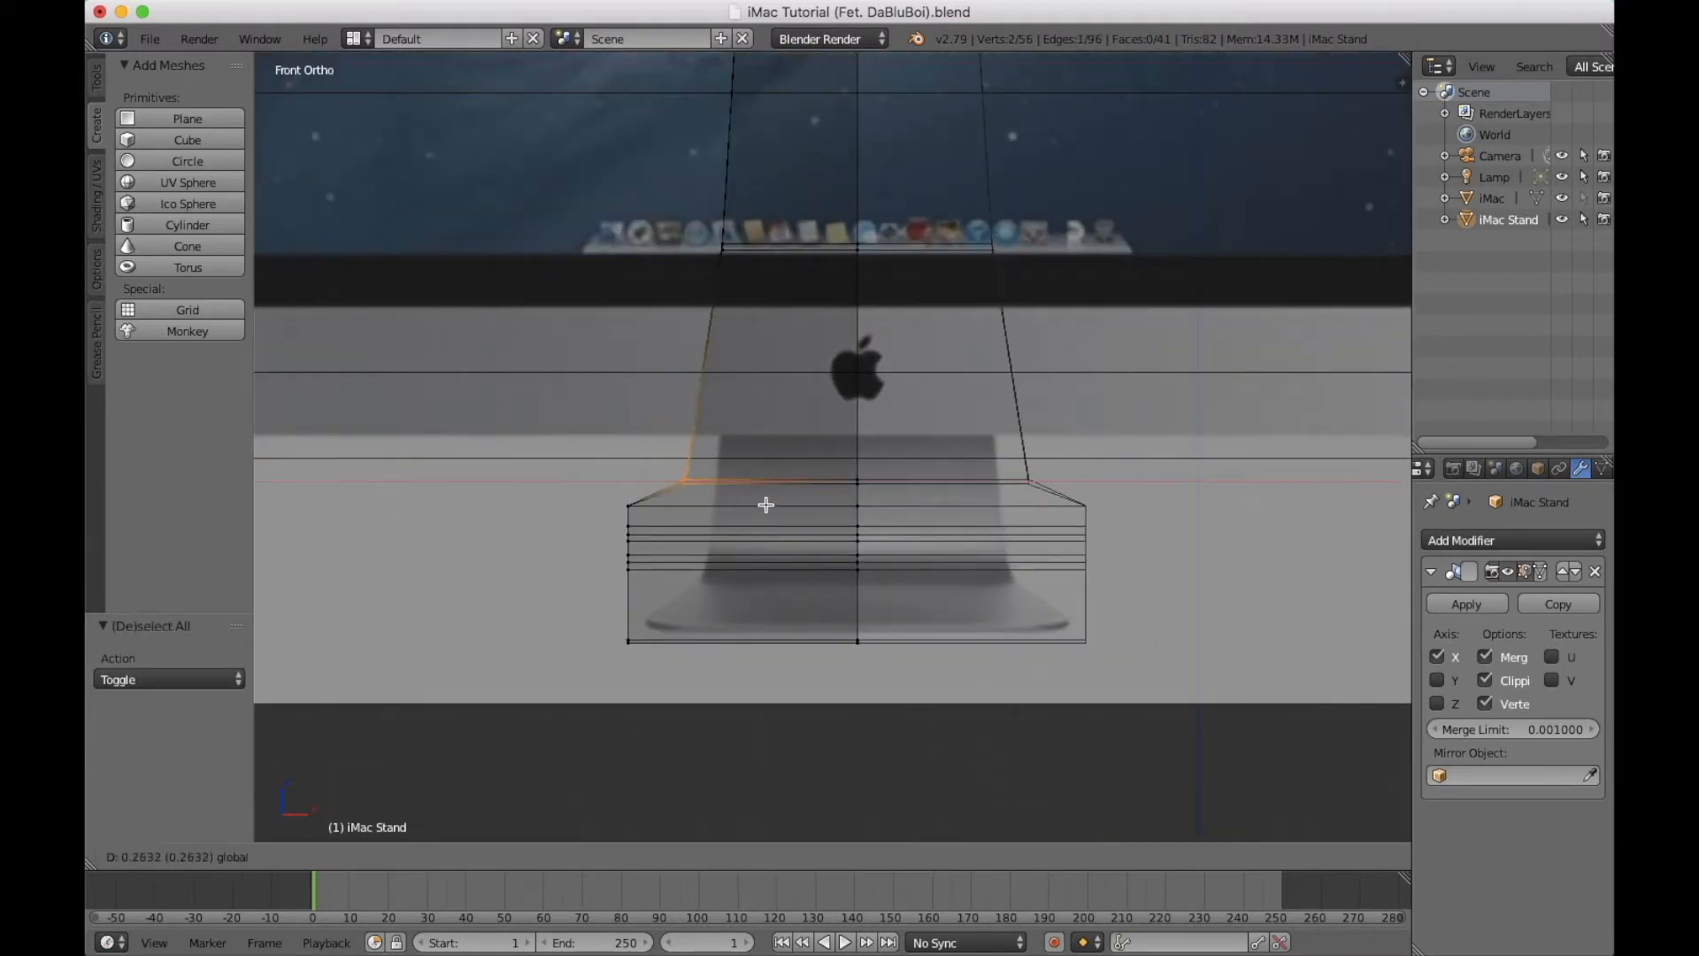
pyautogui.press('a')
pyautogui.press('b')
pyautogui.moveTo(606, 516); pyautogui.dragTo(789, 538)
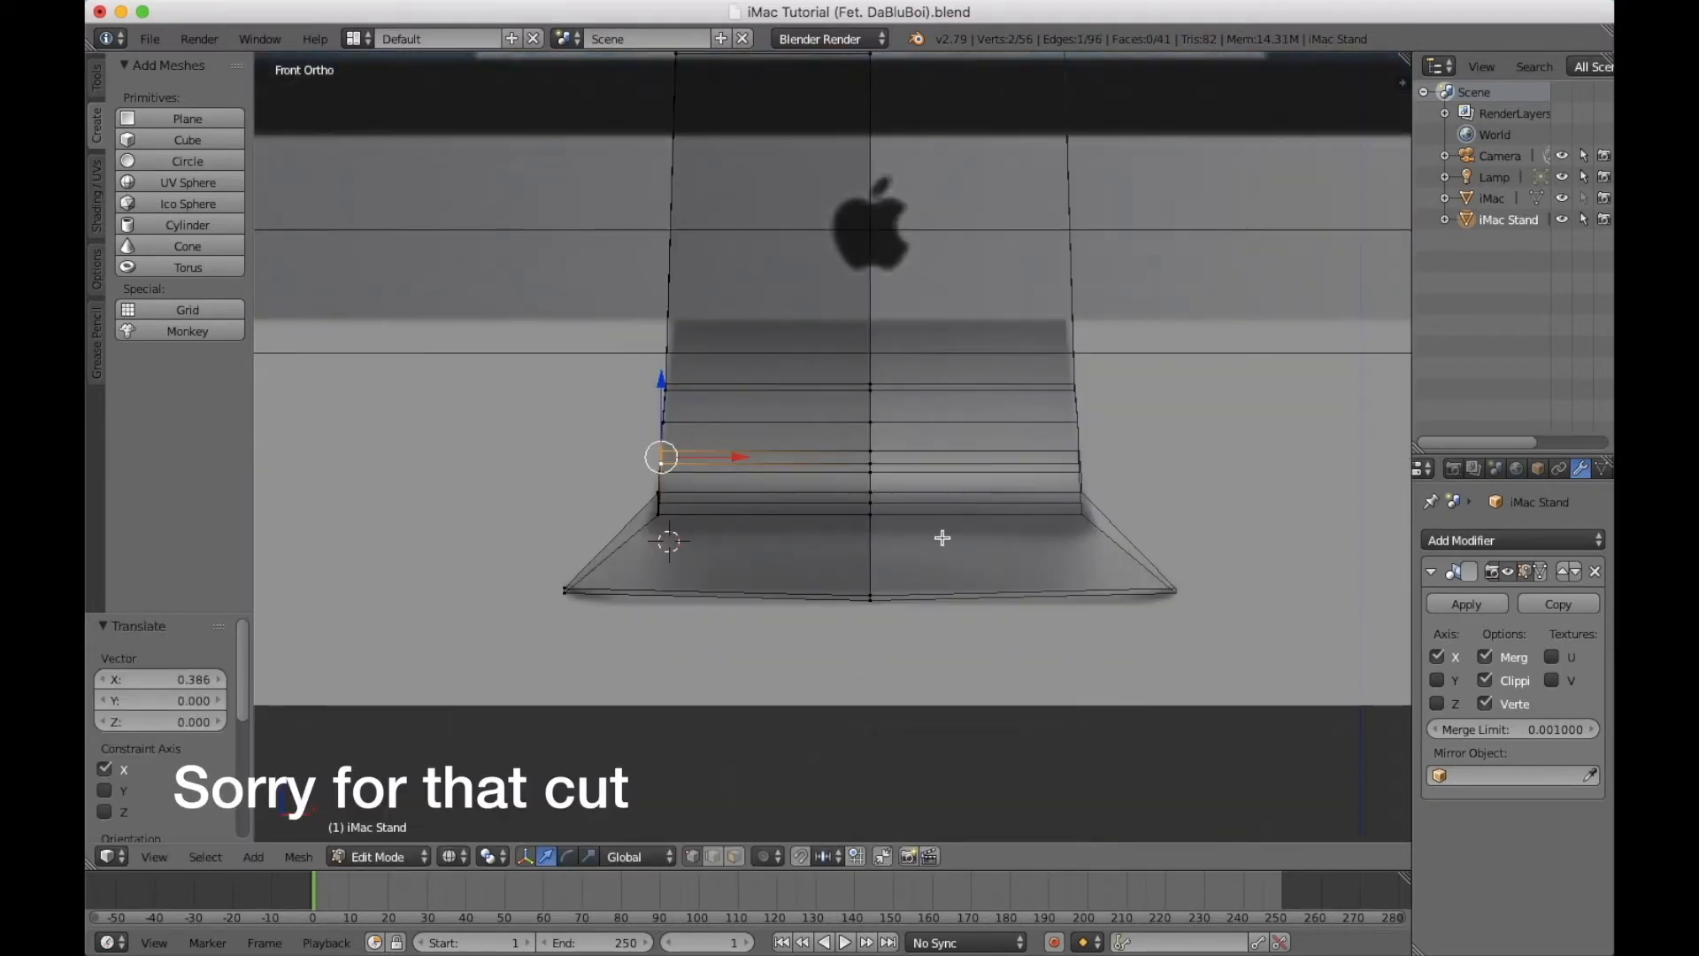
pyautogui.press('z')
pyautogui.moveTo(828, 535); pyautogui.dragTo(905, 591, button='middle')
pyautogui.press('KP_1')
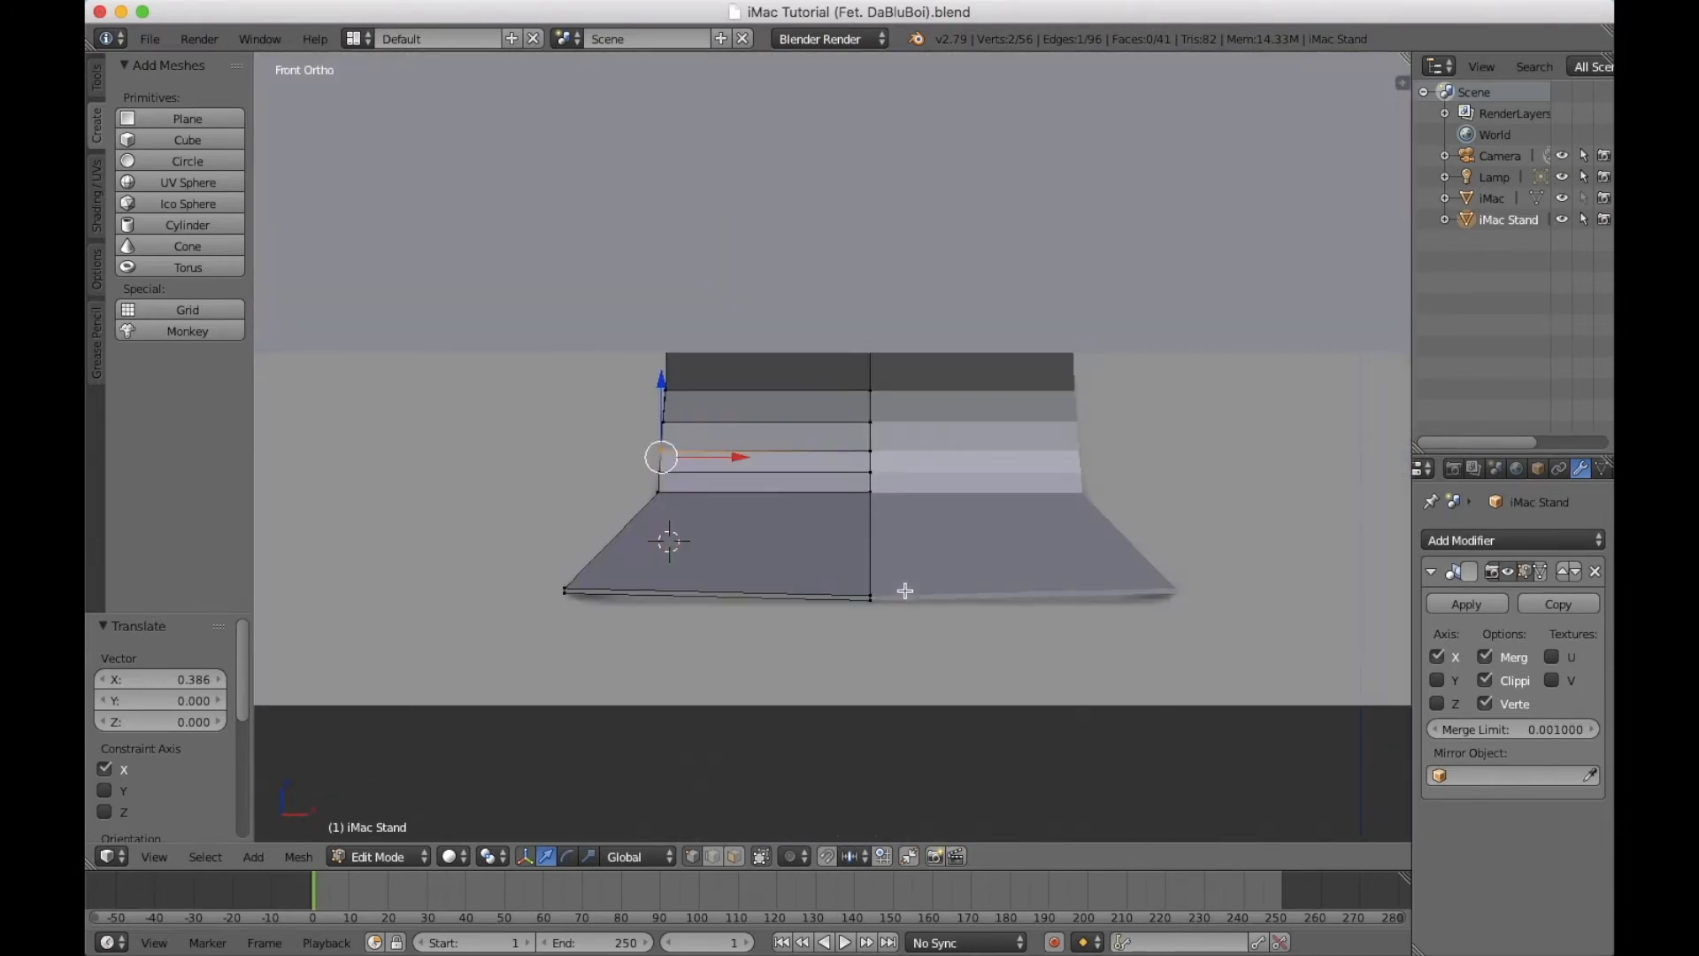
pyautogui.press('z')
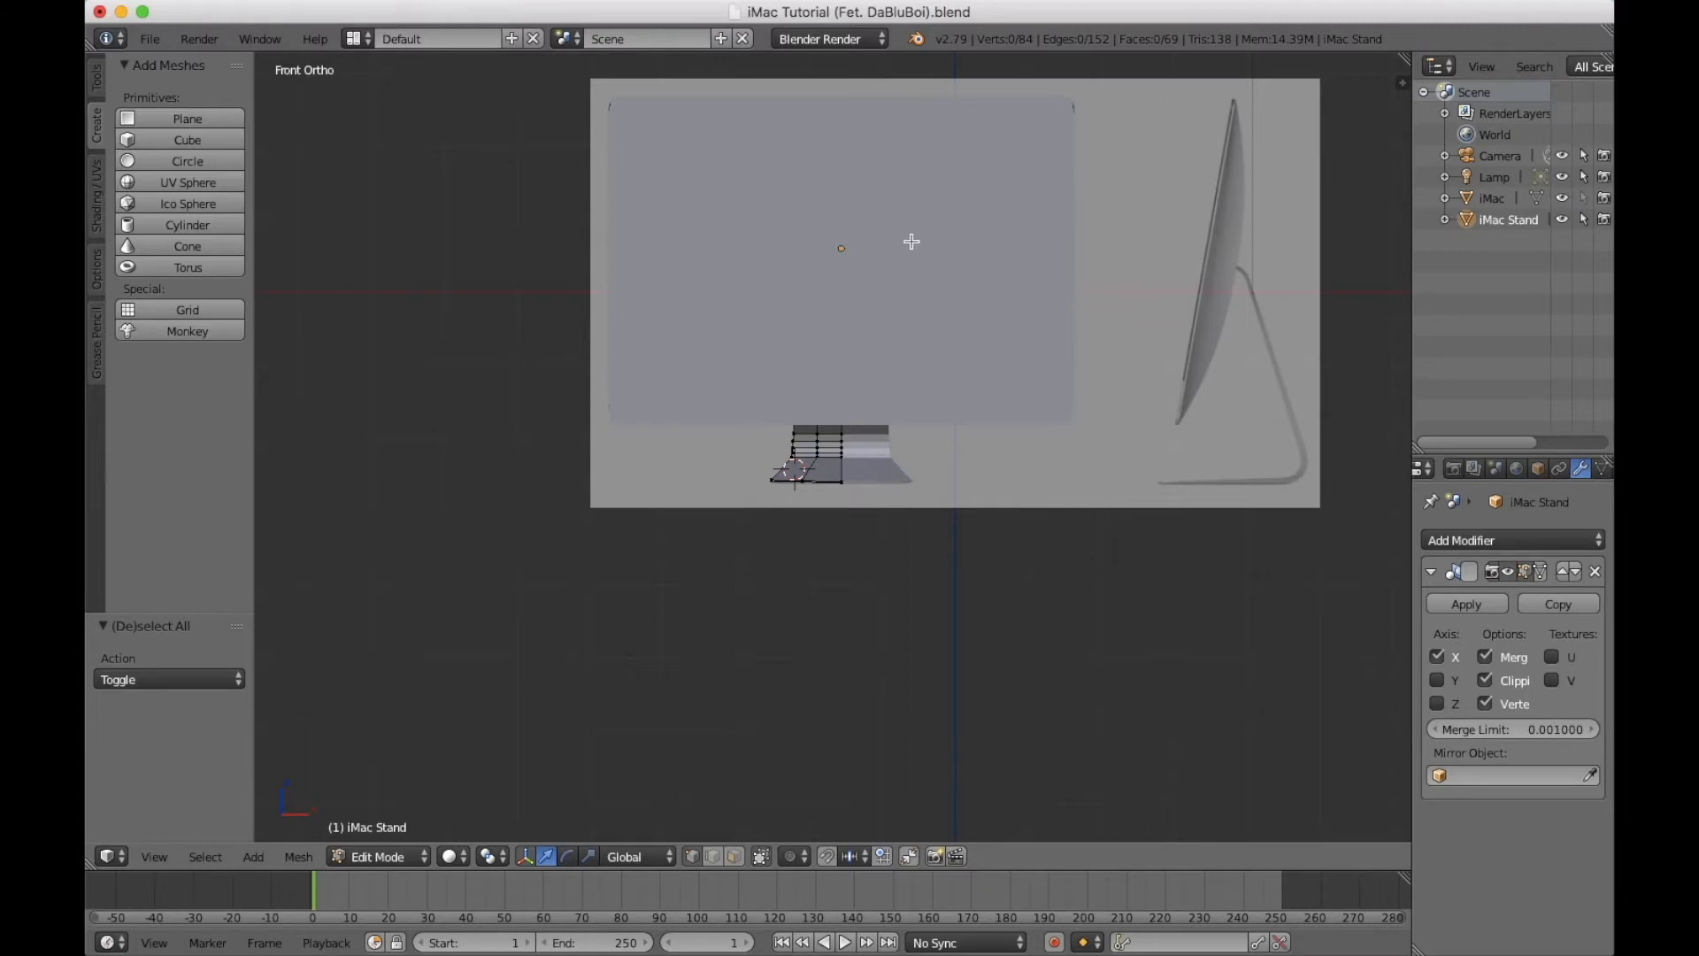
# Add a horizontal loop cut to the iMac body along the lower edge of the reference display, then clear the selection.
pyautogui.press('Tab')
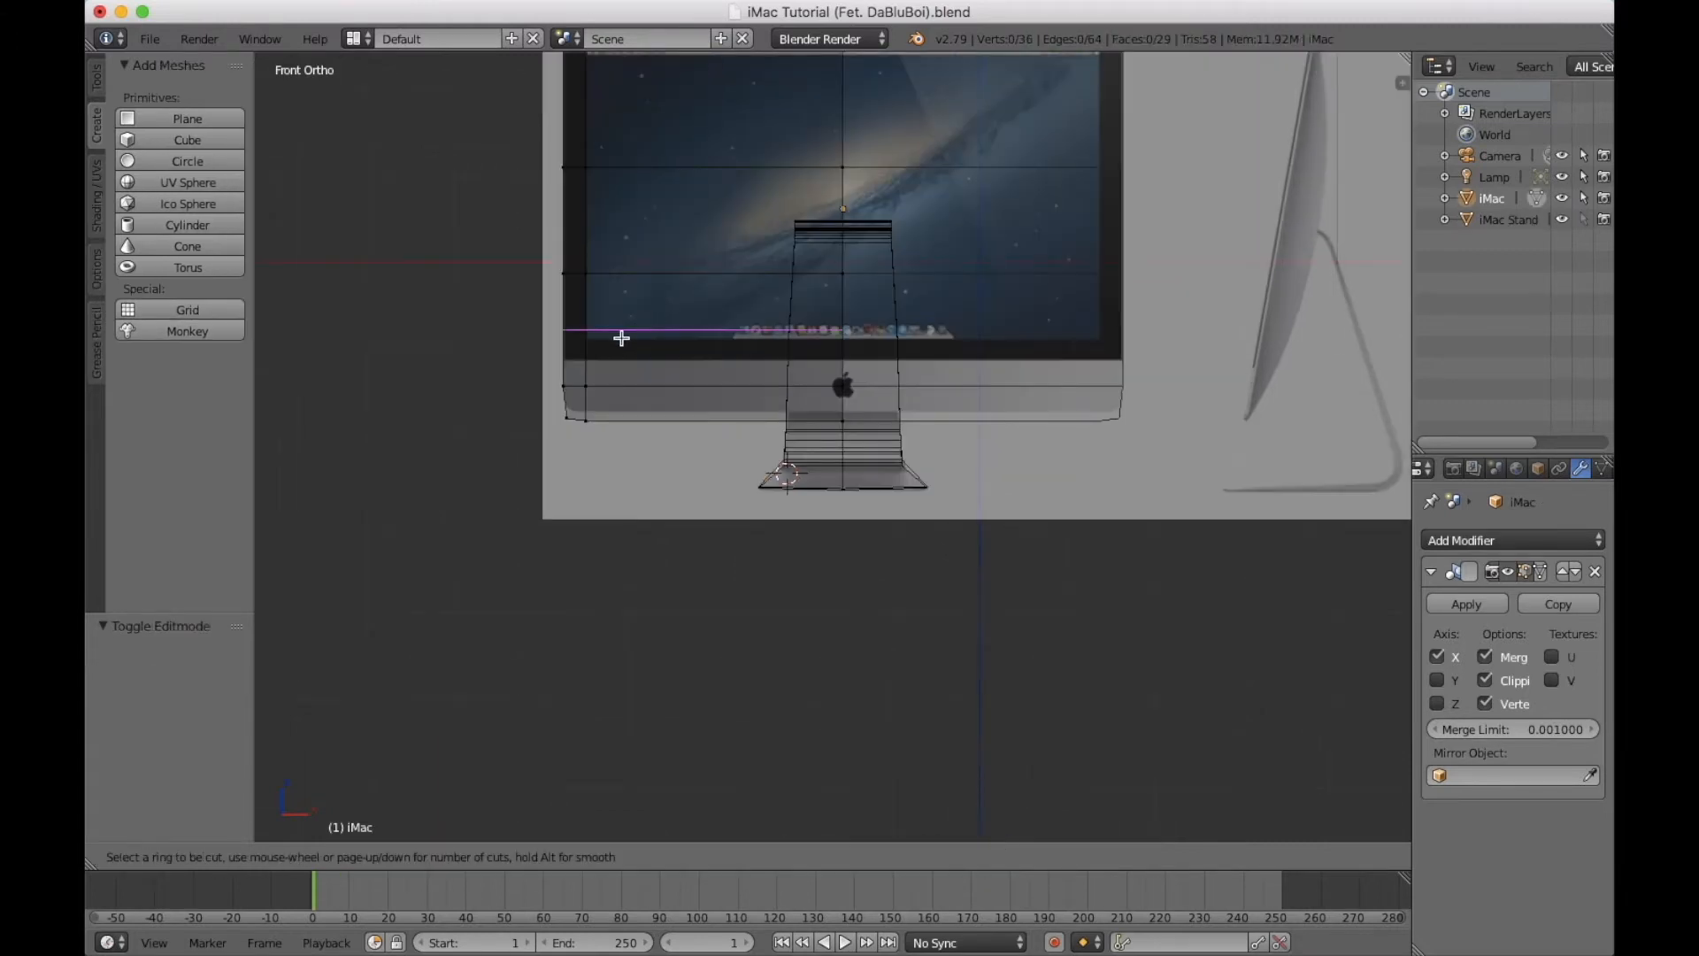
pyautogui.click(595, 337)
pyautogui.press('g')
pyautogui.press('g')
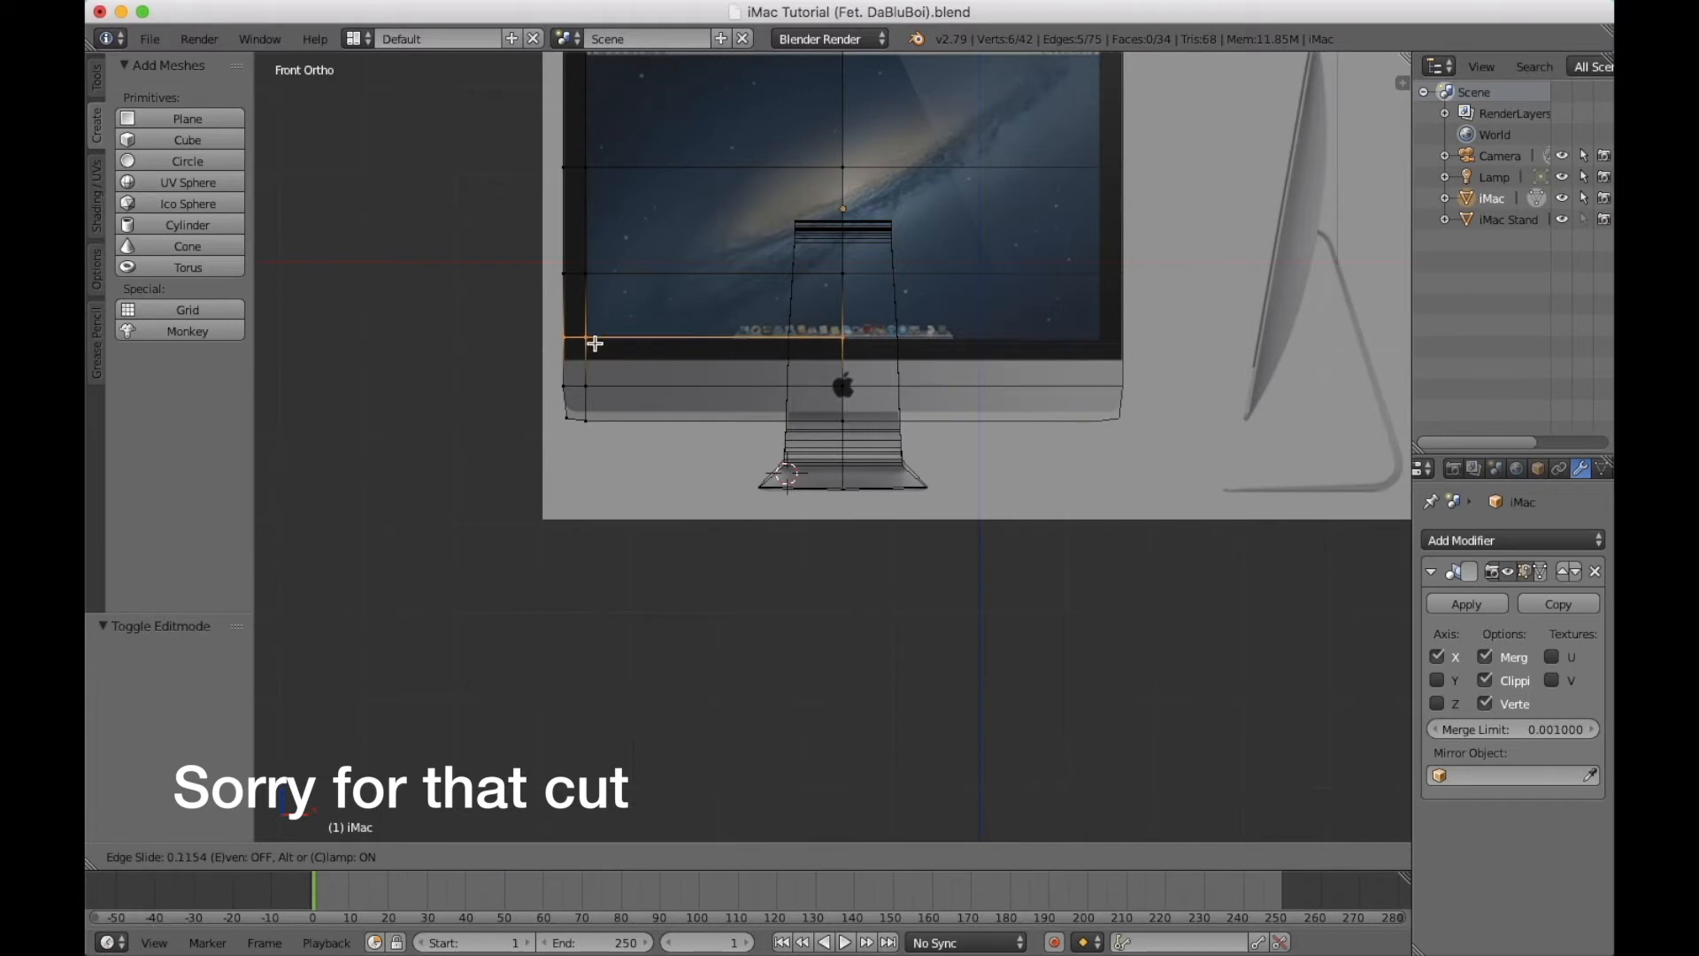
pyautogui.click(593, 342)
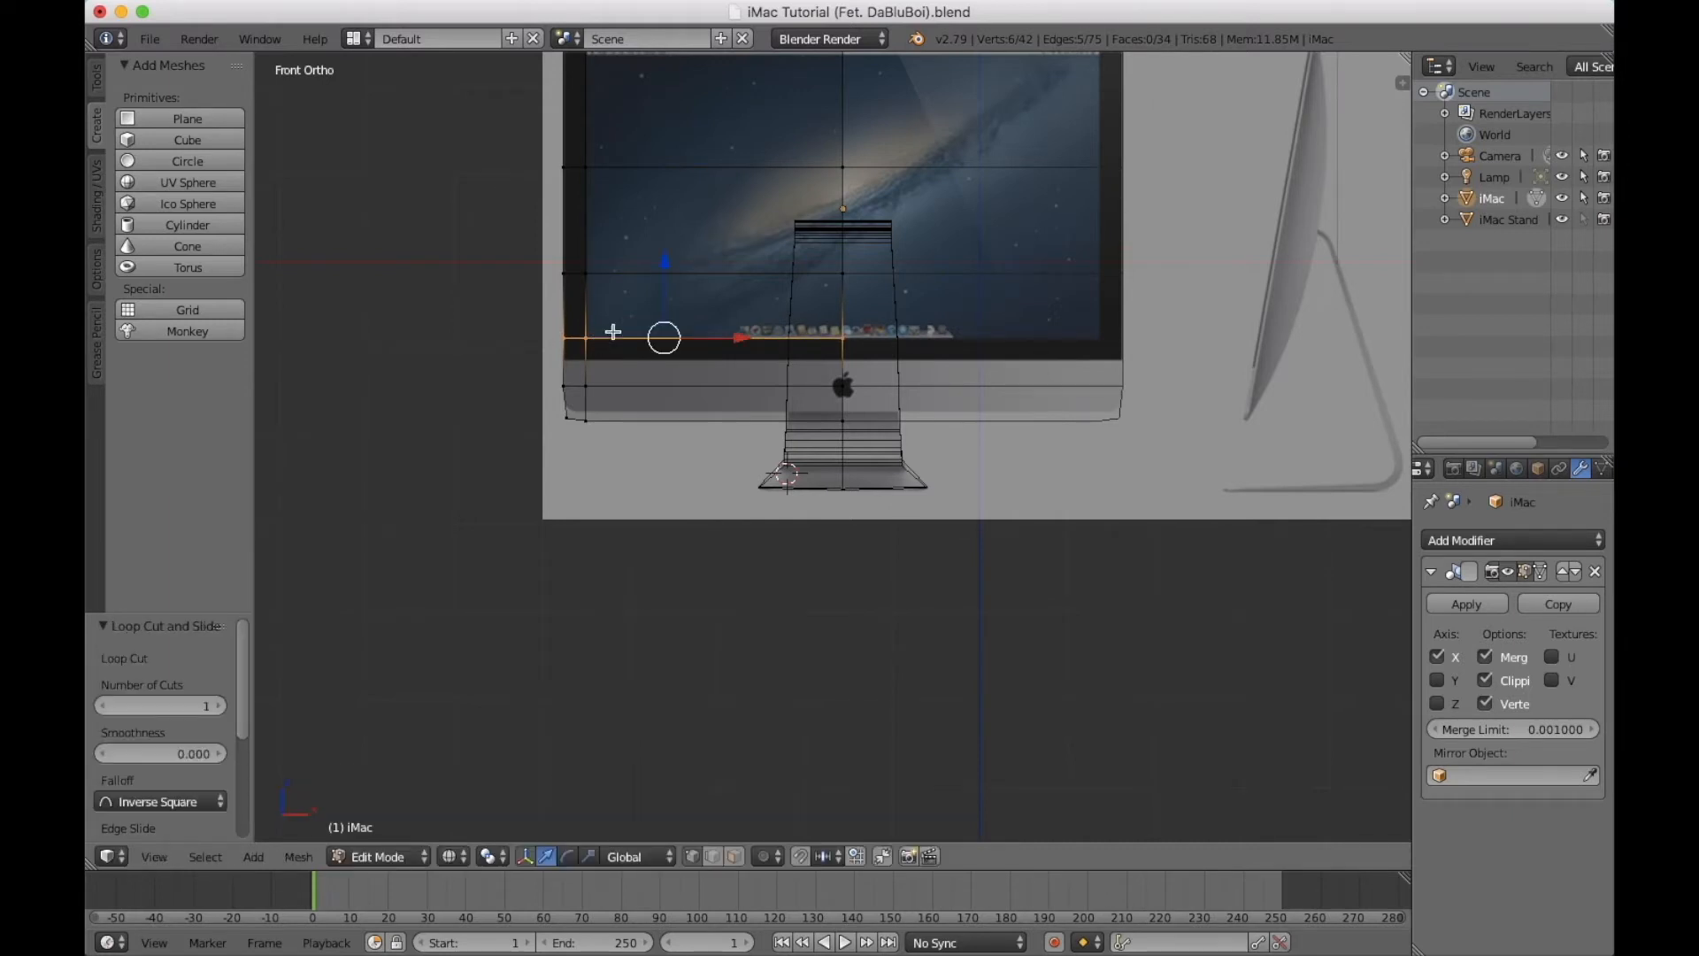
pyautogui.press('a')
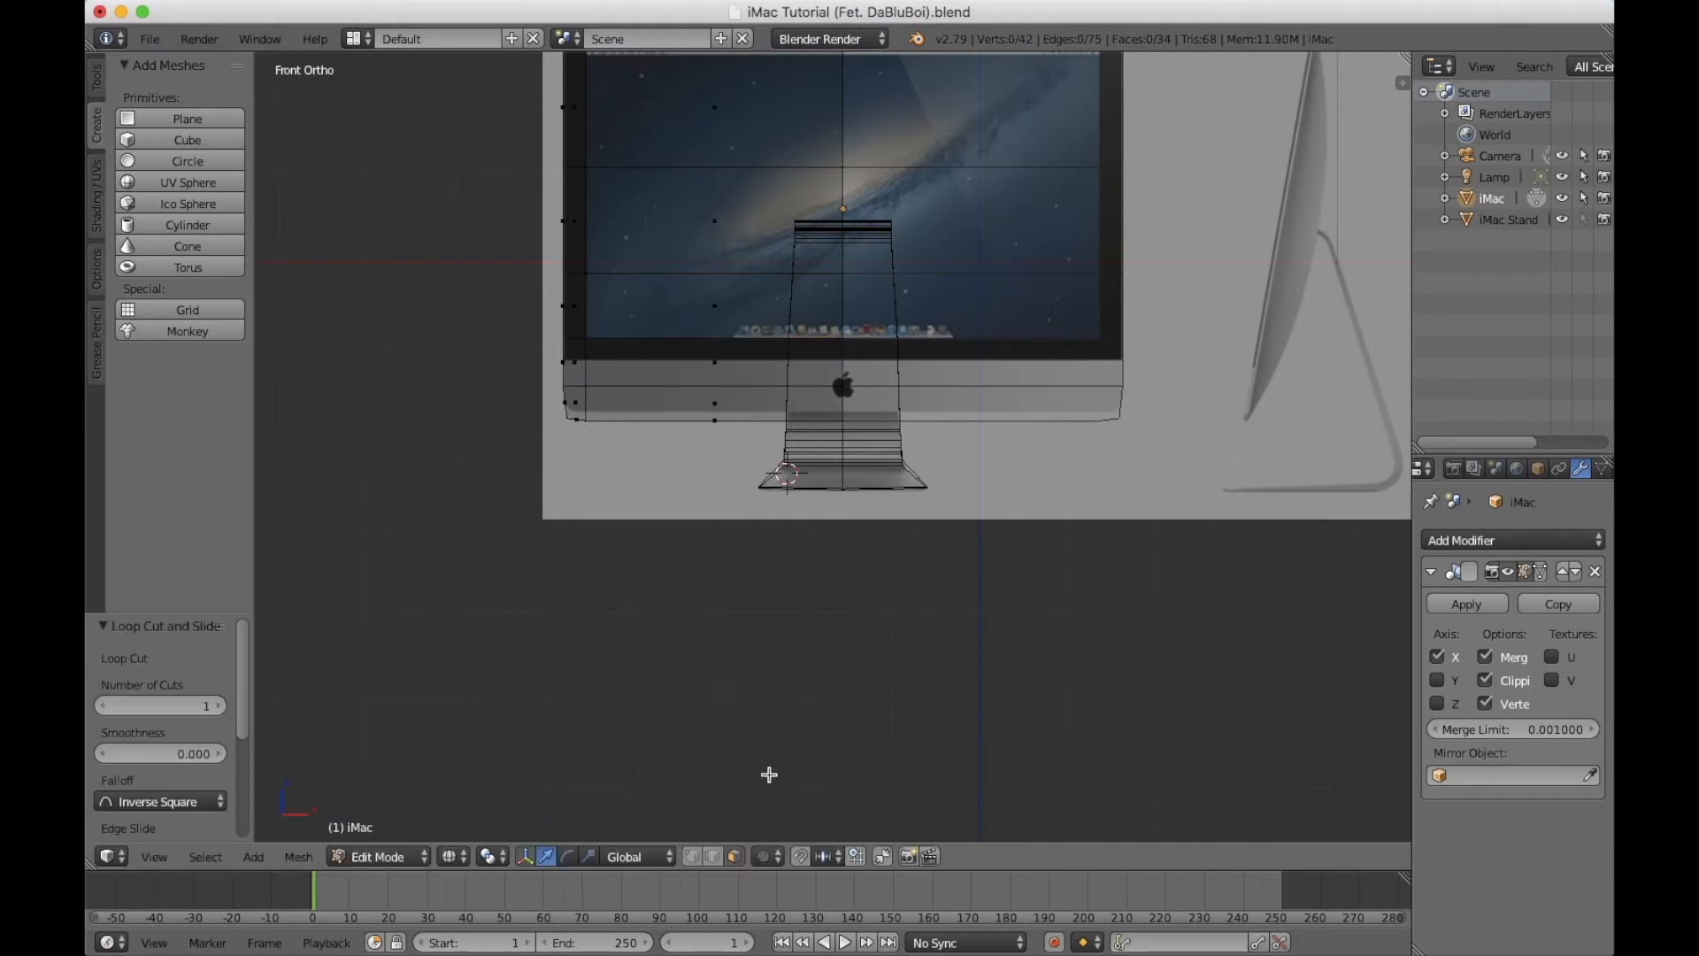
# Duplicate the three large front faces of the display area in place and separate the copy into its own object.
pyautogui.moveTo(836, 514); pyautogui.dragTo(824, 577, button='middle')
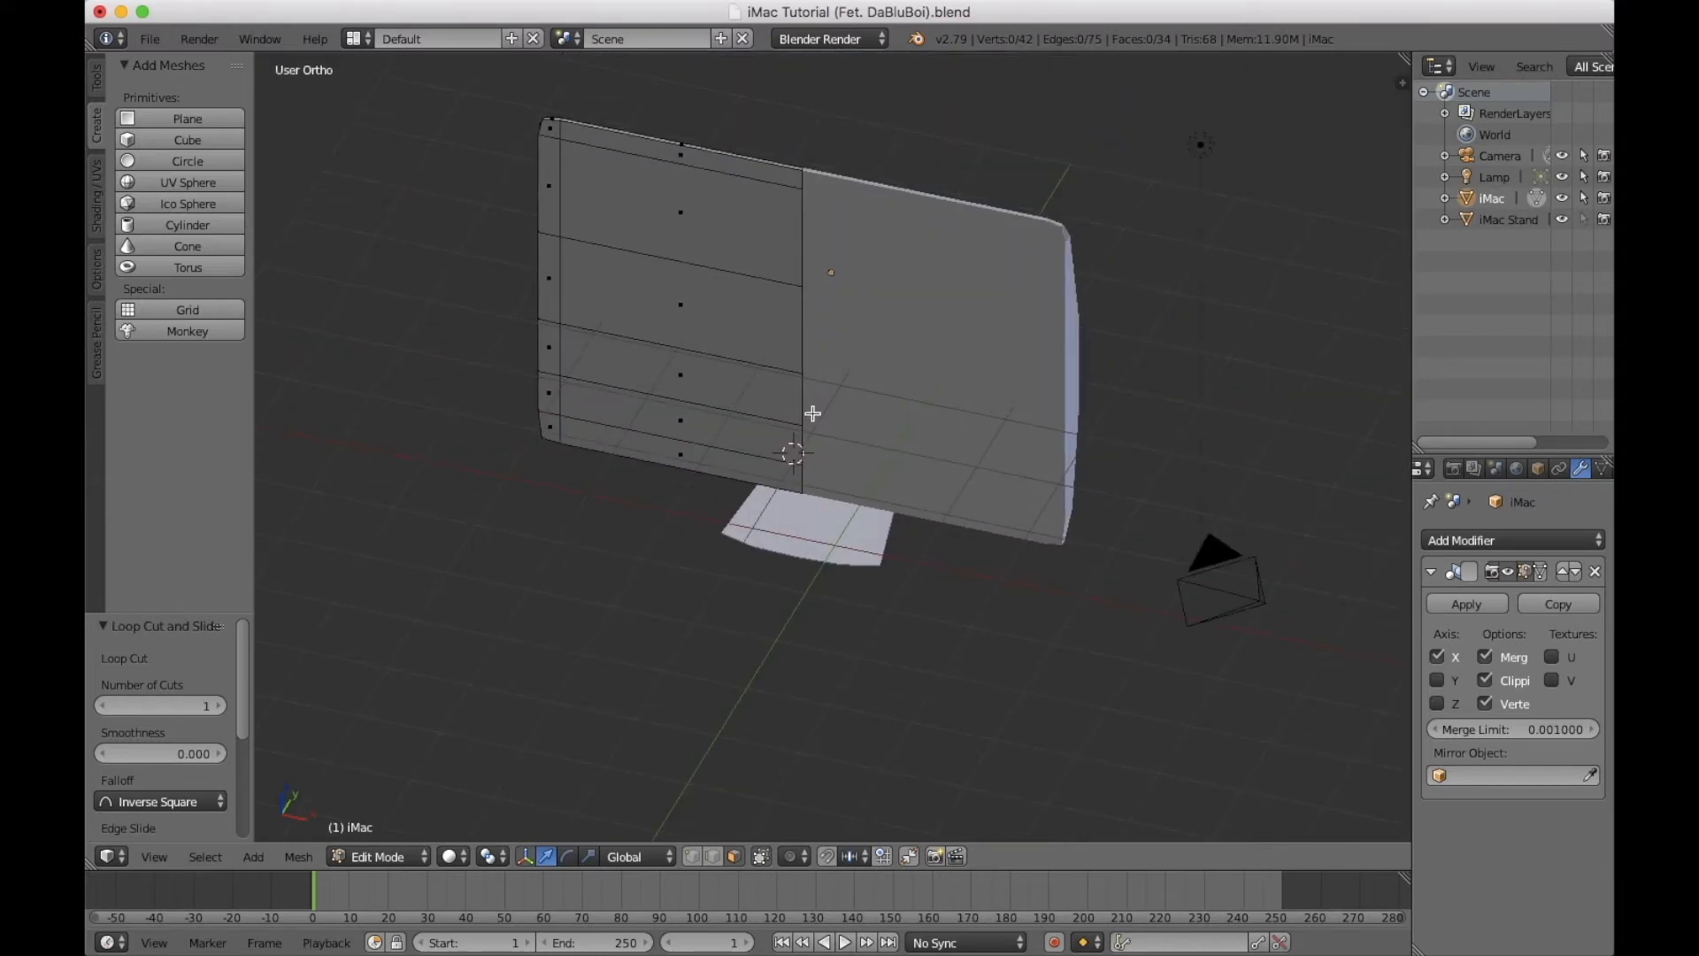
pyautogui.rightClick(751, 224)
pyautogui.keyDown('shift'); pyautogui.rightClick(742, 330); pyautogui.keyUp('shift')
pyautogui.keyDown('shift'); pyautogui.rightClick(732, 390); pyautogui.keyUp('shift')
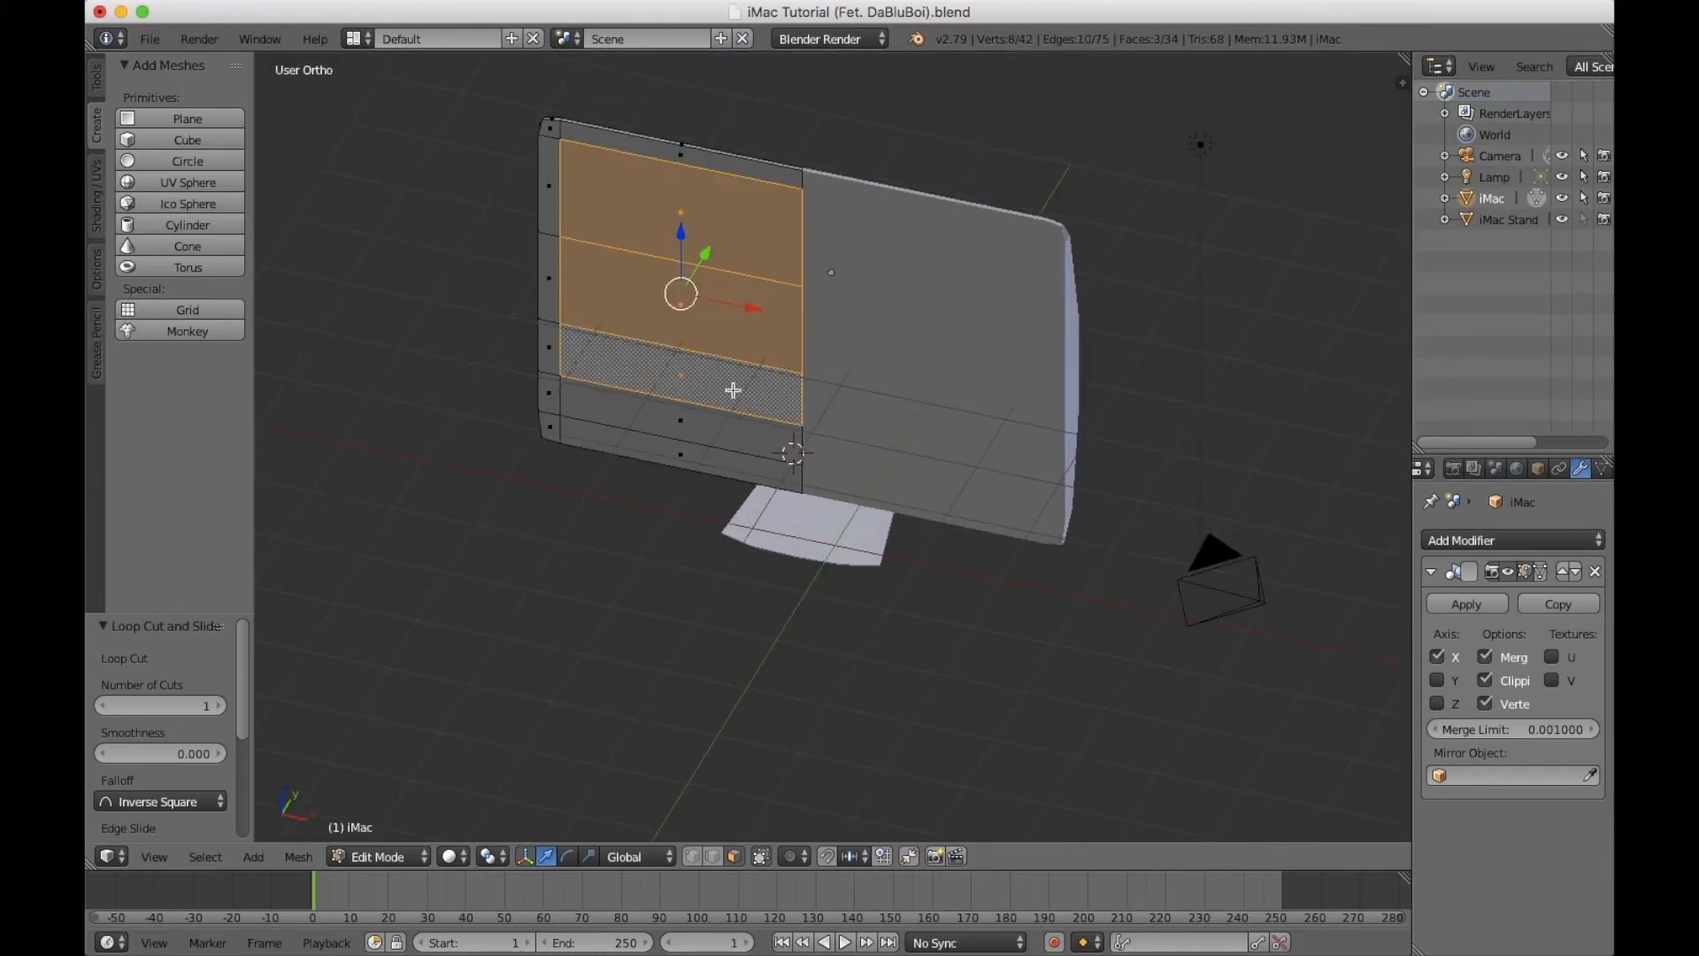
pyautogui.hotkey('shift', 'd')
pyautogui.rightClick(698, 443)
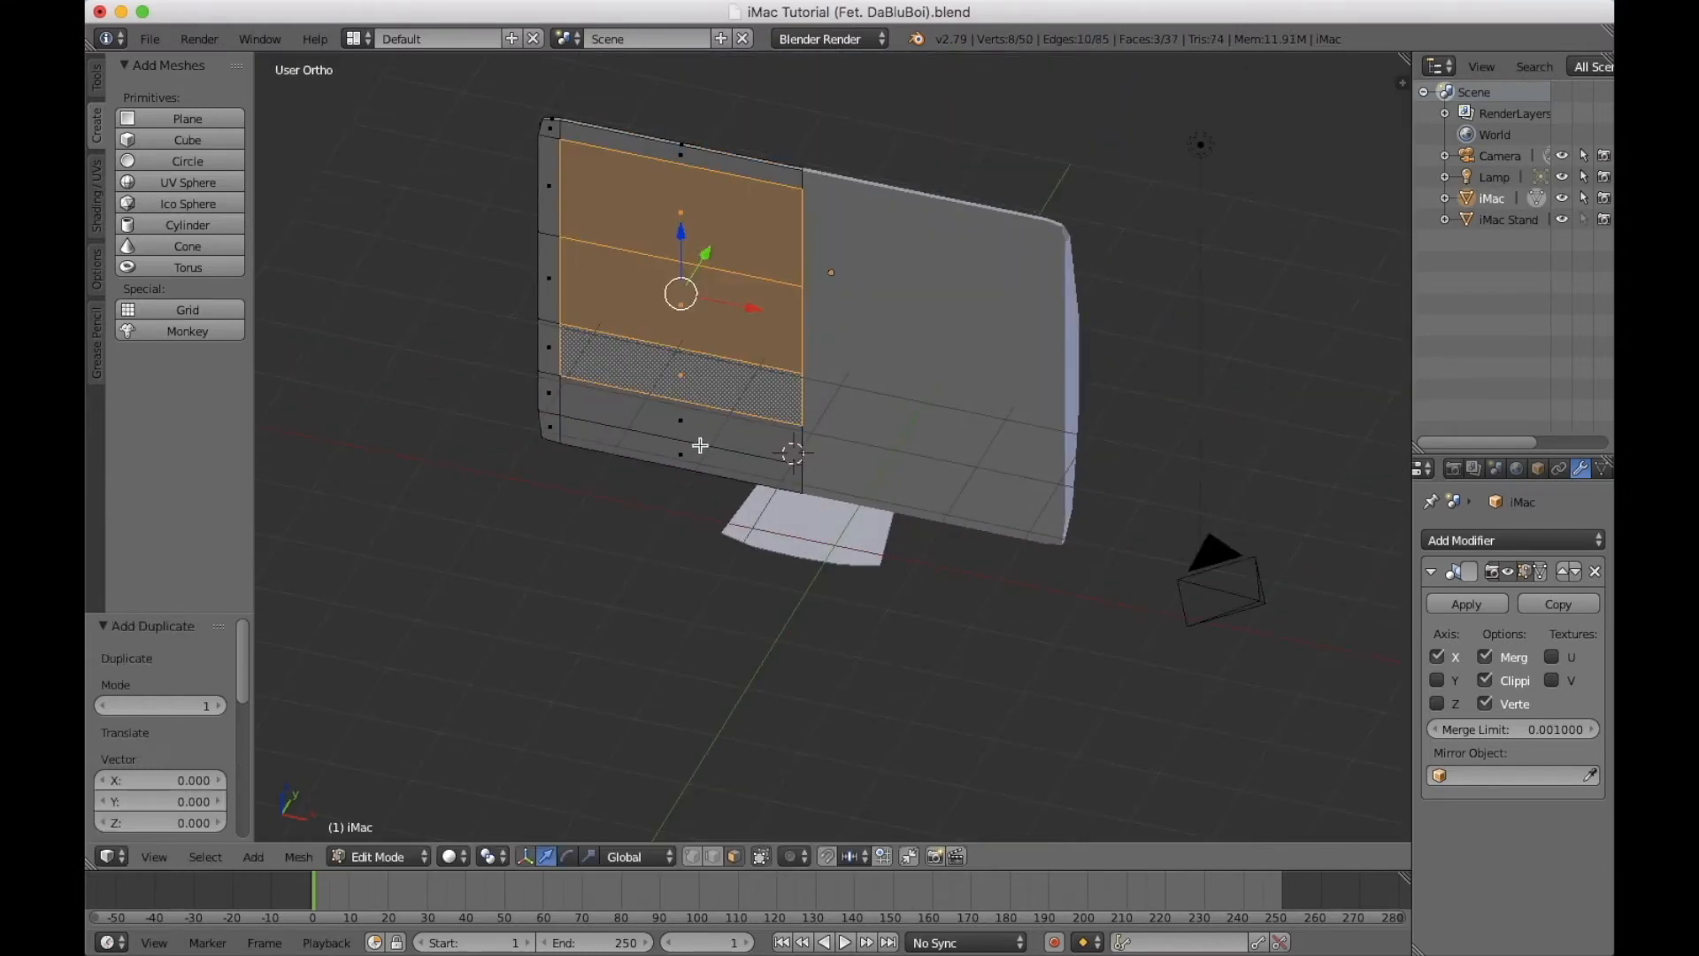
pyautogui.press('p')
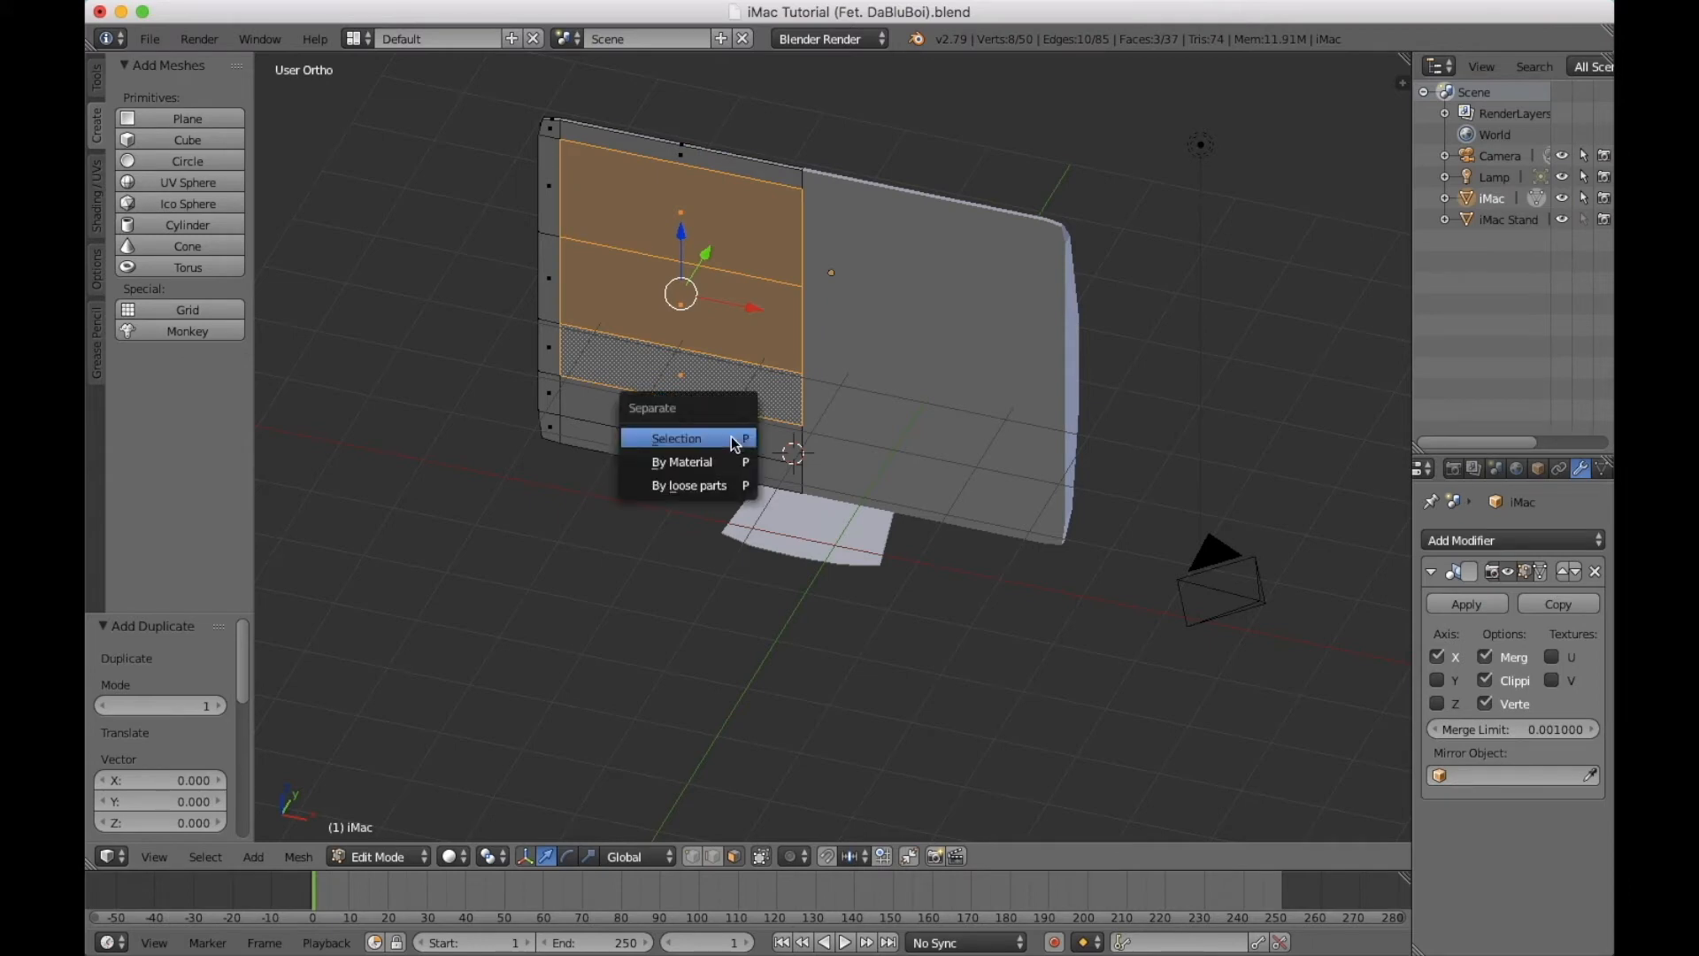
pyautogui.click(734, 439)
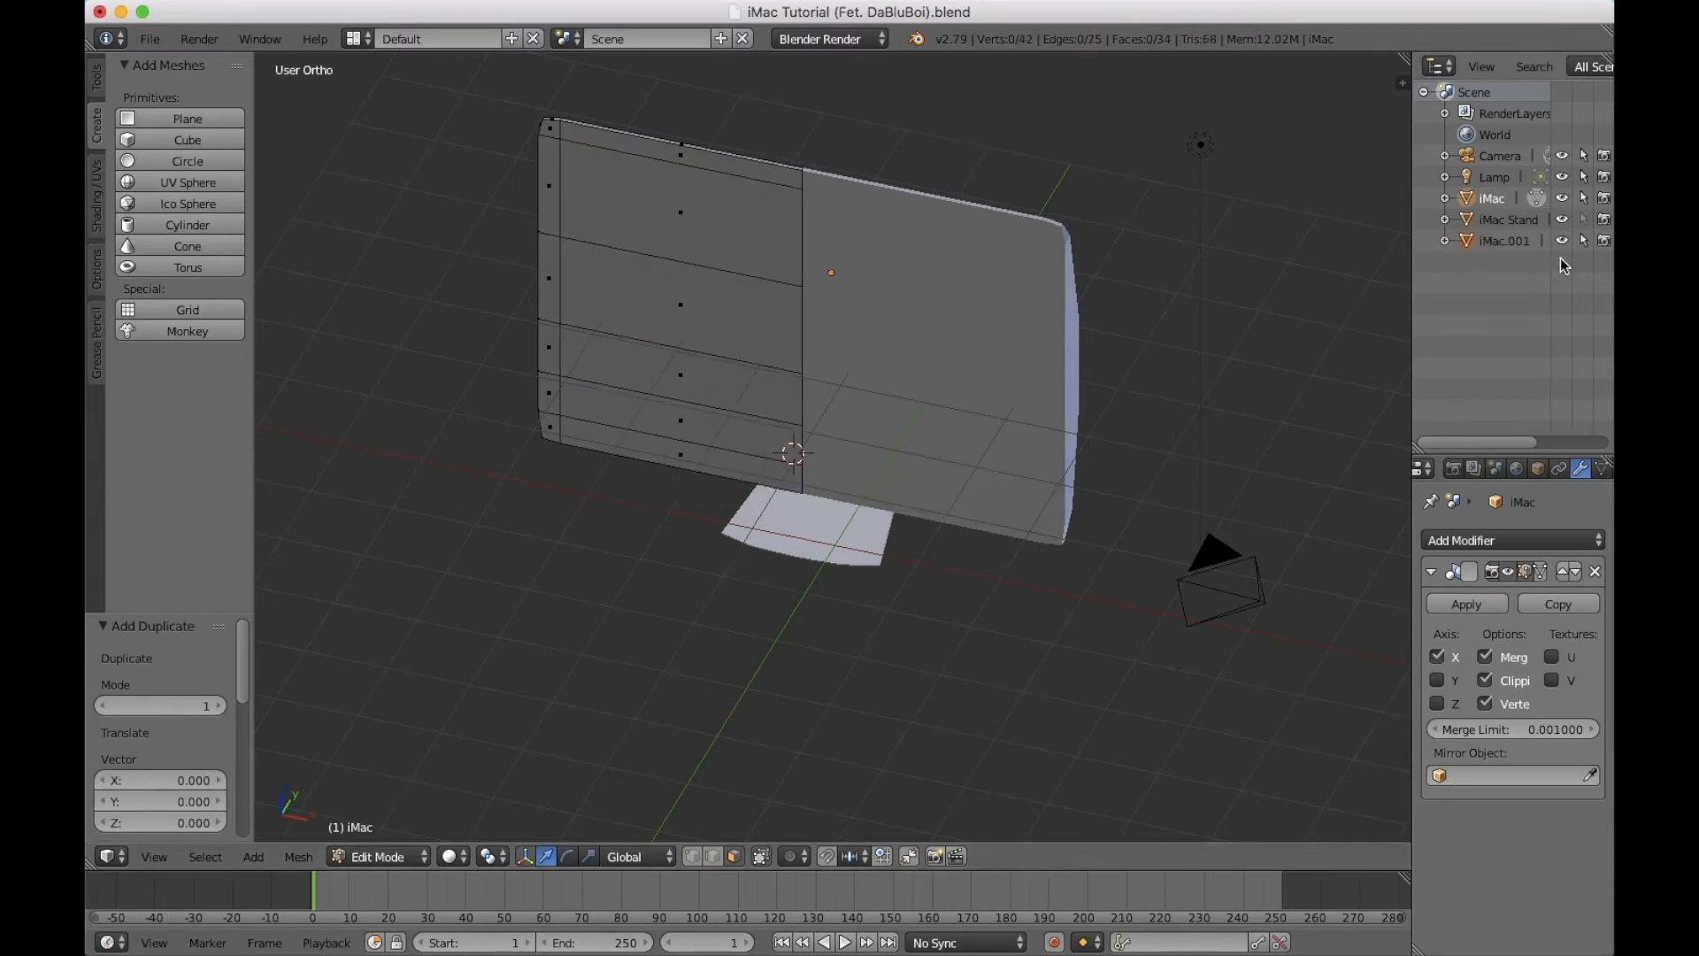
# Rename the separated display object as iMac Screen.
pyautogui.click(1509, 243)
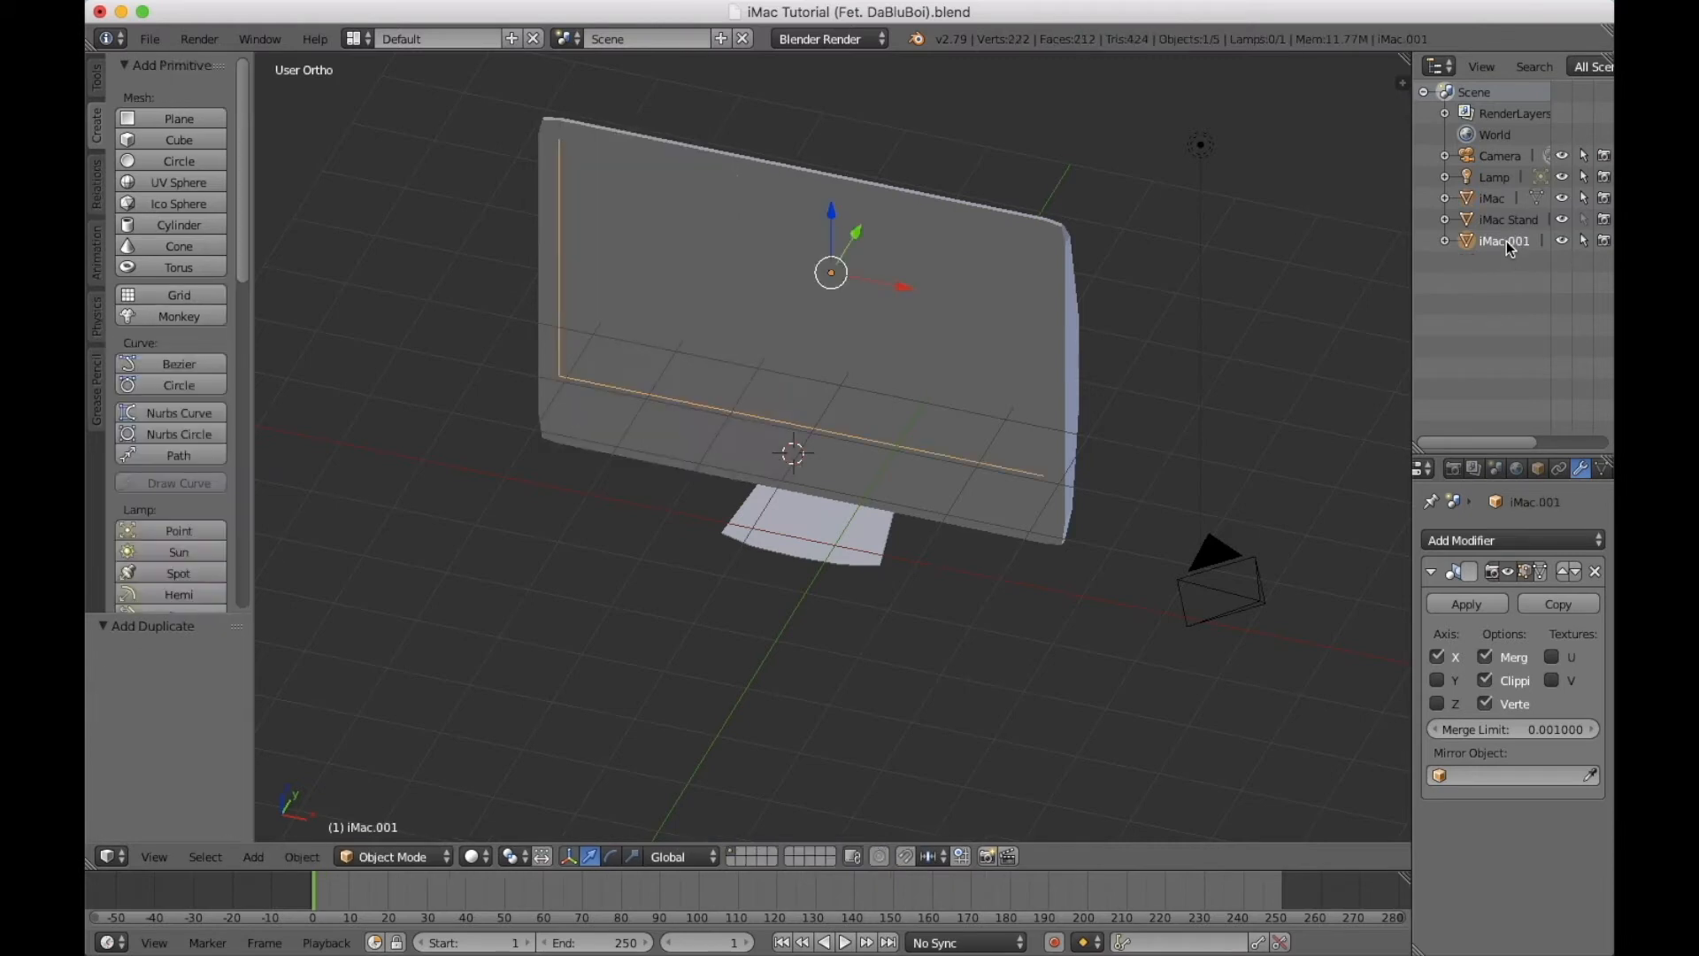
pyautogui.write('iMac Screen')
pyautogui.press('Return')
# Add a second material slot to the iMac Screen and give it a new material with a black diffuse colour.
pyautogui.scroll(-3, 1492, 470)
pyautogui.click(1516, 468)
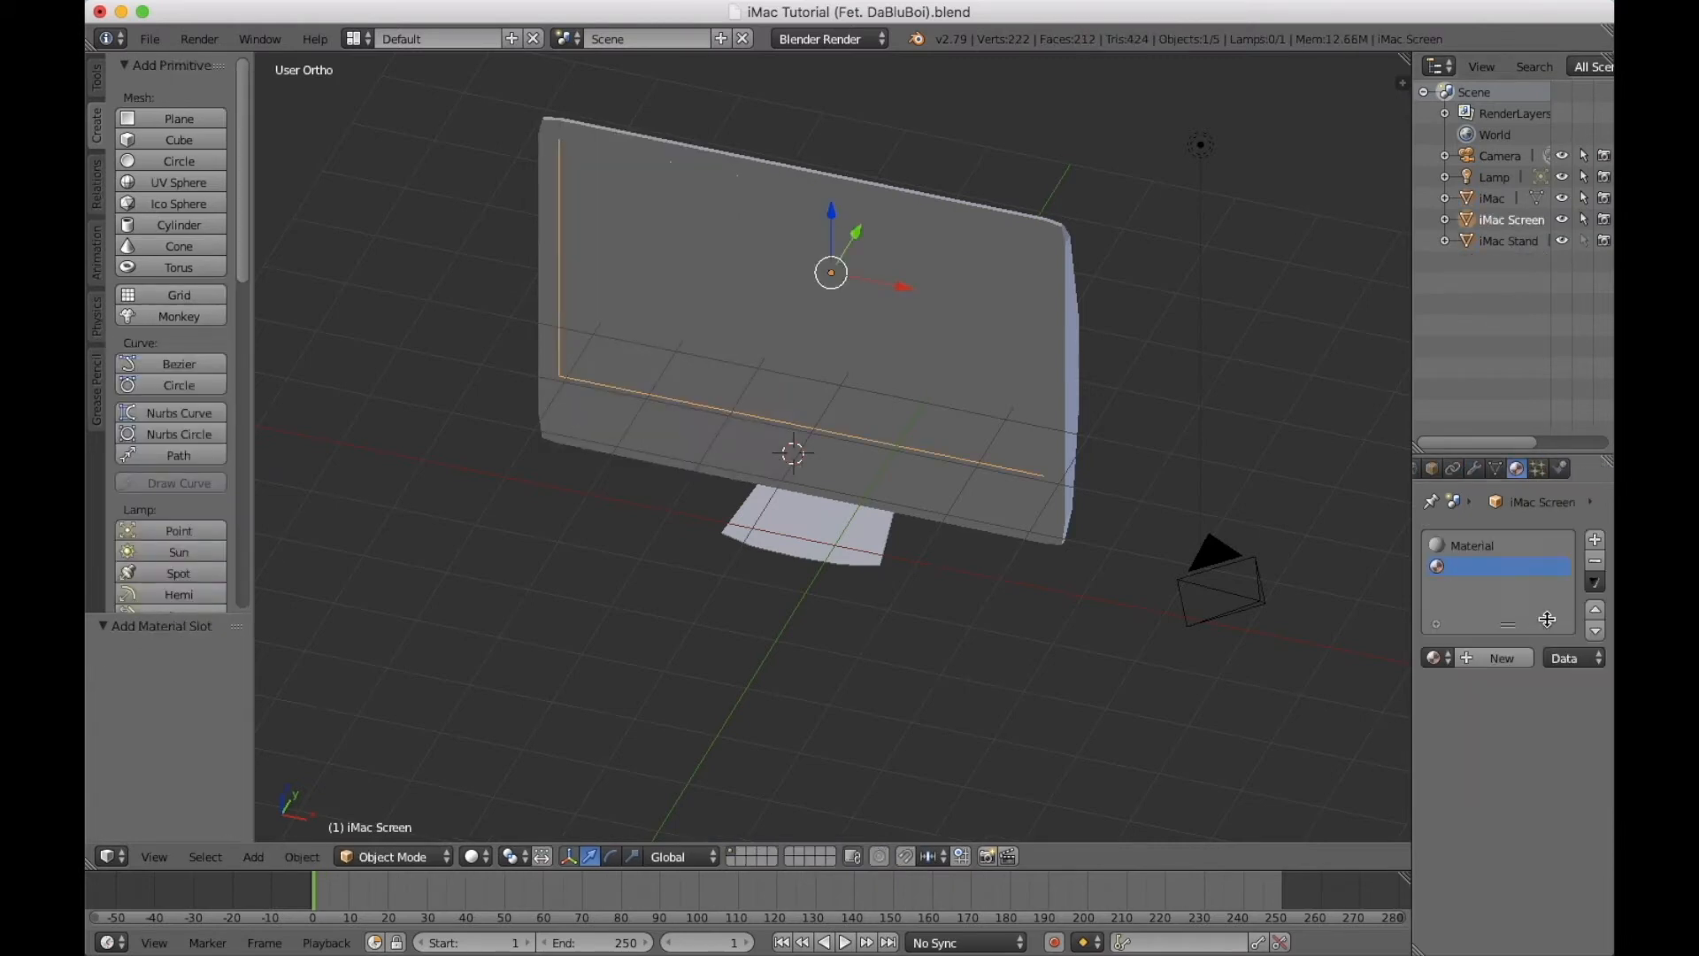
pyautogui.click(1497, 659)
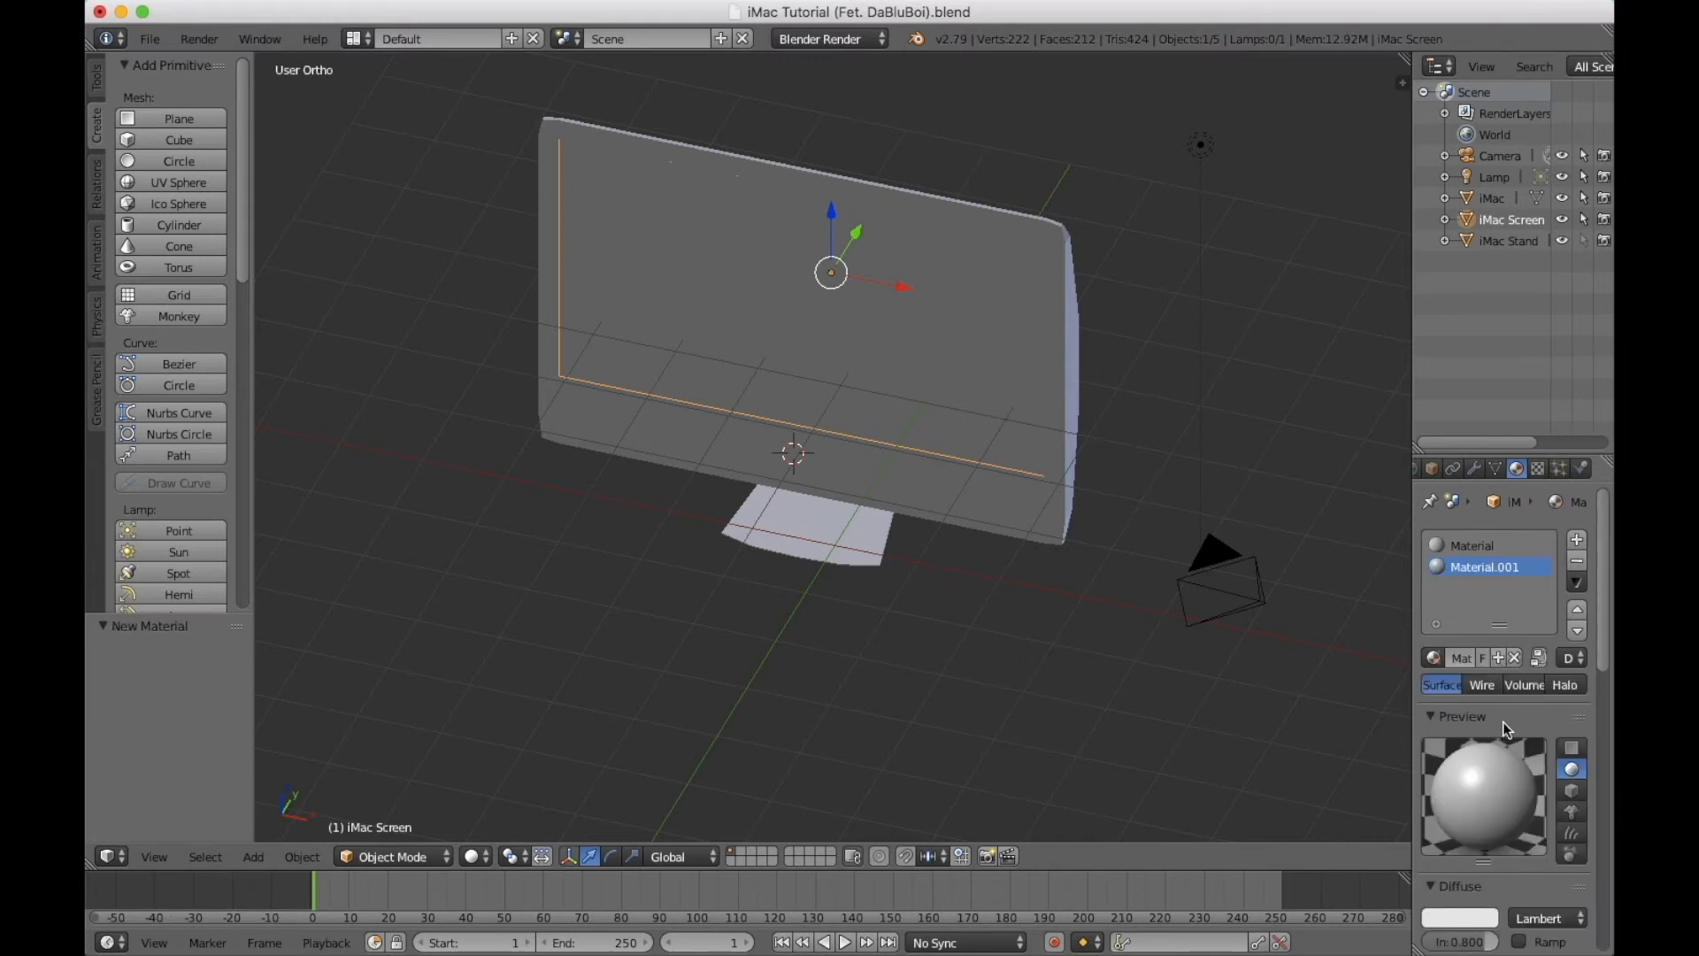
pyautogui.scroll(-5, 1505, 724)
pyautogui.click(1470, 743)
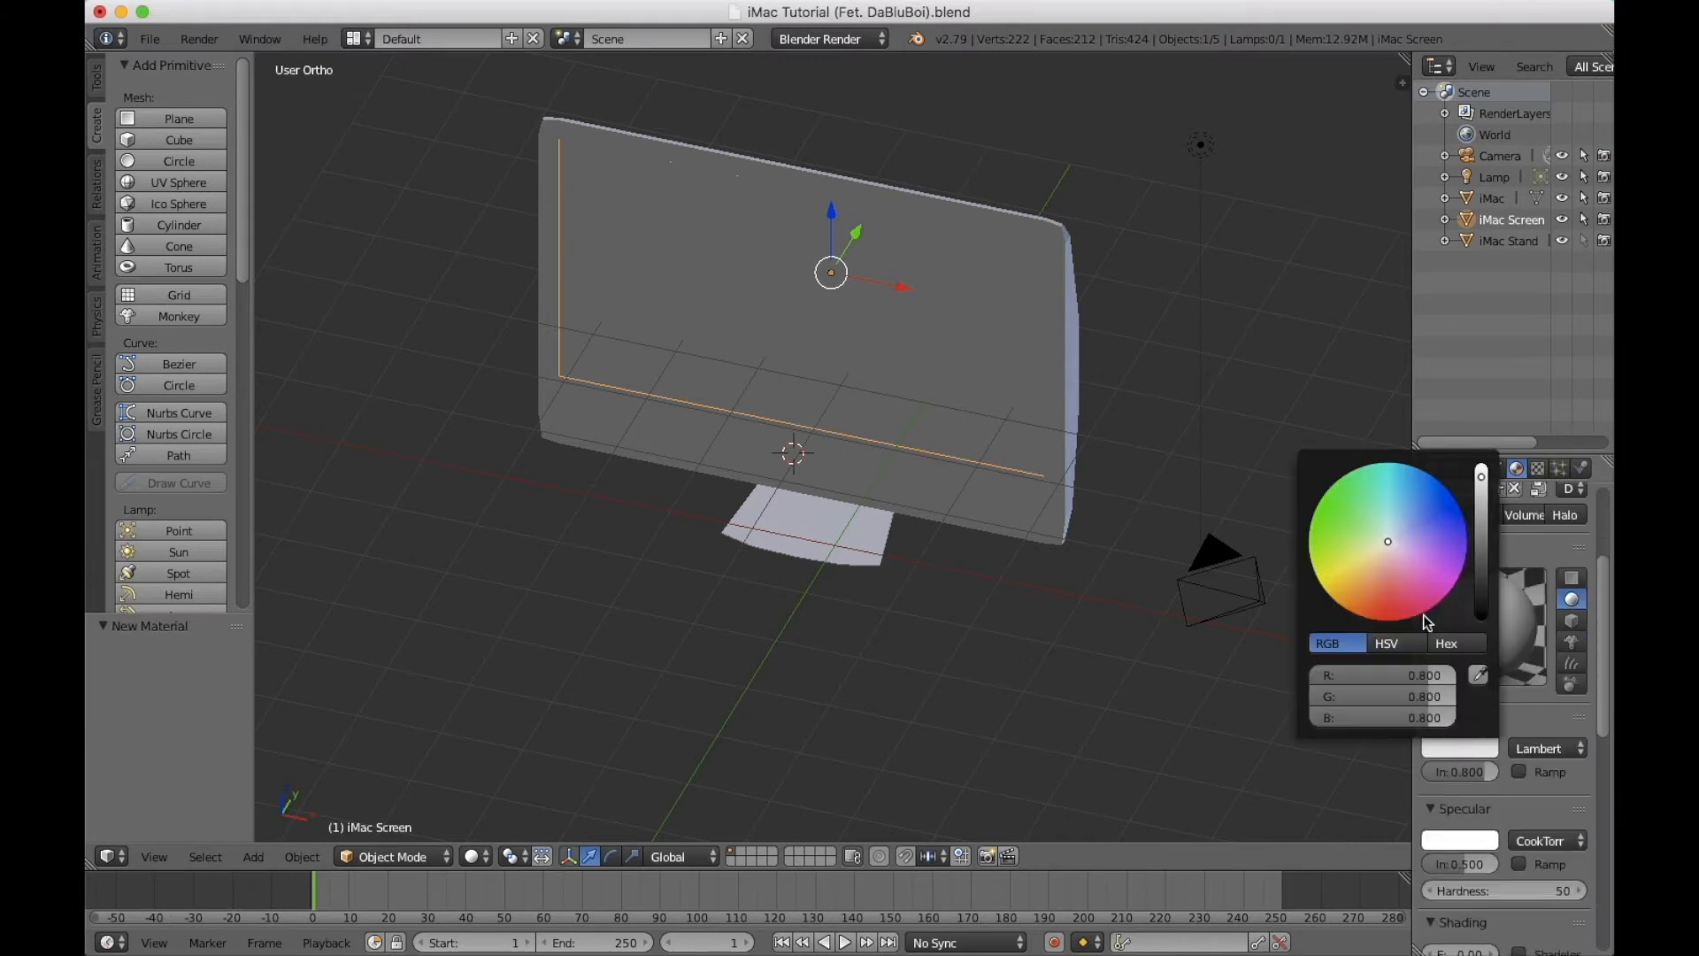
pyautogui.moveTo(1484, 603); pyautogui.dragTo(1481, 620)
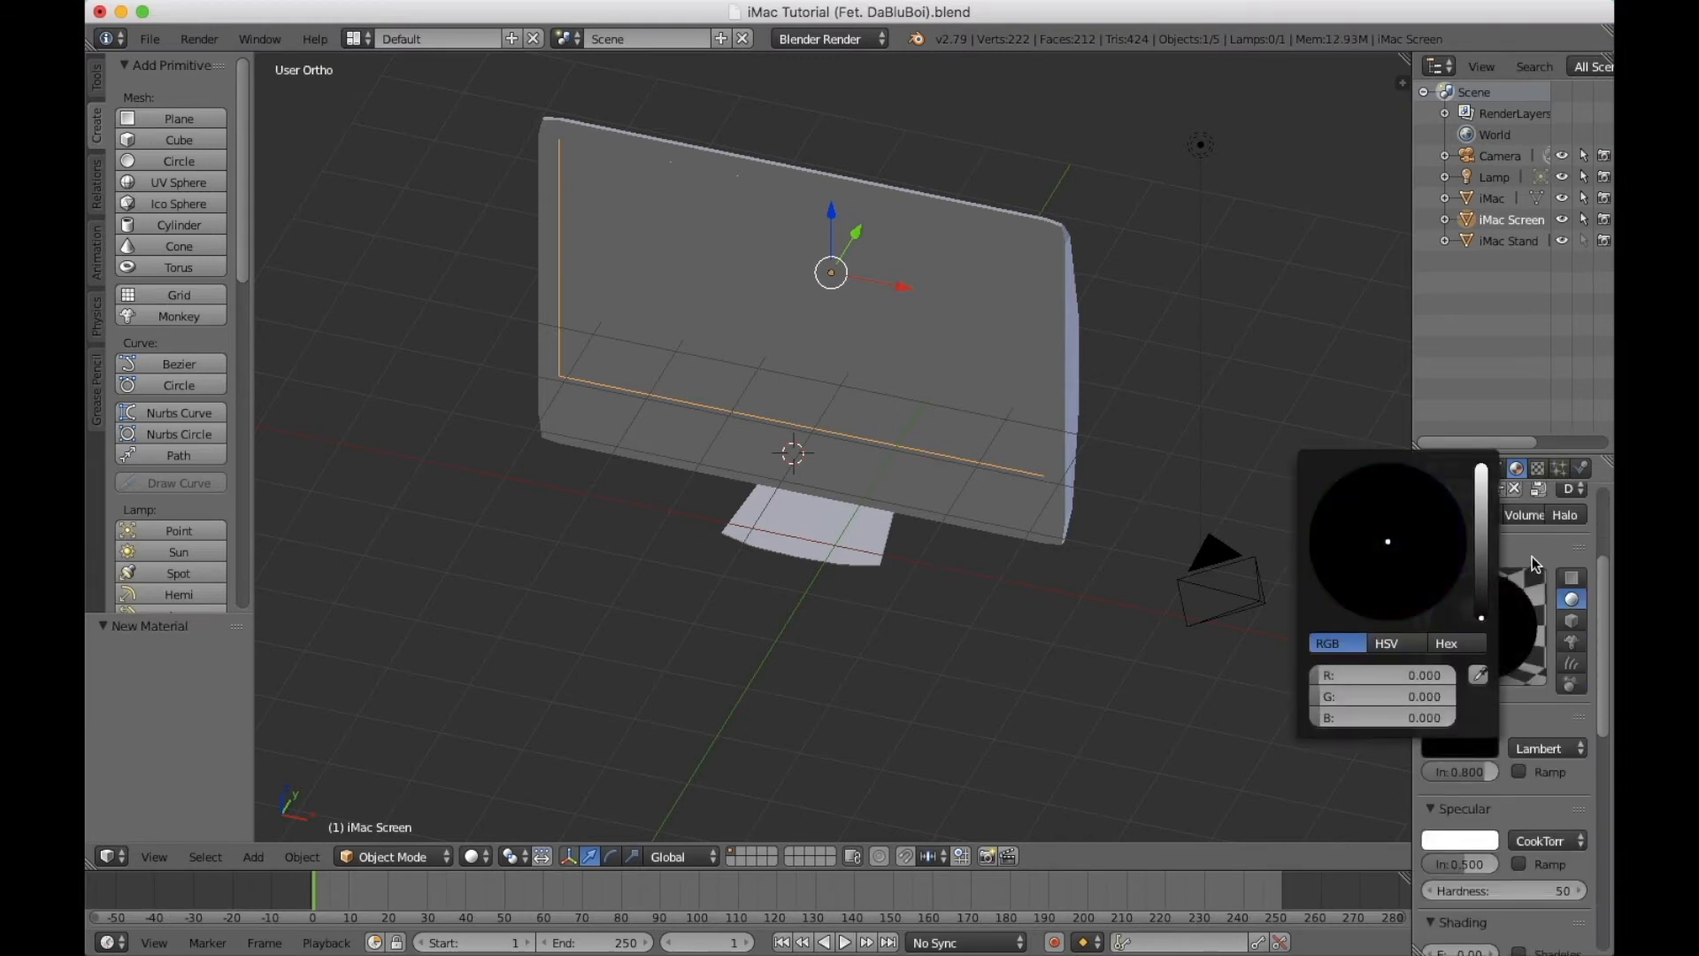
pyautogui.scroll(5, 1584, 554)
# Join the stand and the black screen with the iMac body into one object.
pyautogui.moveTo(1252, 513); pyautogui.dragTo(1119, 500, button='middle')
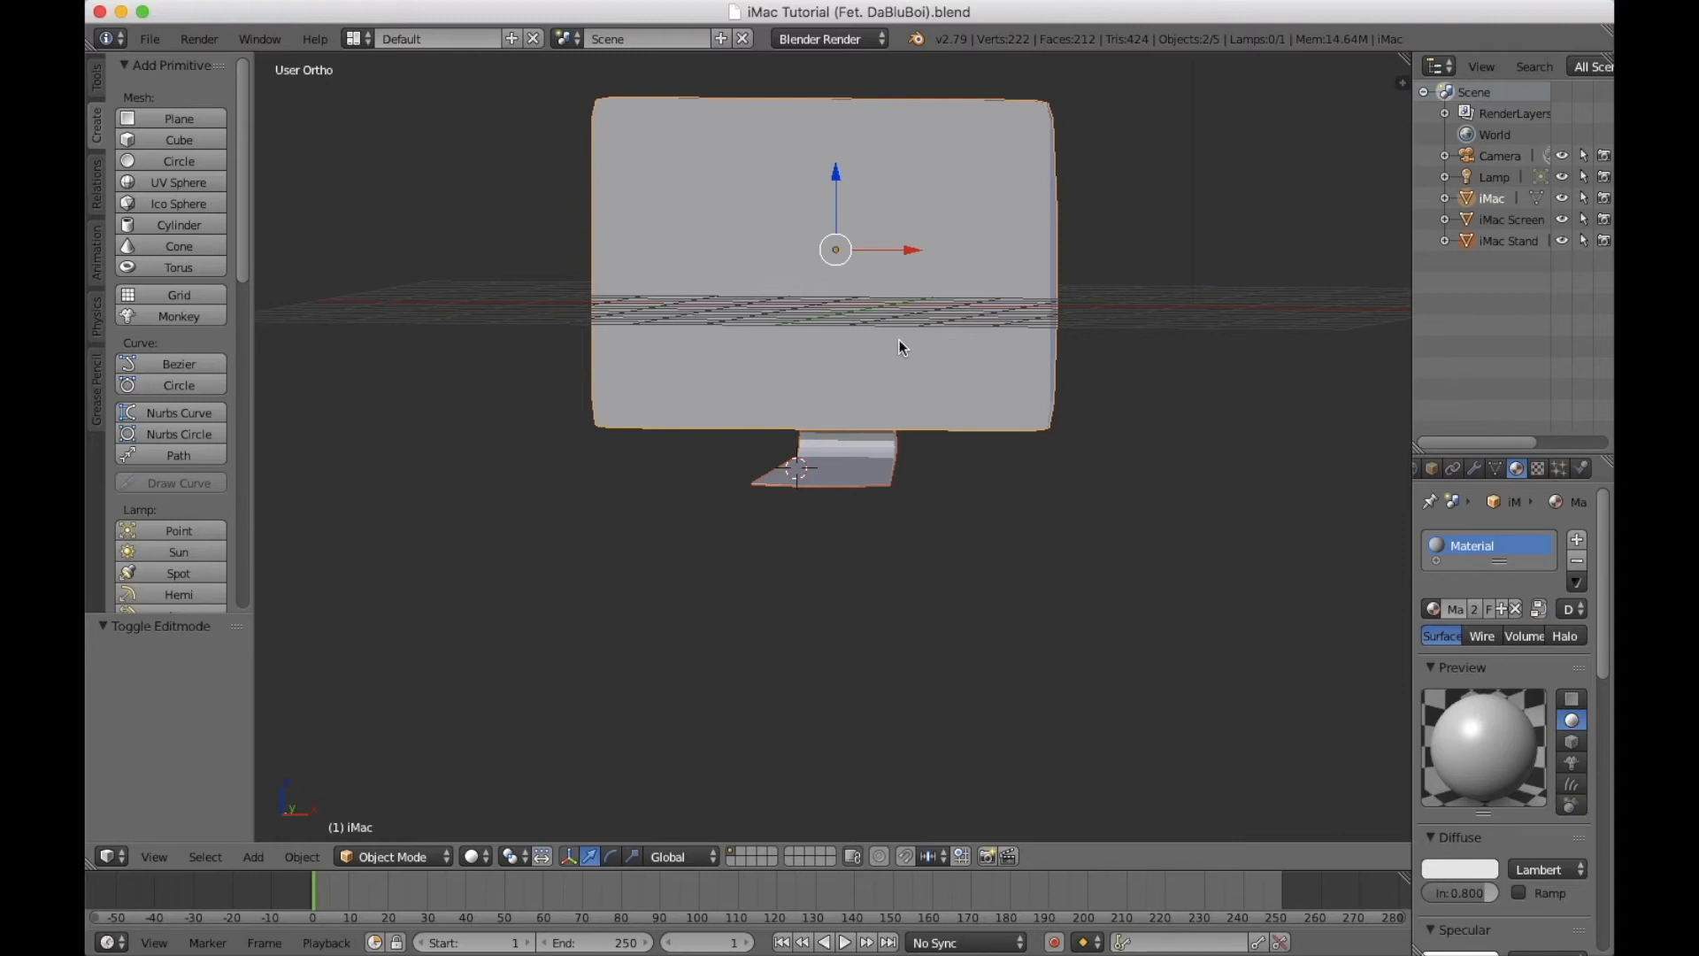
pyautogui.hotkey('ctrl', 'j')
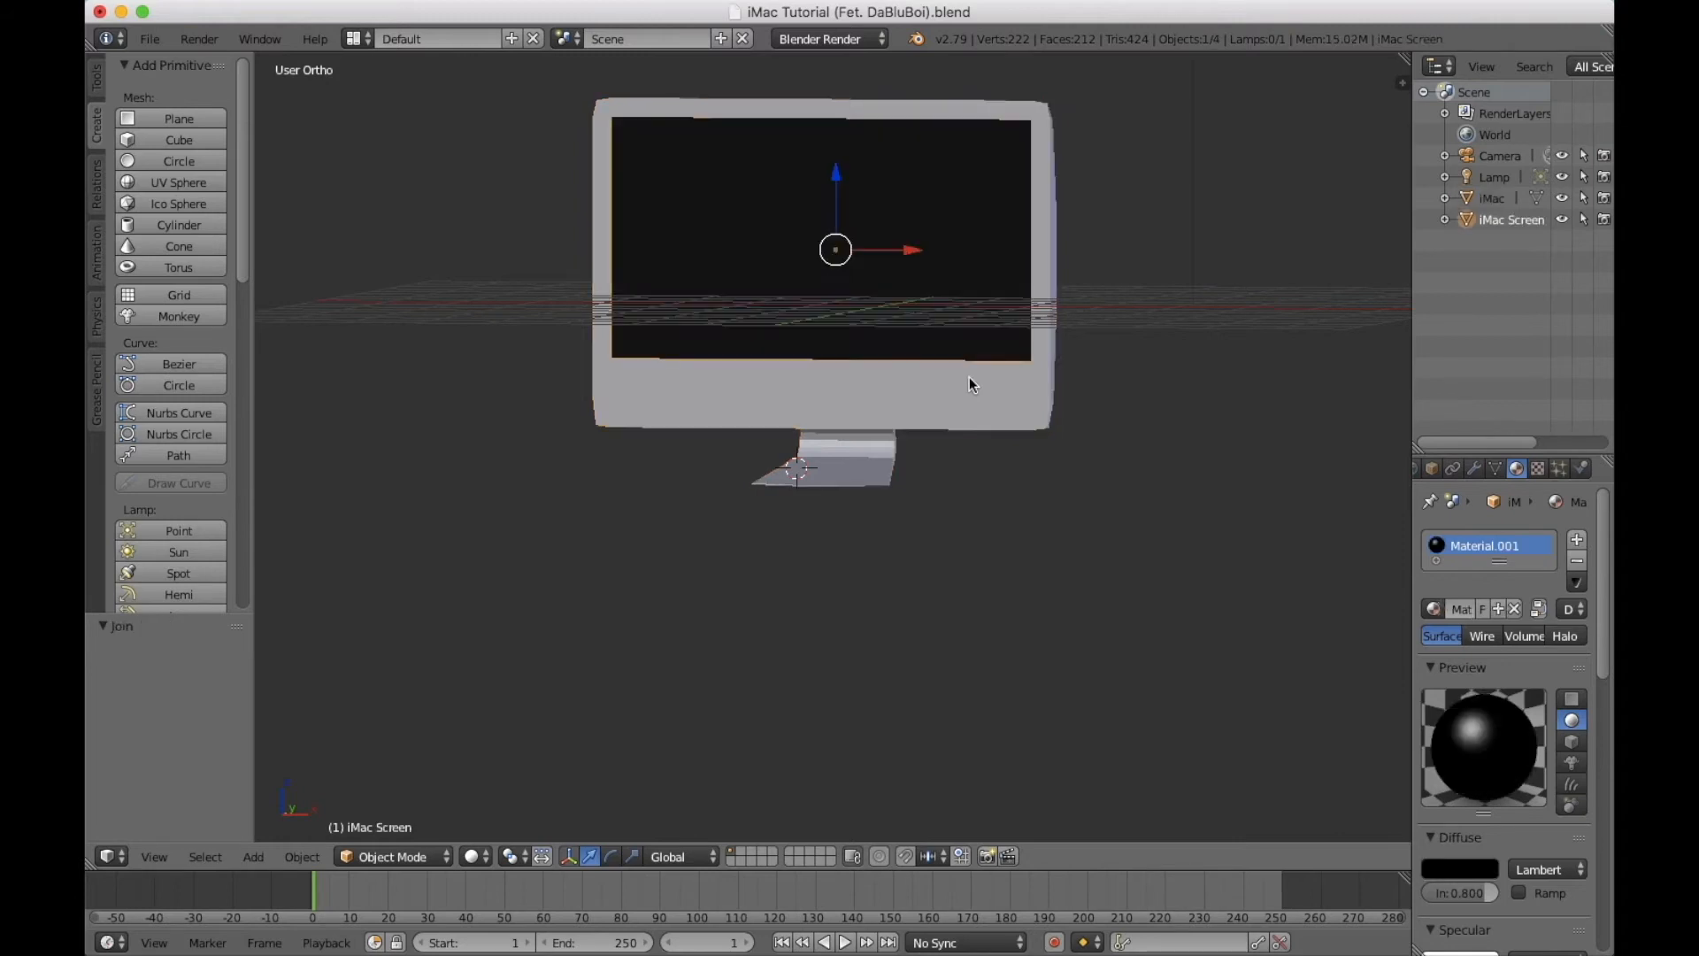
pyautogui.rightClick(922, 293)
pyautogui.moveTo(808, 330); pyautogui.dragTo(762, 438, button='middle')
pyautogui.moveTo(874, 300)
pyautogui.mouseDown()
pyautogui.moveTo(864, 341)
pyautogui.moveTo(912, 320)
pyautogui.moveTo(885, 322)
pyautogui.mouseUp()
pyautogui.moveTo(885, 322); pyautogui.dragTo(842, 251, button='middle')
# Tilt the joined iMac in the side view to match the reference, moving it -0.232 along Z and 0.141 along Y.
pyautogui.press('KP_1')
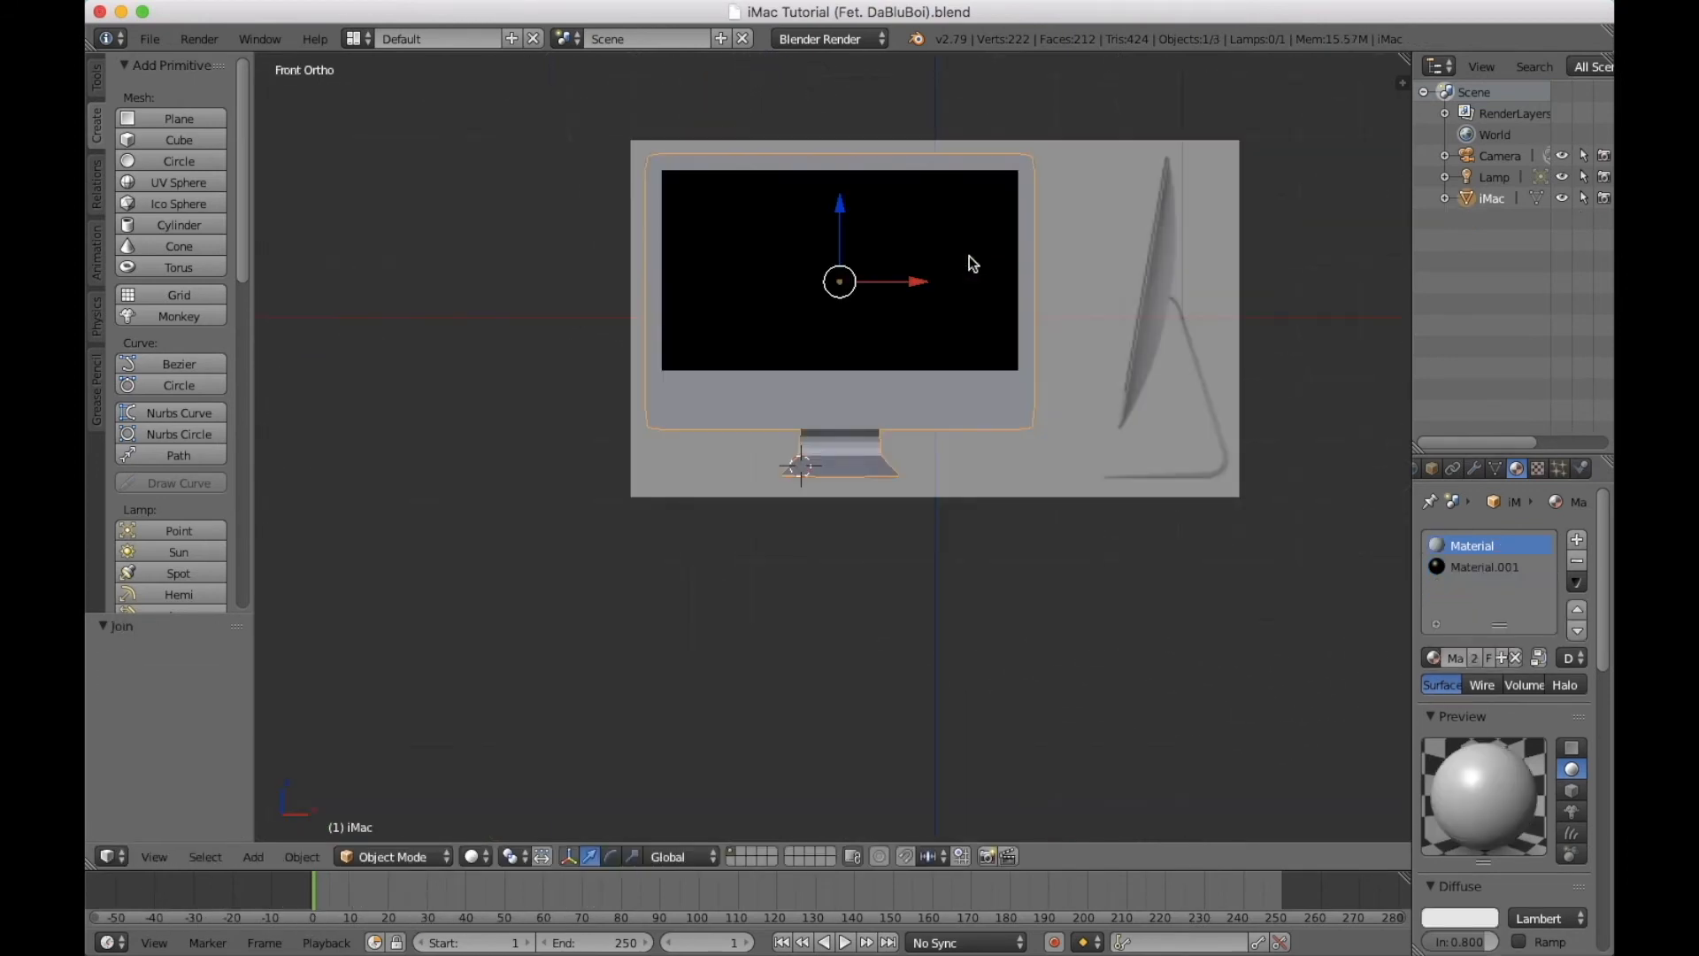
pyautogui.press('KP_3')
pyautogui.scroll(3, 970, 257)
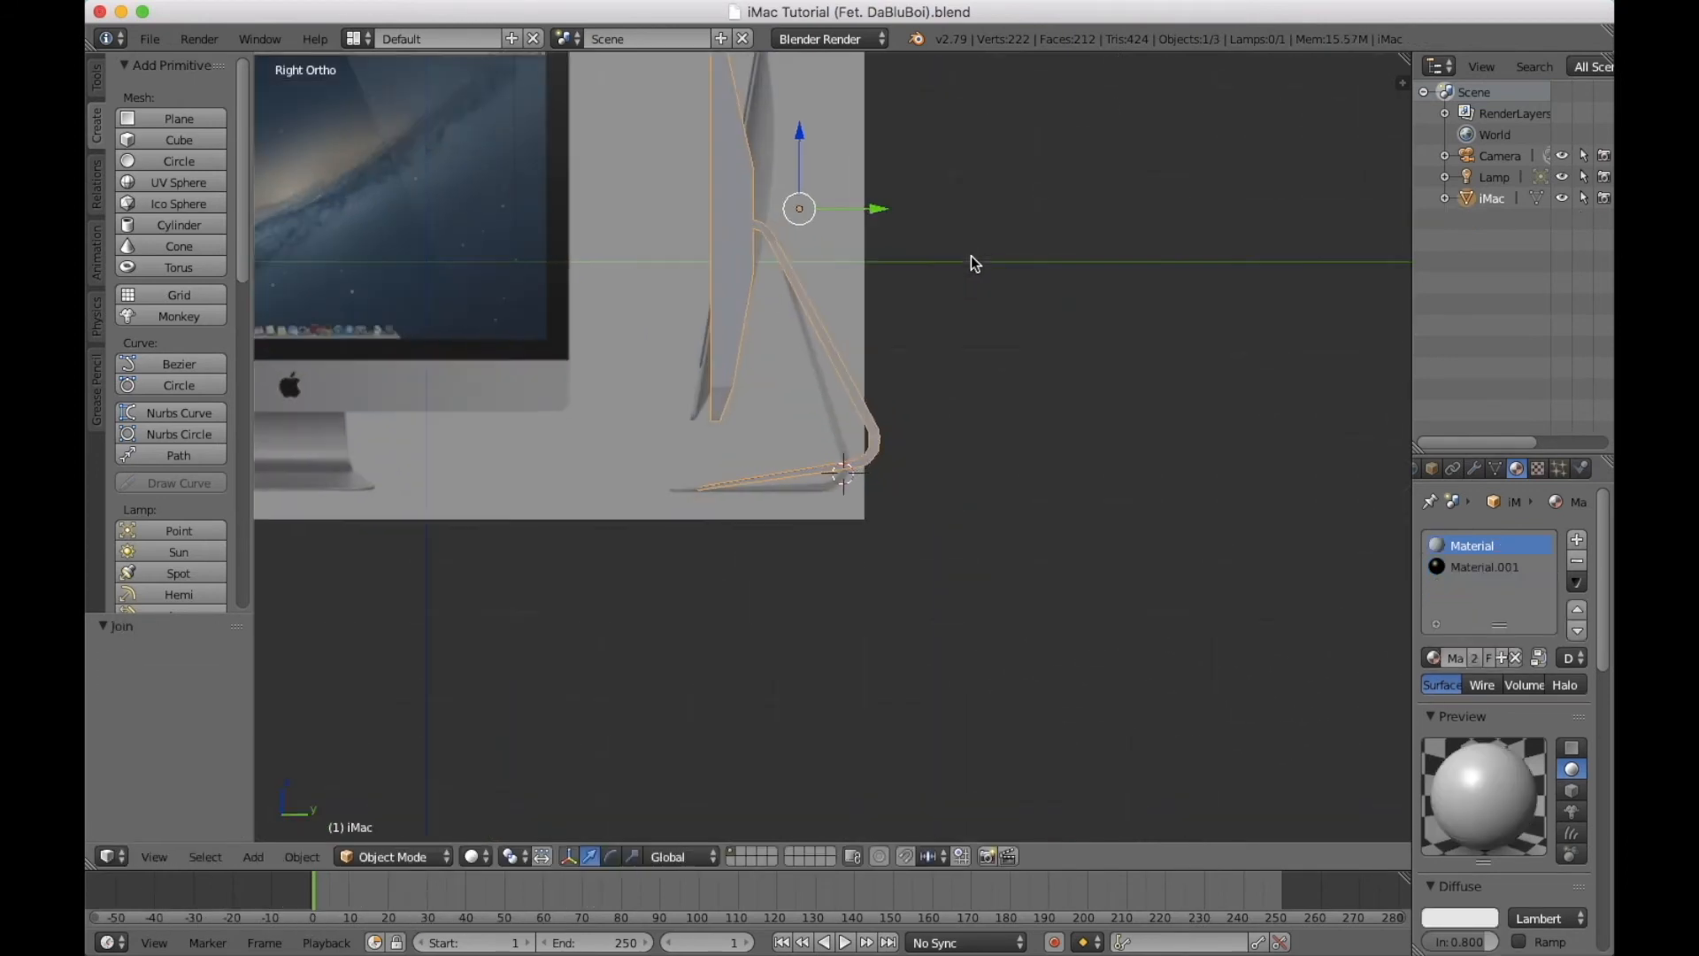
pyautogui.press('r')
pyautogui.click(800, 92)
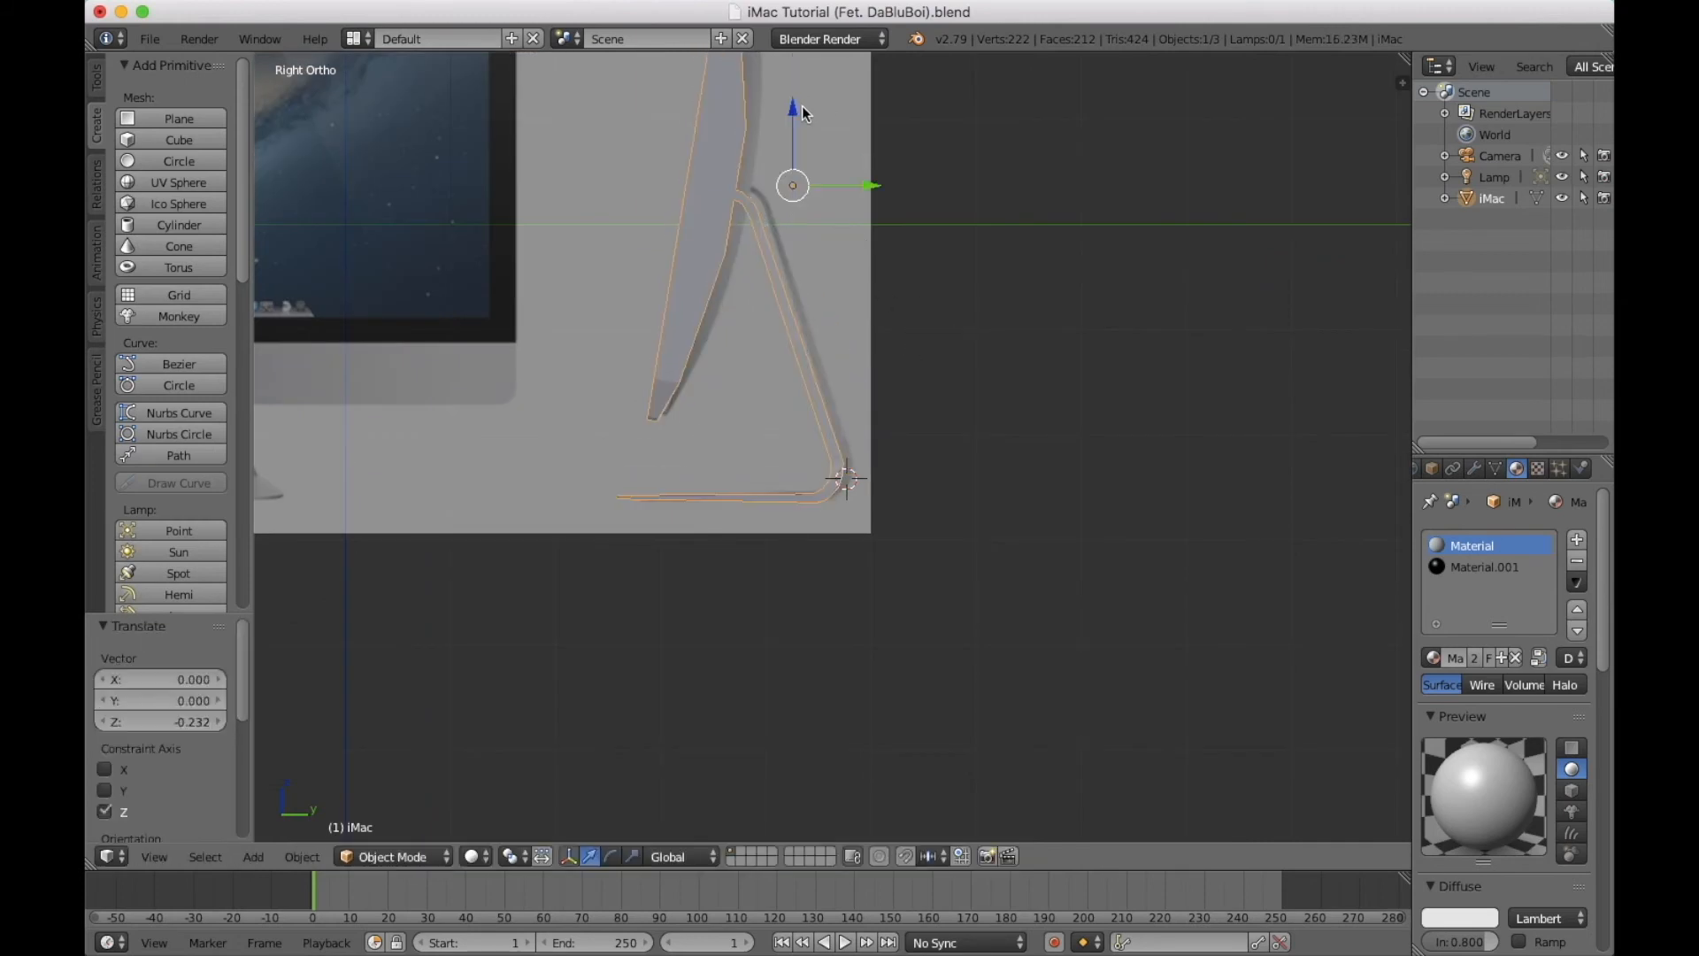
pyautogui.moveTo(866, 182); pyautogui.dragTo(877, 190)
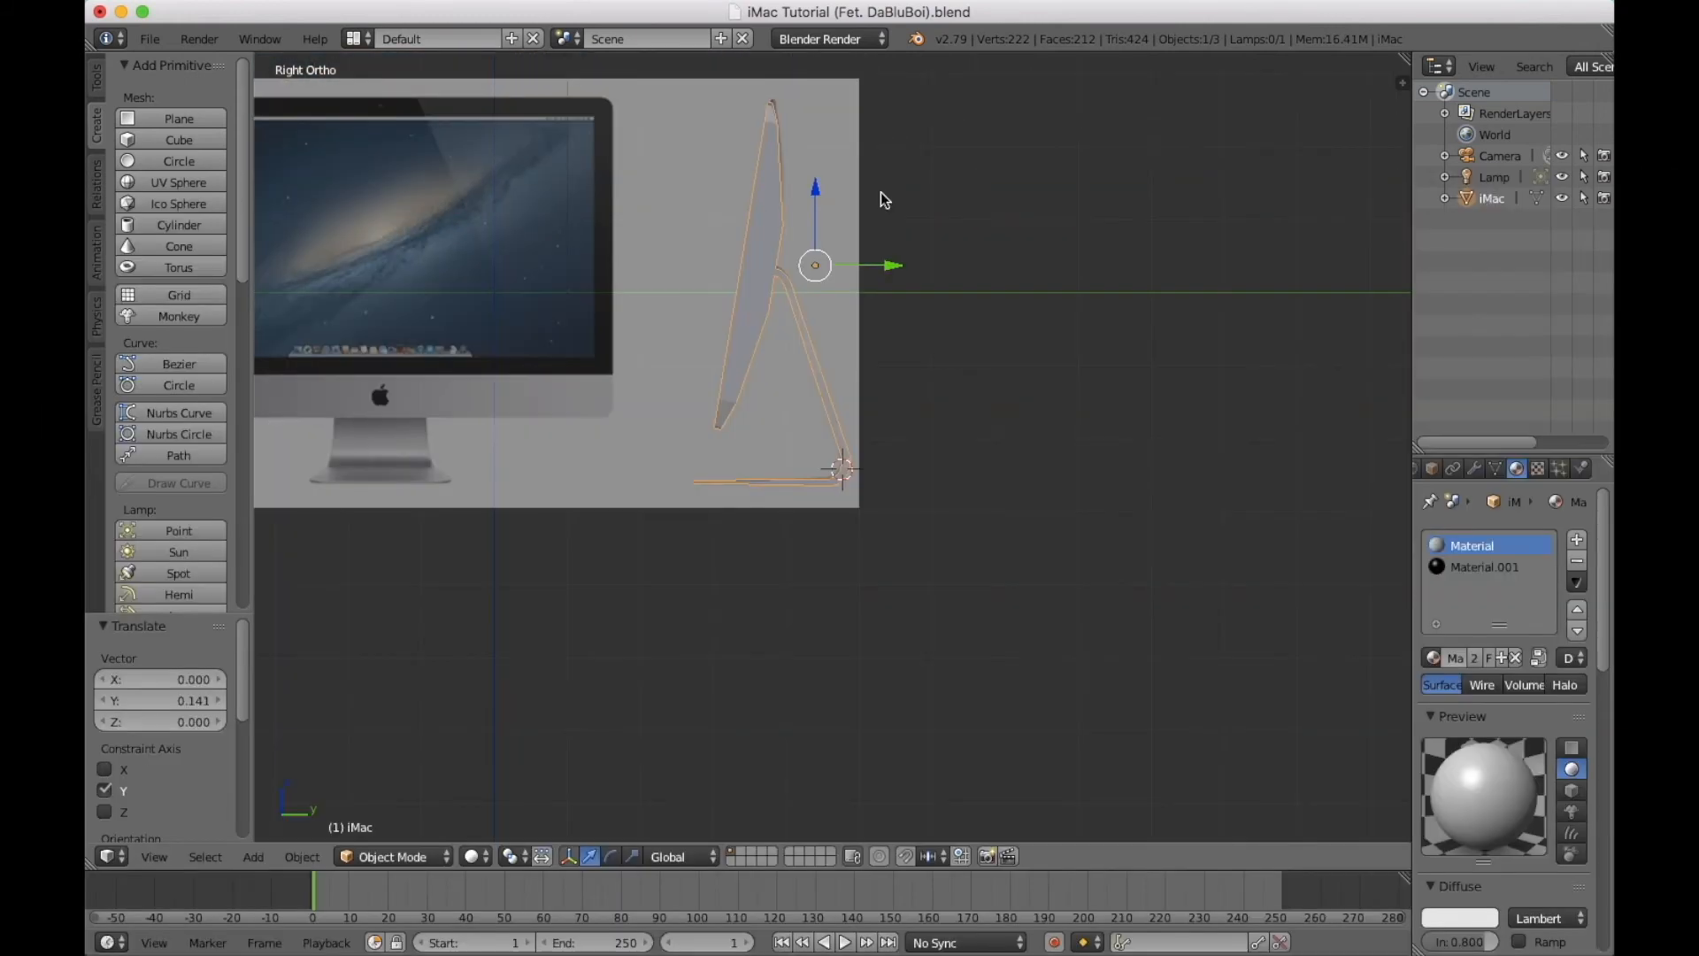
# Deselect the iMac and examine the finished model from the front, side and back.
pyautogui.press('KP_1')
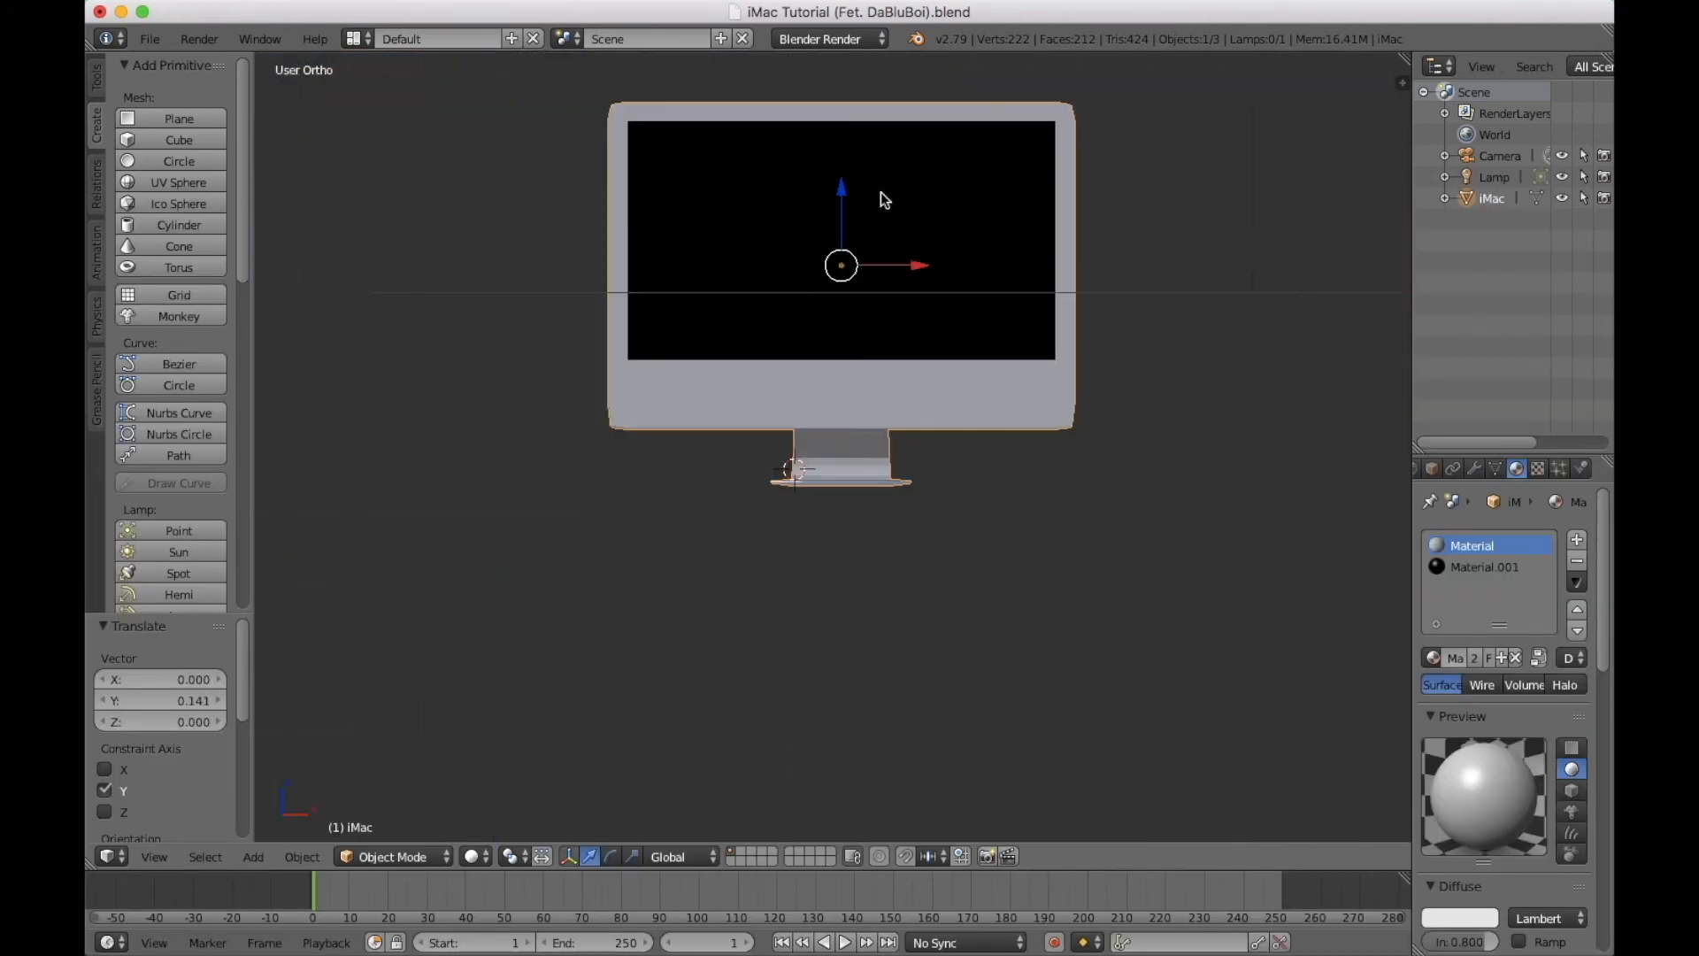
pyautogui.moveTo(880, 193); pyautogui.dragTo(872, 277, button='middle')
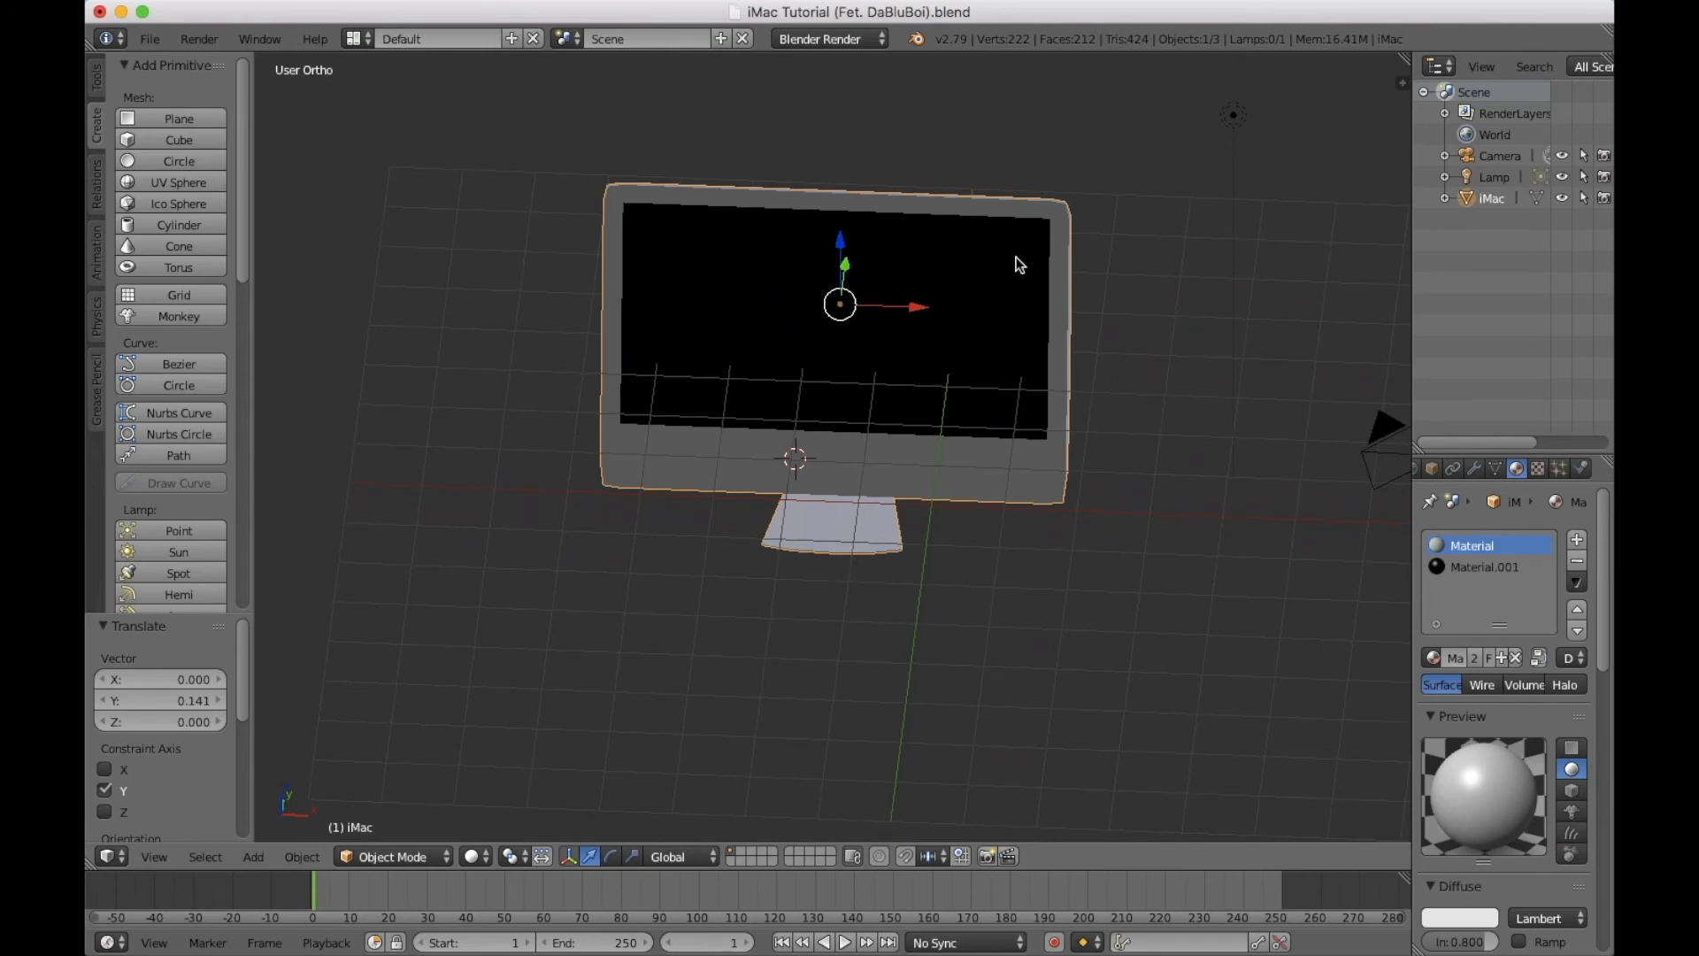
pyautogui.moveTo(1015, 256); pyautogui.dragTo(909, 235, button='middle')
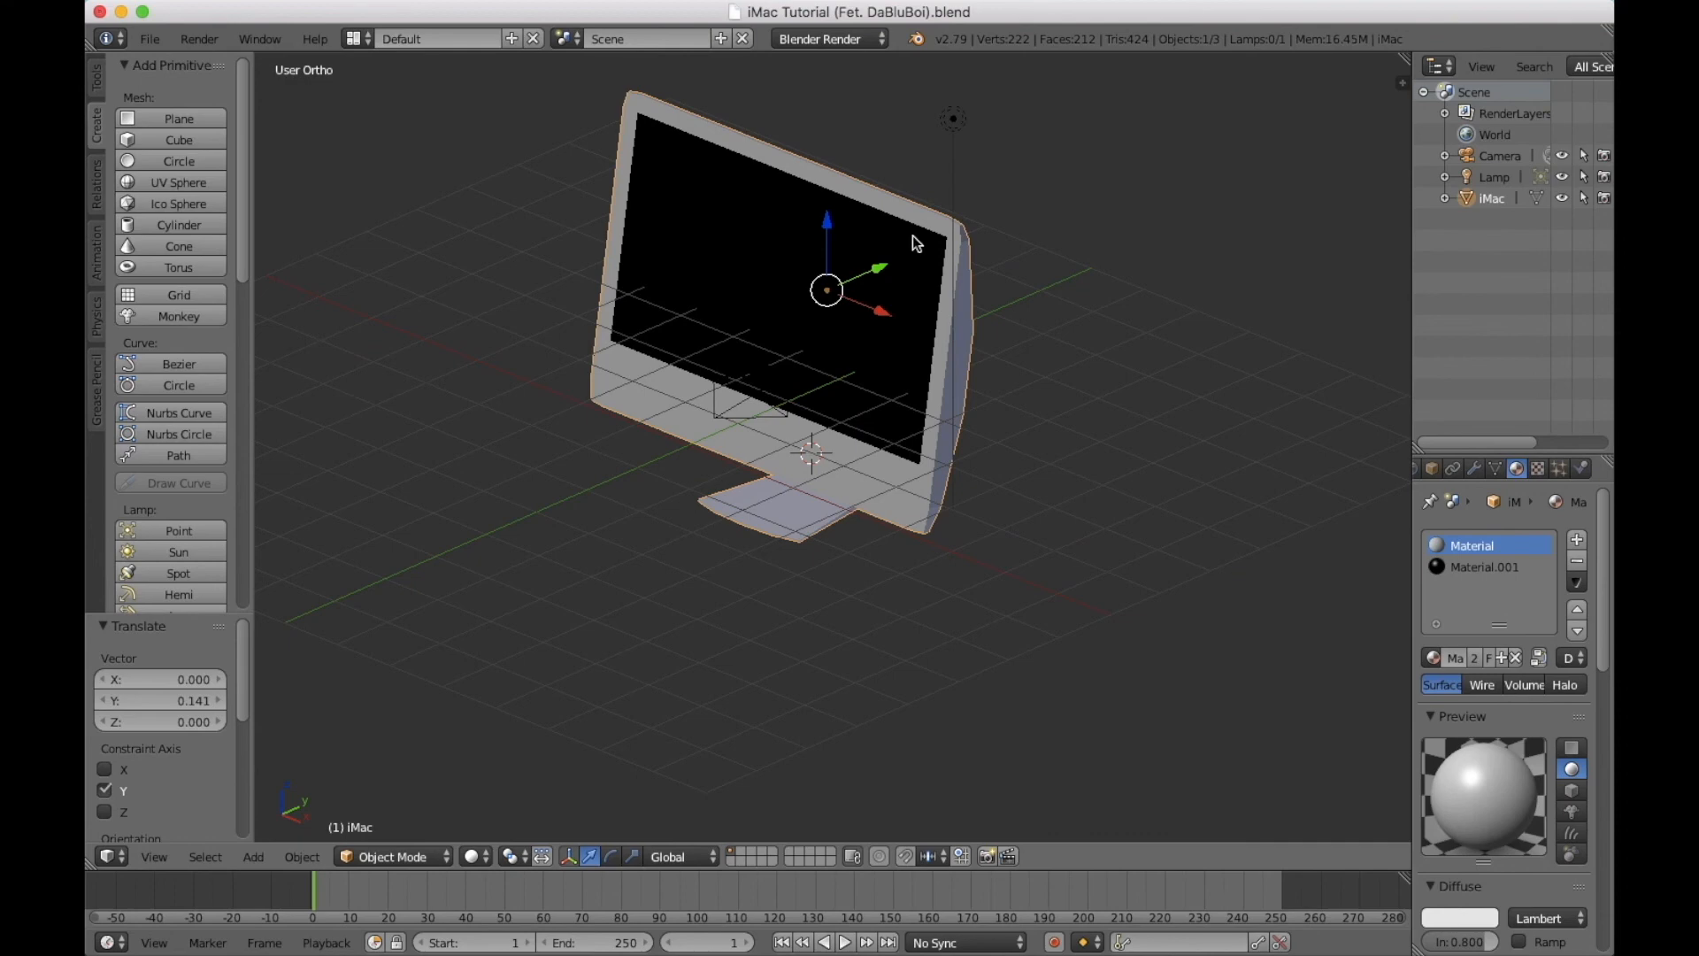
pyautogui.press('a')
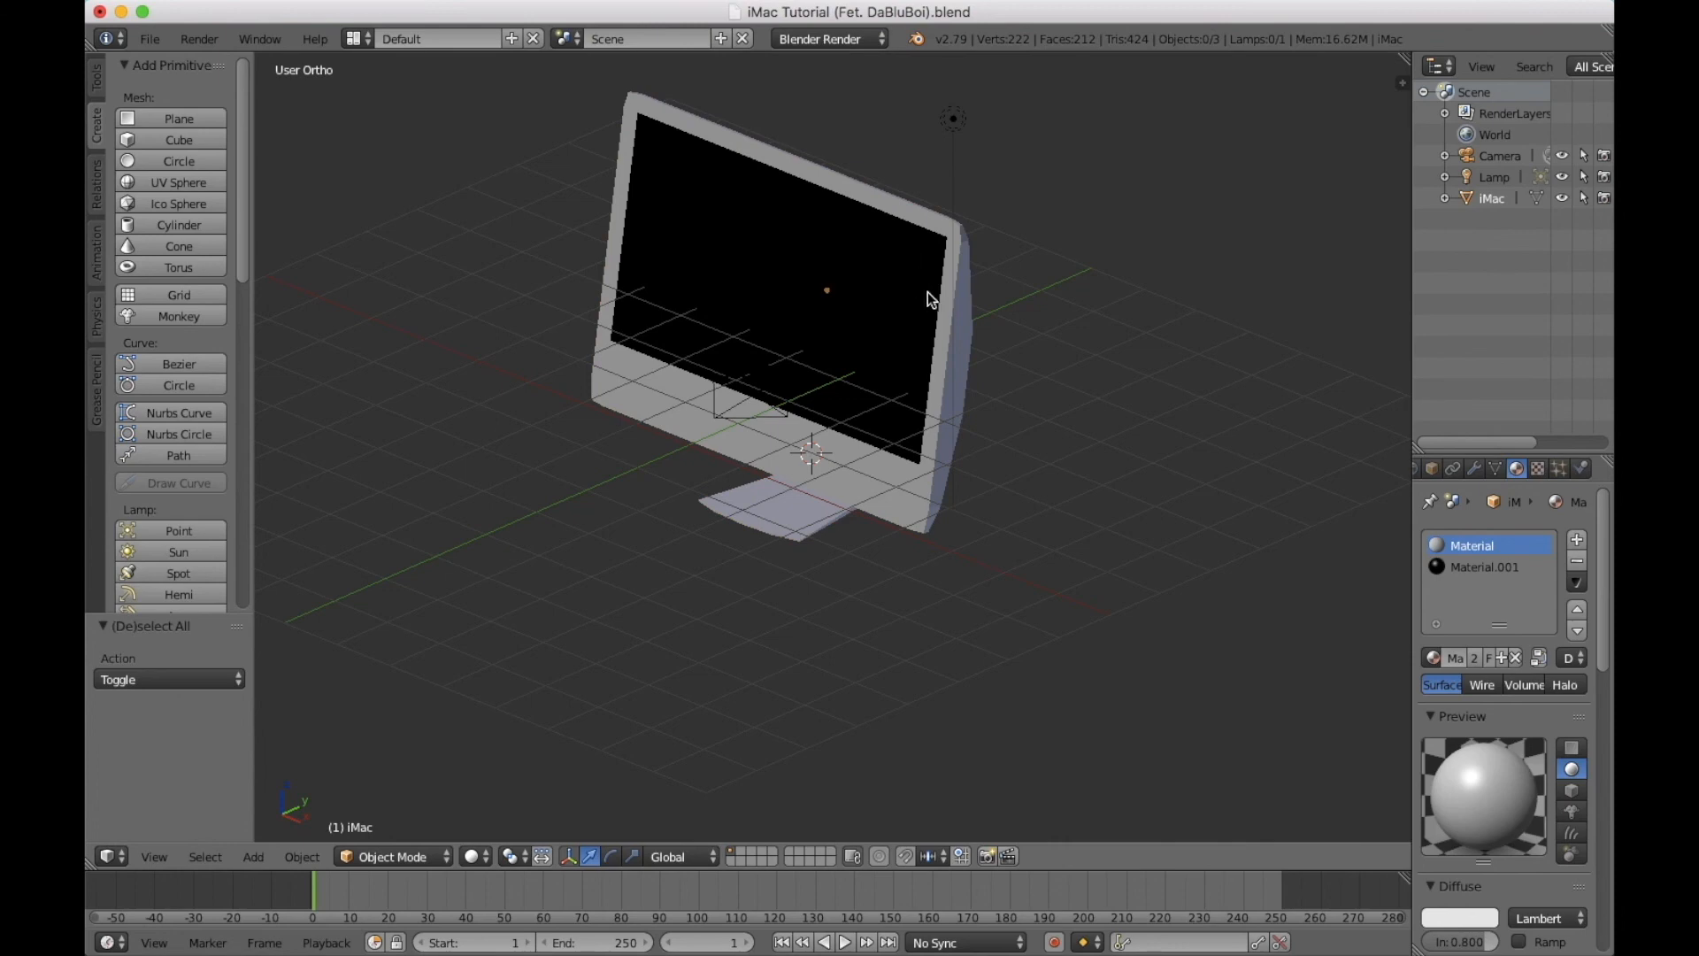
pyautogui.moveTo(978, 288); pyautogui.dragTo(754, 289, button='middle')
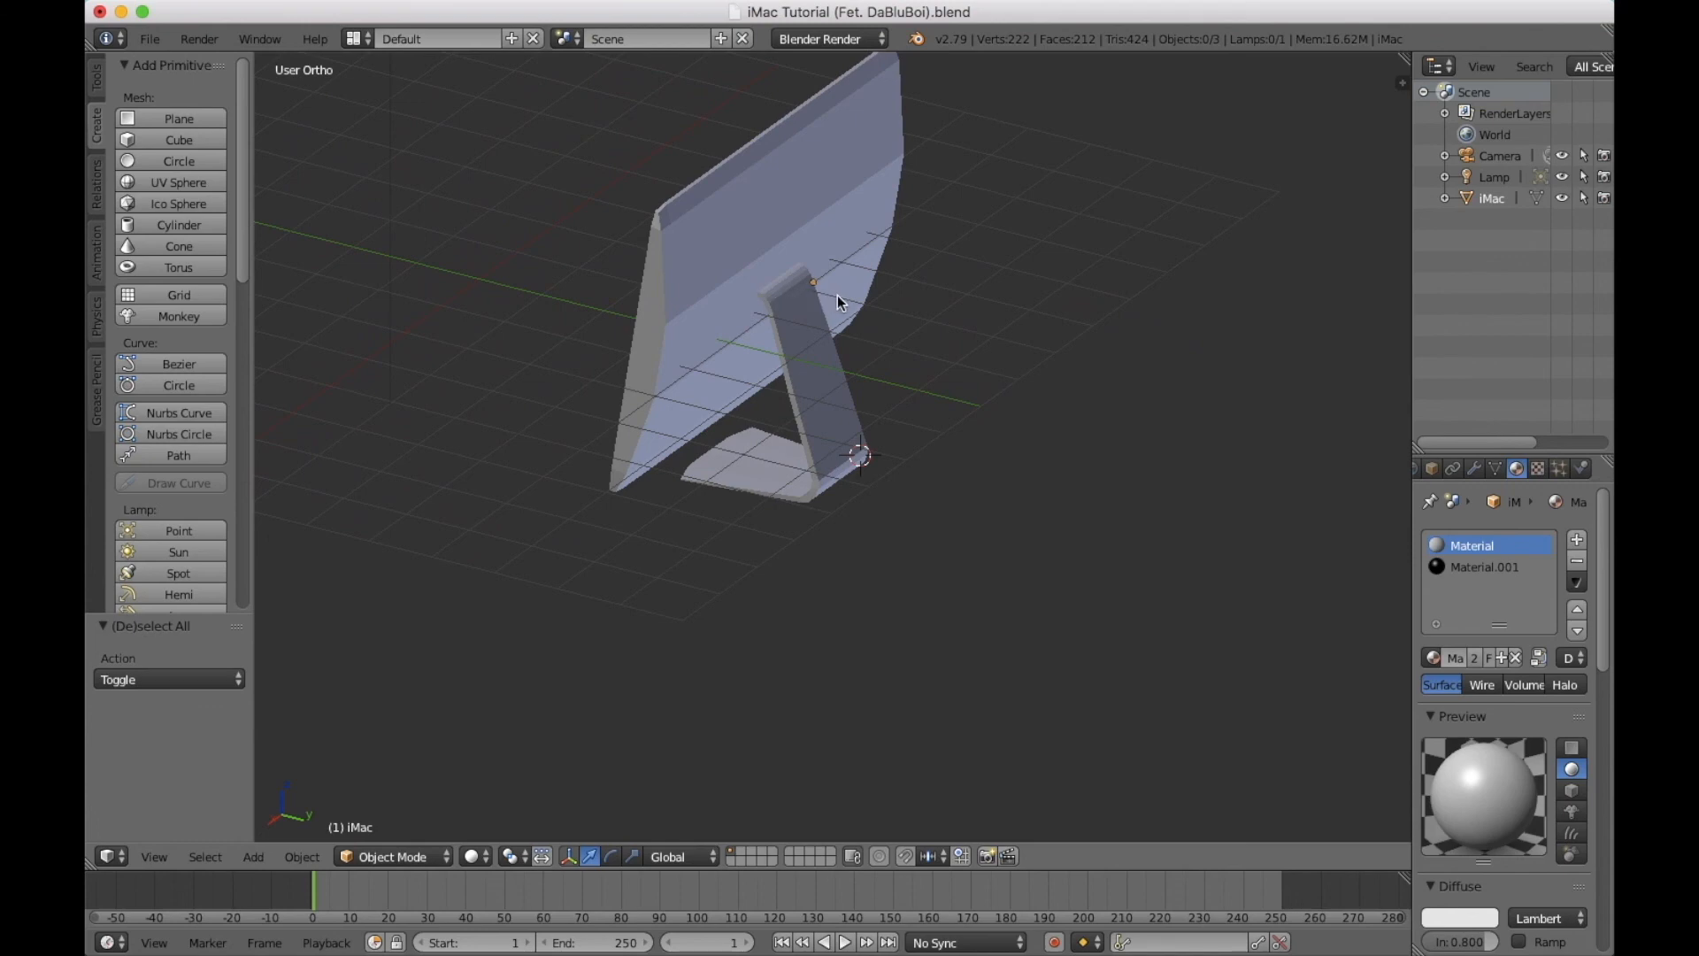
pyautogui.scroll(-5, 901, 280)
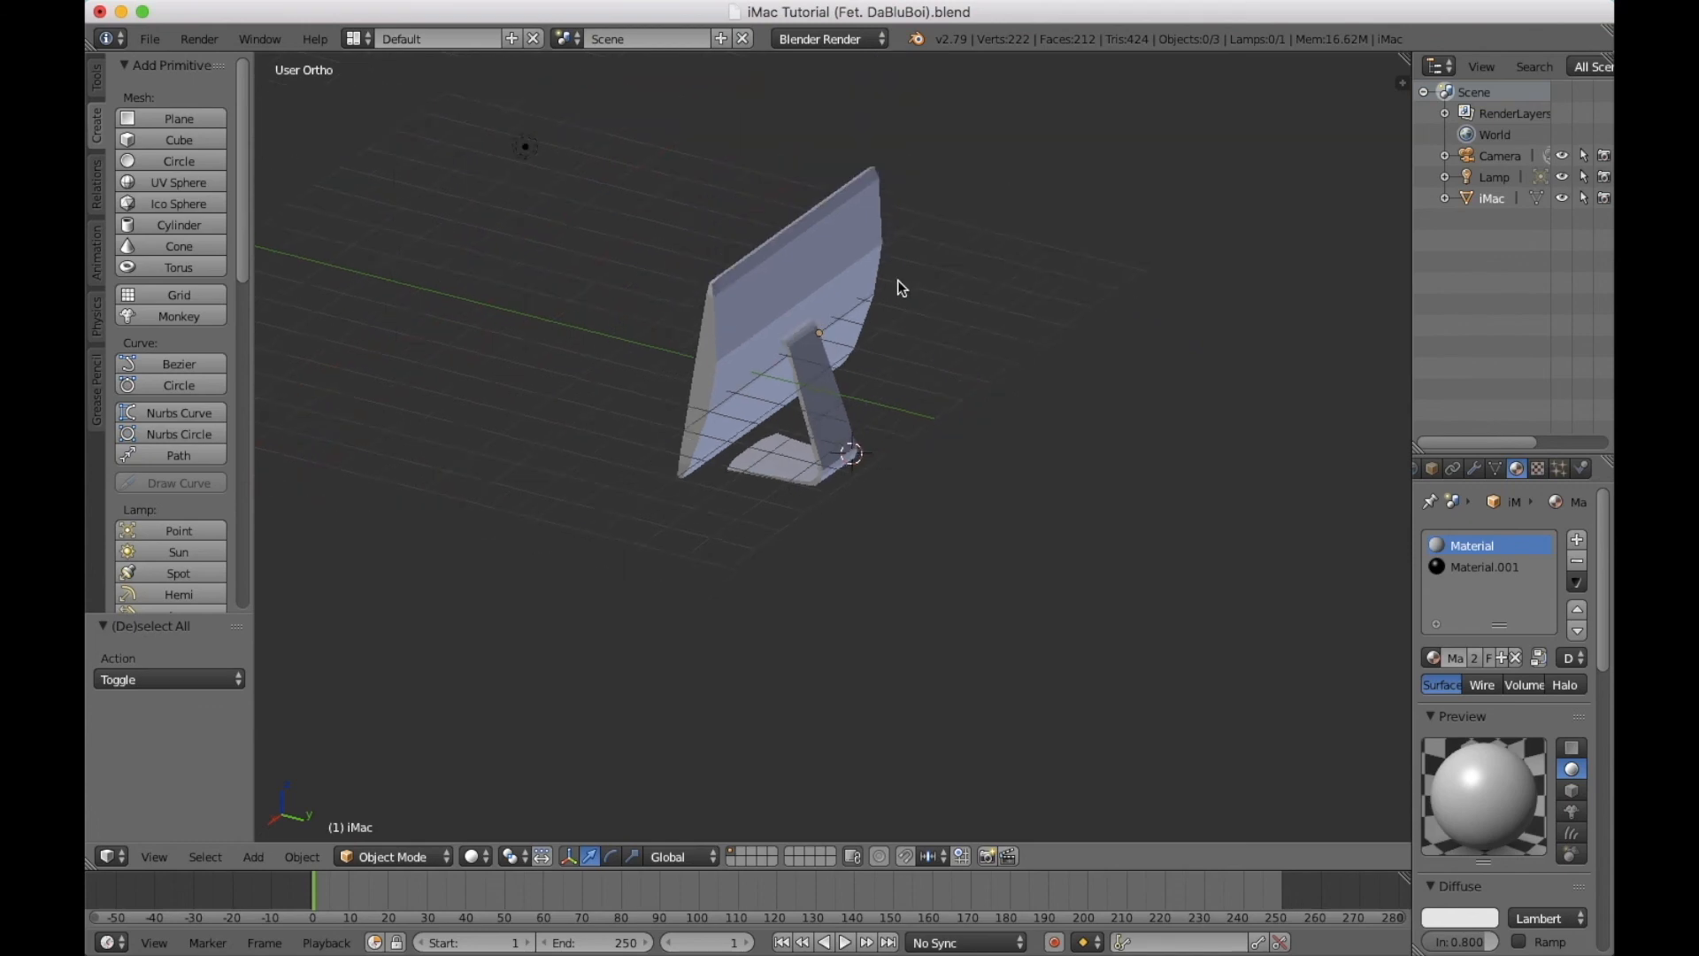